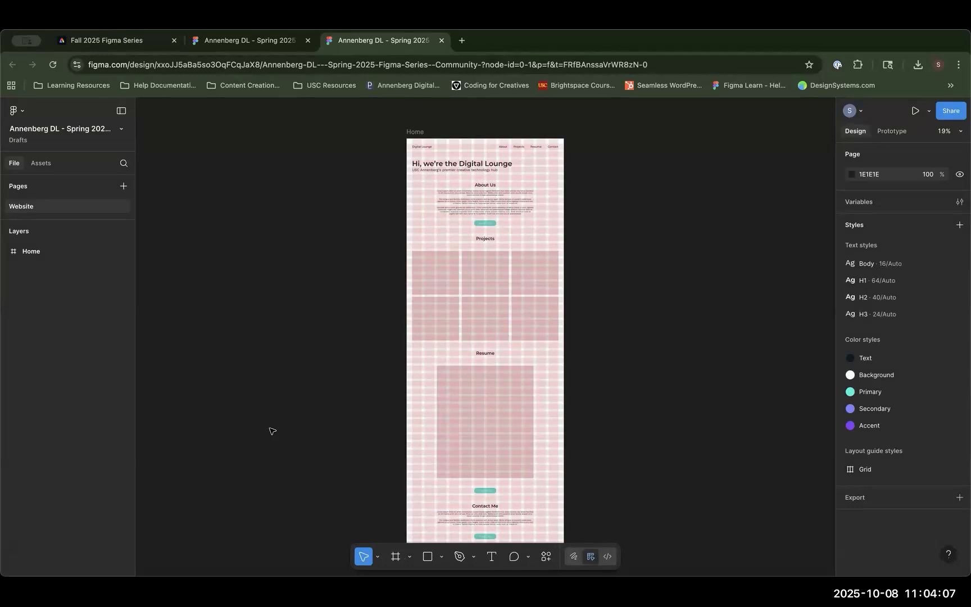
- Open the bit.ly/s25figma2 link in a new browser tab
key("super+t")
type("bi")
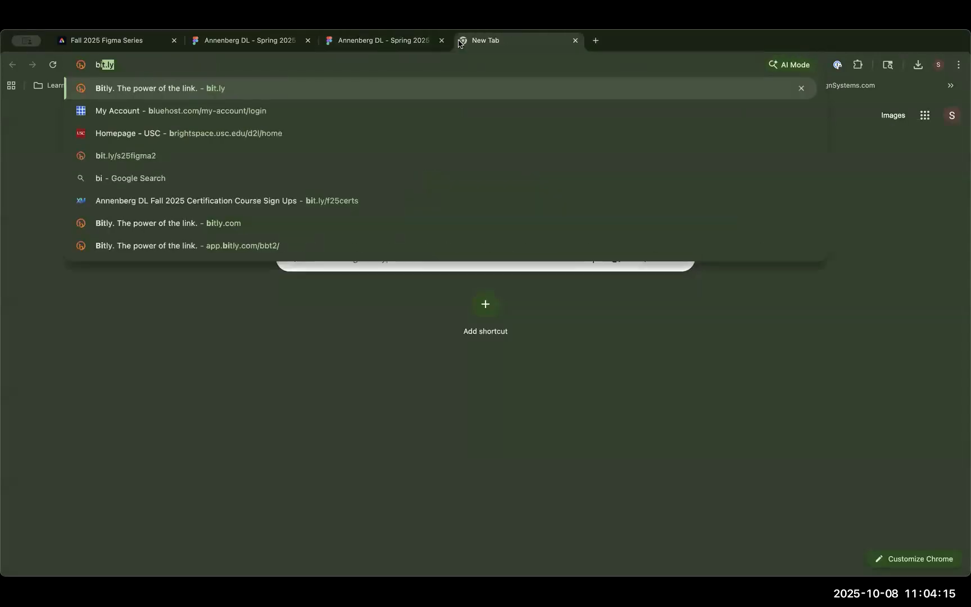
type("t.ly")
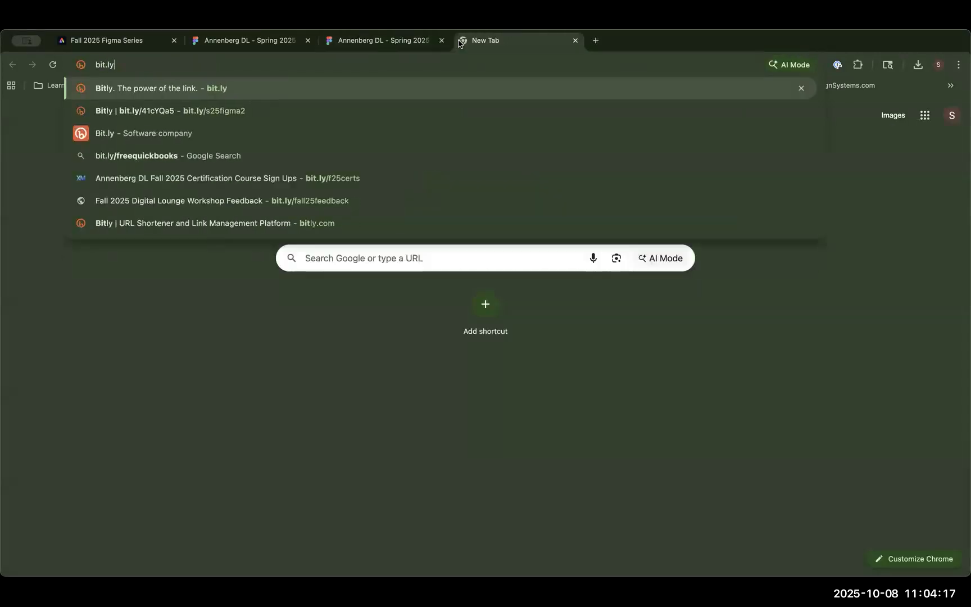
type("/s2")
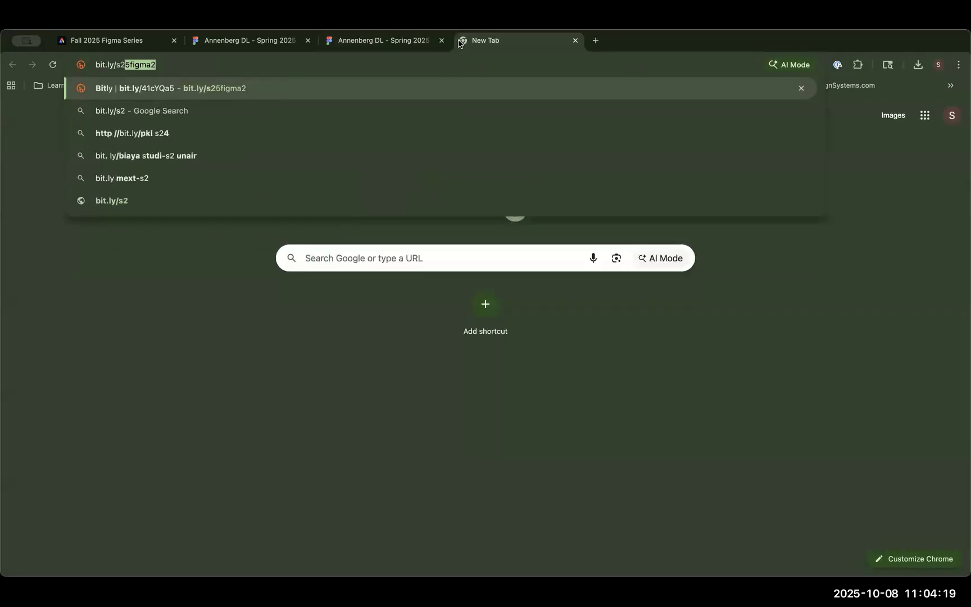
type("5figma2")
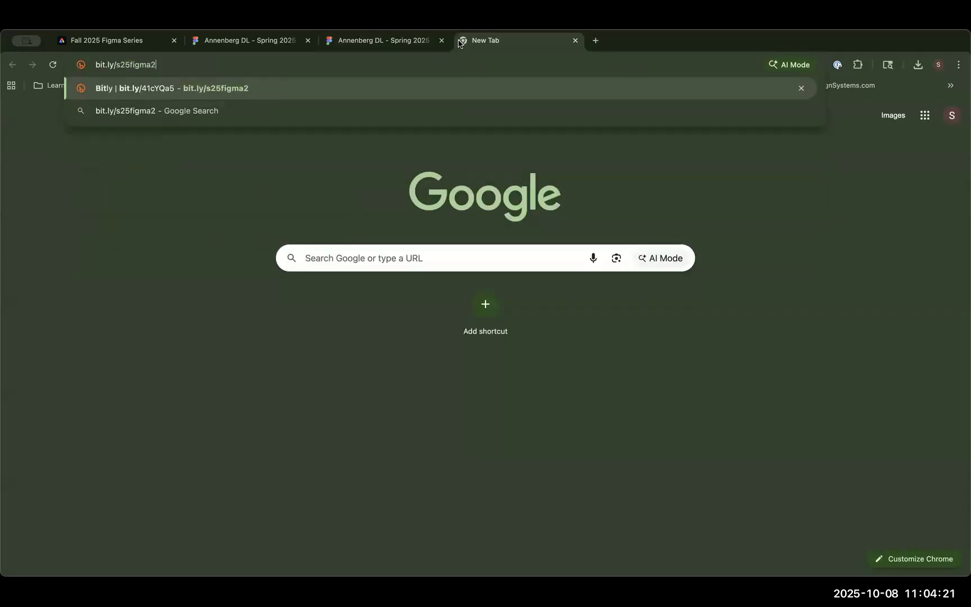
key("Return")
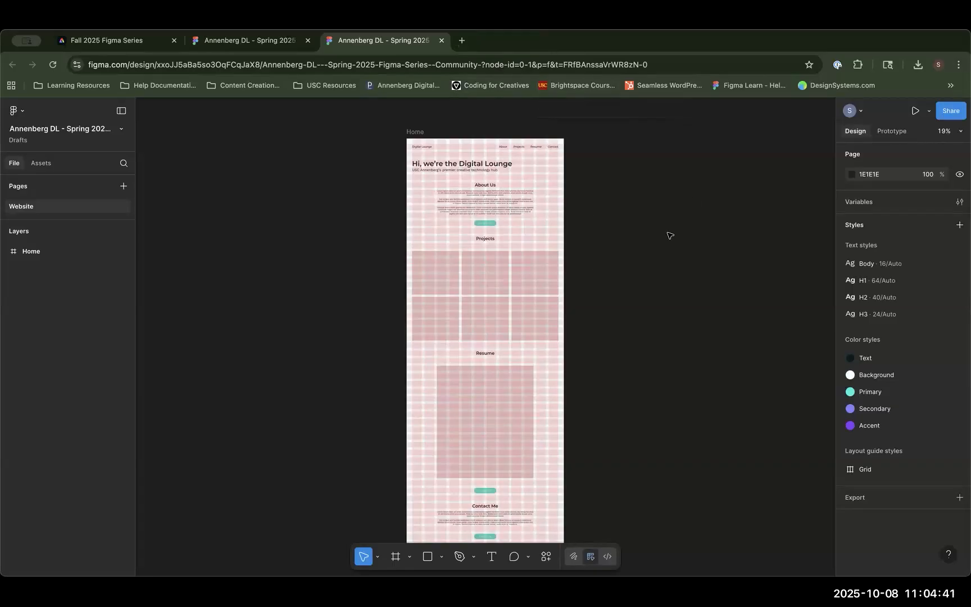
- Zoom the canvas to 100% and bring the top of the page into view
key("super+equal")
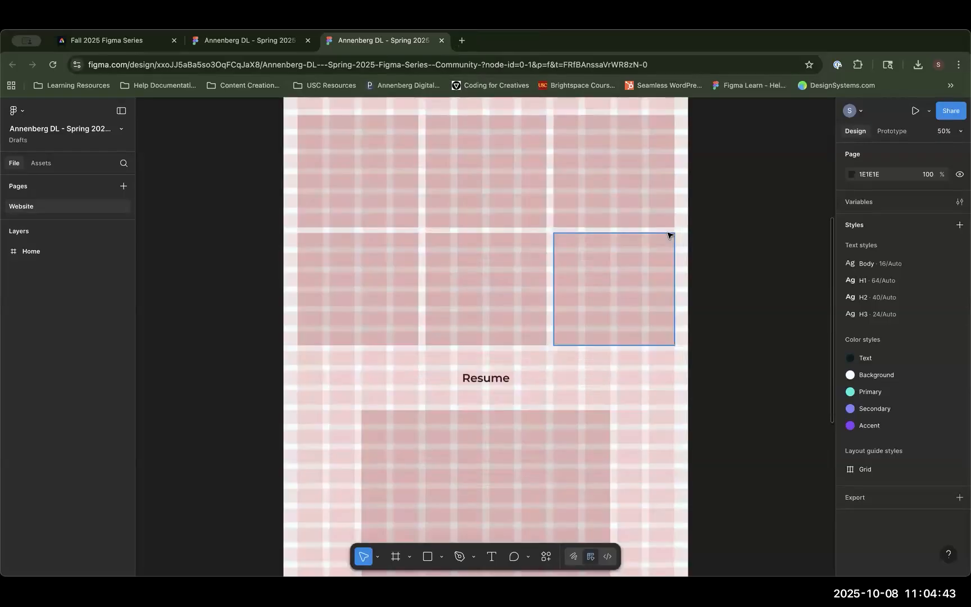
scroll(691, 192, "up", 10)
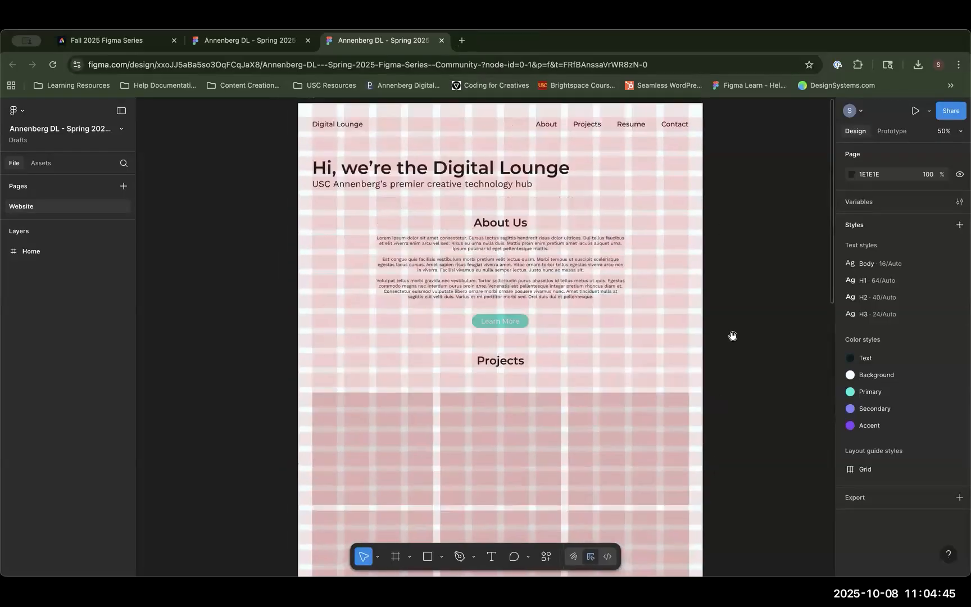
scroll(739, 330, "up", 2)
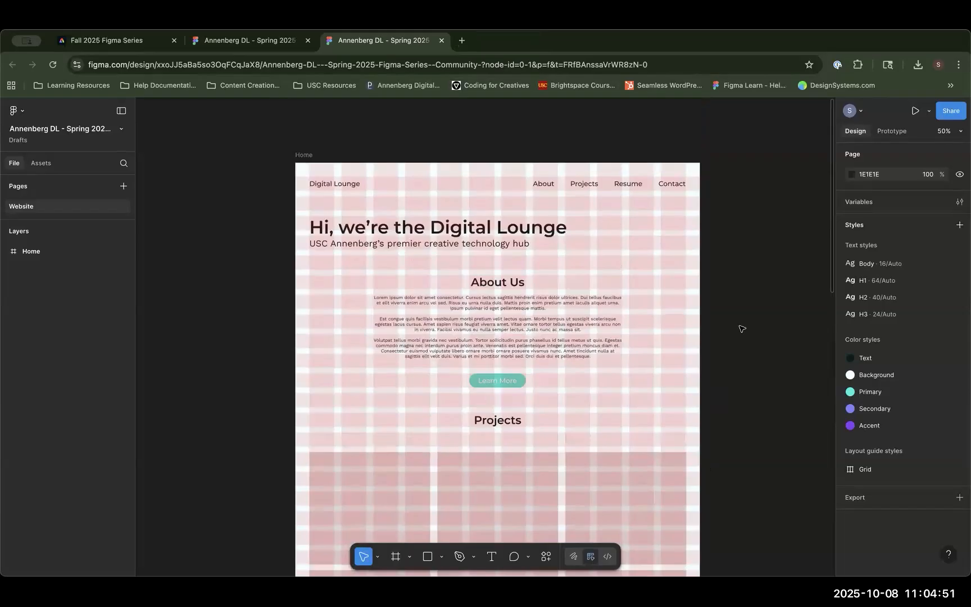
key("shift+0")
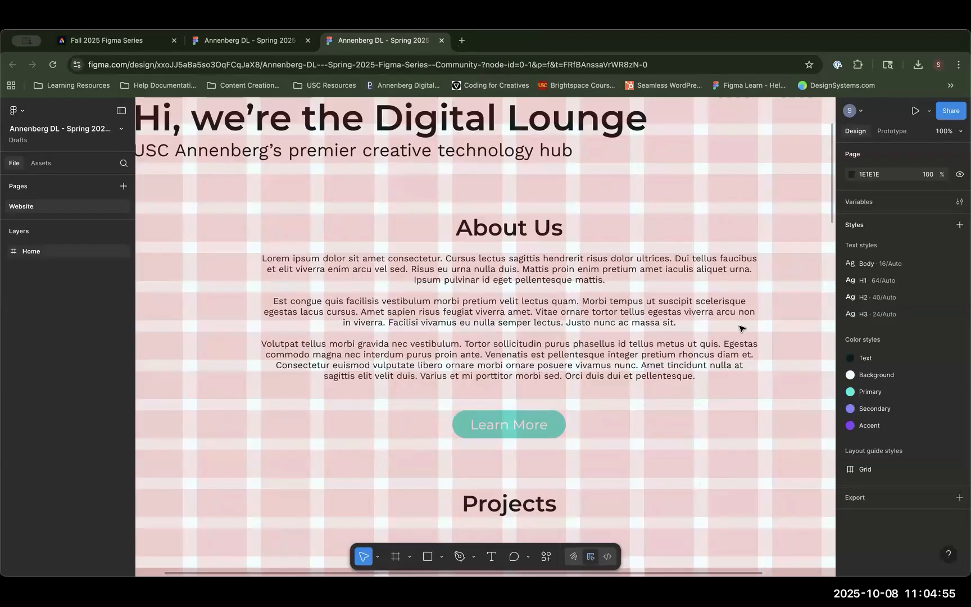
scroll(248, 180, "up", 5)
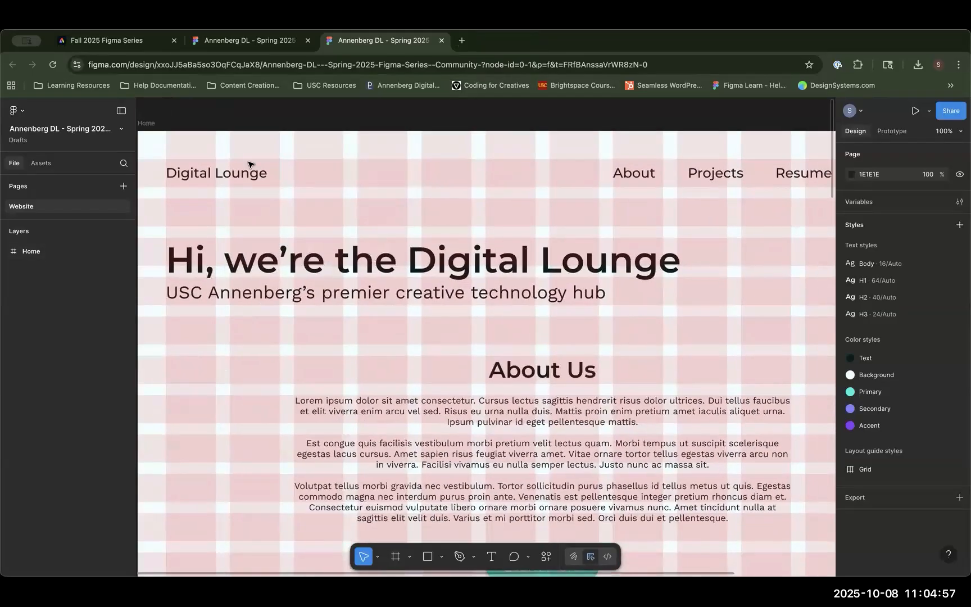
scroll(249, 163, "down", 1)
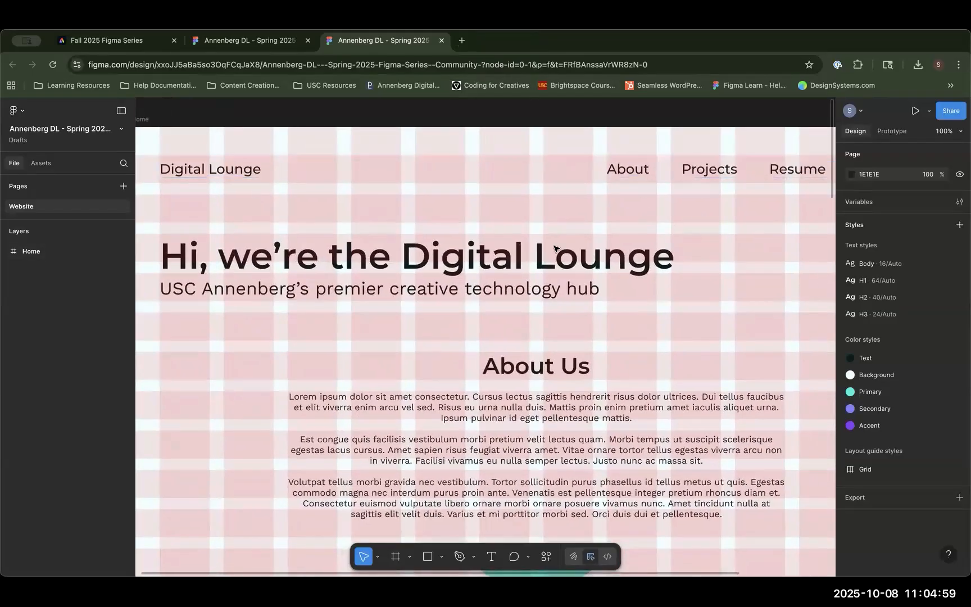
scroll(548, 213, "down", 4)
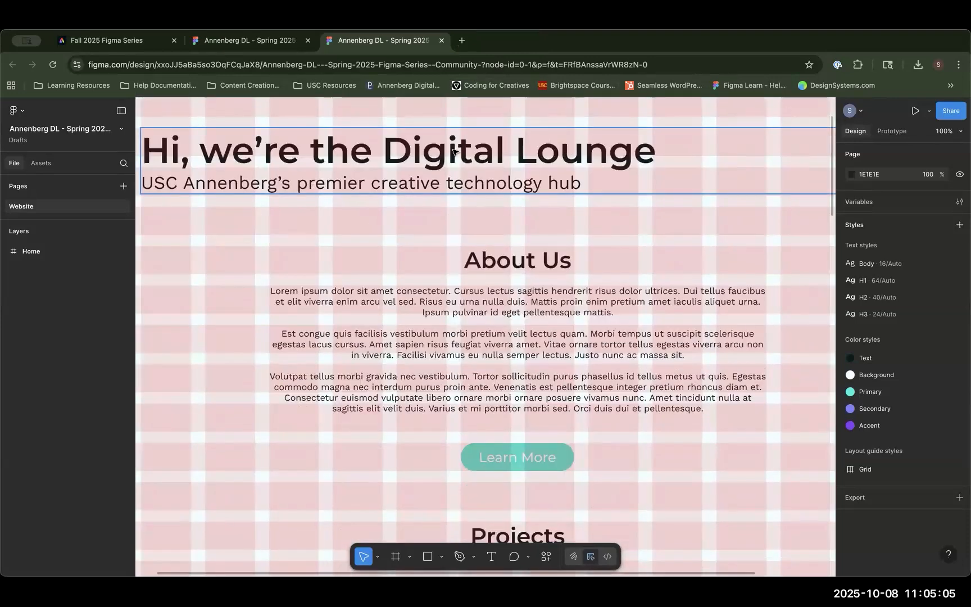
scroll(600, 227, "down", 5)
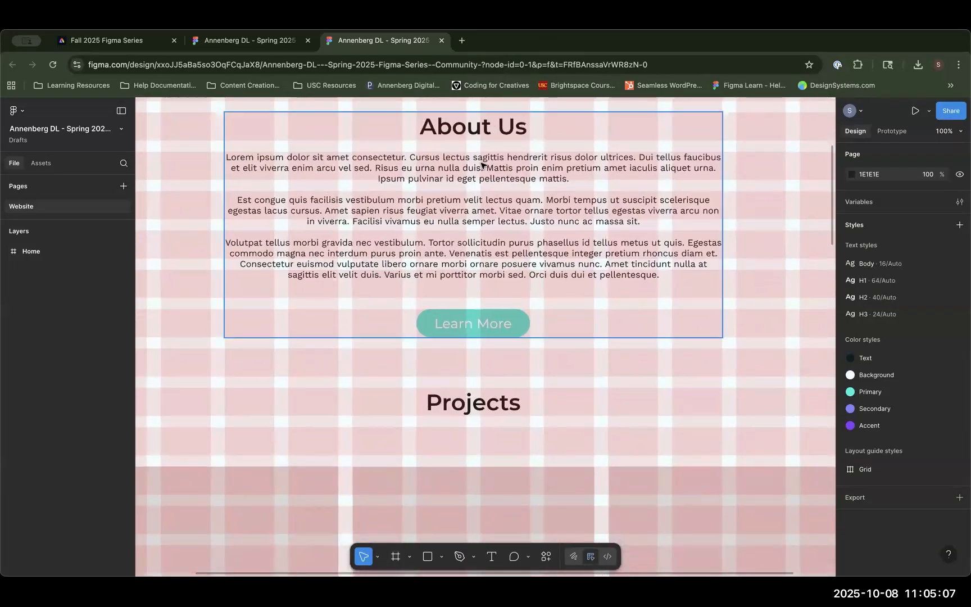
scroll(472, 289, "down", 5)
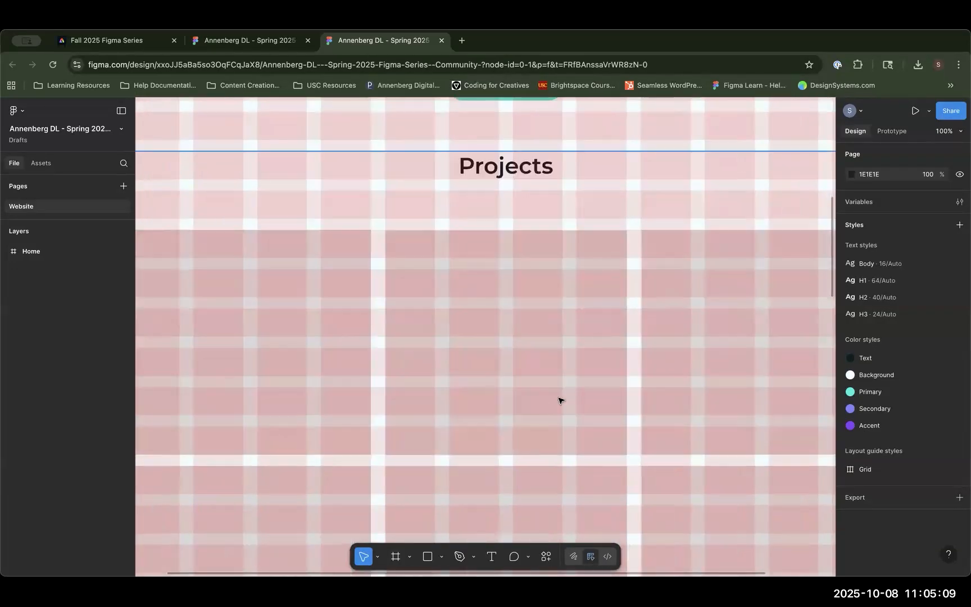
scroll(416, 269, "down", 10)
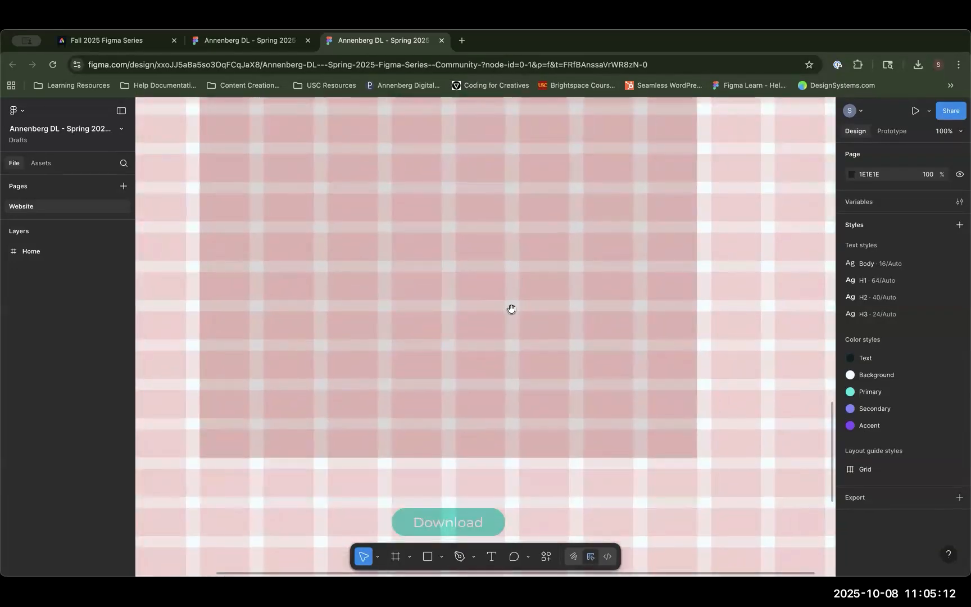
scroll(511, 309, "down", 5)
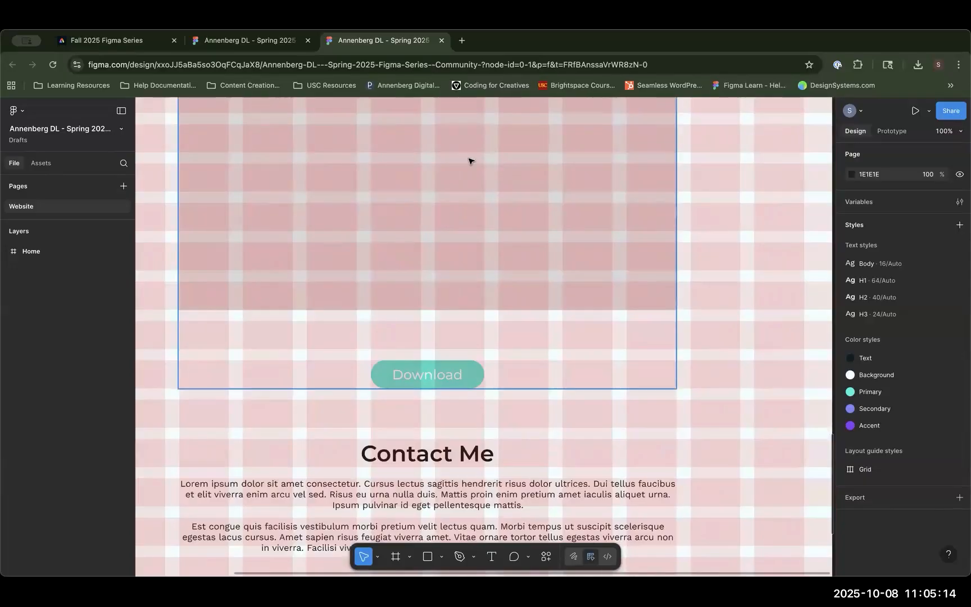
scroll(508, 174, "down", 5)
scroll(562, 225, "down", 4)
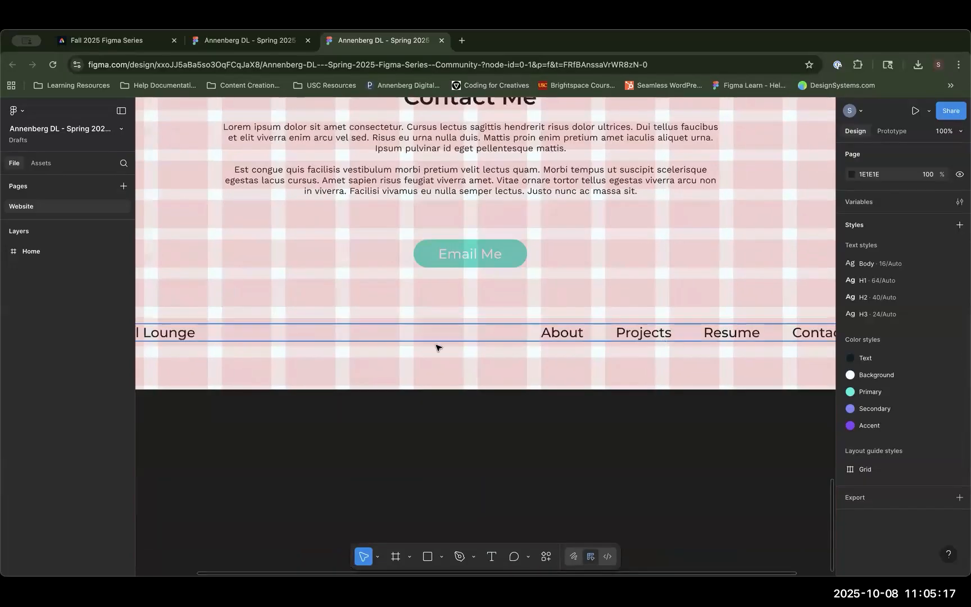
left_click_drag(319, 220, 332, 392)
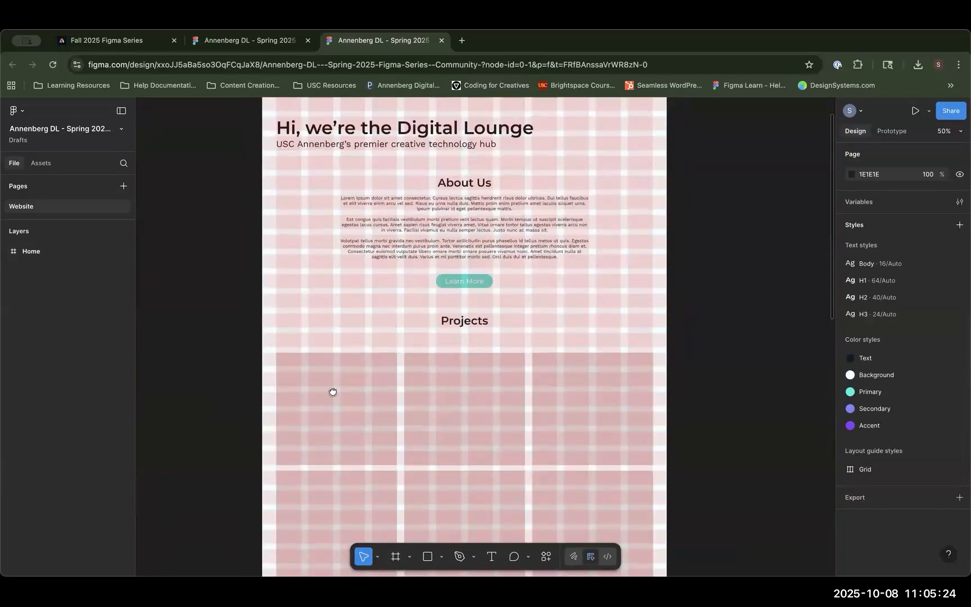
left_click_drag(337, 258, 332, 199)
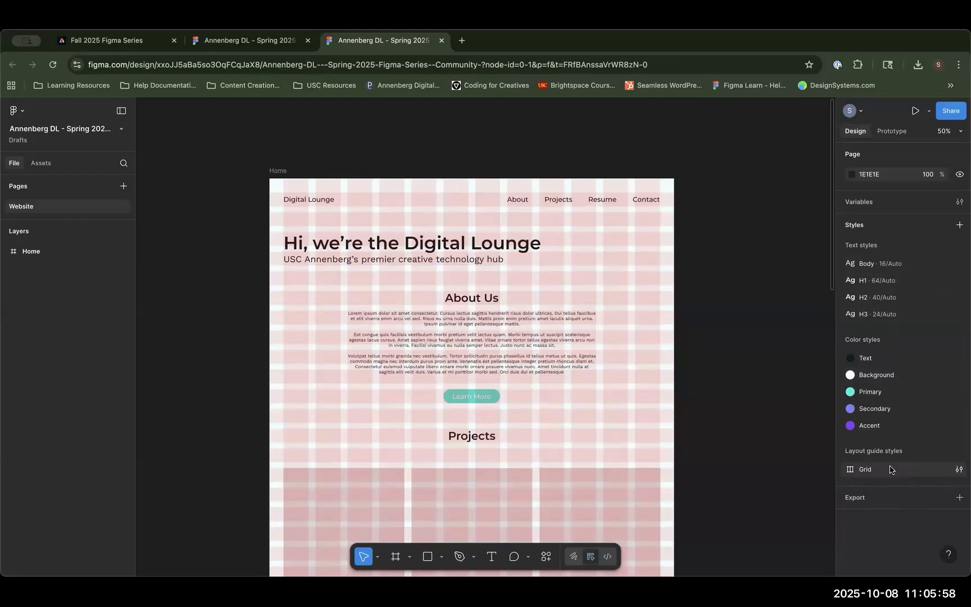
- Hide the 50px Rows and 12 columns guides in the Grid layout guide style
left_click(958, 470)
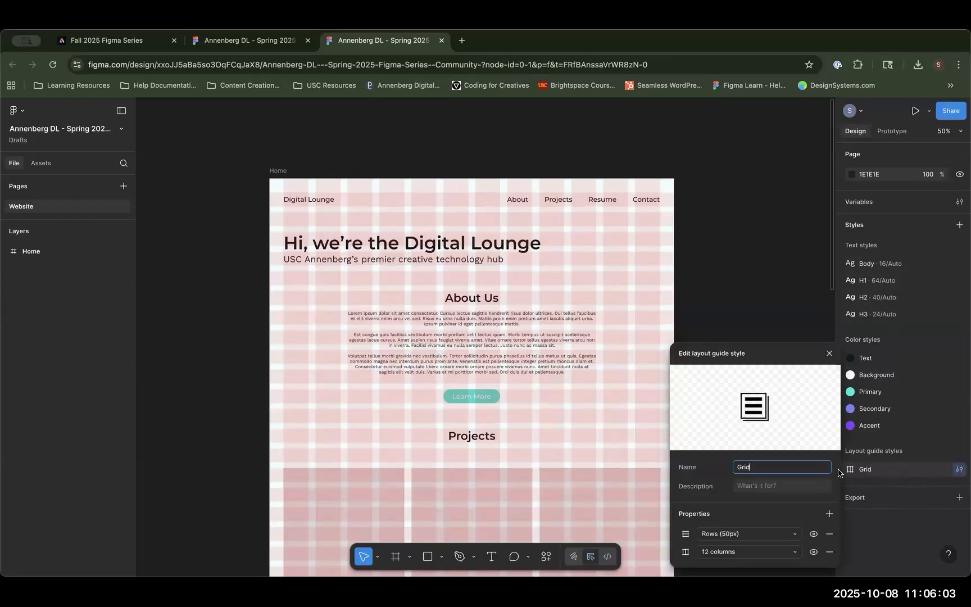
left_click(813, 535)
left_click(814, 553)
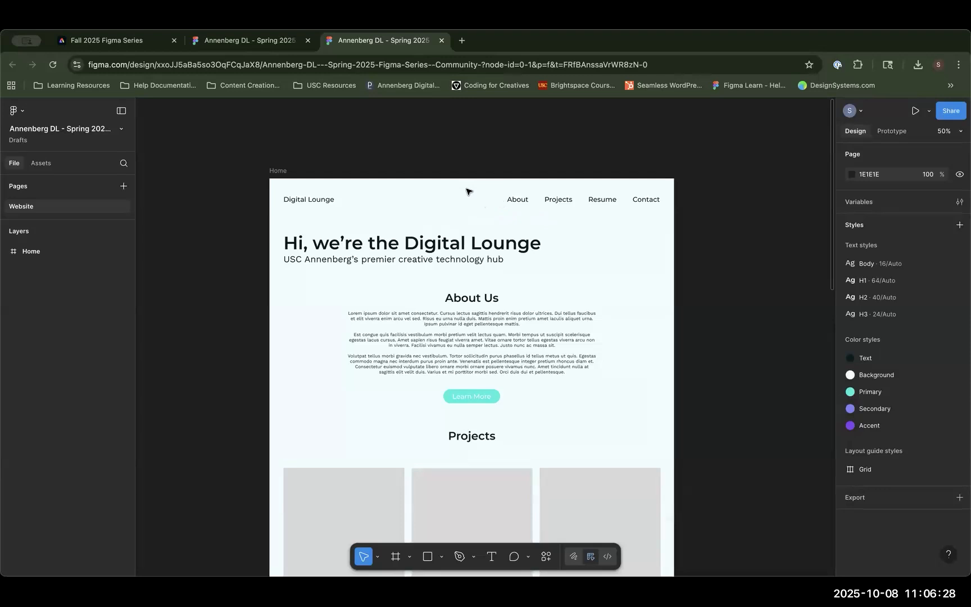
key("shift+0")
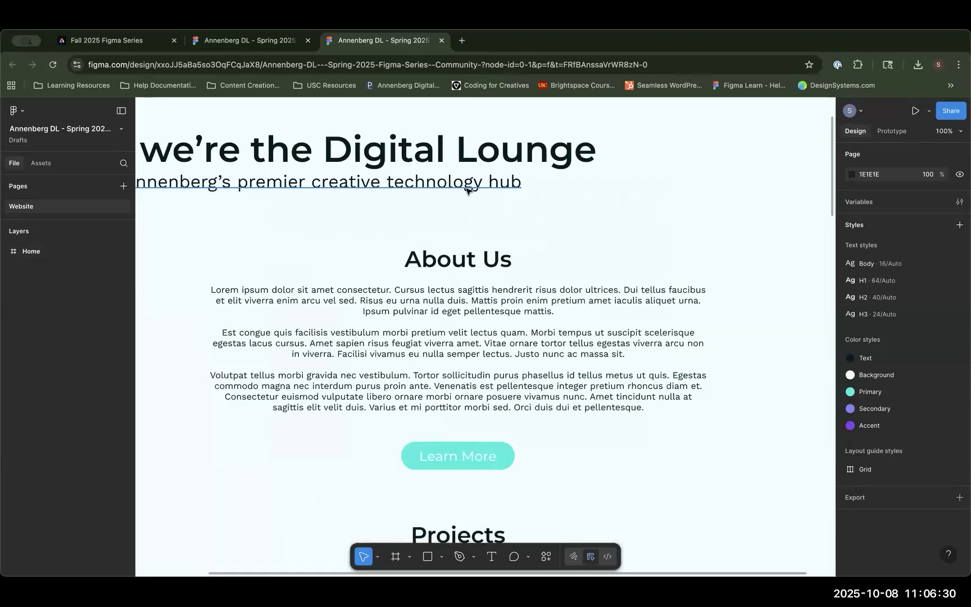
key("shift+equal")
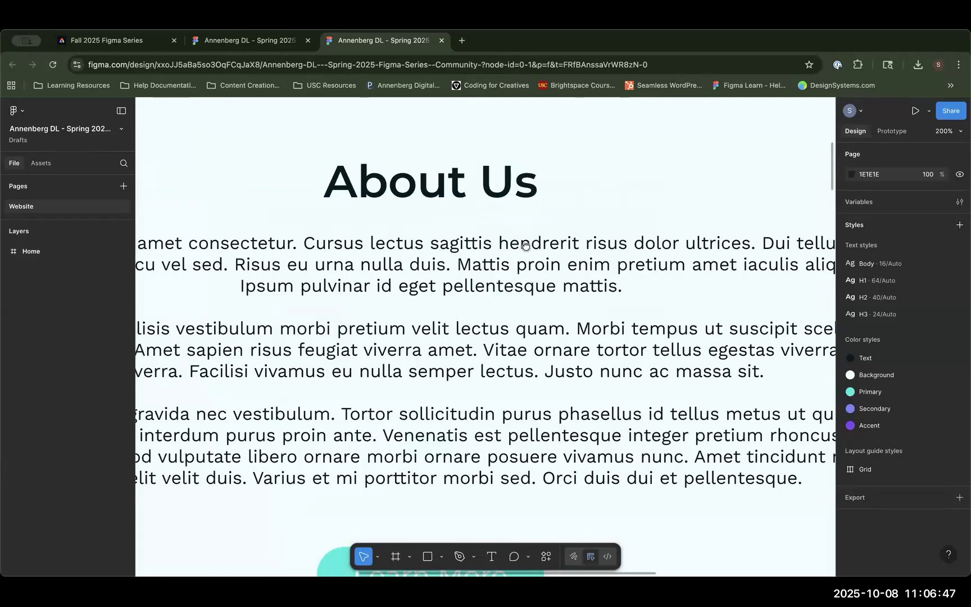
scroll(526, 253, "up", 10)
scroll(570, 306, "left", 5)
scroll(654, 293, "up", 6)
scroll(629, 337, "right", 5)
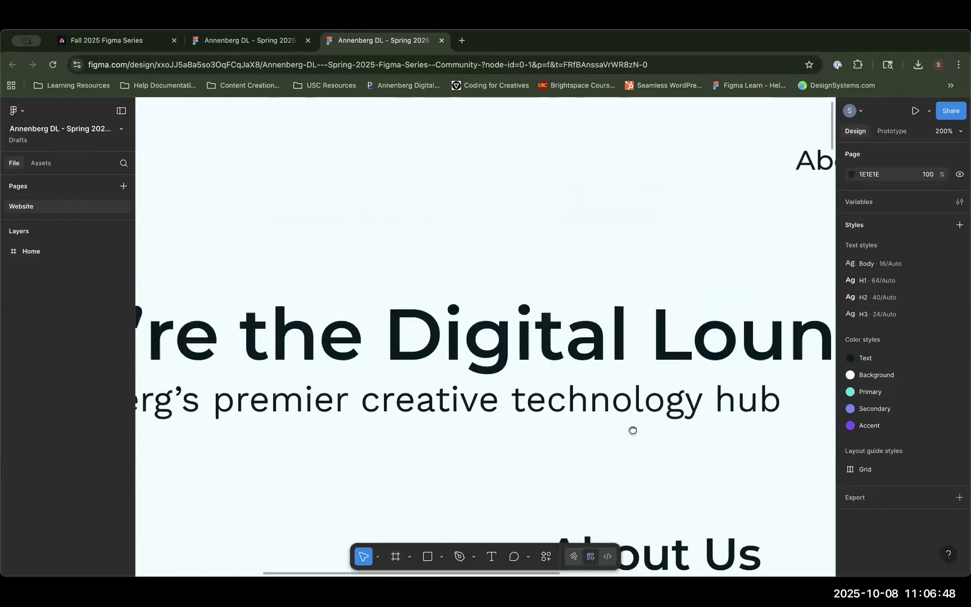
scroll(493, 262, "down", 5)
scroll(493, 261, "right", 3)
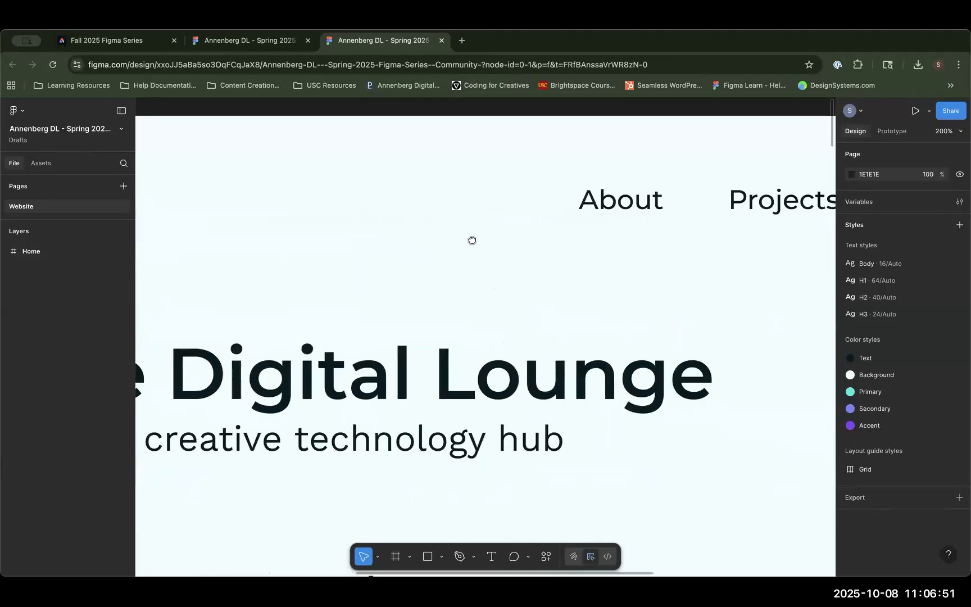
scroll(444, 234, "up", 3)
scroll(445, 234, "left", 3)
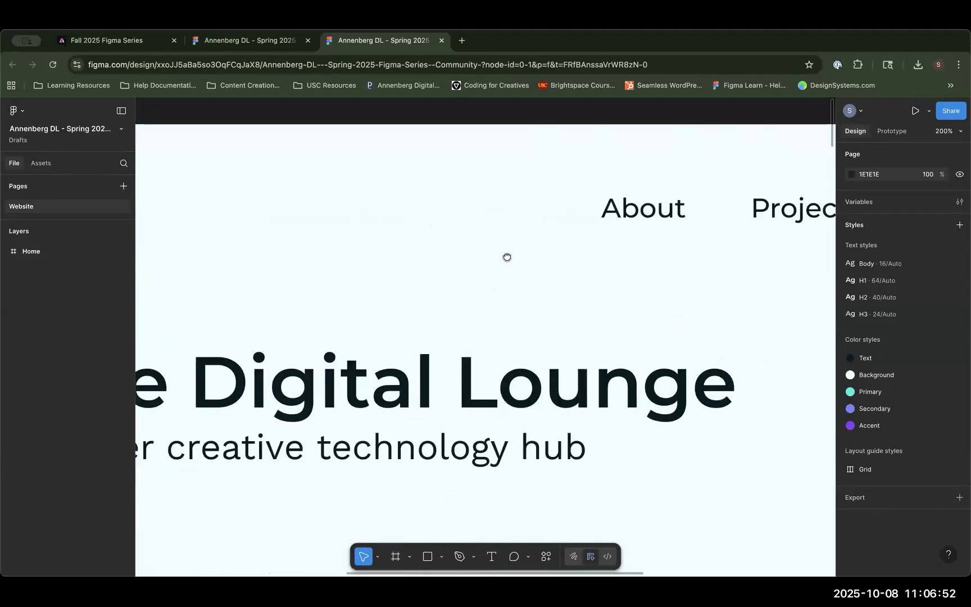
scroll(528, 264, "left", 3)
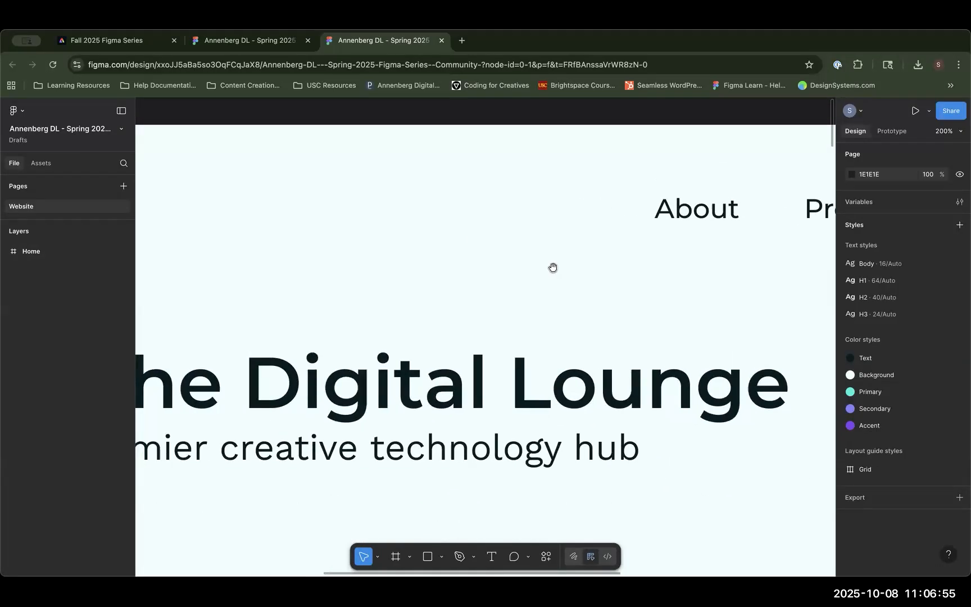
scroll(553, 267, "up", 2)
scroll(553, 267, "left", 2)
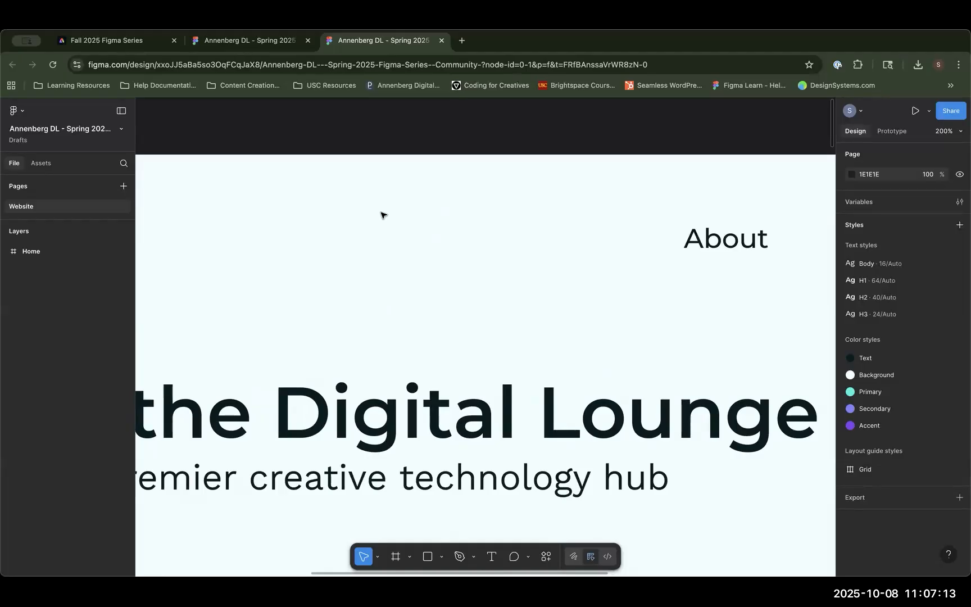
- Discard a test ellipse, then place a 100×100 circle near the page top, left of About
left_click(442, 557)
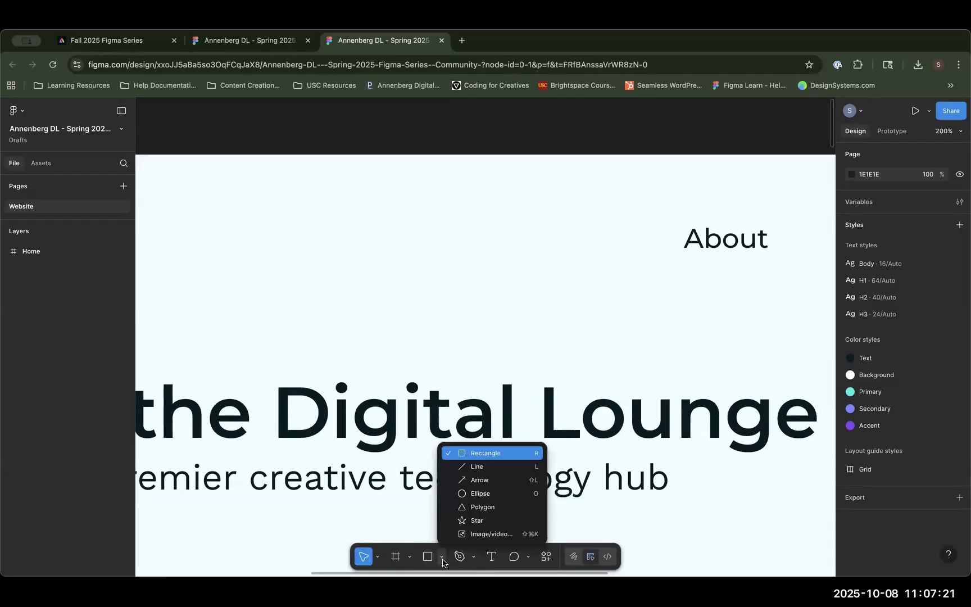
left_click(480, 493)
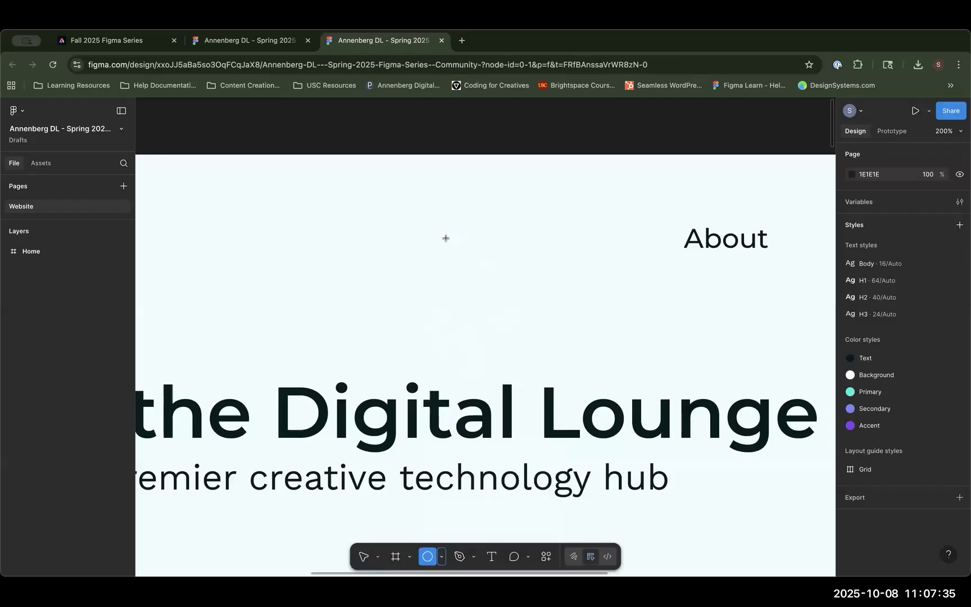
mouse_move(388, 181)
left_mouse_down()
mouse_move(529, 284)
mouse_move(451, 345)
left_mouse_up()
mouse_move(559, 342)
left_mouse_down()
mouse_move(508, 259)
mouse_move(476, 323)
mouse_move(522, 341)
mouse_move(507, 328)
mouse_move(514, 336)
left_mouse_up()
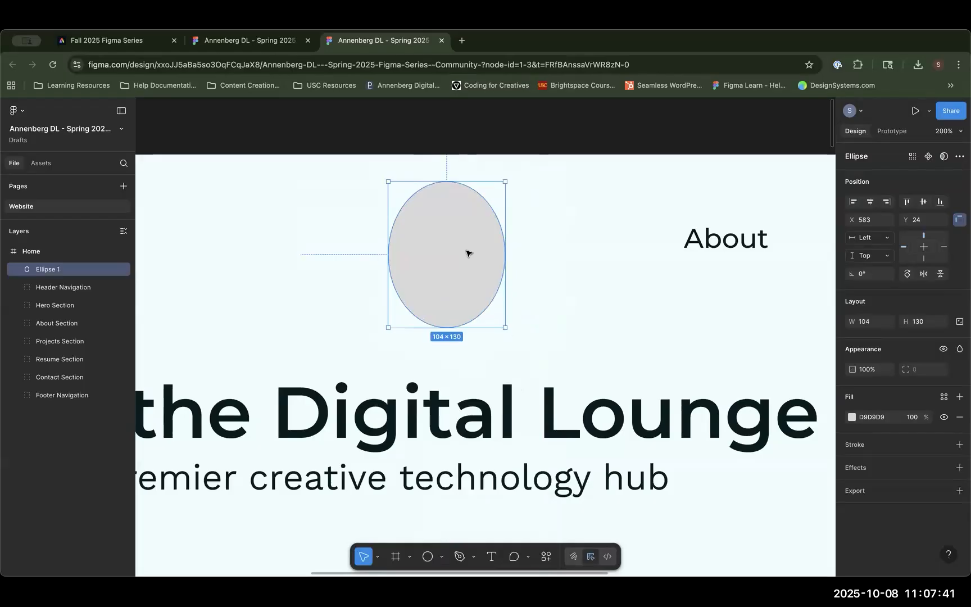
key("Delete")
left_click(426, 555)
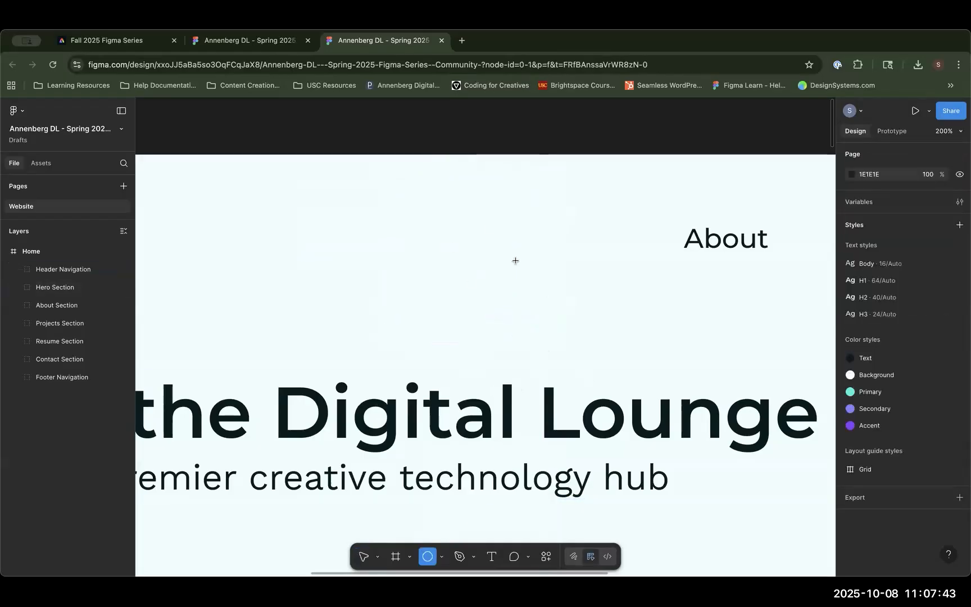
left_click(448, 229)
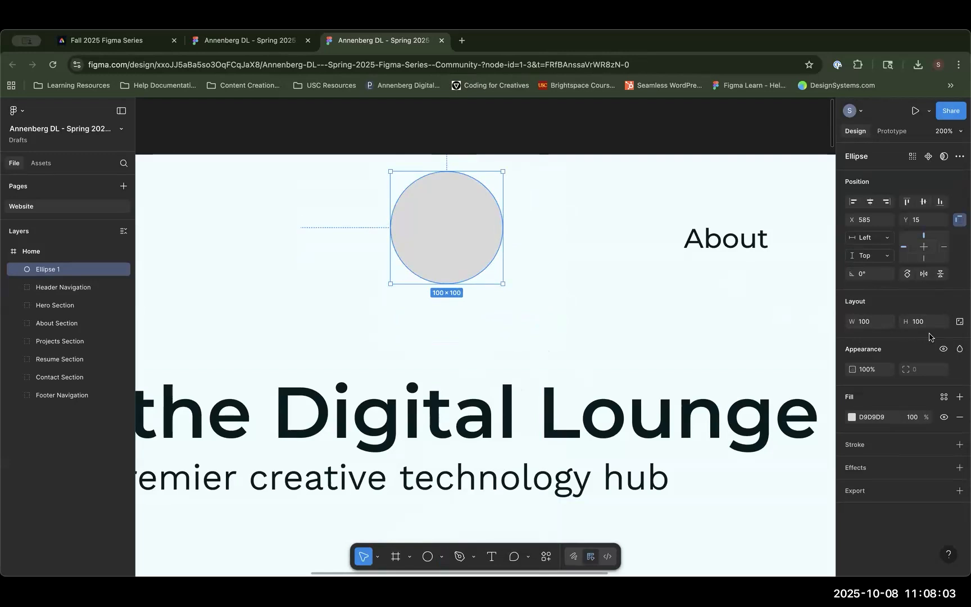
- Lock the aspect ratio and resize the circle to 50×50
left_click(961, 324)
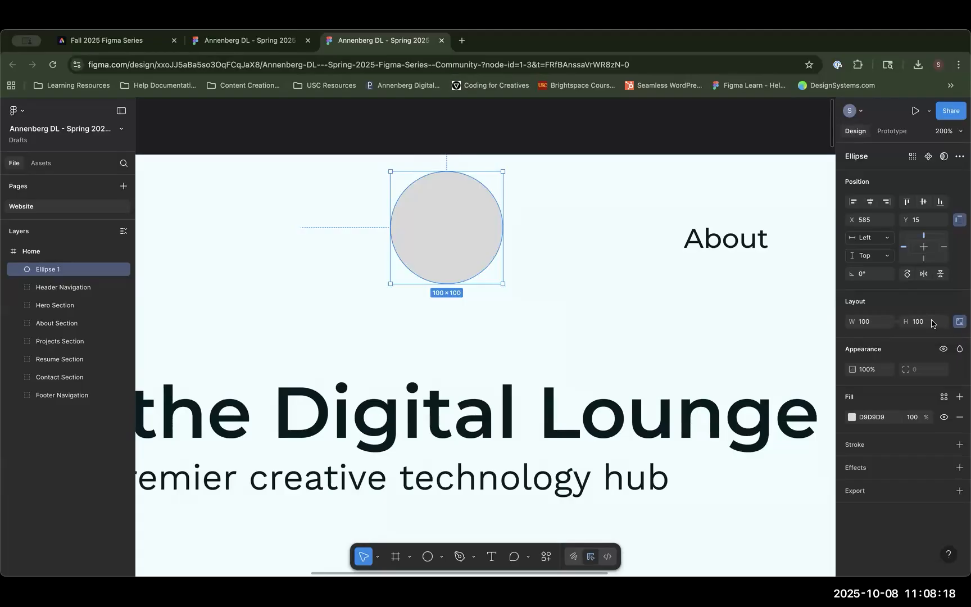
left_click_drag(502, 285, 464, 244)
left_click_drag(492, 281, 535, 279)
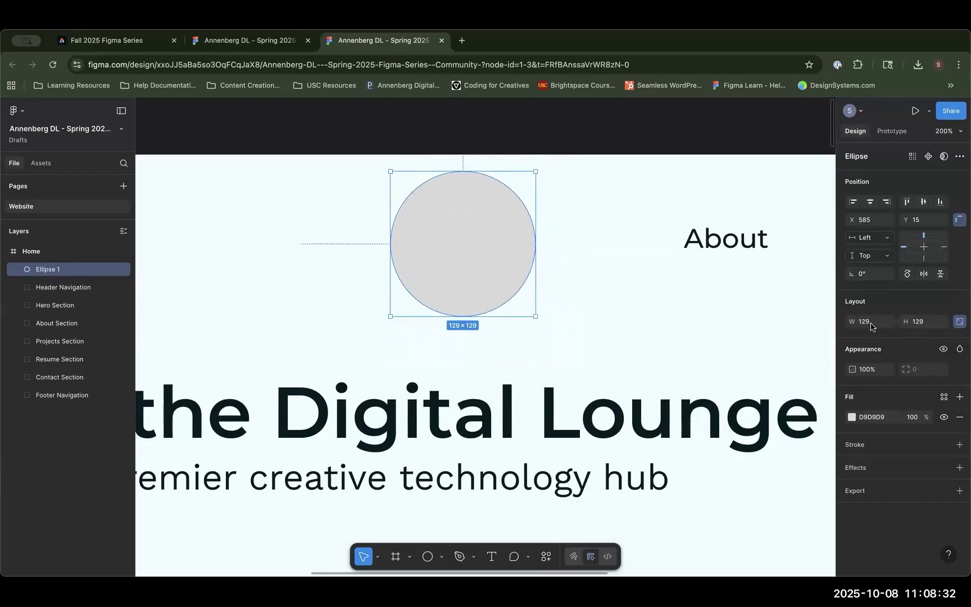
left_click(872, 326)
key("Return")
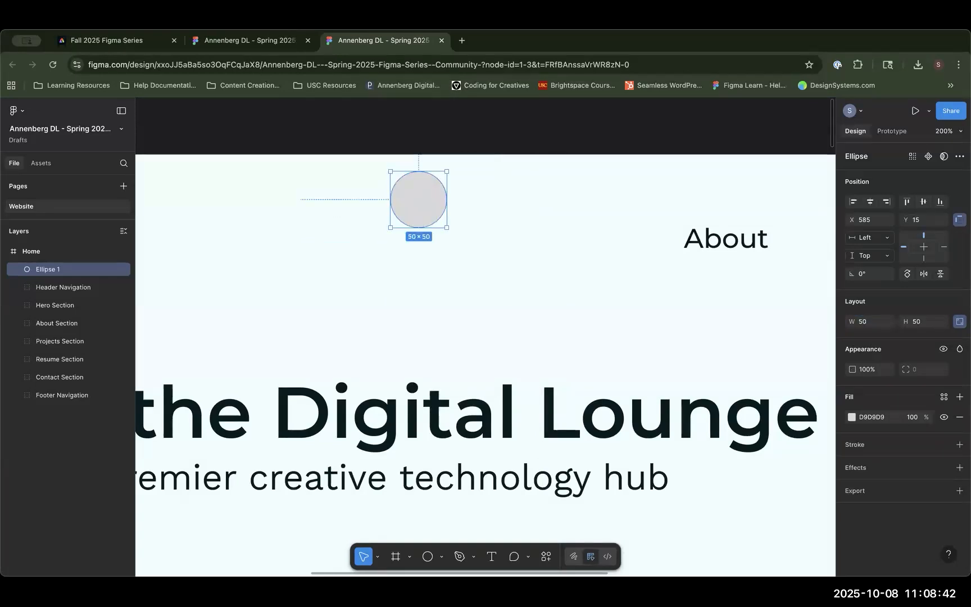
- Move the circle to X 609, Y 47 and zoom in on it
left_click_drag(433, 206, 461, 243)
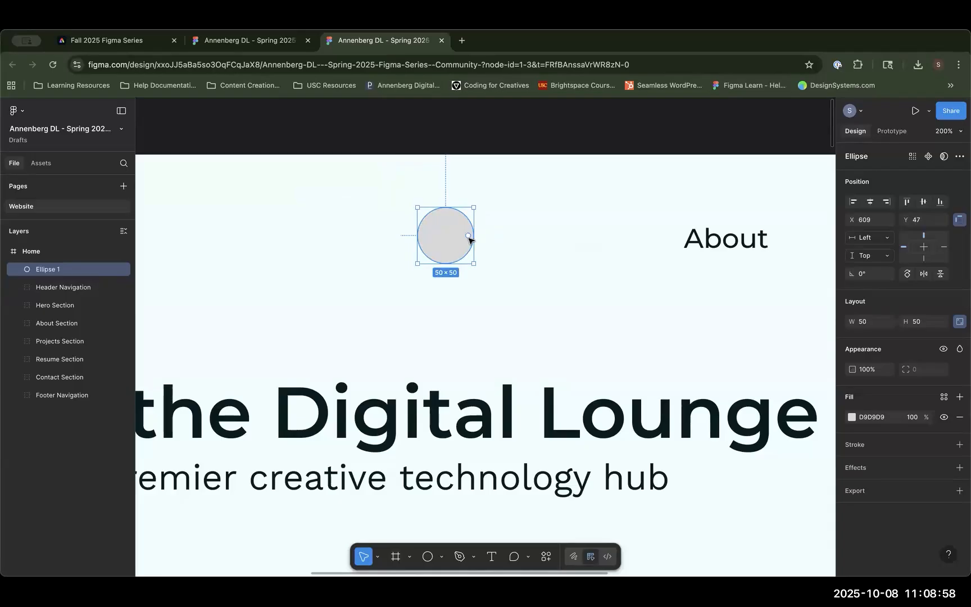
key("super+equal")
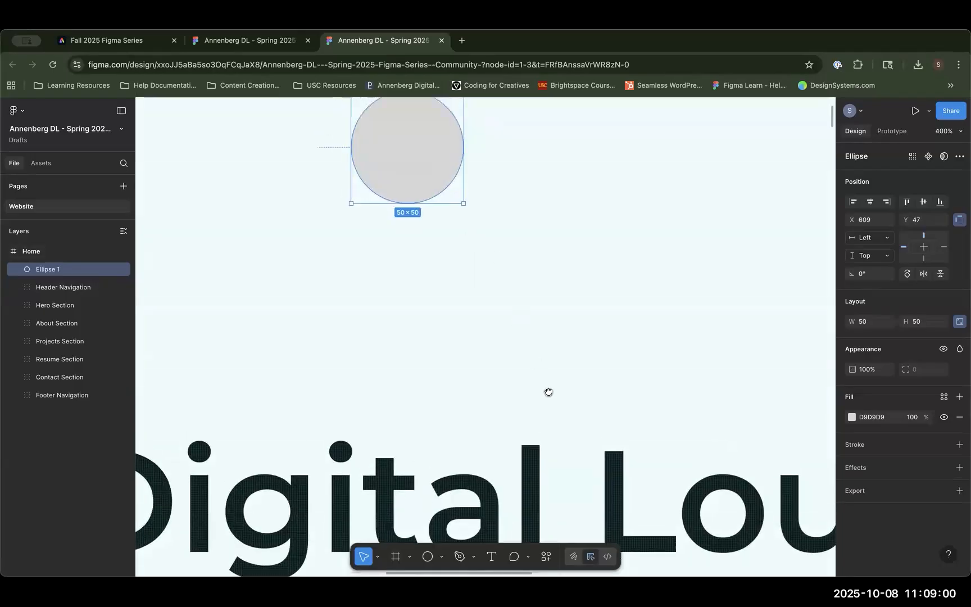
scroll(547, 389, "up", 5)
scroll(572, 373, "left", 2)
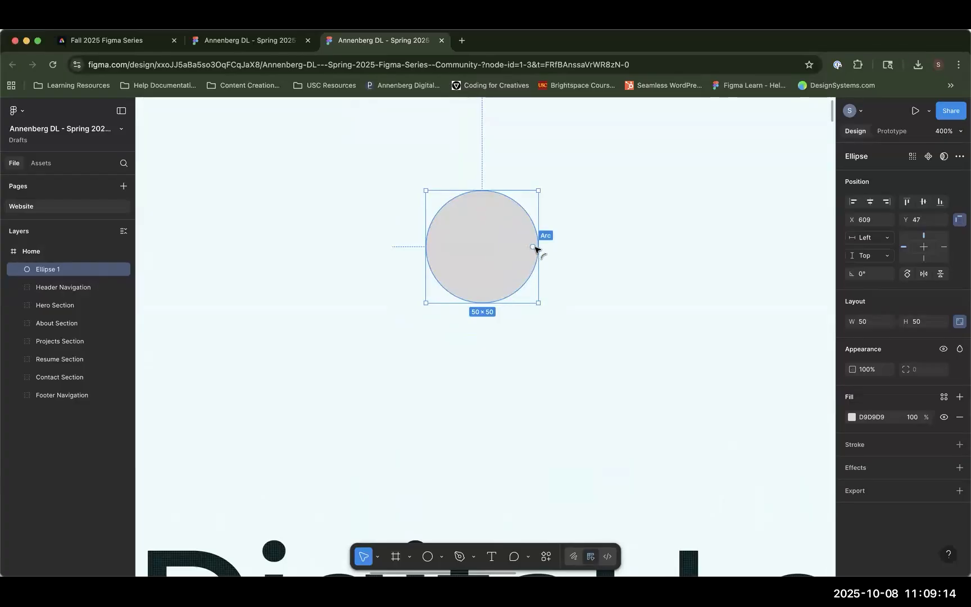
- Cut a wedge from Ellipse 1 with its arc handle and rotate the arc's start point
left_click_drag(534, 246, 522, 207)
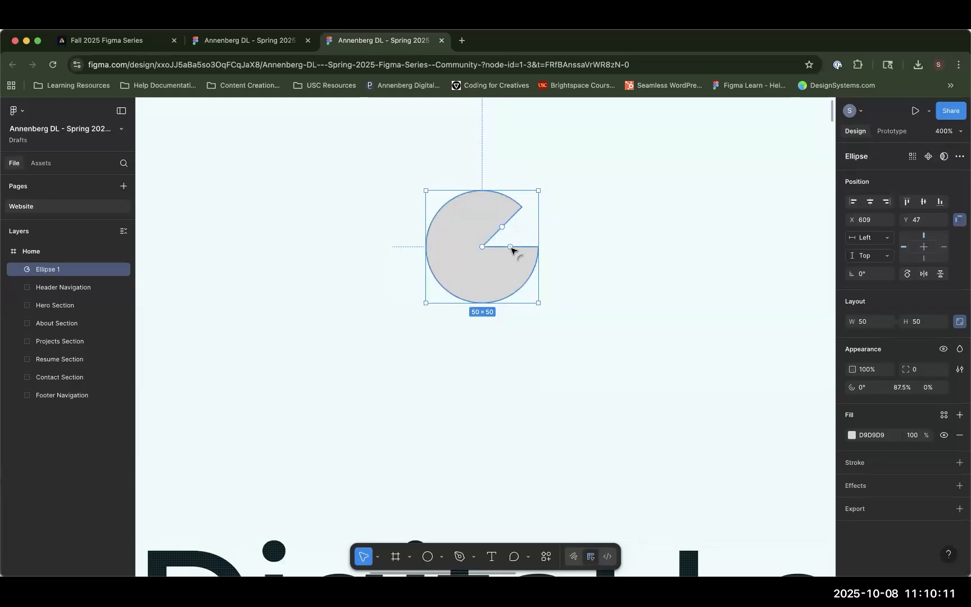
left_click_drag(510, 247, 539, 251)
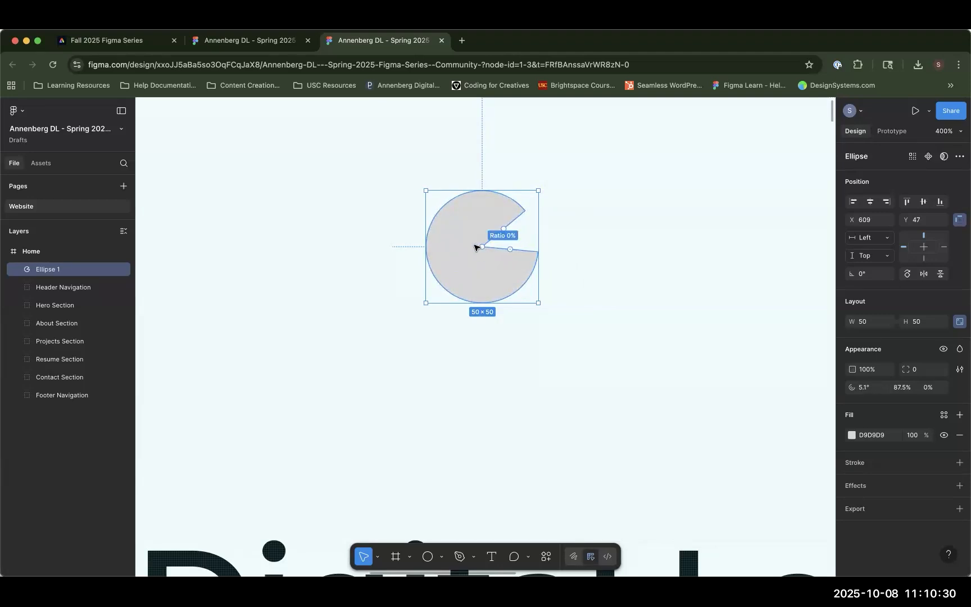
- Hollow Ellipse 1 into a ring with an 85% inner ratio and 100% sweep
left_click_drag(483, 247, 465, 288)
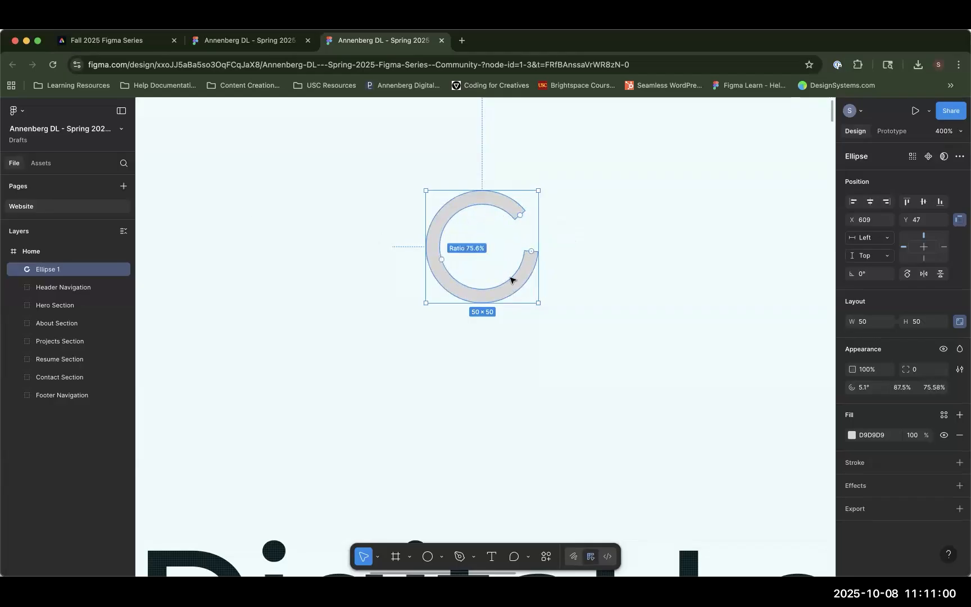
left_click_drag(440, 259, 447, 248)
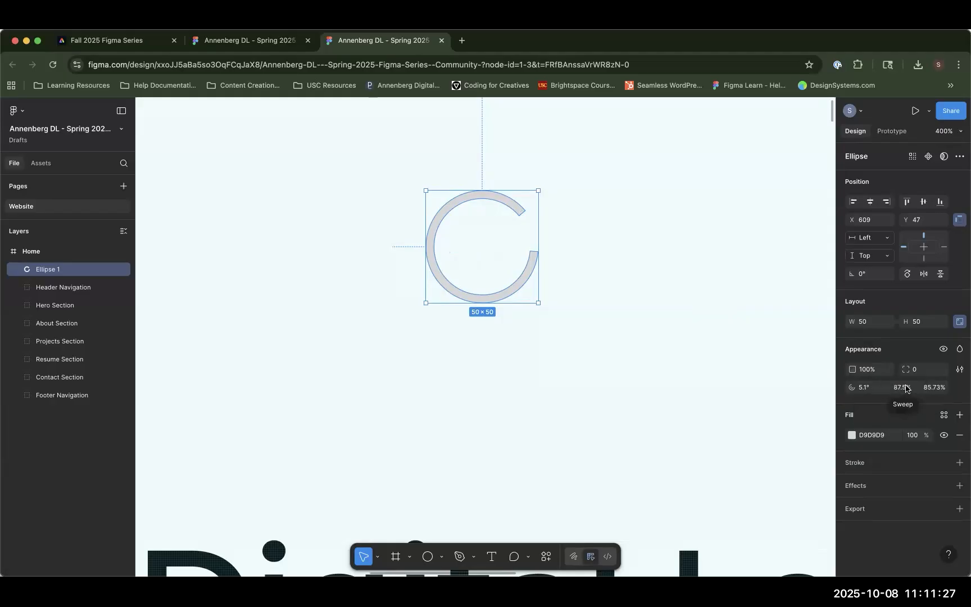
left_click(935, 389)
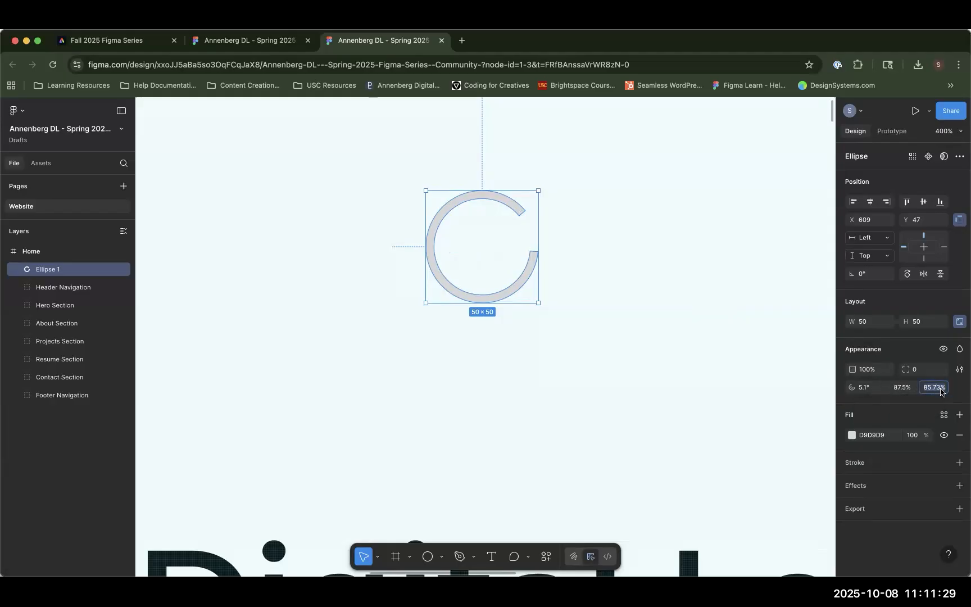
type("85")
key("Return")
left_click(902, 388)
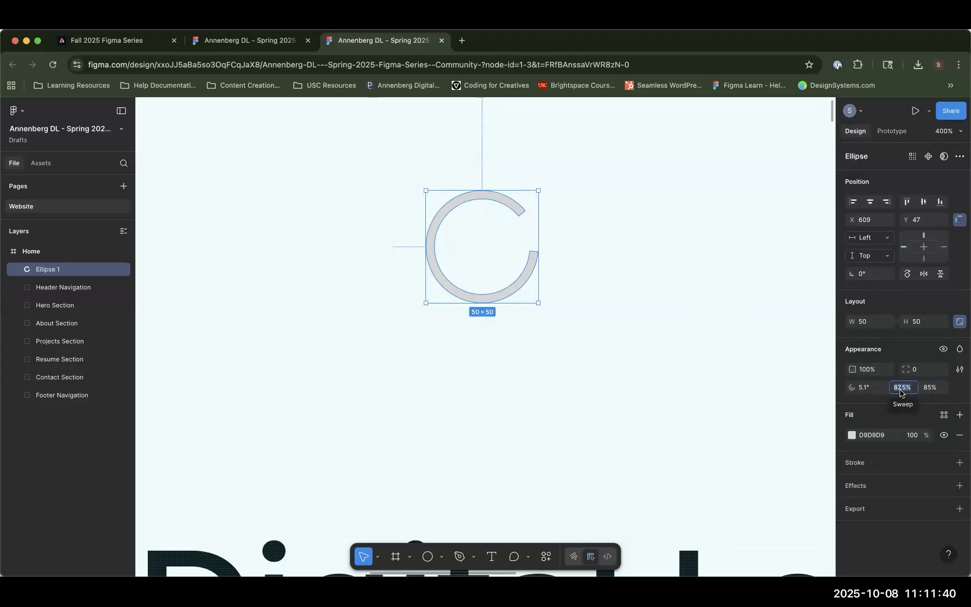
type("100")
key("Return")
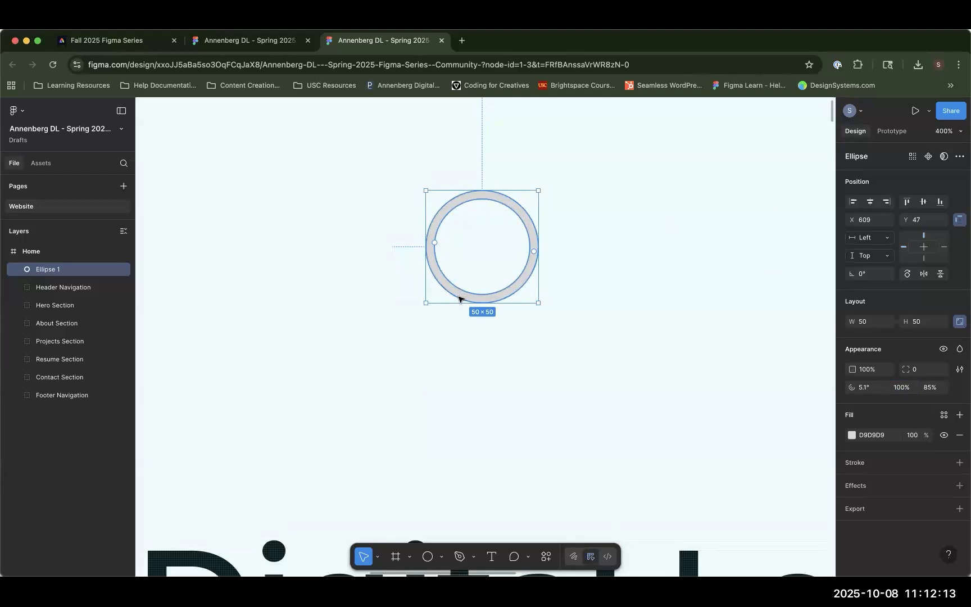
- Alt-drag the ring left to create a copy, Ellipse 2, at X 520, Y 45
left_click_drag(479, 297, 279, 293)
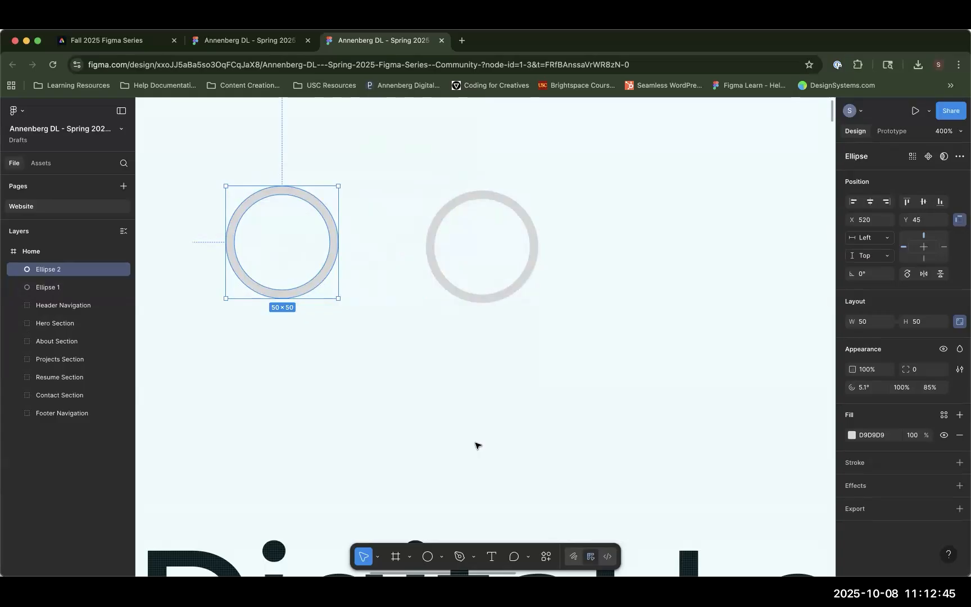
left_click(426, 557)
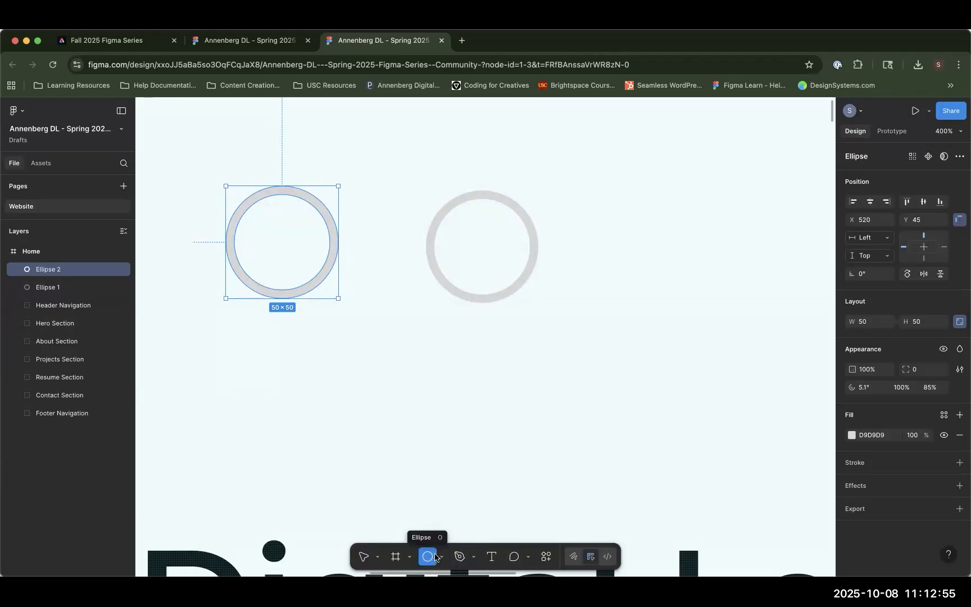
- Place a new circle beside the rings and resize it proportionally to 25×25
left_click(603, 269)
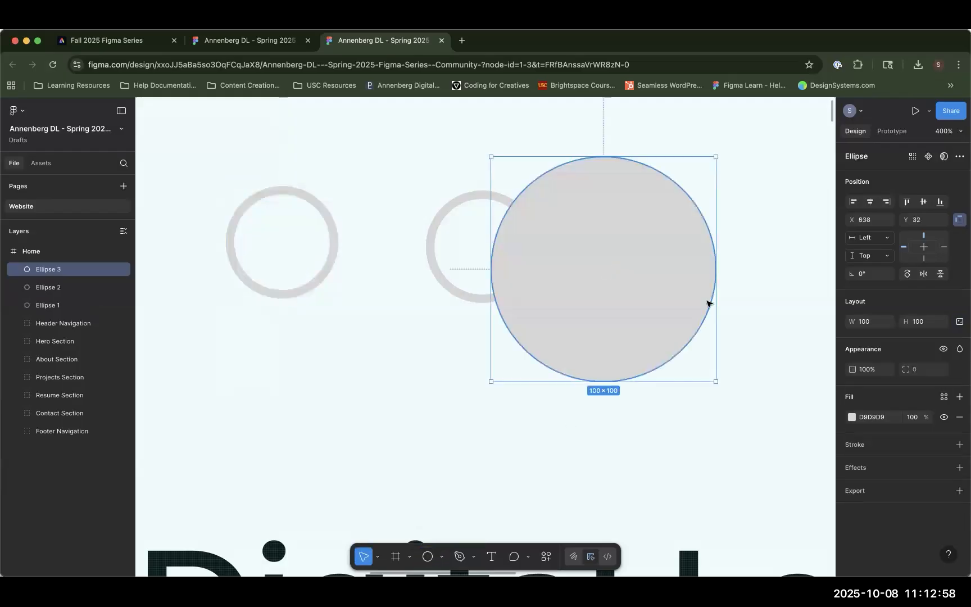
left_click(960, 322)
left_click(877, 325)
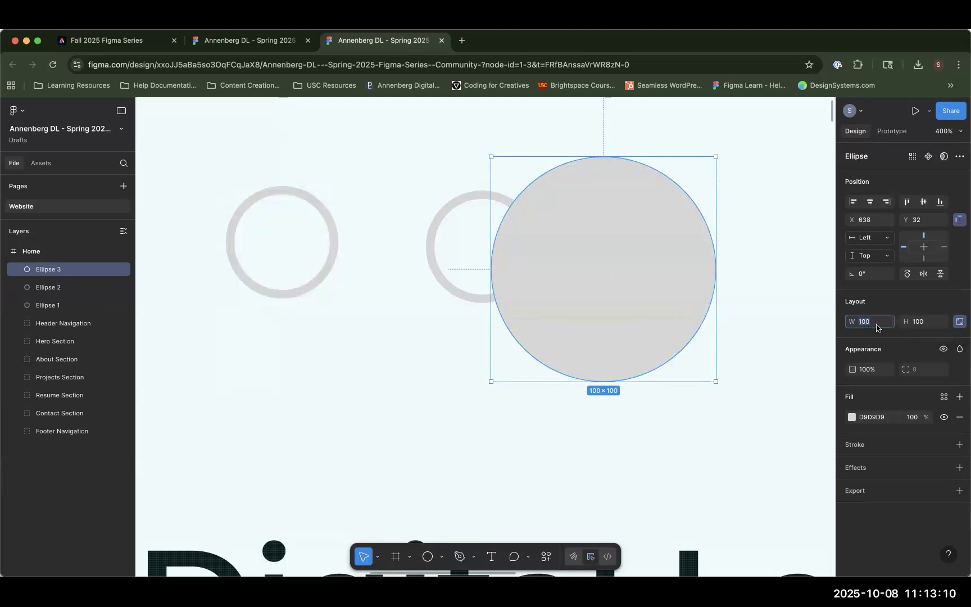
type("25")
key("Return")
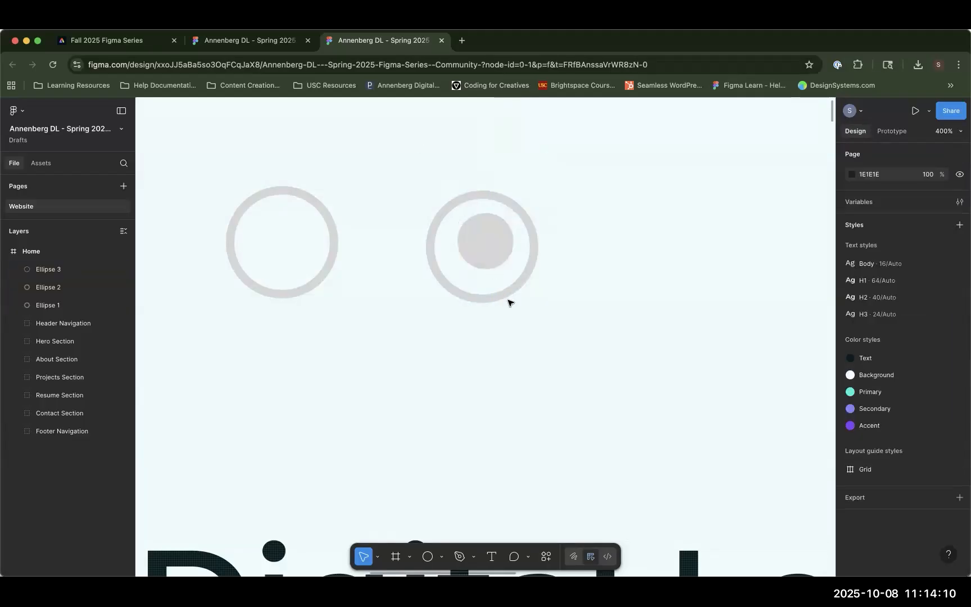
- Centre the 25×25 circle inside the right ring with horizontal and vertical alignment
left_click_drag(414, 144, 543, 360)
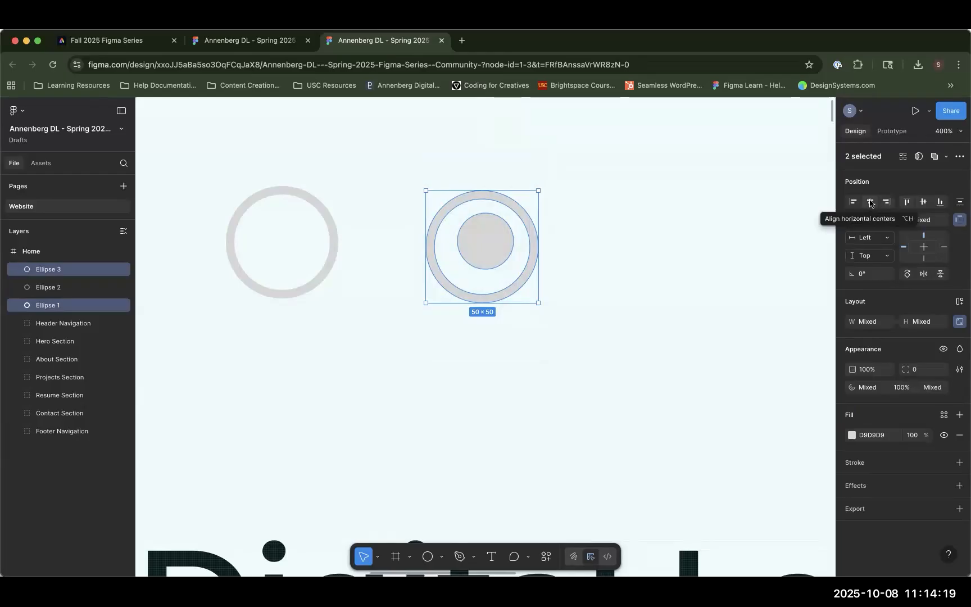
left_click(870, 203)
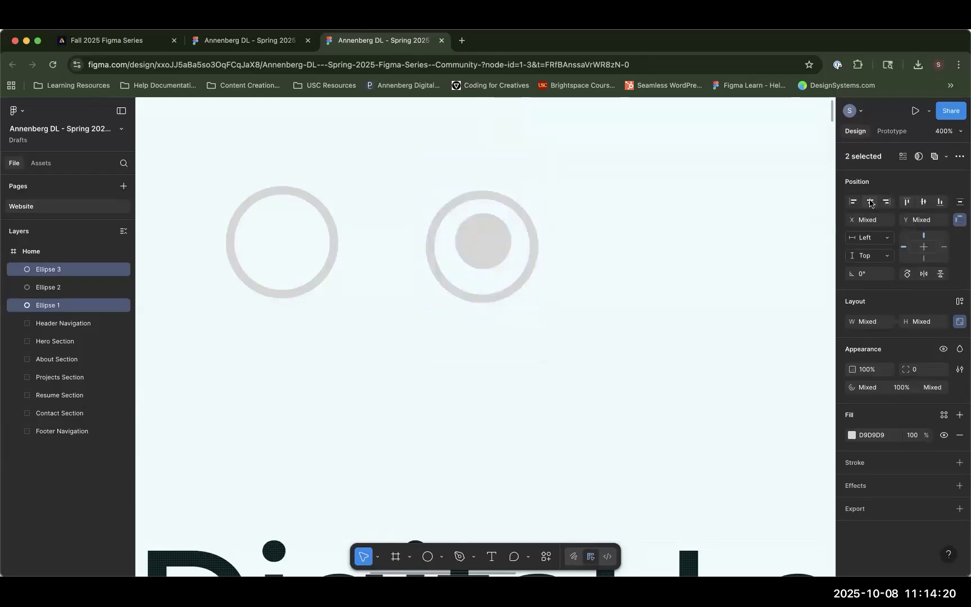
left_click(925, 203)
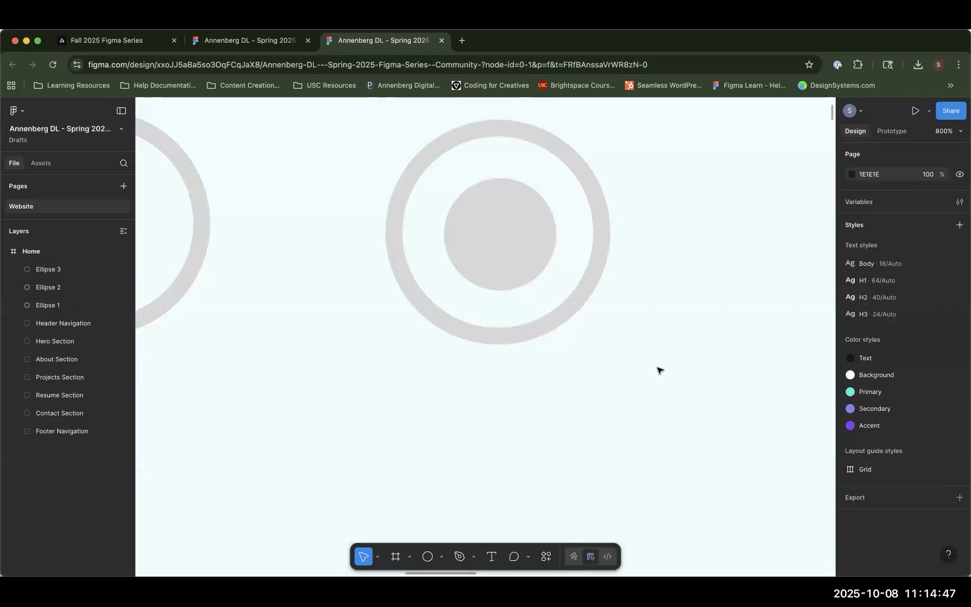
left_click(509, 253)
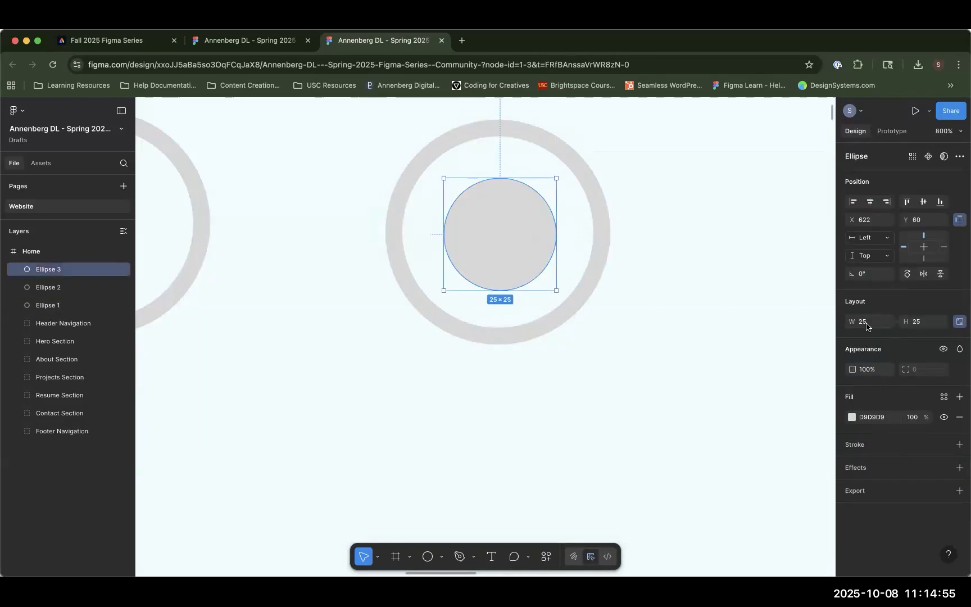
left_click(629, 280)
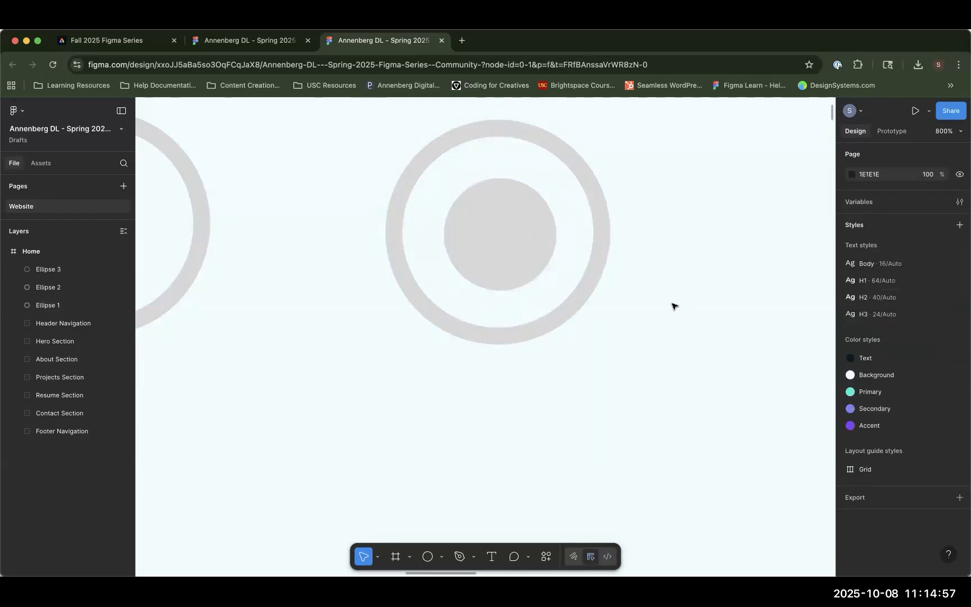
key("super+minus")
key("super+minus")
key("super+minus")
key("super+minus")
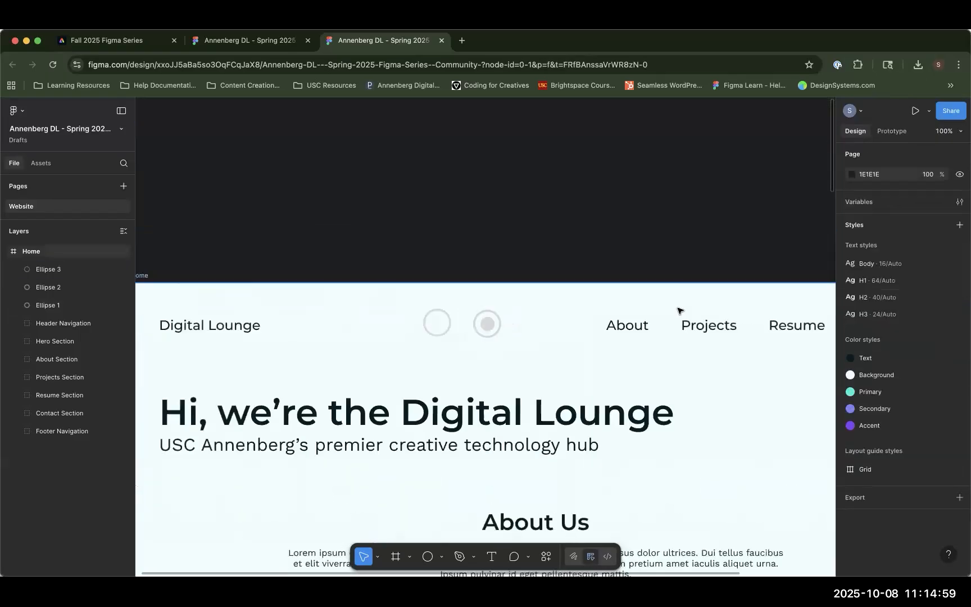
key("super+plus")
key("super+plus")
key("super+plus")
key("super+plus")
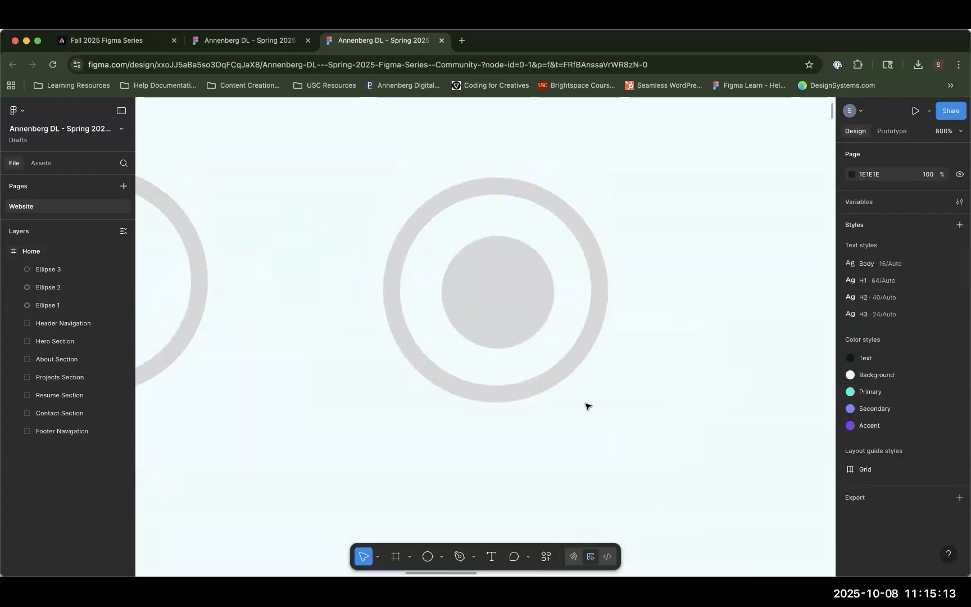
left_click(441, 557)
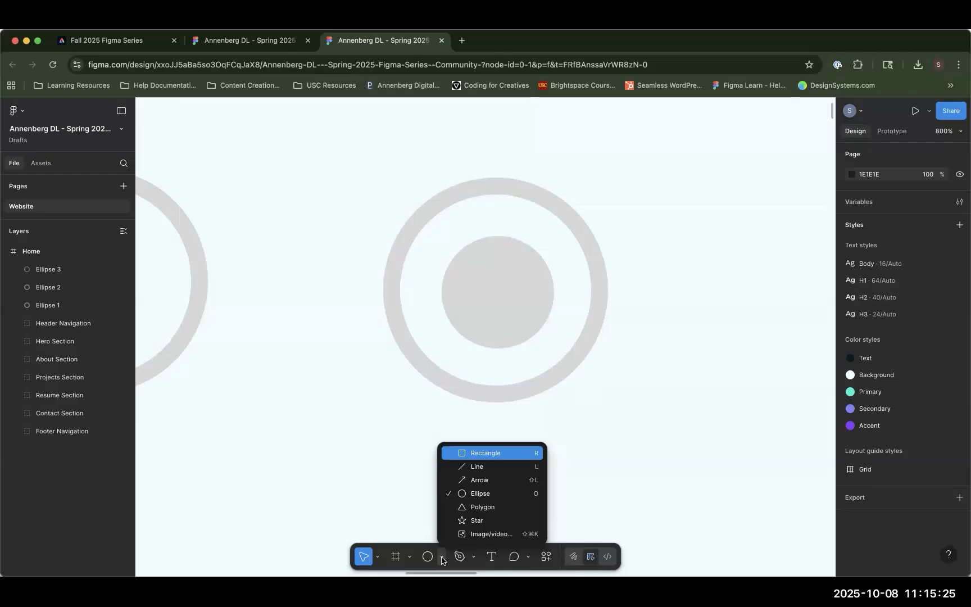
- Create a 100×100 triangle and nudge it over the circles to X 587, Y 25
left_click(474, 508)
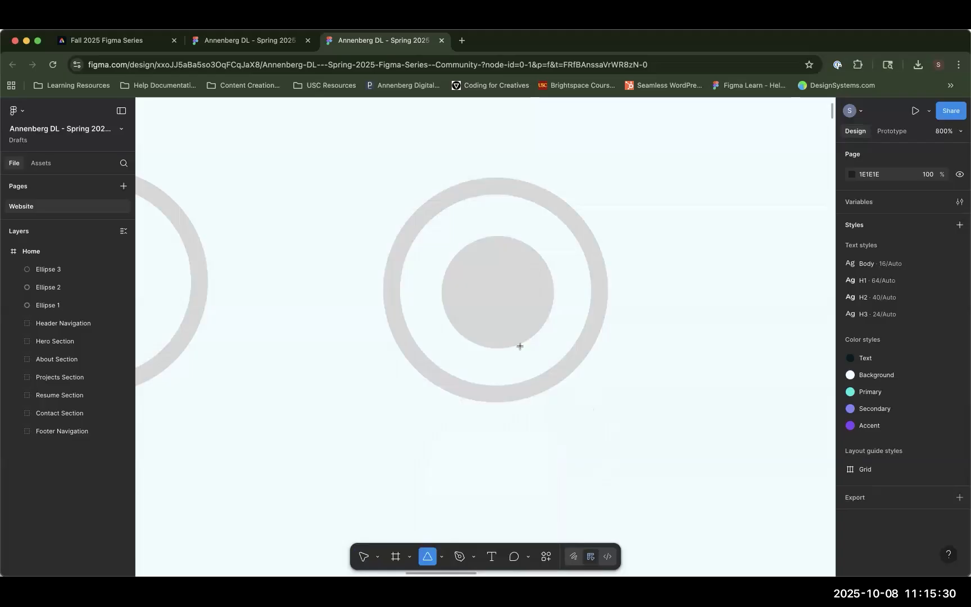
left_click(635, 164)
left_click_drag(661, 191, 533, 352)
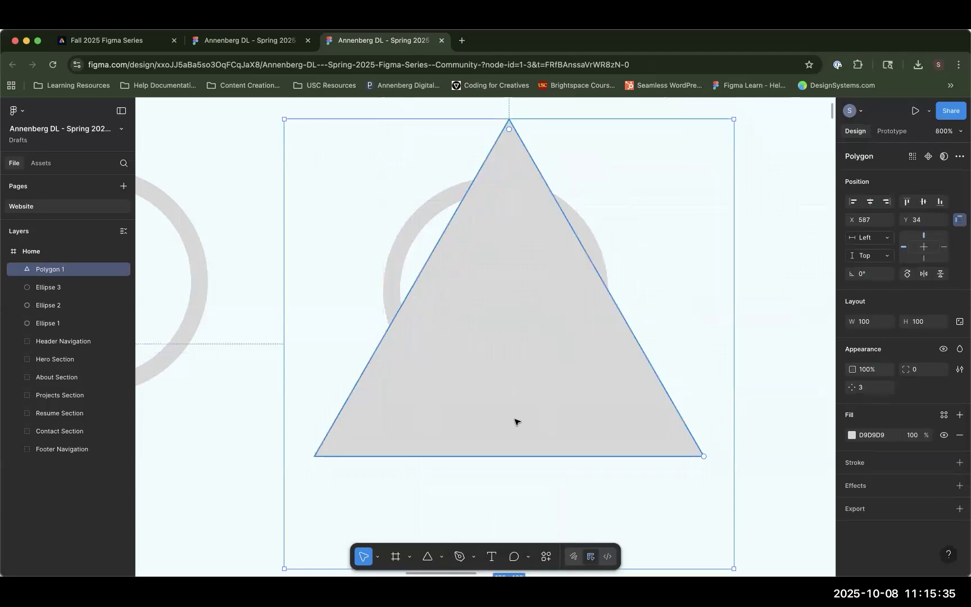
key("shift+Up")
key("Up")
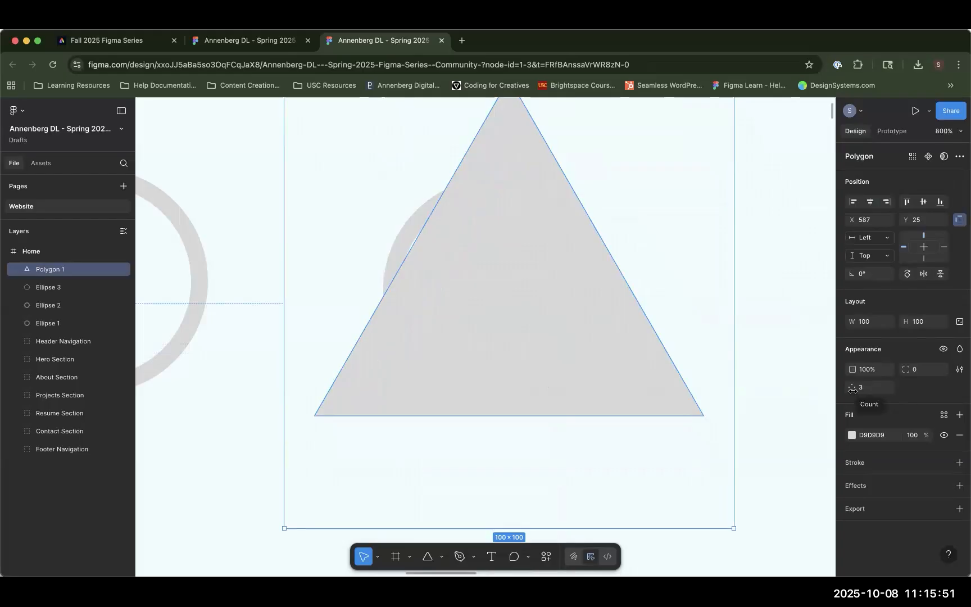
- Give the triangle a corner radius of 0.5
left_click_drag(853, 388, 885, 396)
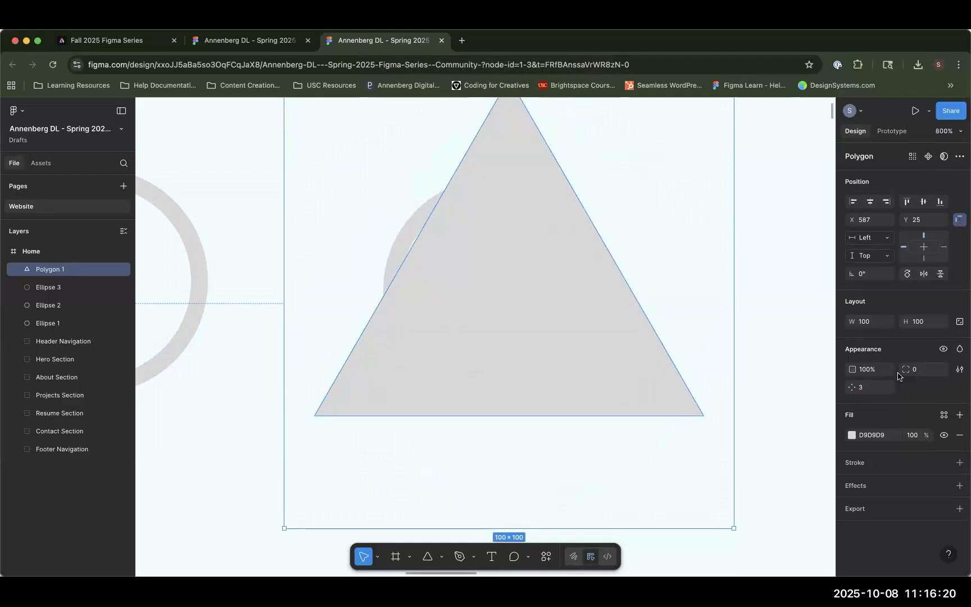
left_click(934, 369)
left_click(924, 372)
key("Return")
left_click(346, 436)
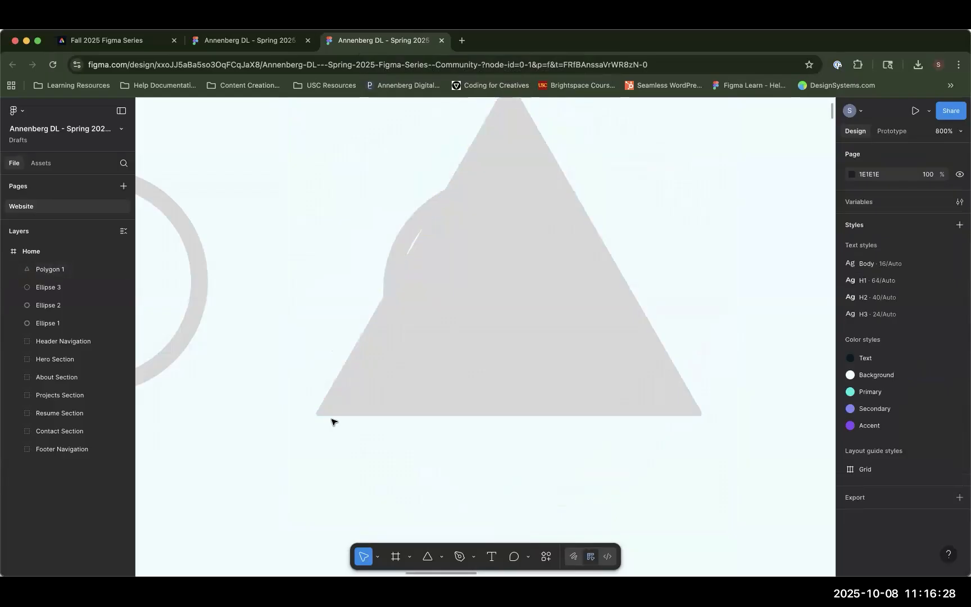
left_click(666, 375)
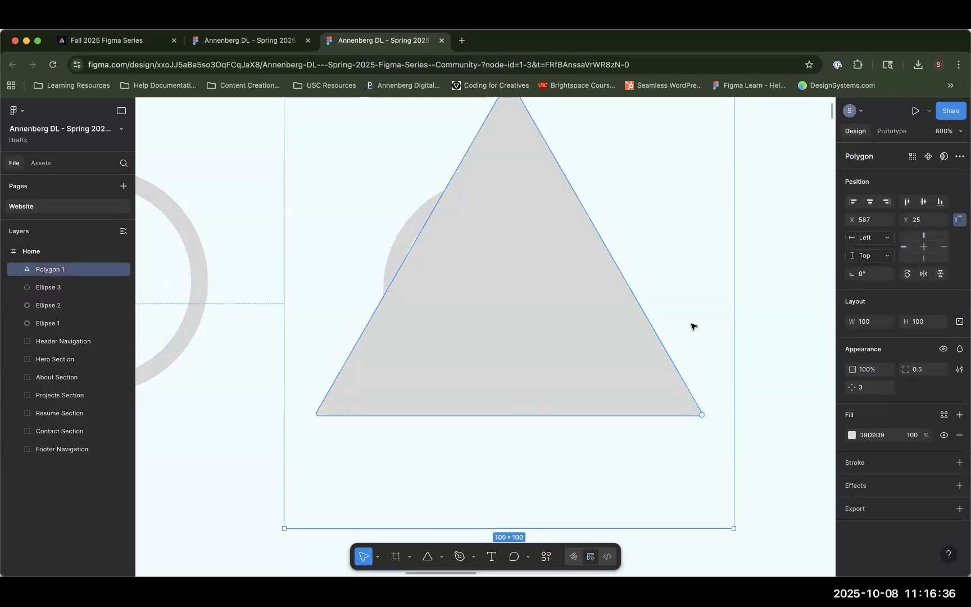
key("minus")
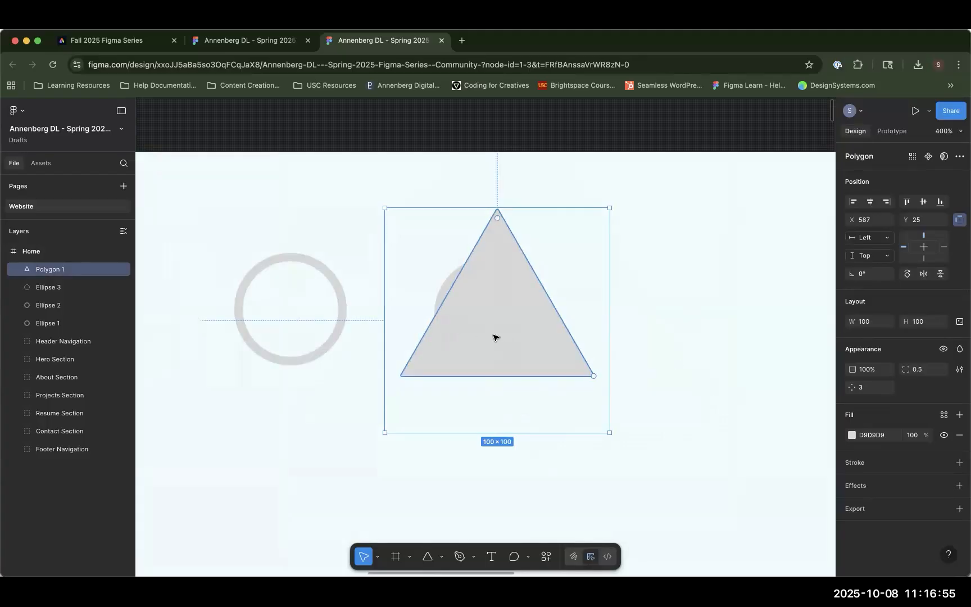
- Edit the triangle as a vector path, shifting its shape slightly left
double_click(495, 337)
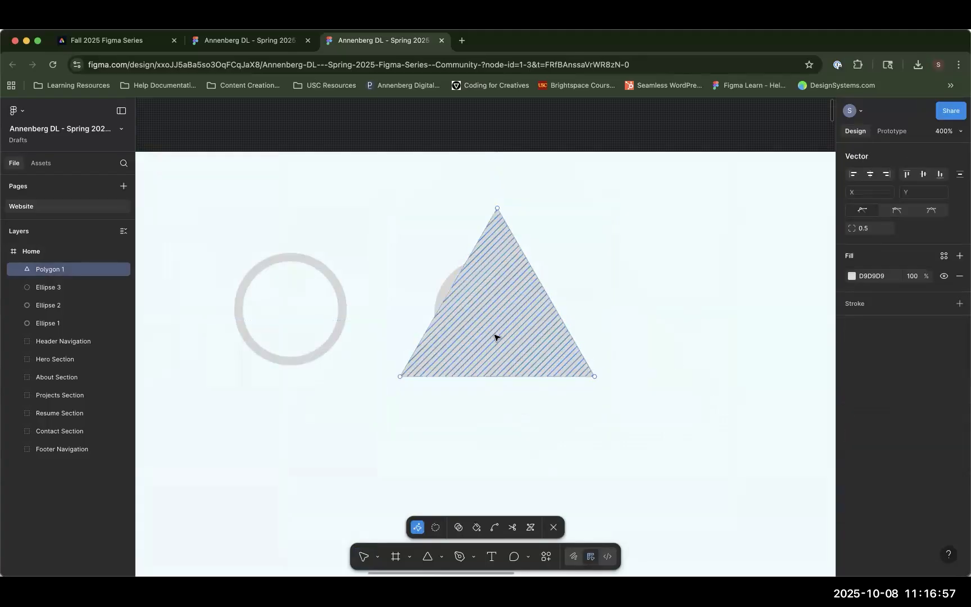
key("Escape")
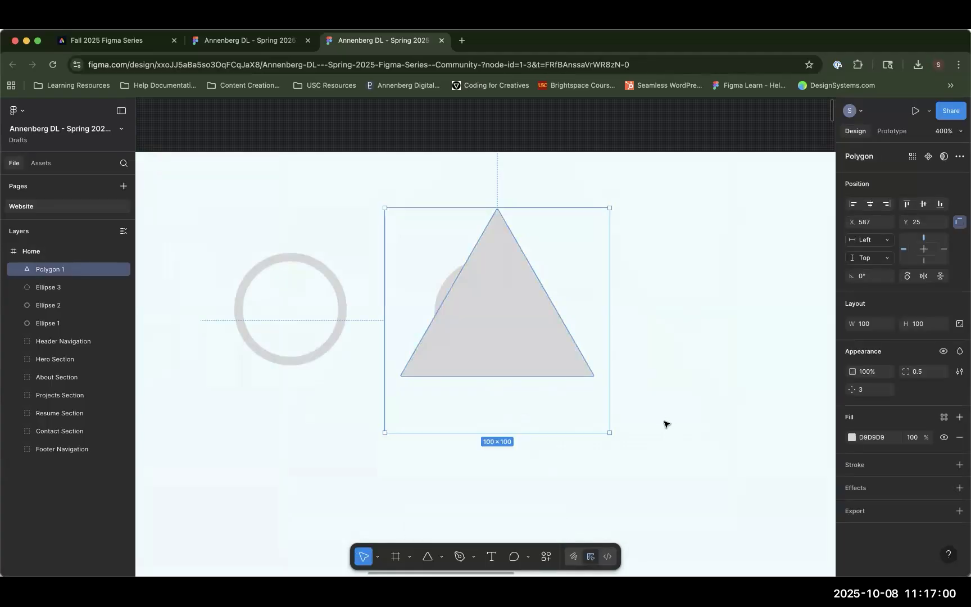
double_click(516, 320)
mouse_move(516, 319)
left_mouse_down()
mouse_move(695, 356)
mouse_move(518, 328)
mouse_move(659, 368)
mouse_move(418, 319)
mouse_move(481, 312)
mouse_move(425, 330)
mouse_move(643, 339)
left_mouse_up()
key("Escape")
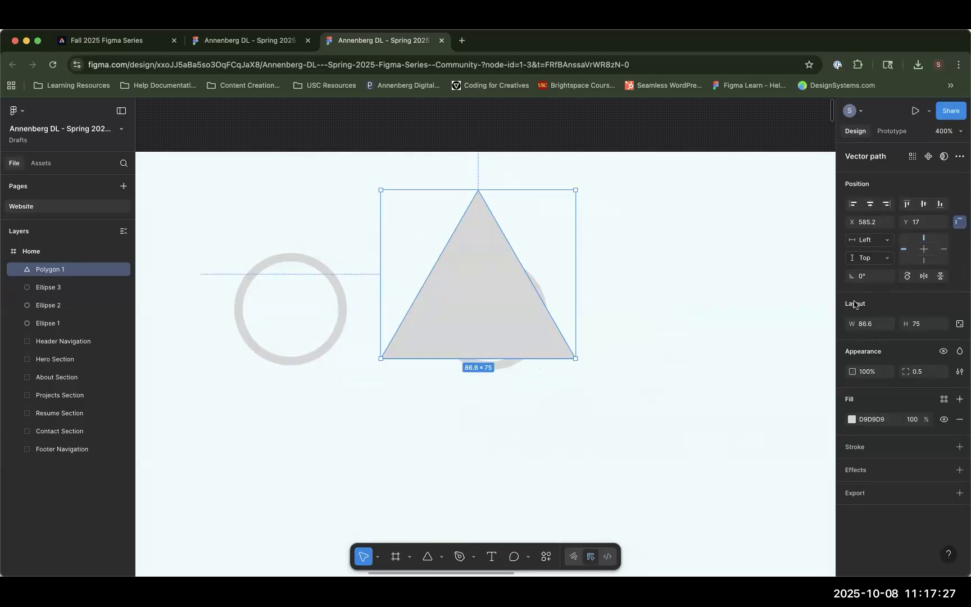
- Resize the triangle to 5×5 and zoom in on it
left_click(868, 325)
type("5")
left_click(921, 325)
type("5")
key("Return")
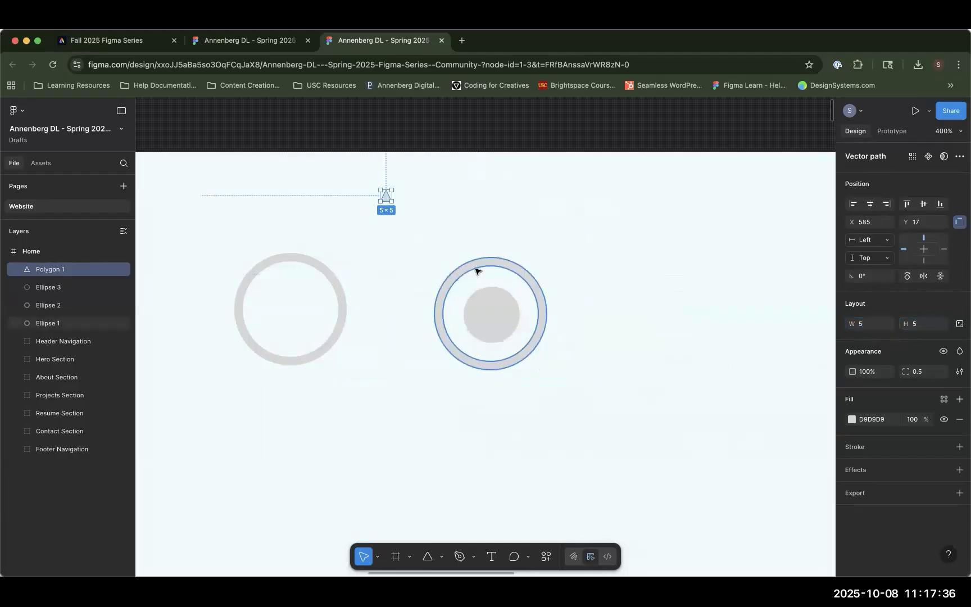
key("super+equal")
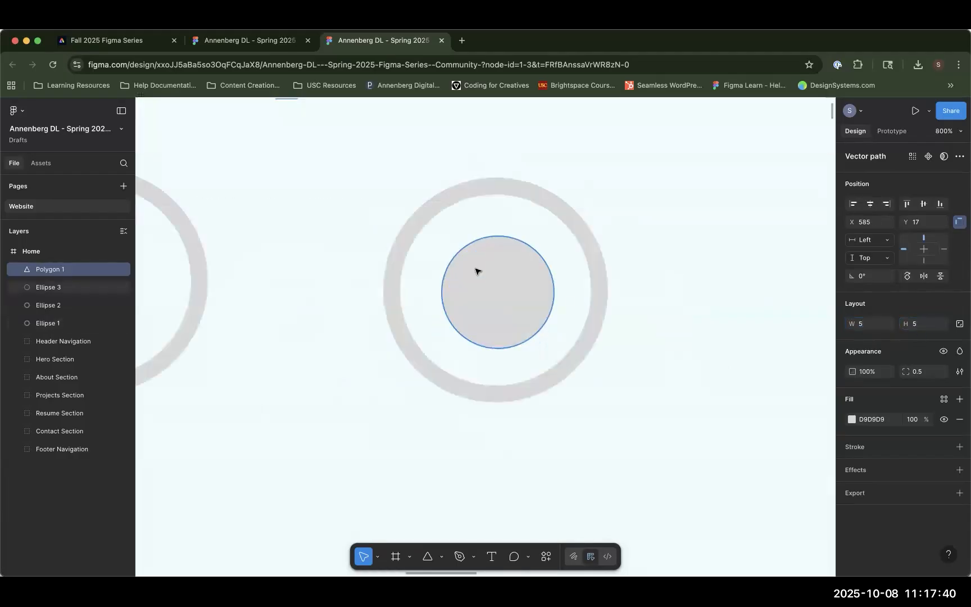
- Move the 5×5 triangle into the right ring above the inner circle, at X 631, Y 53
scroll(423, 290, "up", 5)
scroll(424, 289, "left", 4)
left_click_drag(379, 167, 583, 348)
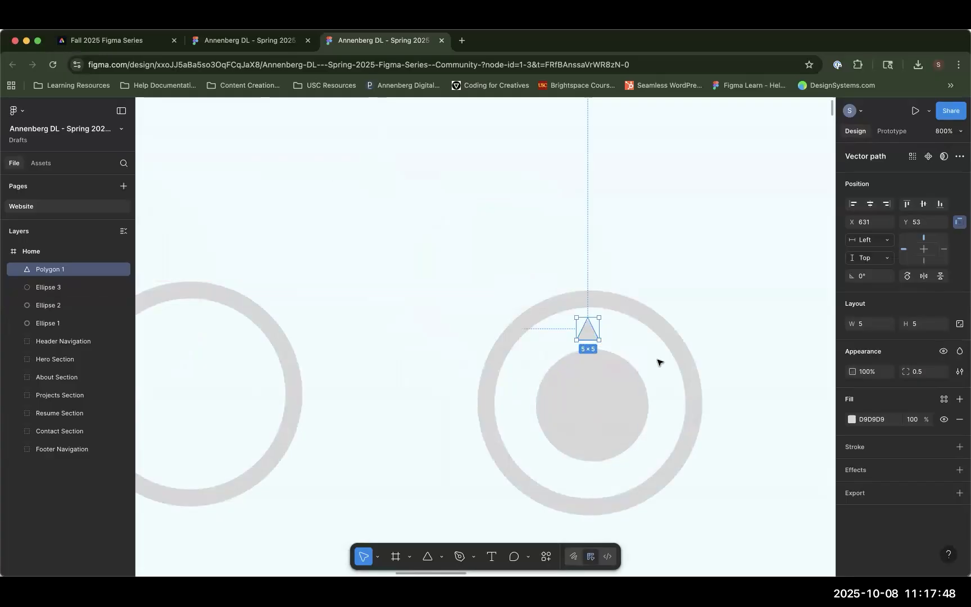
scroll(537, 199, "up", 5)
scroll(490, 191, "up", 2)
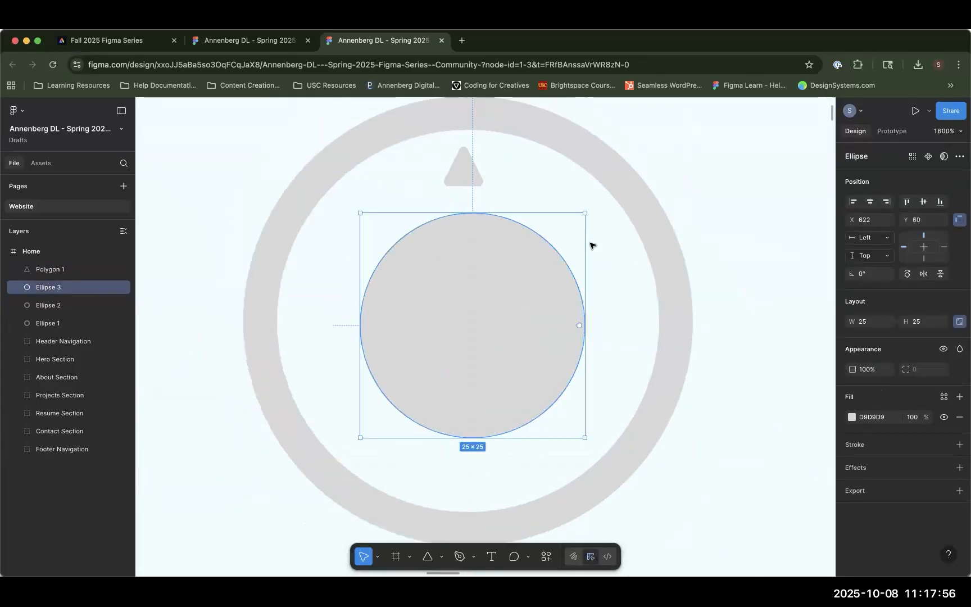
left_click(541, 136, "shift")
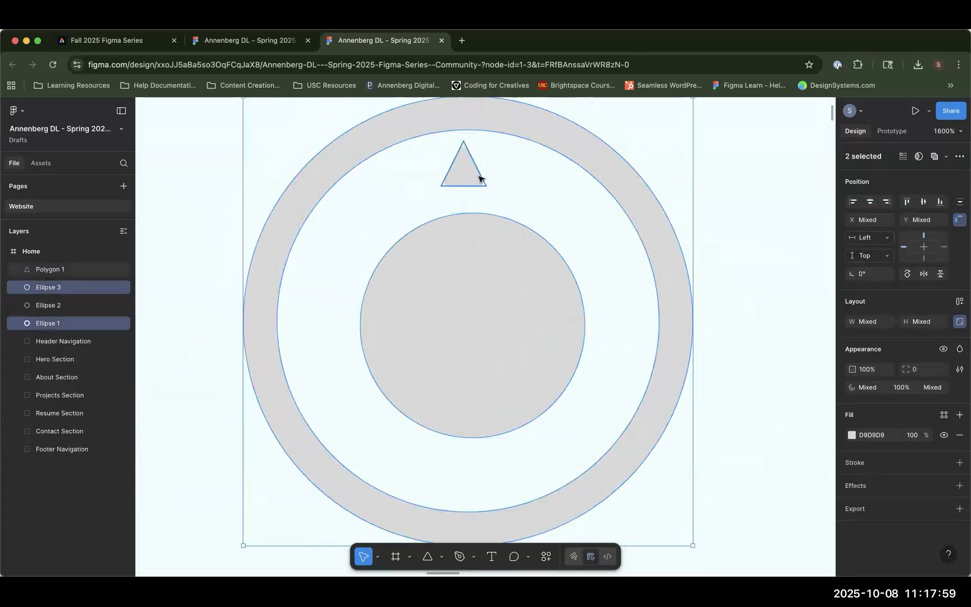
left_click(478, 177, "shift")
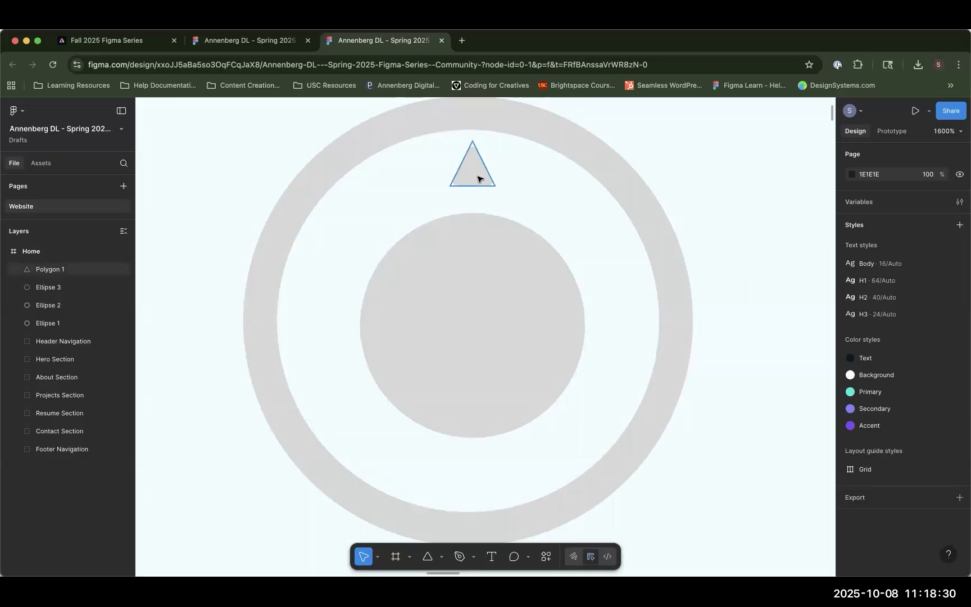
- Duplicate the triangle, reset rotation to 0°, flip it vertically and place it at X 632, Y 87
left_click_drag(480, 179, 483, 481)
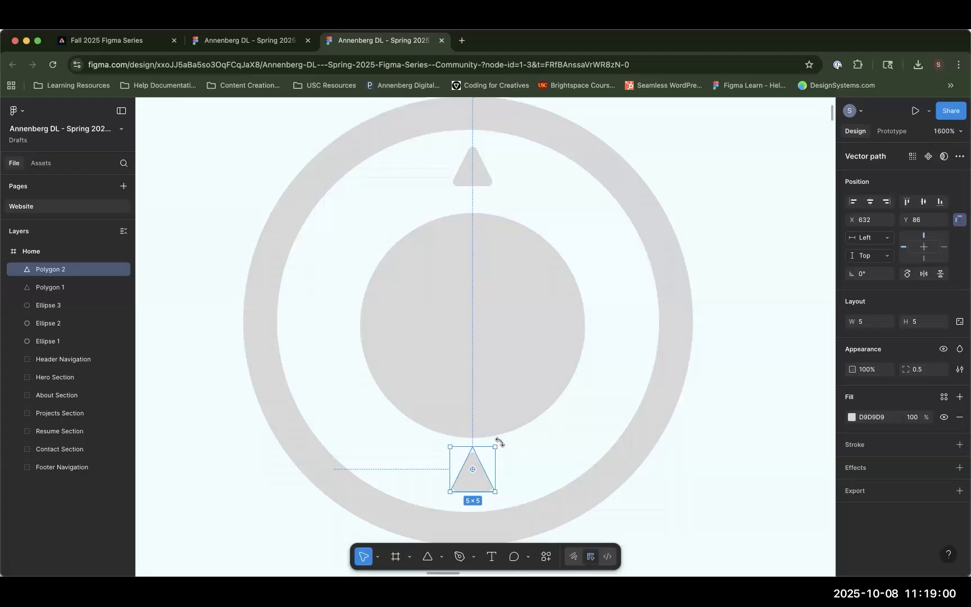
left_click_drag(500, 444, 514, 425)
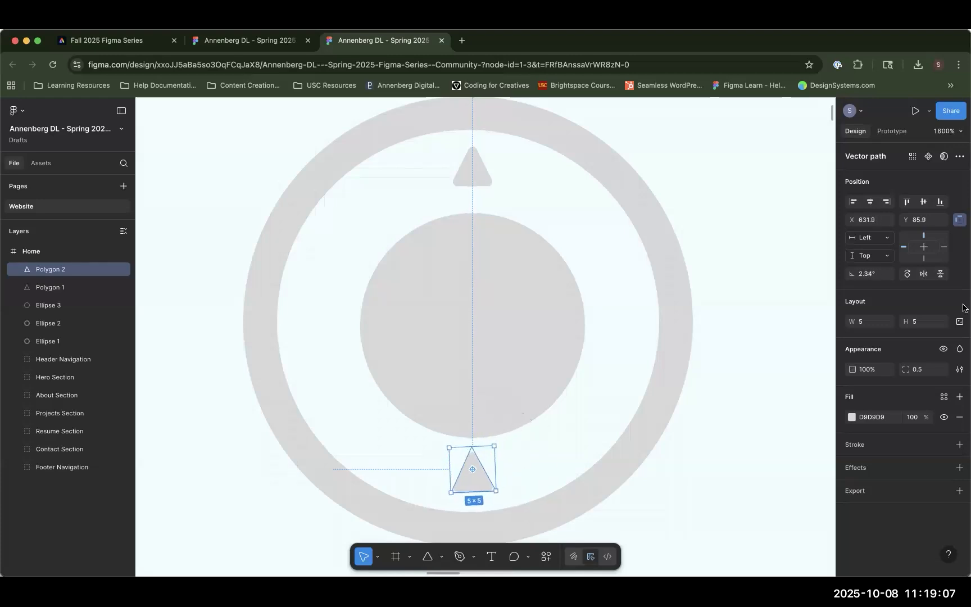
double_click(866, 274)
type("0")
key("Return")
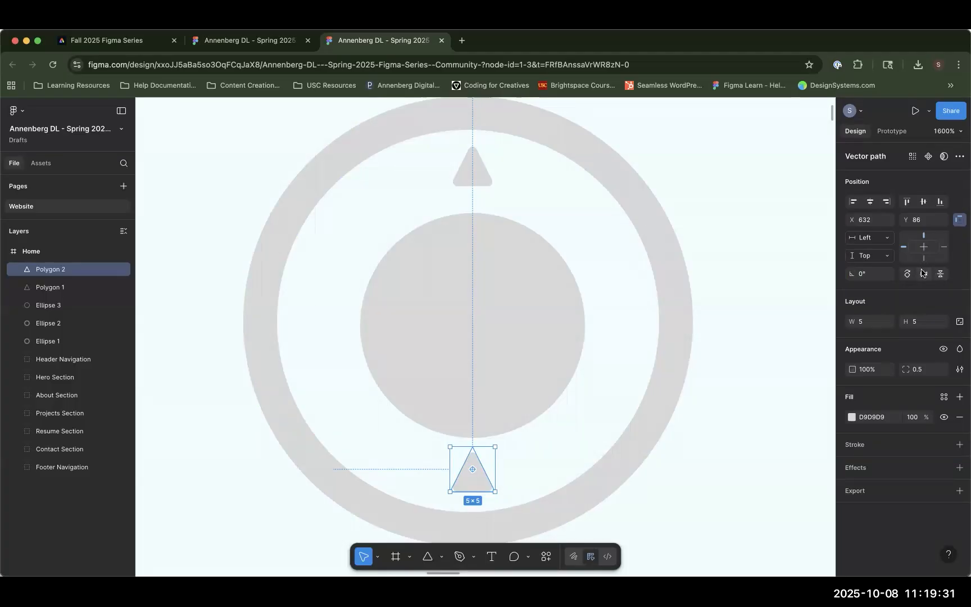
left_click(941, 274)
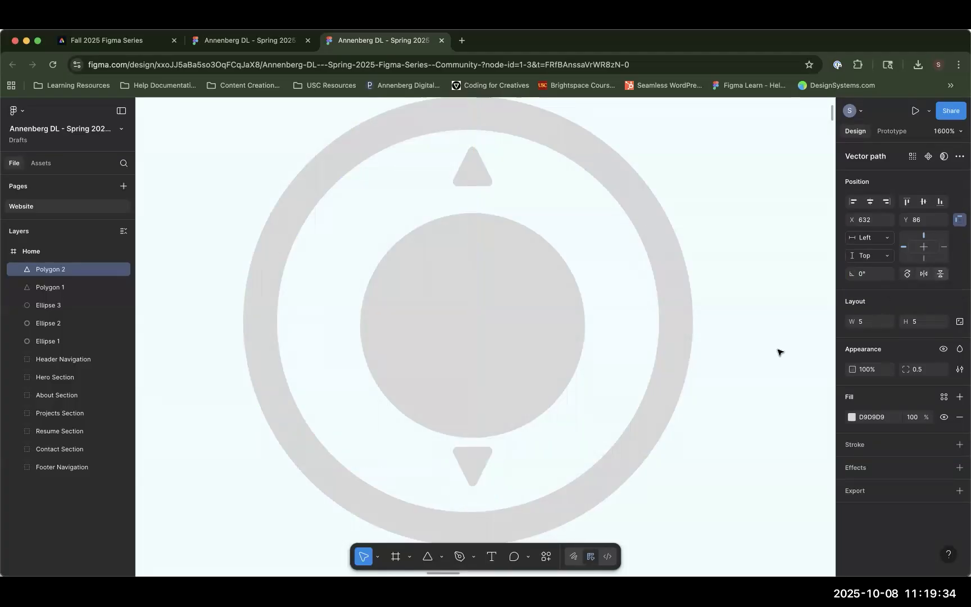
left_click_drag(479, 461, 477, 464)
- Select both the top and bottom triangles together
left_click(479, 192)
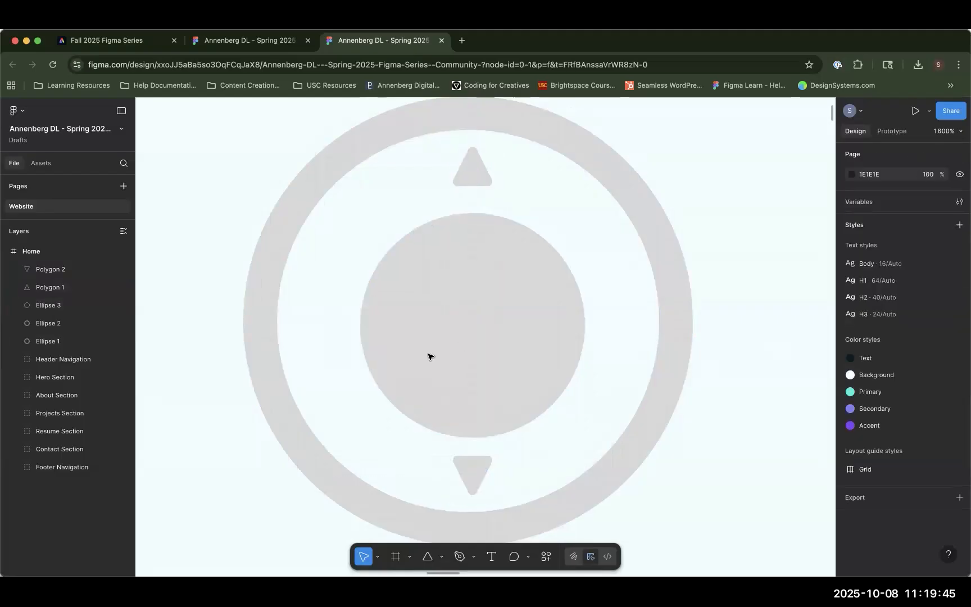
left_click(479, 171)
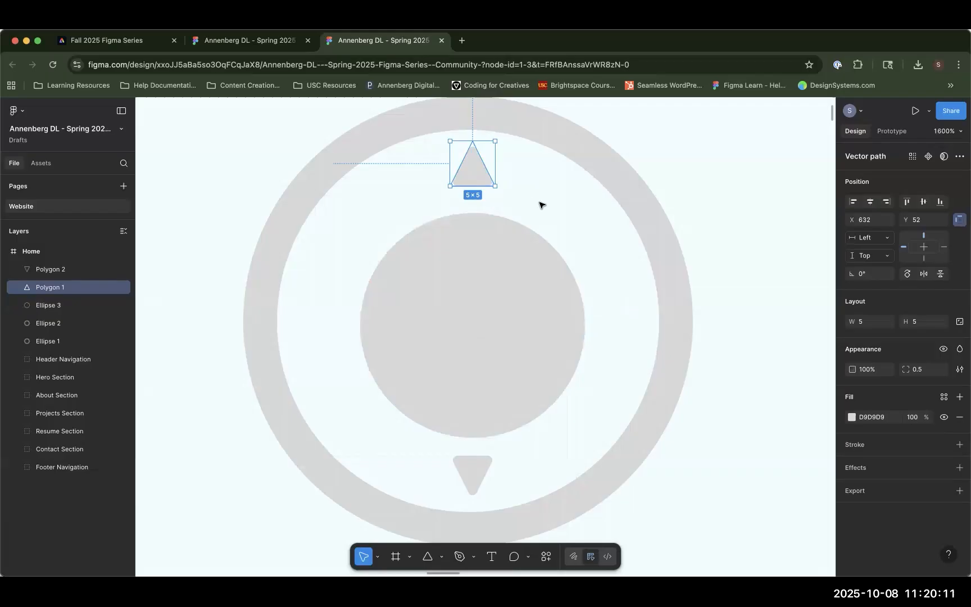
key("Escape")
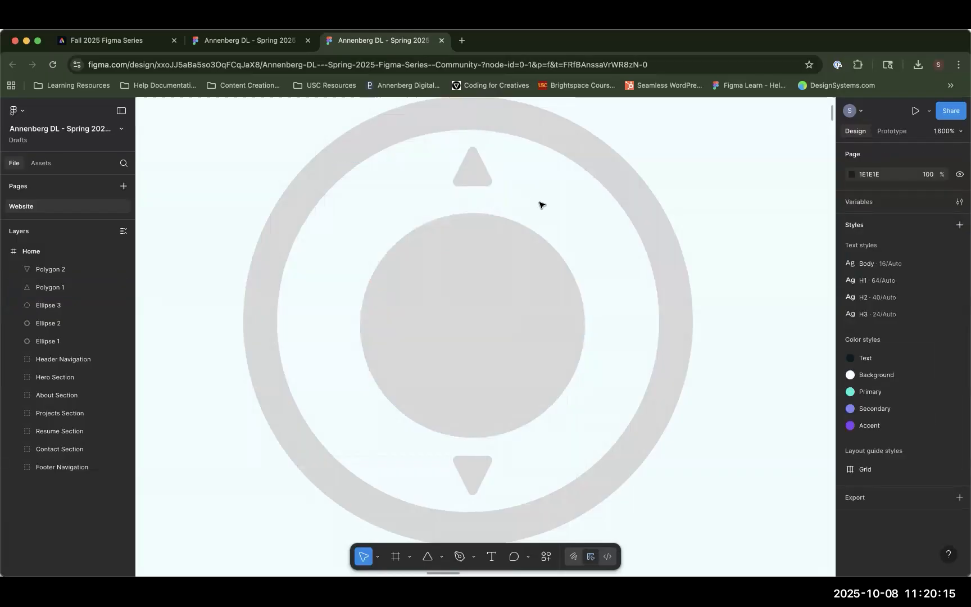
left_click(477, 172)
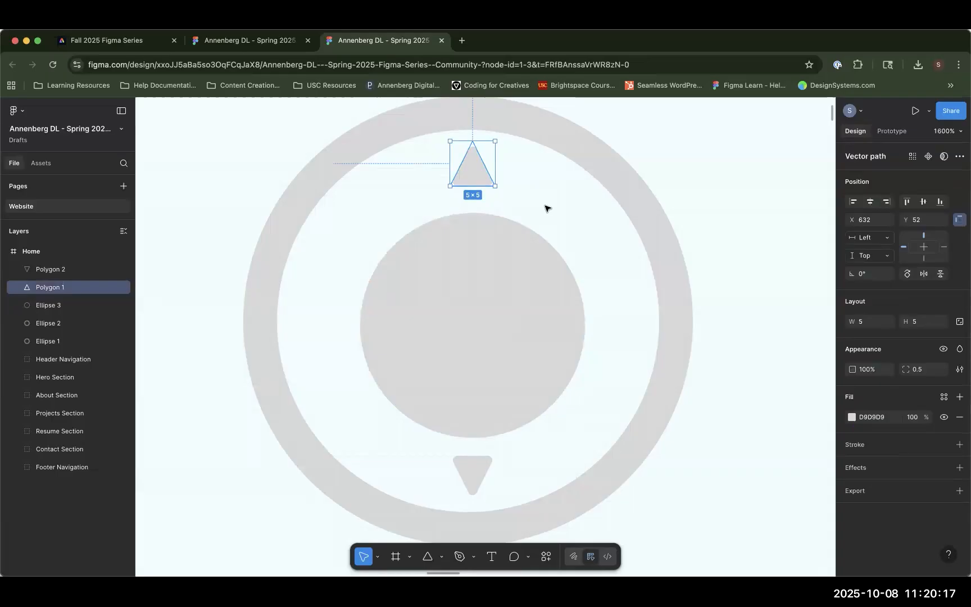
left_click(478, 474)
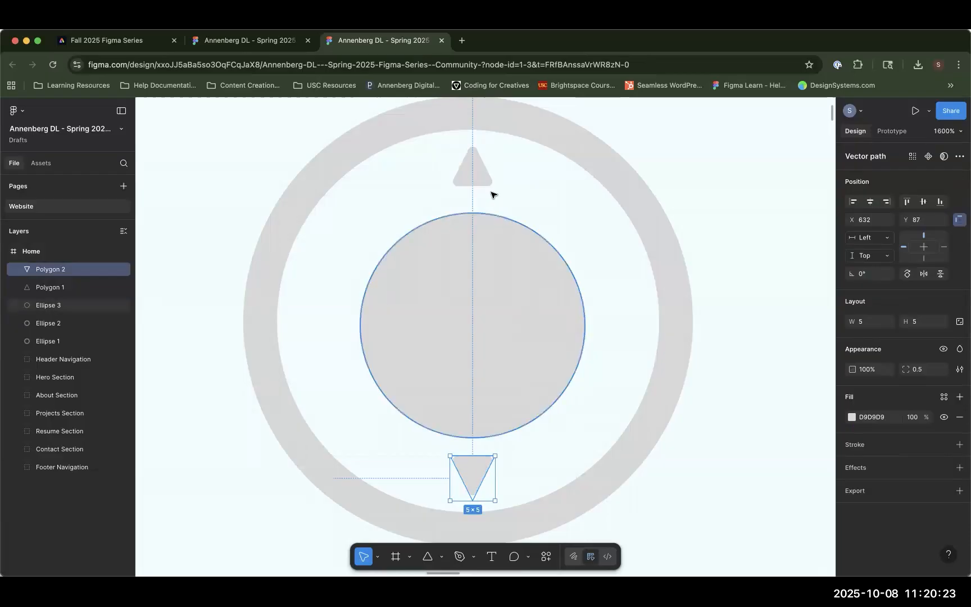
left_click(478, 168, "shift")
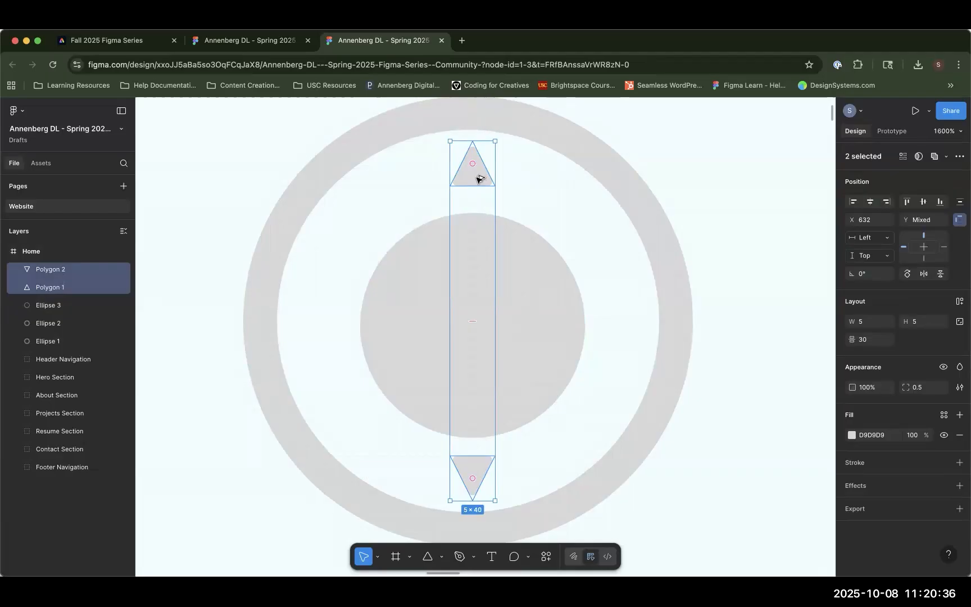
- Copy the two triangles, rotate the copies 90°, flank the circle left and right, then select all four
left_click_drag(477, 178, 410, 177)
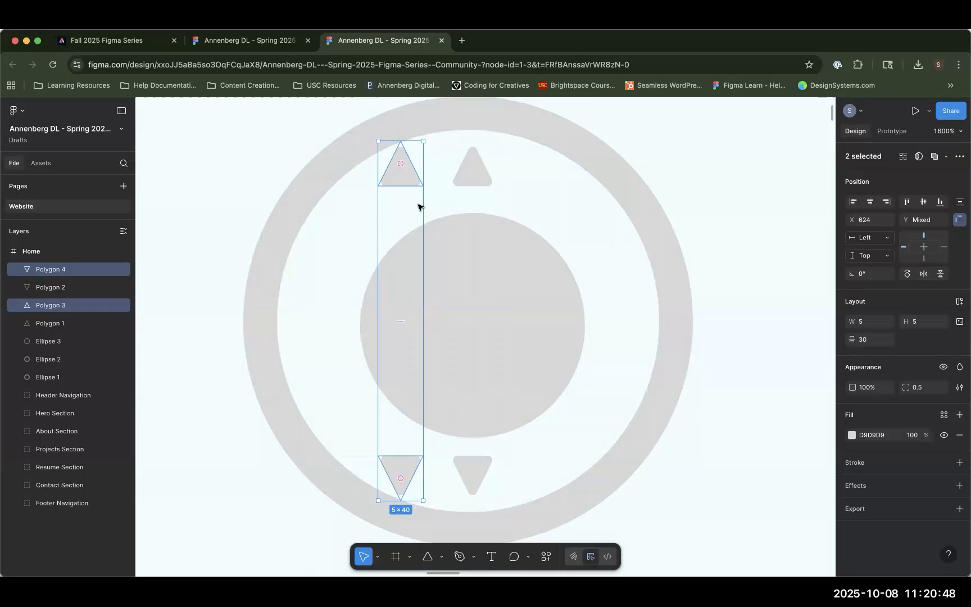
left_click(906, 275)
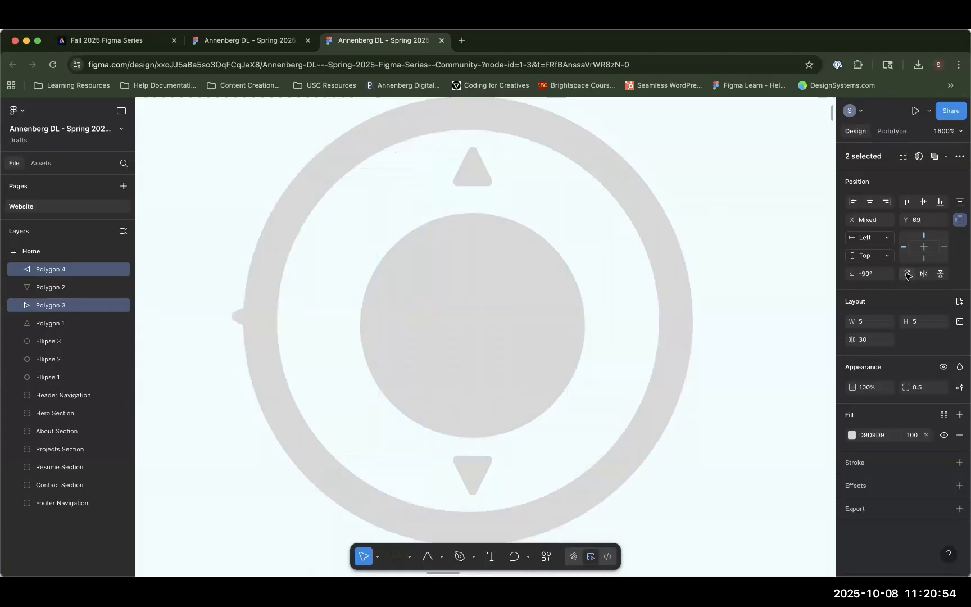
left_click_drag(590, 318, 618, 321)
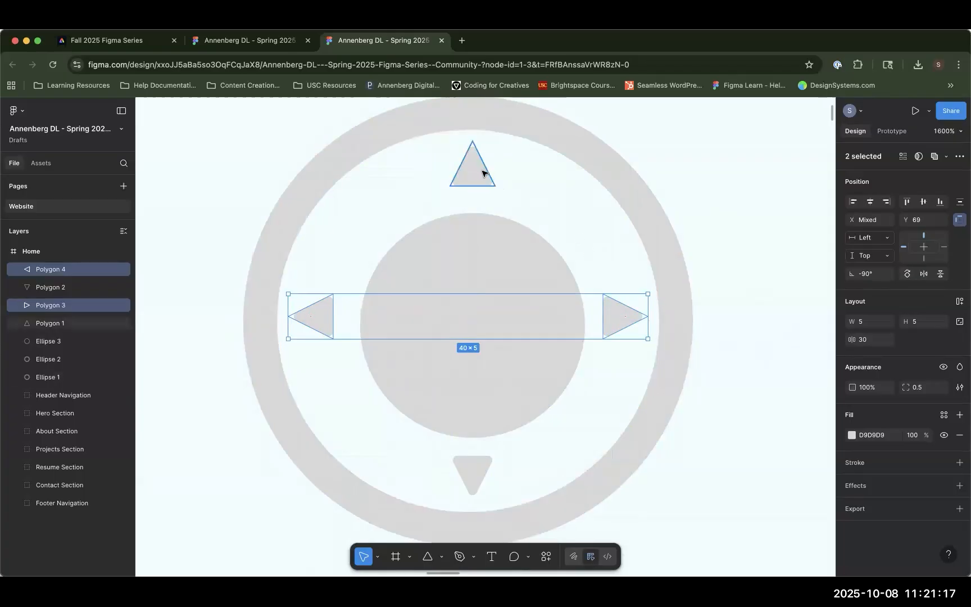
left_click(479, 172, "shift")
left_click(476, 471, "shift")
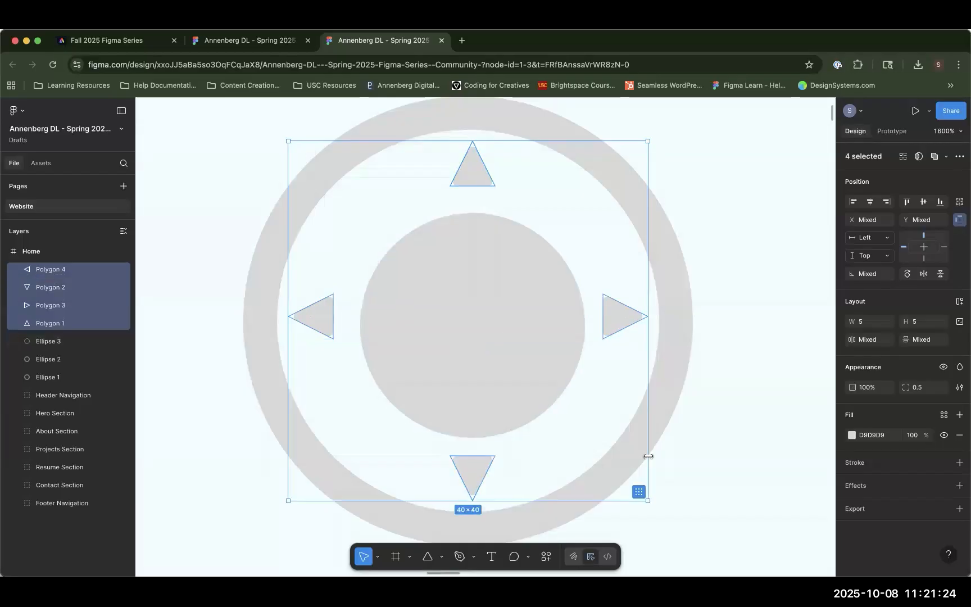
- Duplicate the four rays and rotate the copies 45° into the diagonal gaps, giving eight rays
key("super+d")
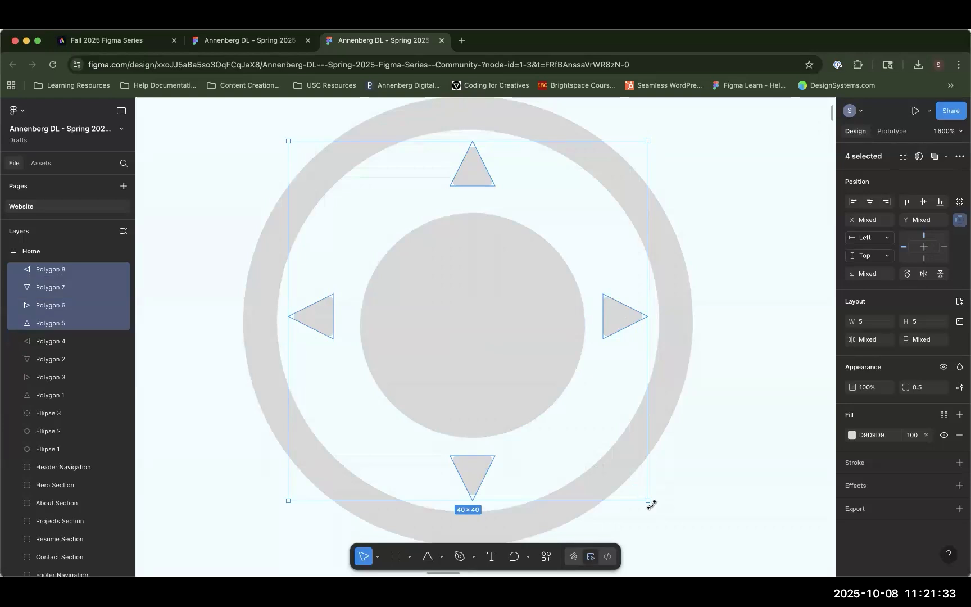
left_click_drag(642, 509, 464, 503)
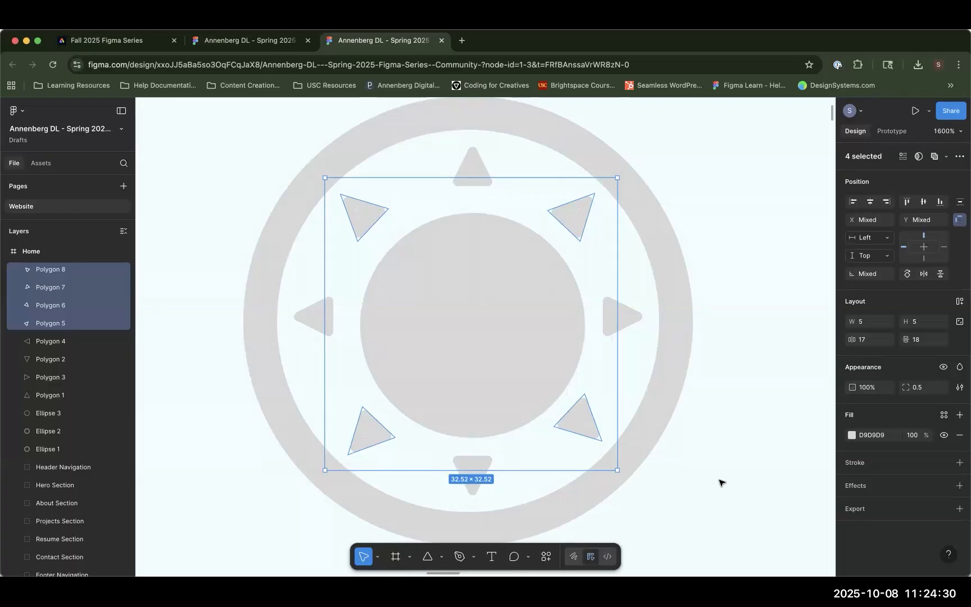
left_click(49, 449)
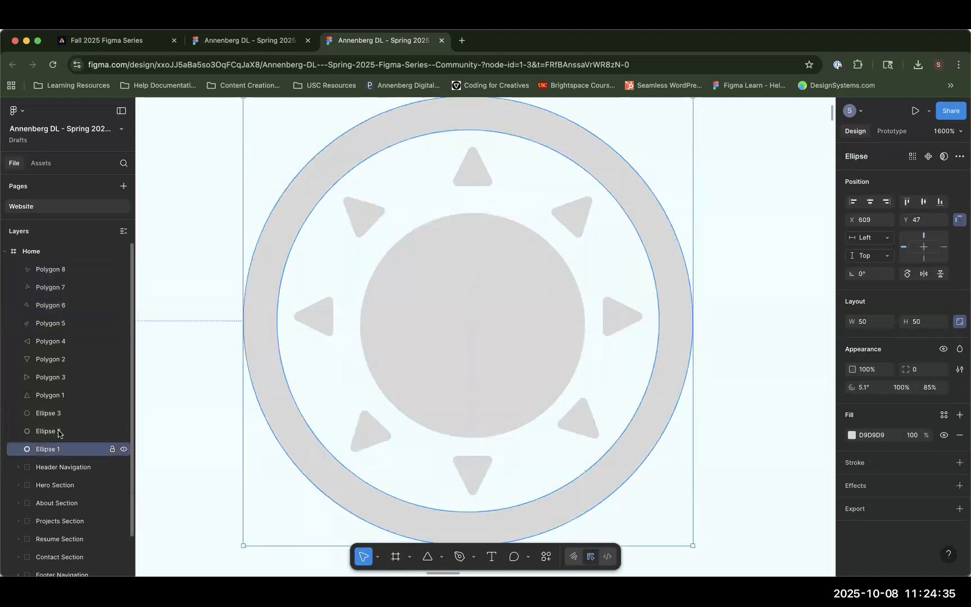
left_click(219, 395)
key("minus")
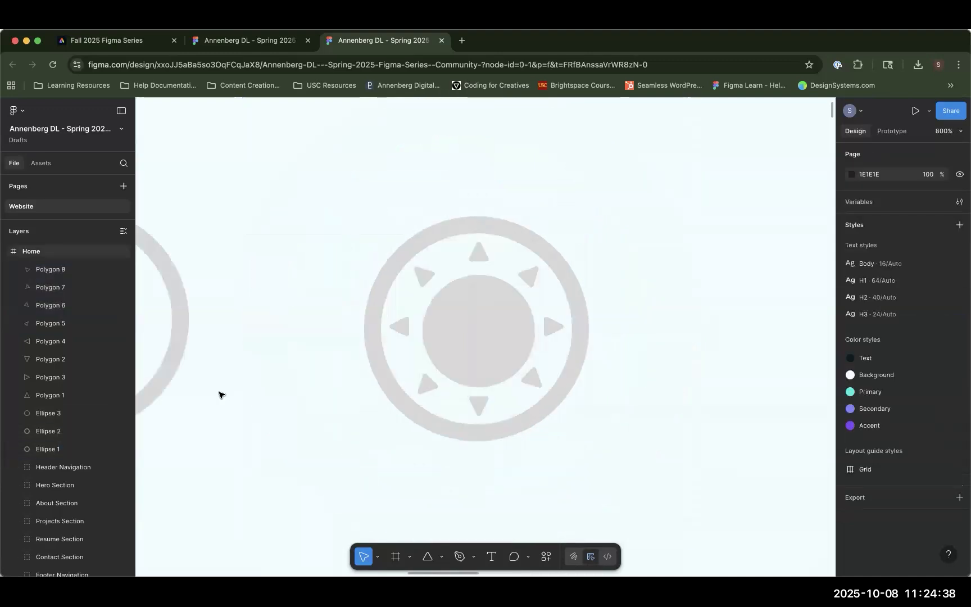
- Marquee-select all ten shapes of the 50×50 sun icon and zoom in to check them
left_click_drag(337, 179, 634, 493)
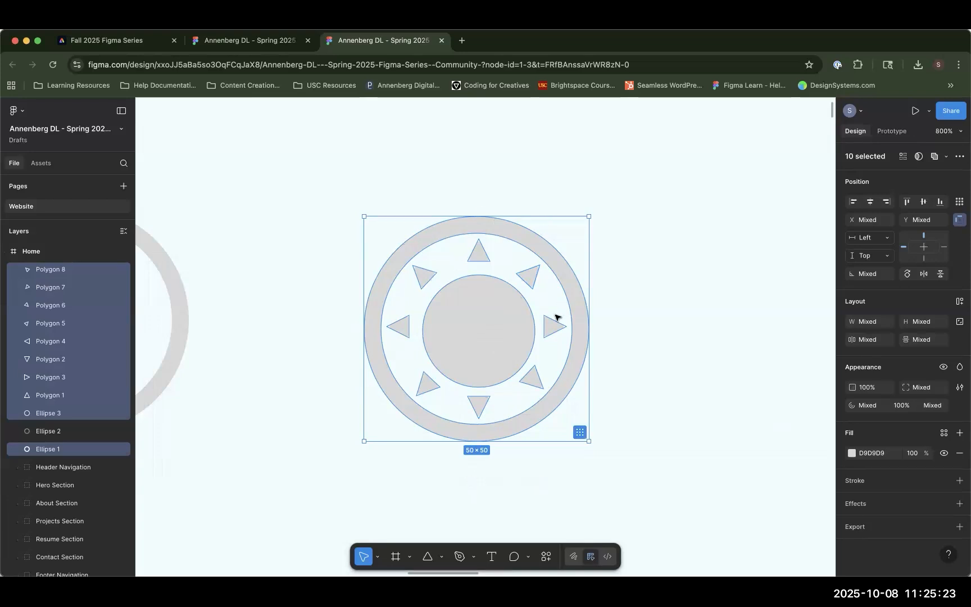
key("shift+2")
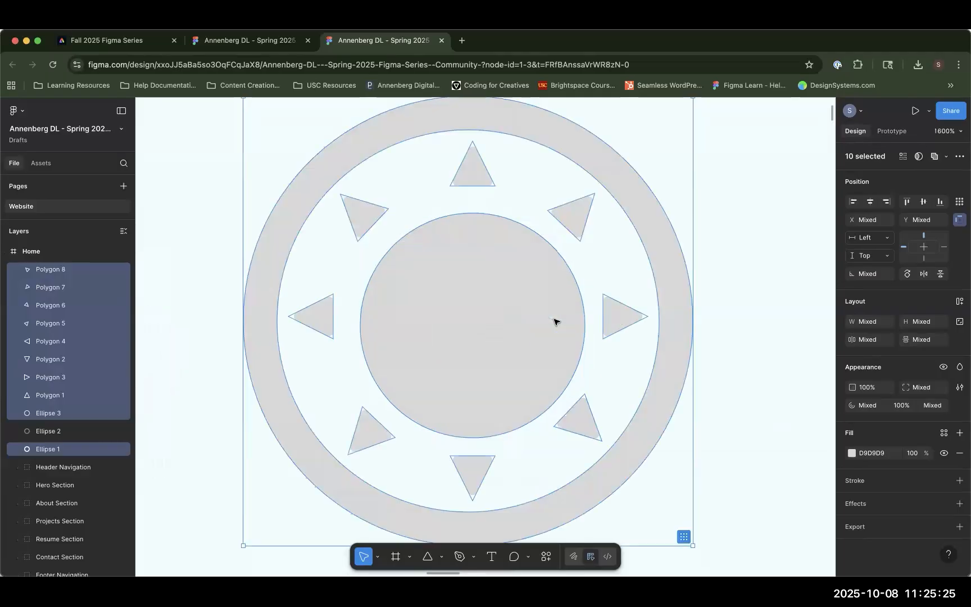
scroll(503, 220, "up", 2)
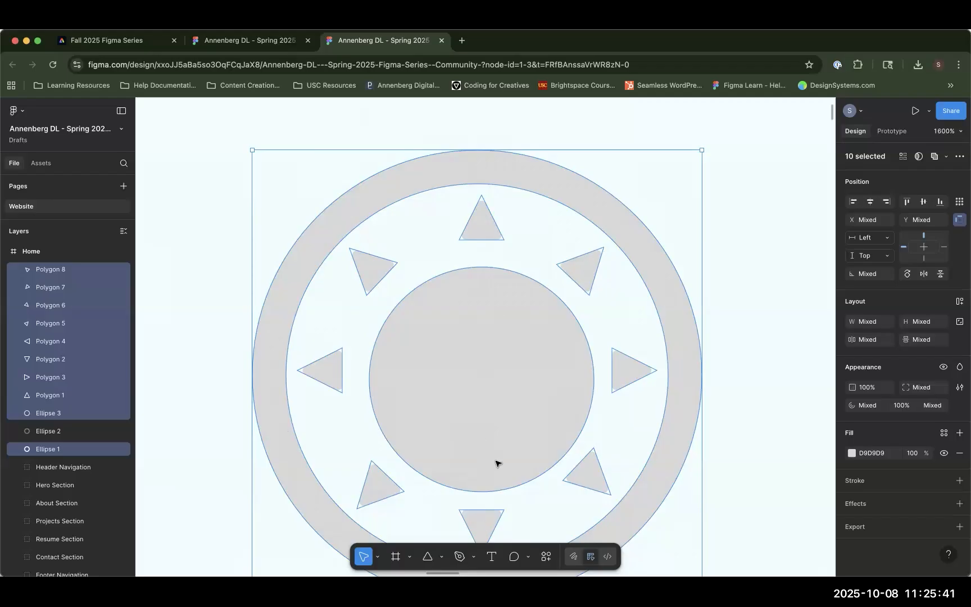
key("minus")
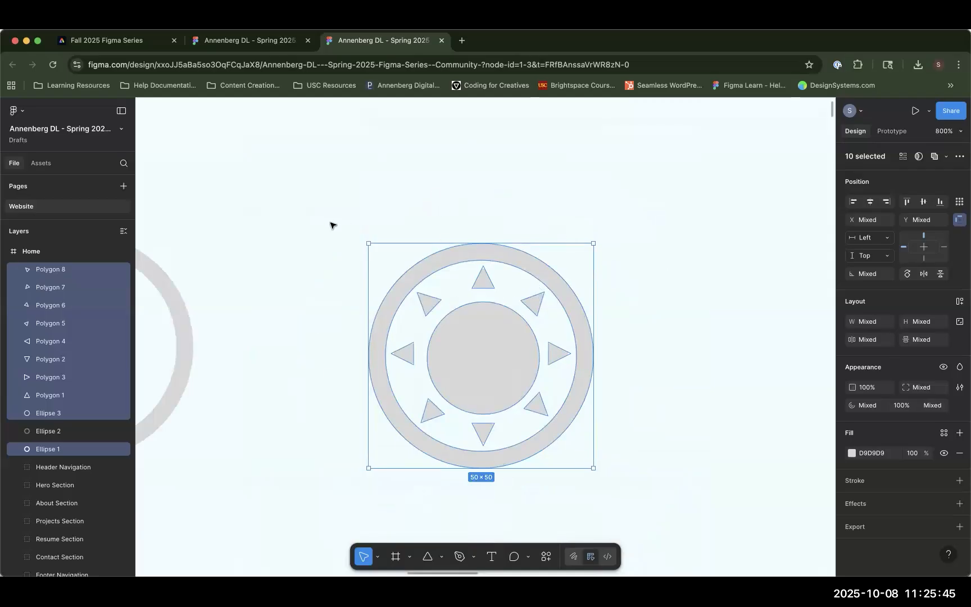
- Flatten the ten sun shapes into one 50×50 Vector and move it up to X 608, Y 29
left_click(315, 200)
left_click_drag(315, 199, 678, 559)
right_click(488, 352)
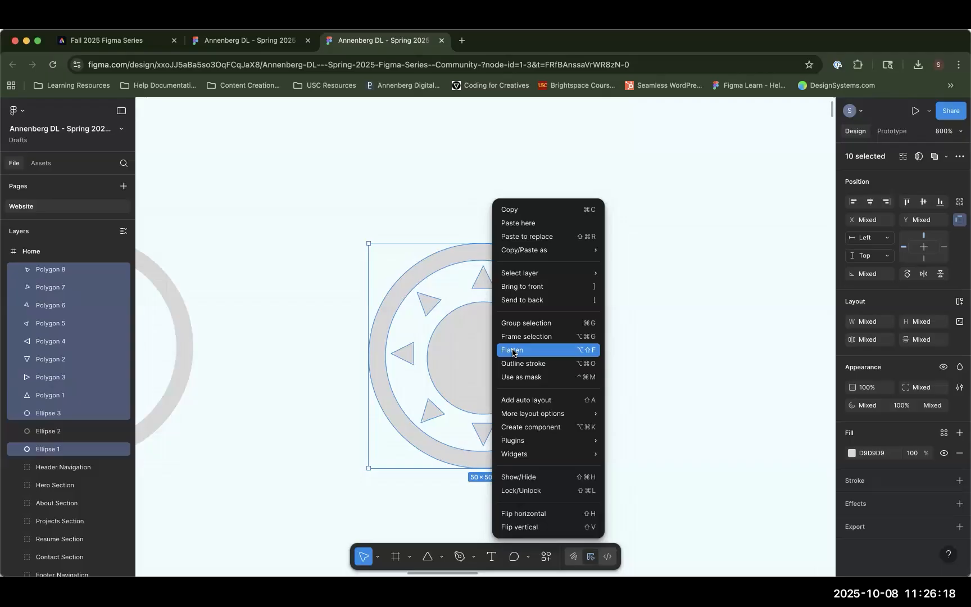
left_click(513, 350)
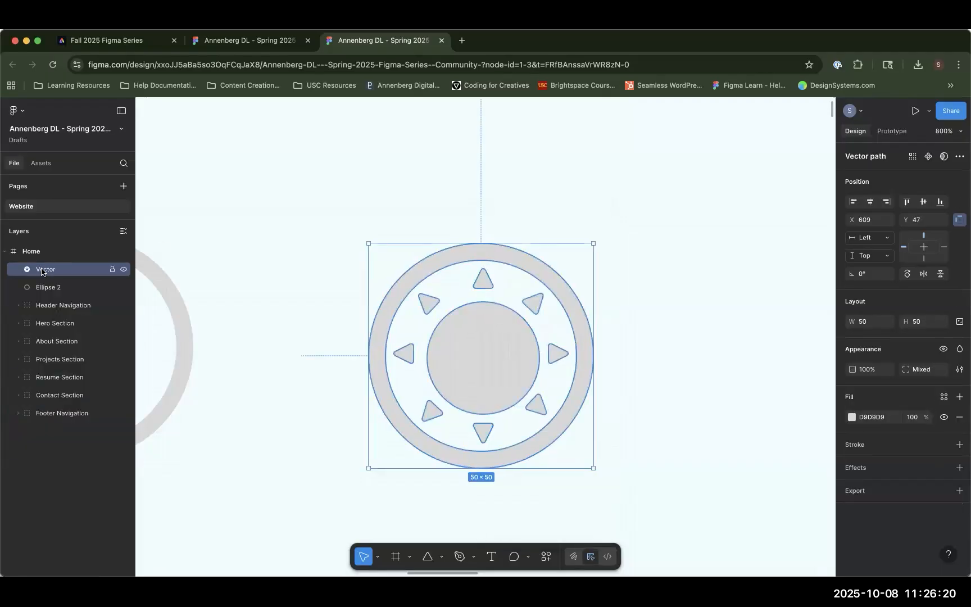
left_click_drag(504, 375, 501, 294)
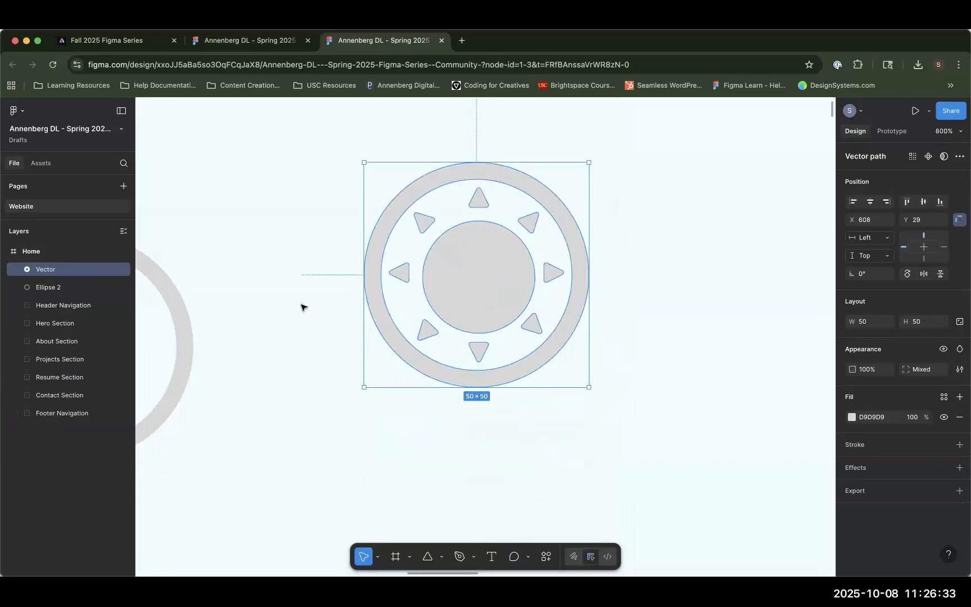
left_click(358, 116)
- Add two 25×25 circles and place them side by side at X 469 and 493, Y 19
scroll(366, 316, "left", 10)
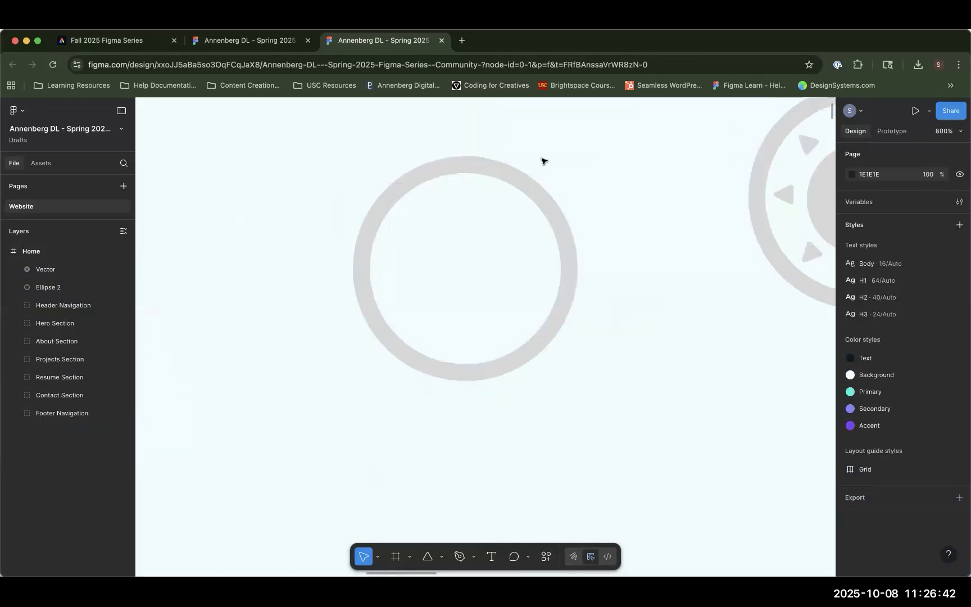
scroll(495, 253, "up", 2)
scroll(494, 253, "right", 2)
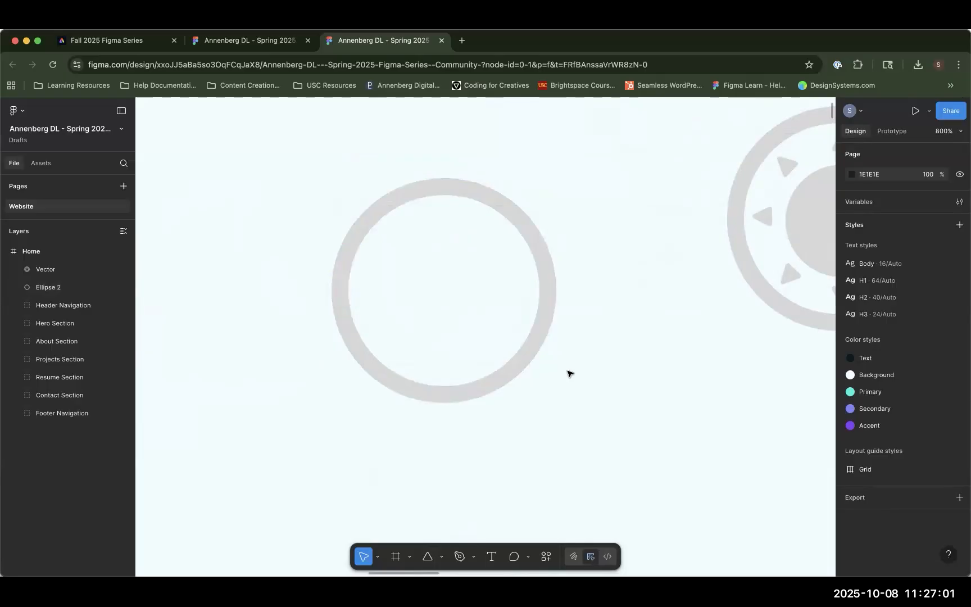
key("o")
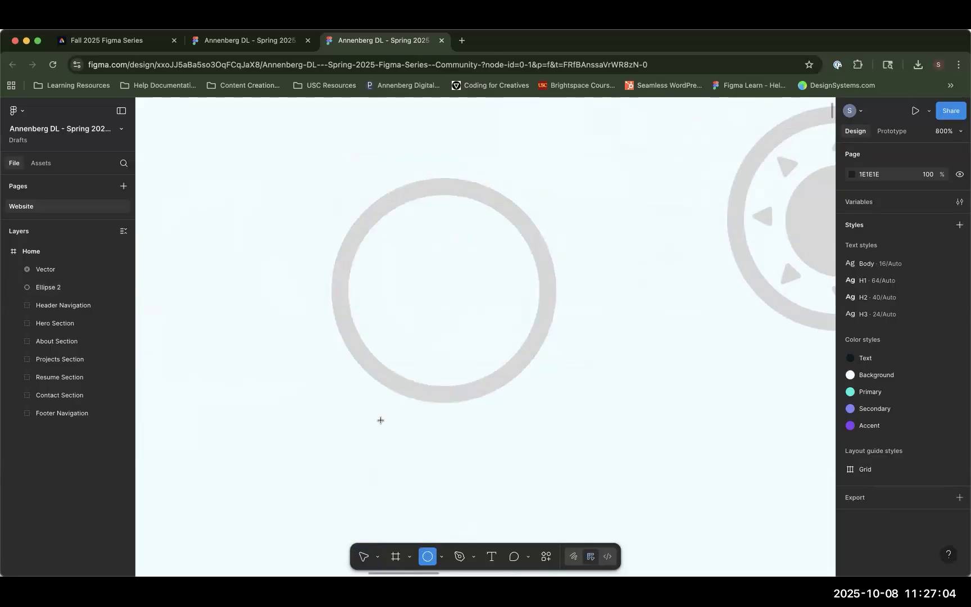
left_click(242, 354)
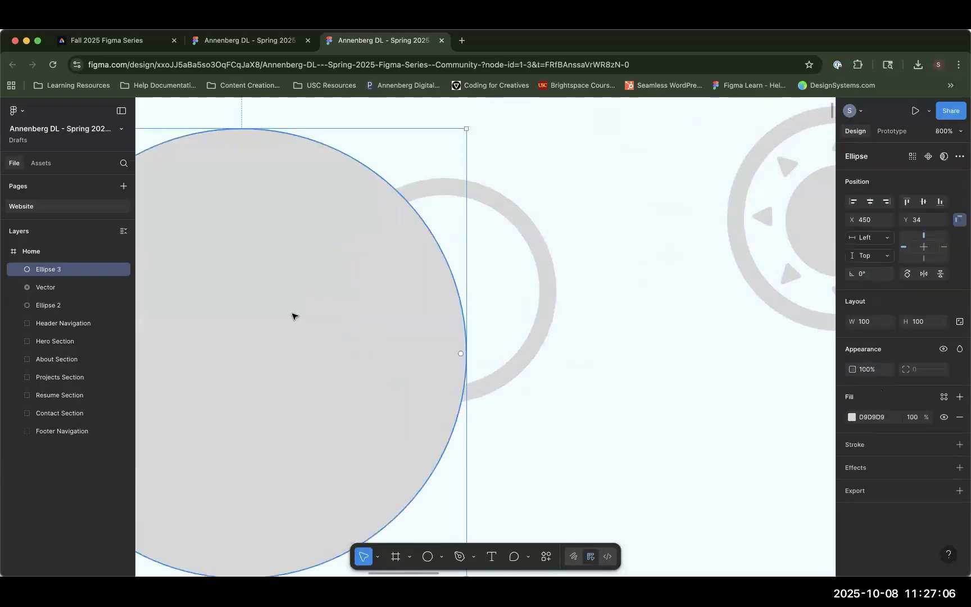
key("o")
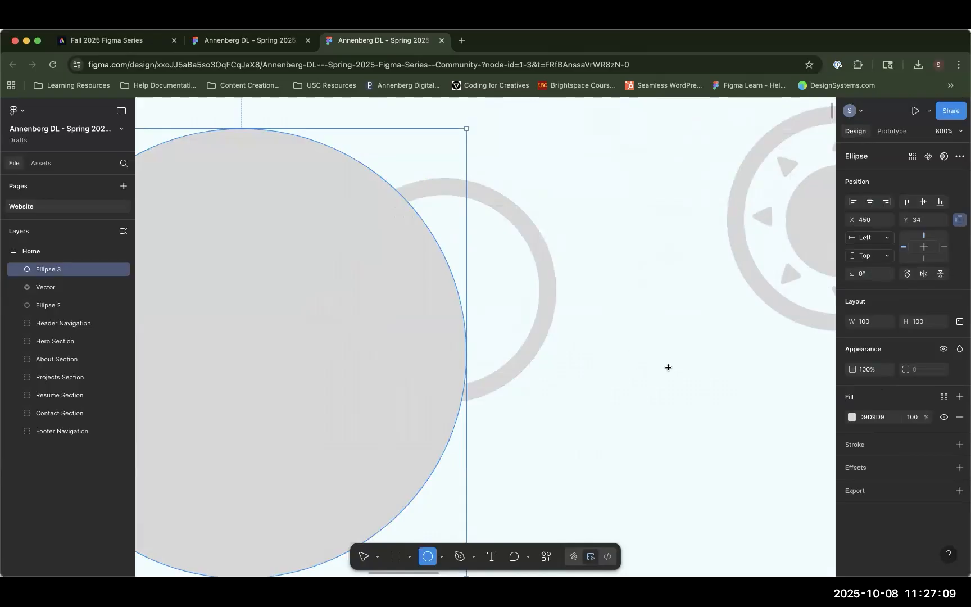
left_click(669, 367)
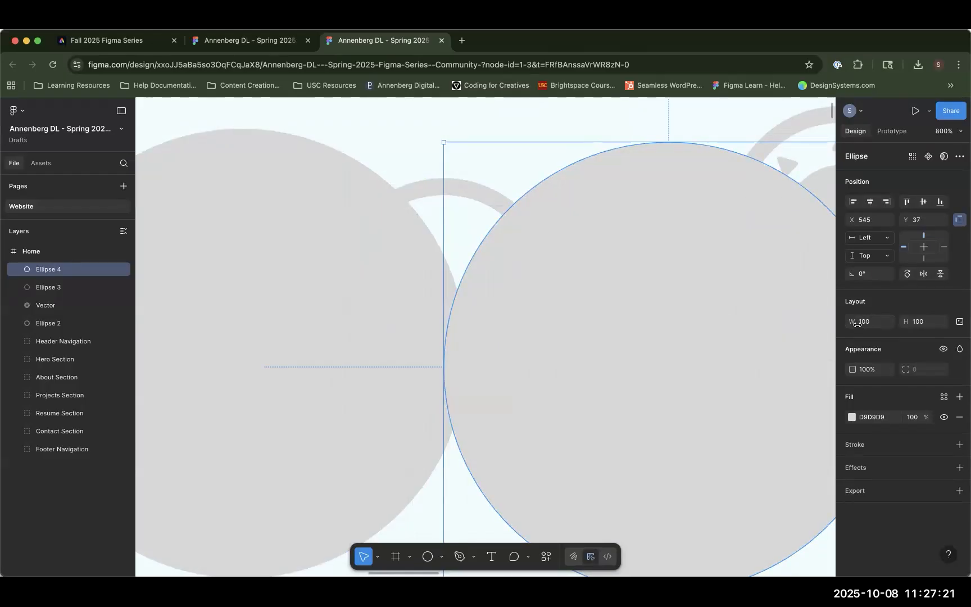
left_click_drag(465, 219, 323, 171)
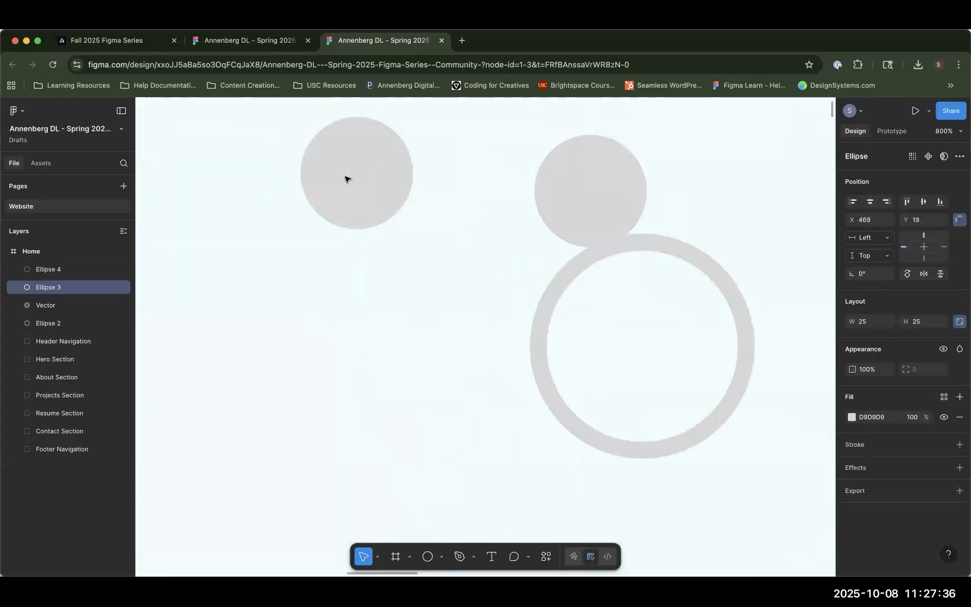
left_click_drag(599, 207, 486, 192)
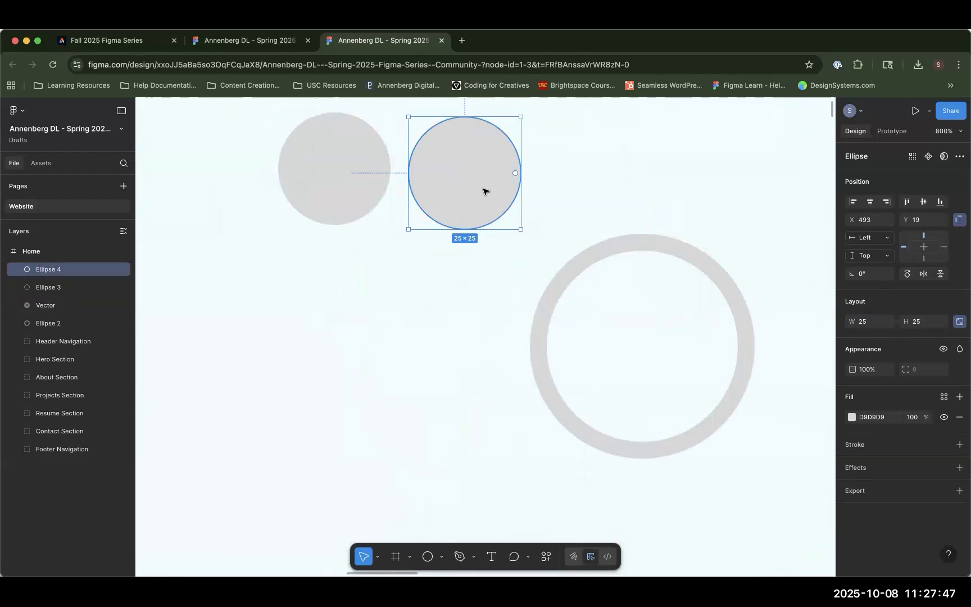
- Fill the left circle red (FF0000)
left_click(353, 179)
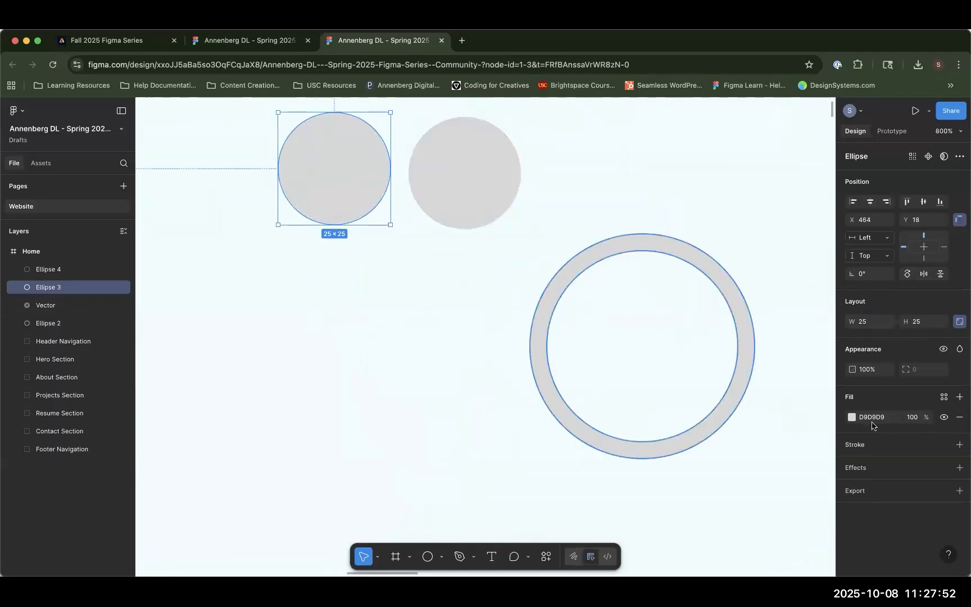
left_click(852, 417)
left_click_drag(784, 383, 816, 343)
left_click_drag(863, 317, 875, 314)
- Fill the right circle blue (1E00FF) and slide the red circle to X 478 to overlap it
left_click(465, 173)
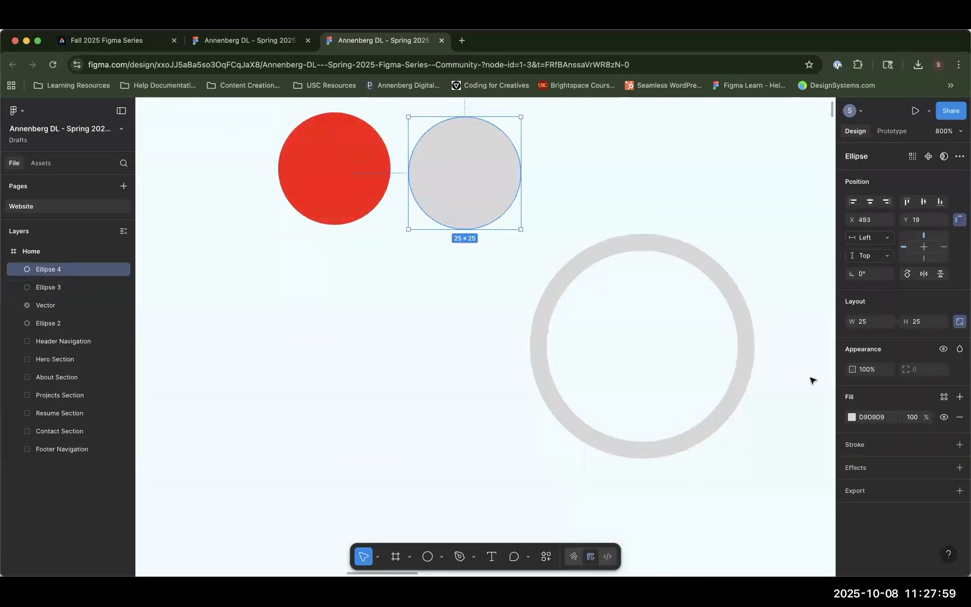
left_click(849, 419)
left_click_drag(776, 473, 796, 474)
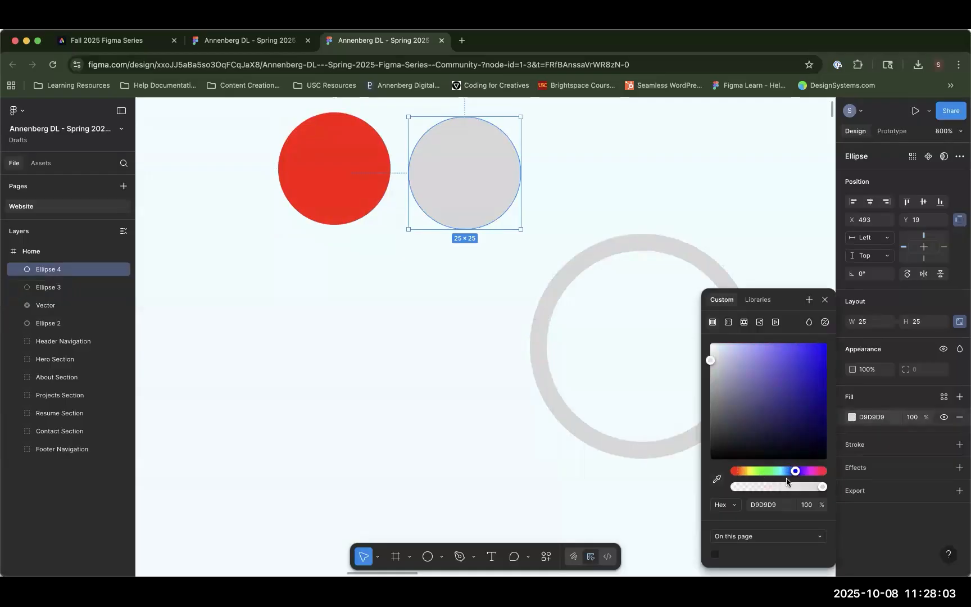
left_click_drag(800, 382, 869, 308)
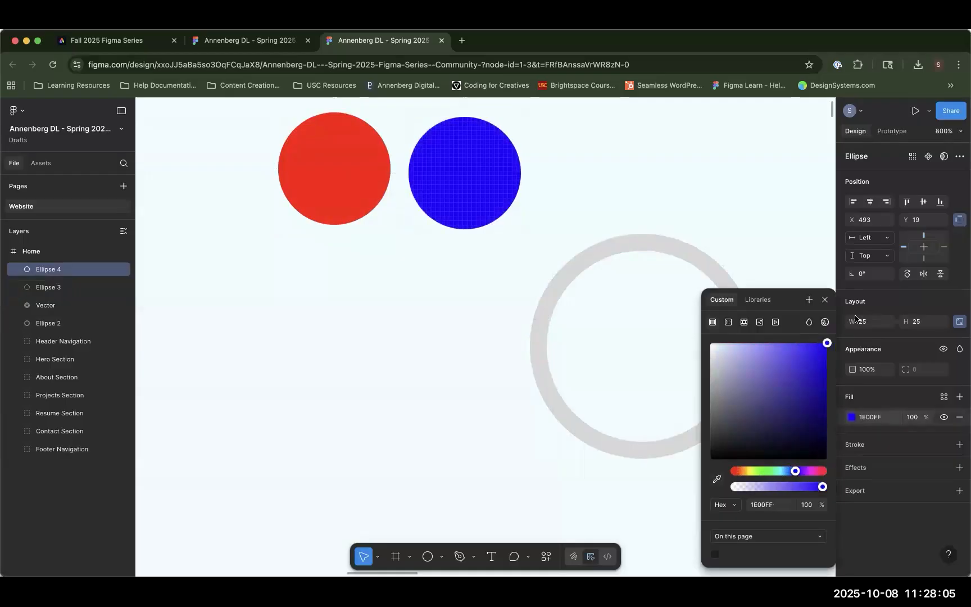
left_click(468, 276)
left_click_drag(320, 169, 385, 174)
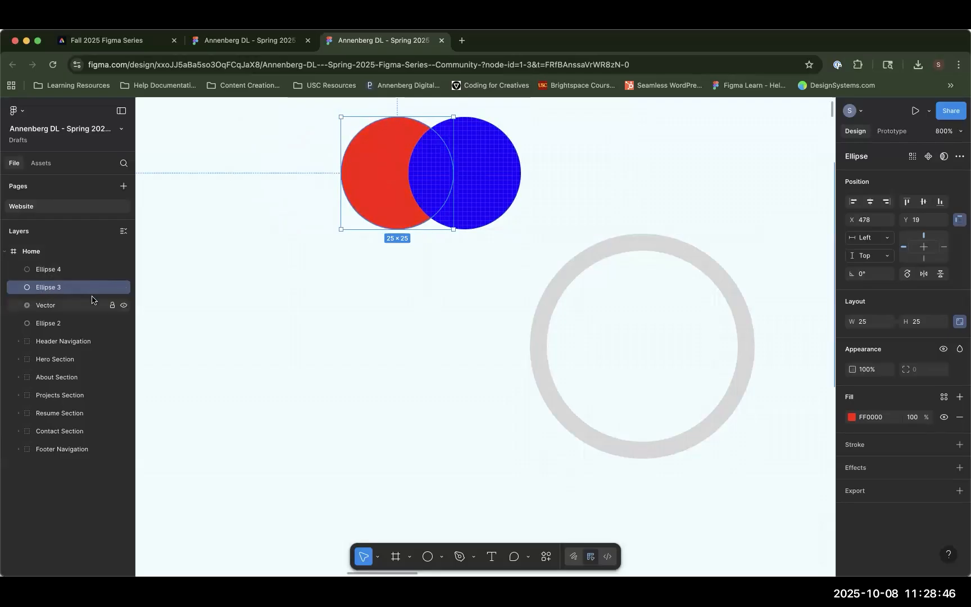
- Move the red circle above the blue one in the layer order and nudge it into a 33×25 overlap
left_click_drag(70, 293, 66, 264)
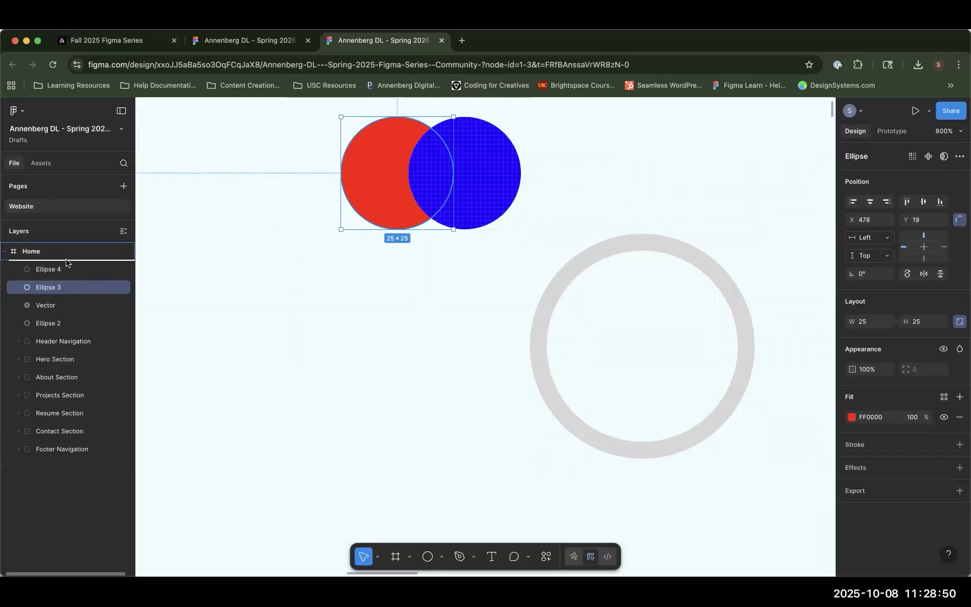
left_click_drag(67, 262, 66, 263)
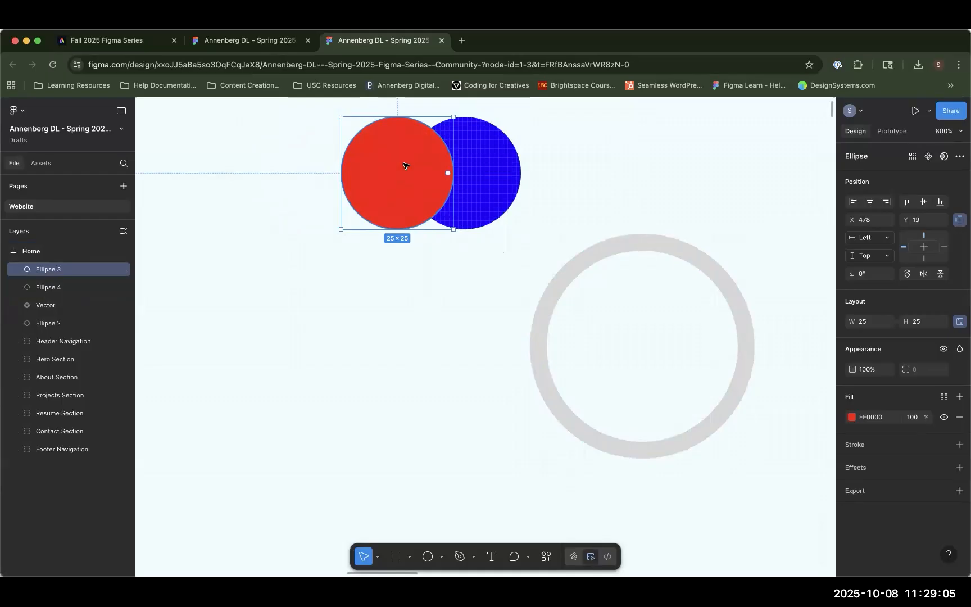
left_click_drag(409, 169, 469, 161)
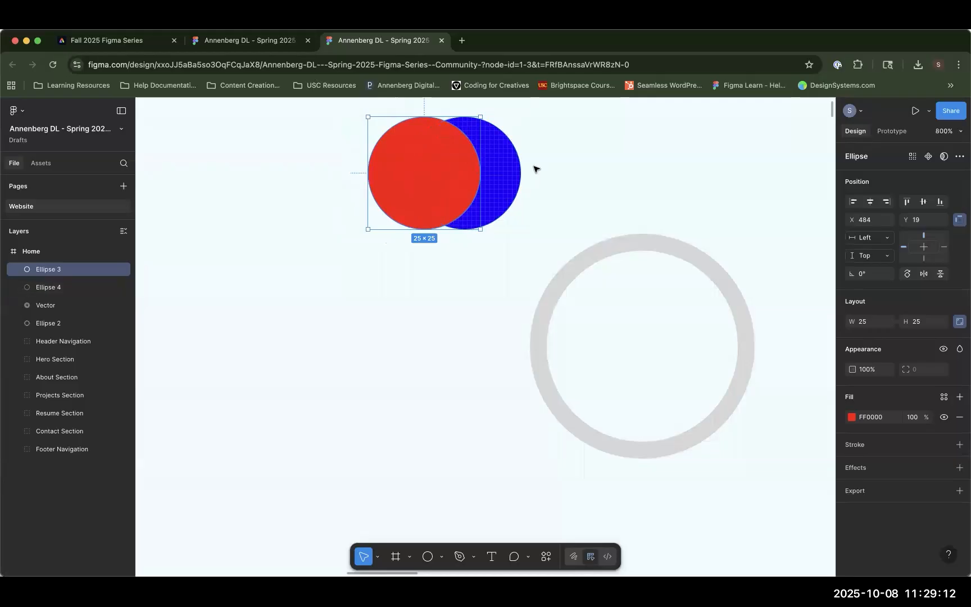
key("Right")
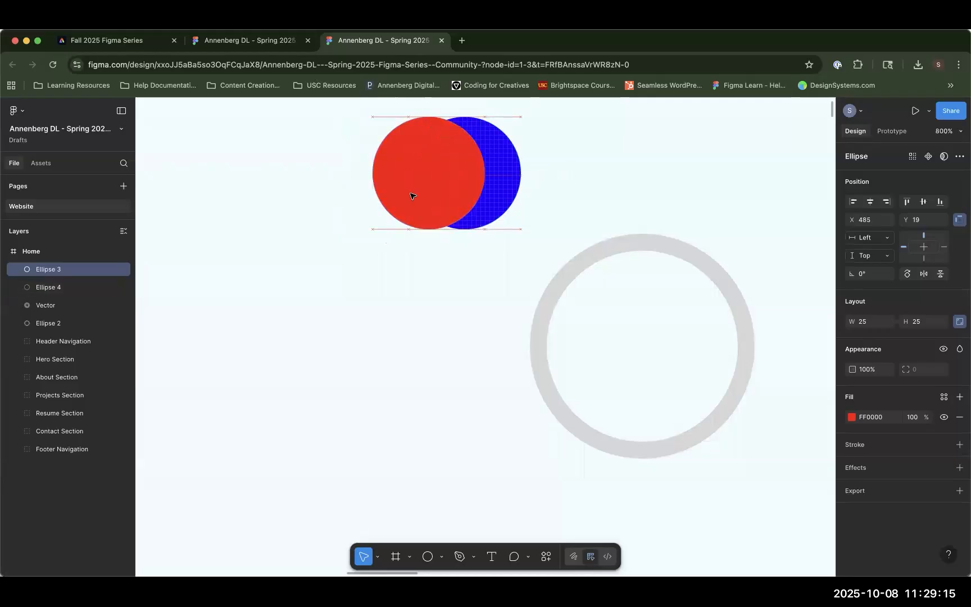
mouse_move(406, 194)
left_mouse_down()
mouse_move(433, 192)
mouse_move(410, 194)
left_mouse_up()
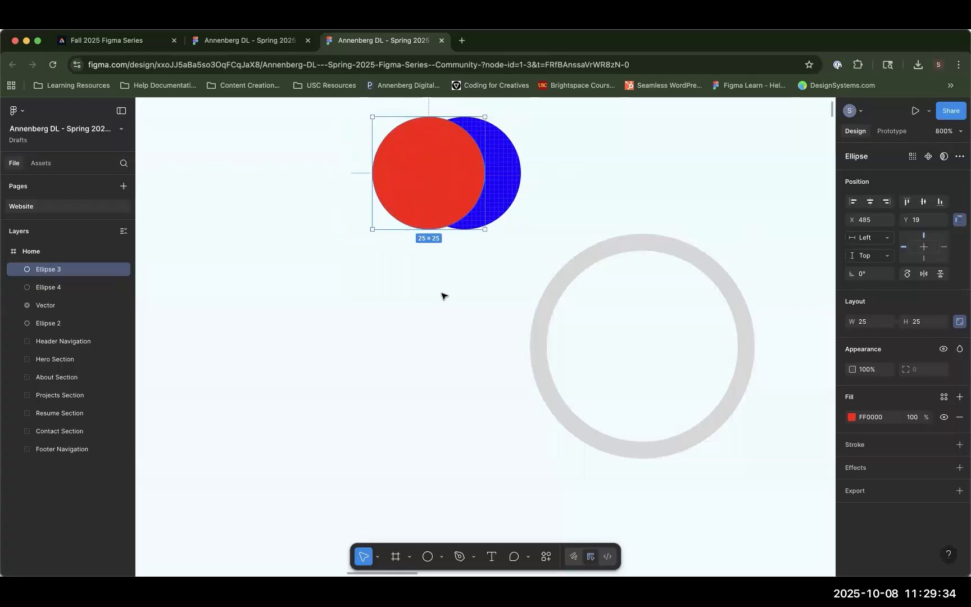
left_click(471, 304)
left_click_drag(363, 111, 533, 219)
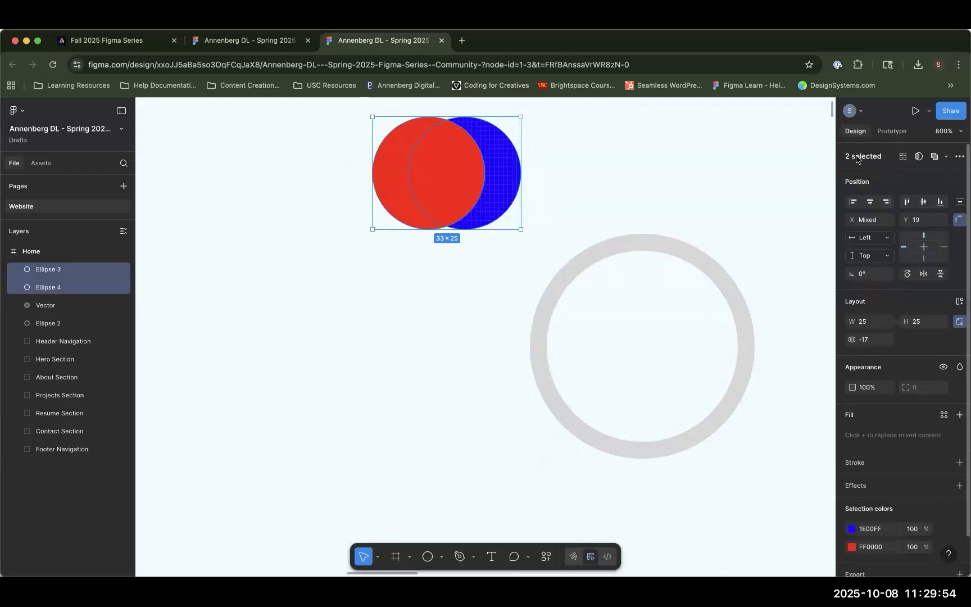
- Try Union, Subtract and Intersect on the two circles, undoing each result
left_click(947, 158)
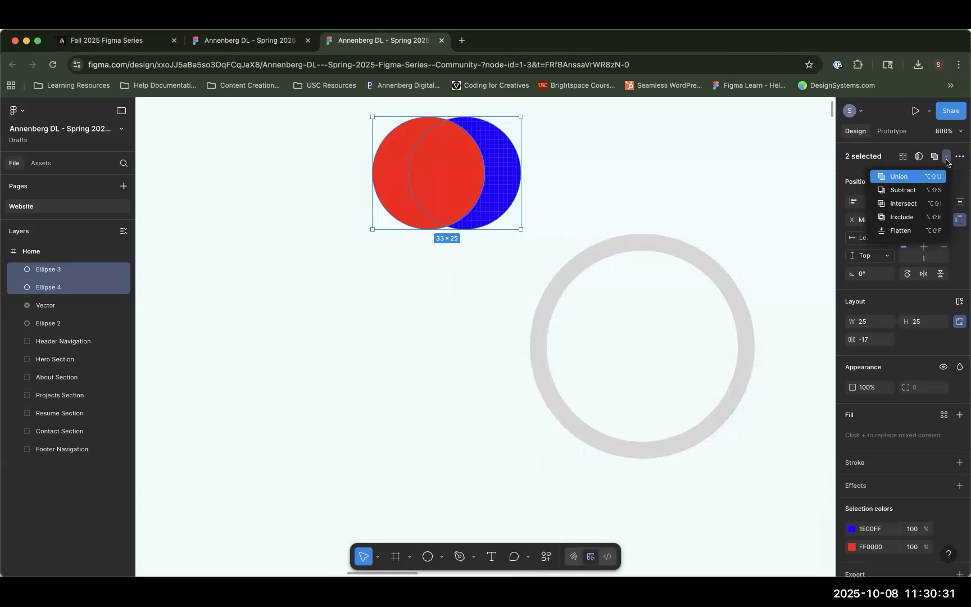
left_click(926, 179)
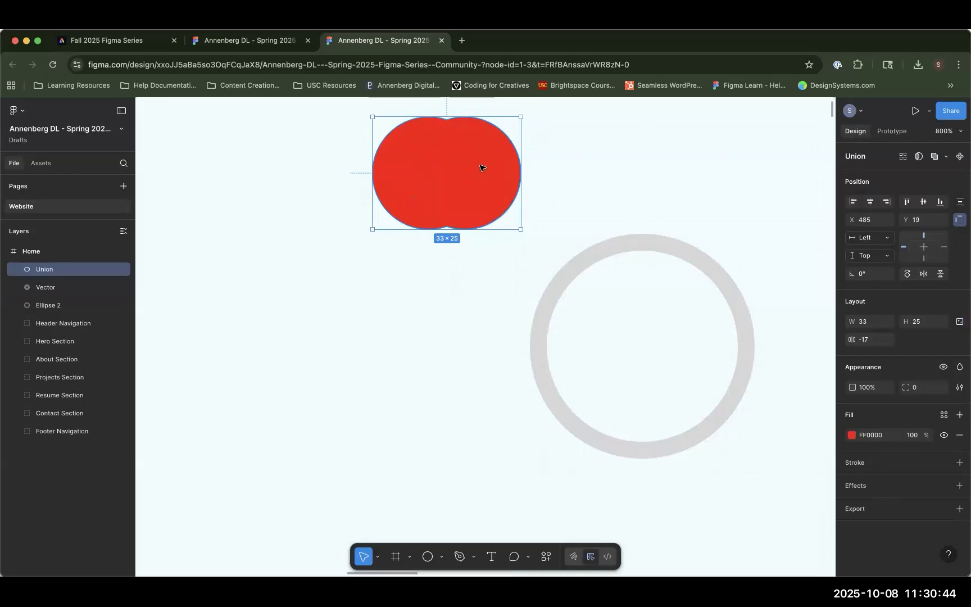
key("super+shift+g")
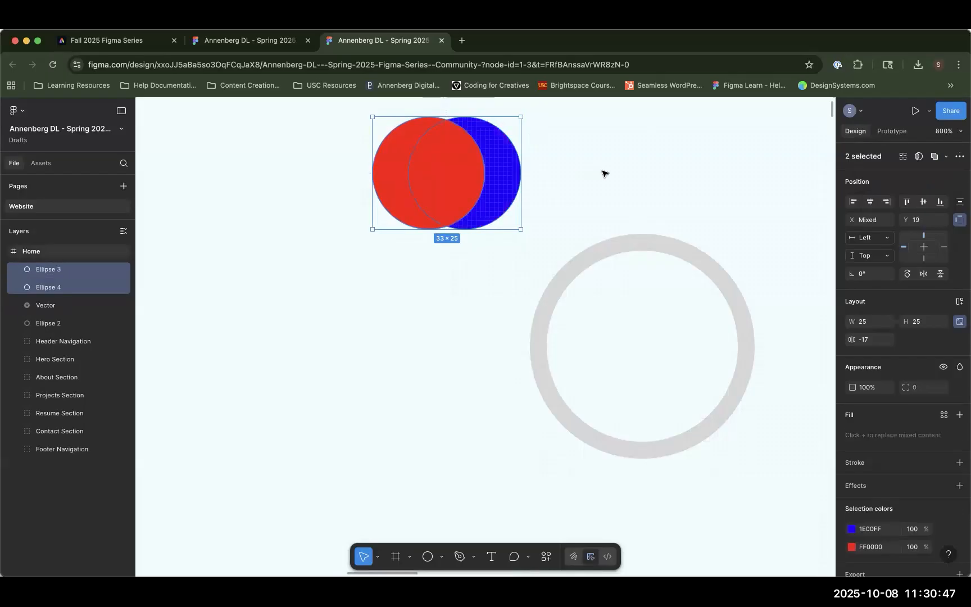
left_click(946, 156)
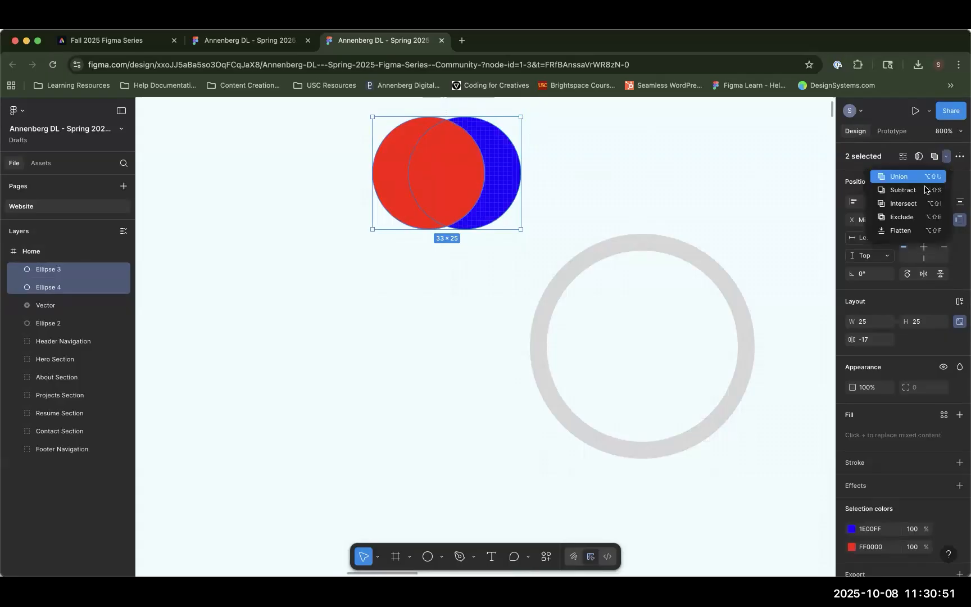
left_click(926, 189)
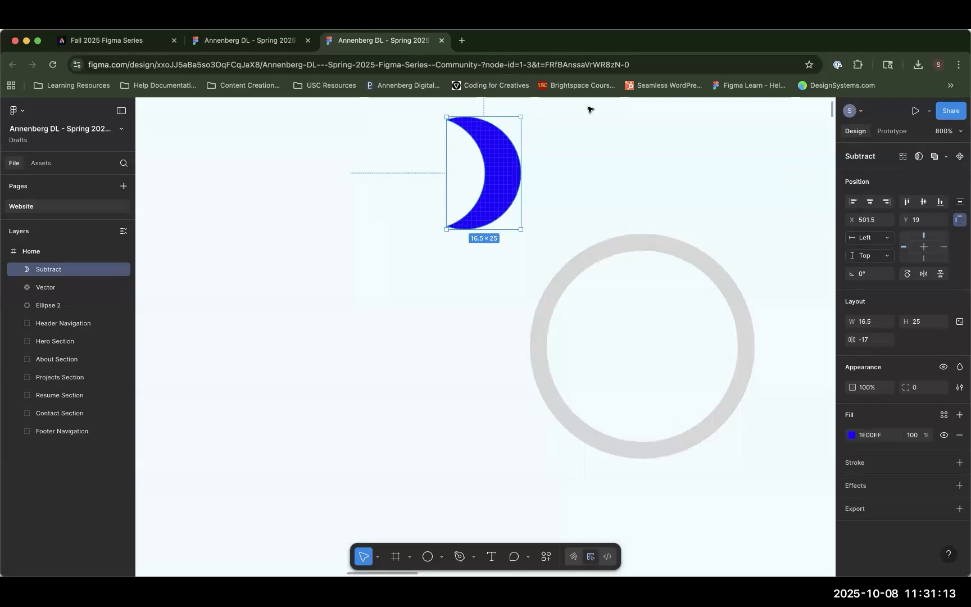
key("super+z")
left_click(946, 157)
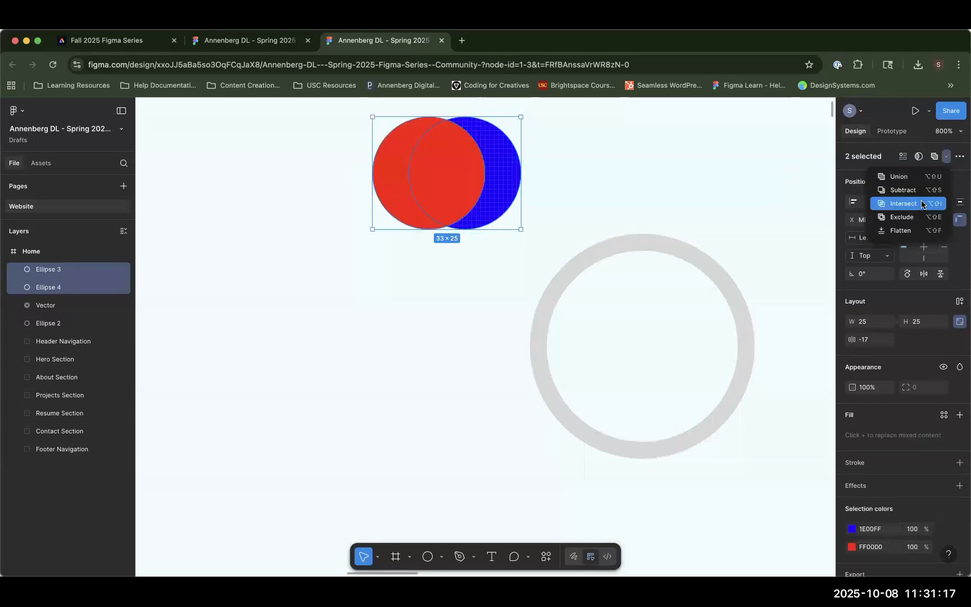
left_click(922, 204)
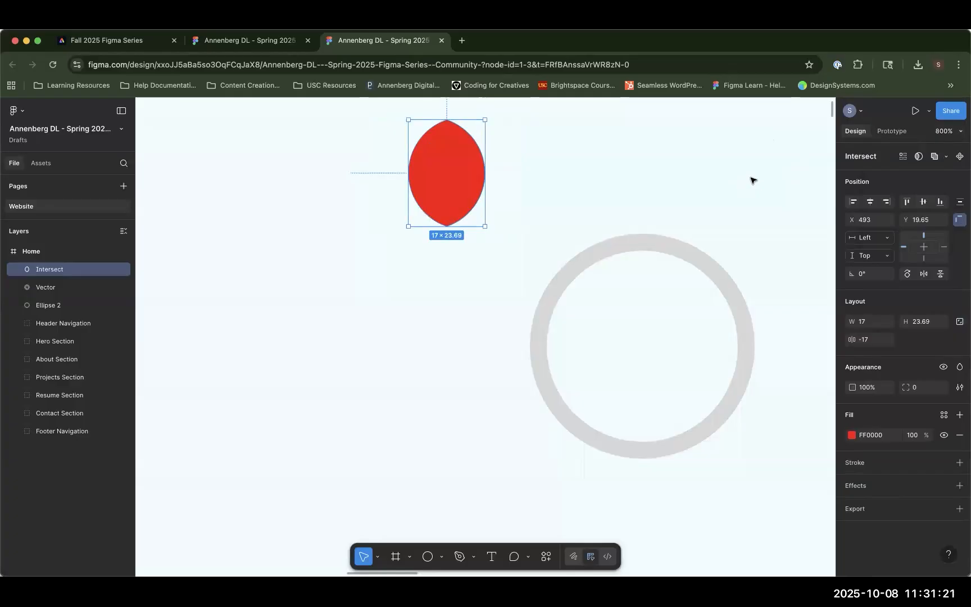
key("super+z")
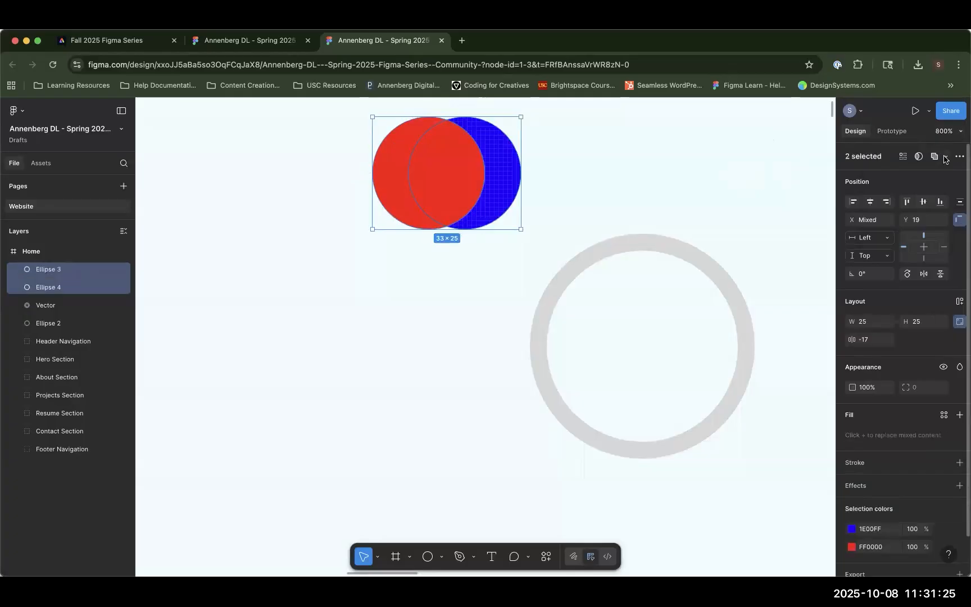
- Try Exclude and undo it, then Subtract the red circle, leaving a blue 16.5×25 crescent
left_click(946, 157)
left_click(899, 217)
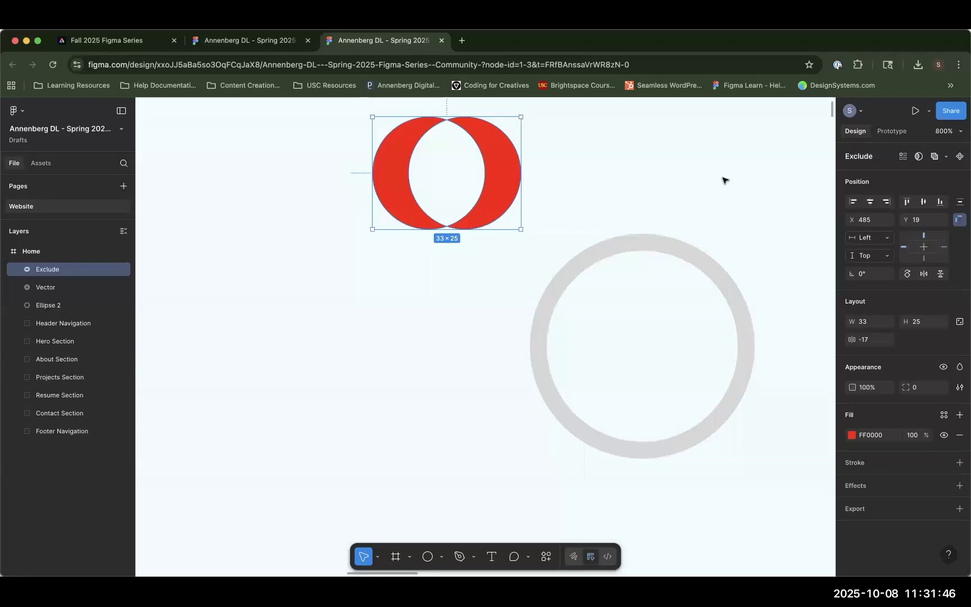
key("super+z")
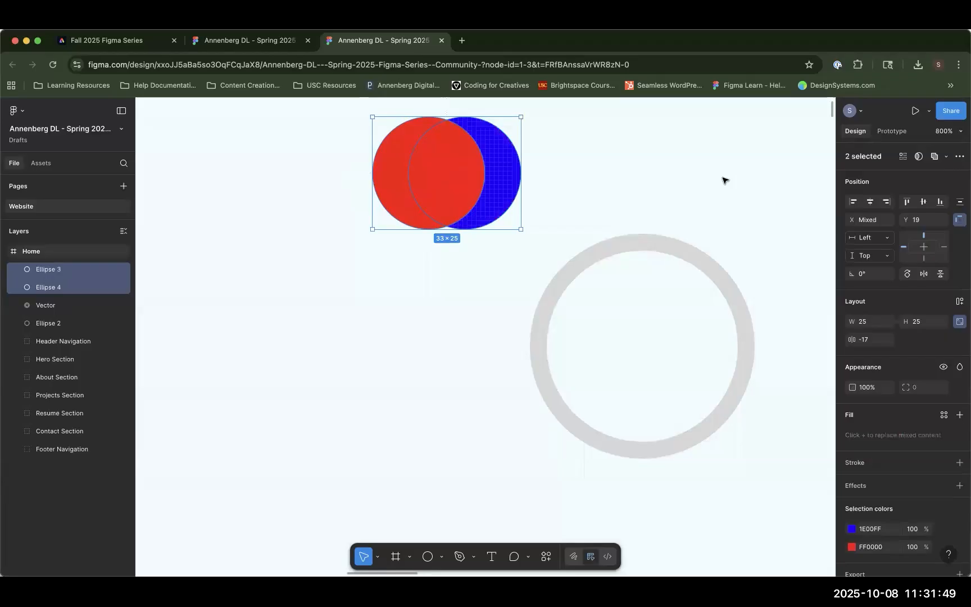
left_click(946, 156)
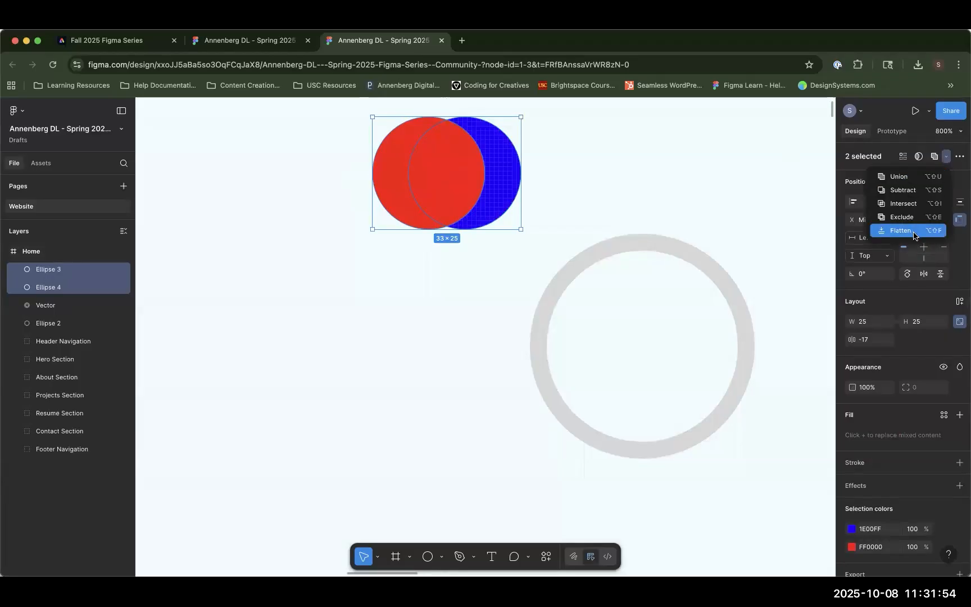
left_click(904, 193)
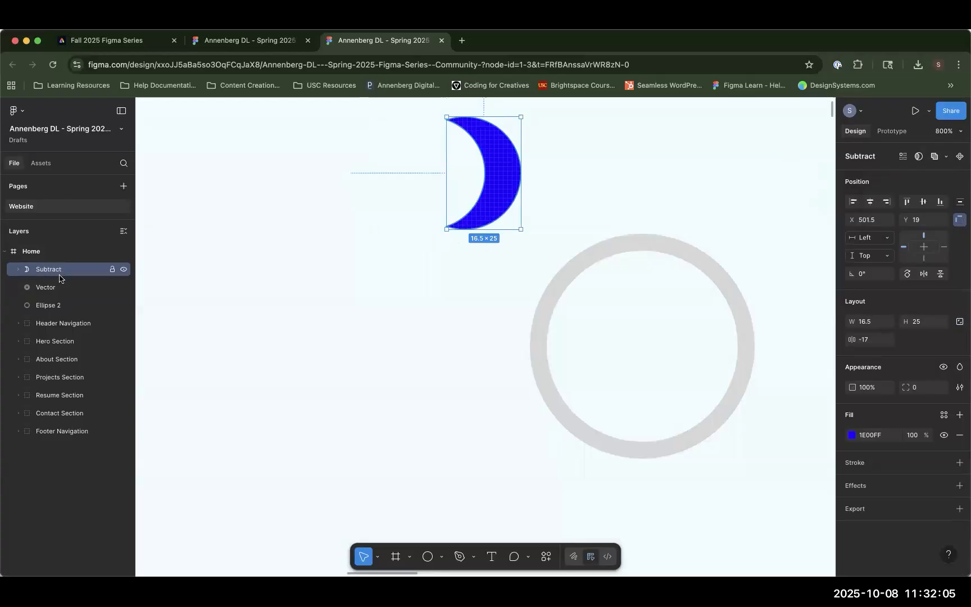
- Shift cut-out circle Ellipse 3 so the blue crescent thins to 15.5×25 at X 502.5, Y 19
left_click(17, 269)
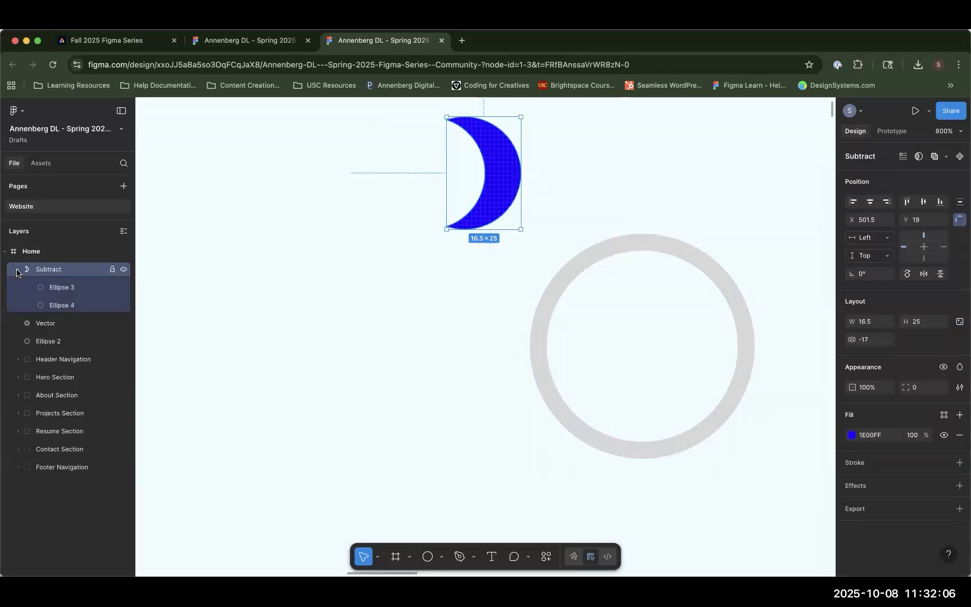
left_click(58, 287)
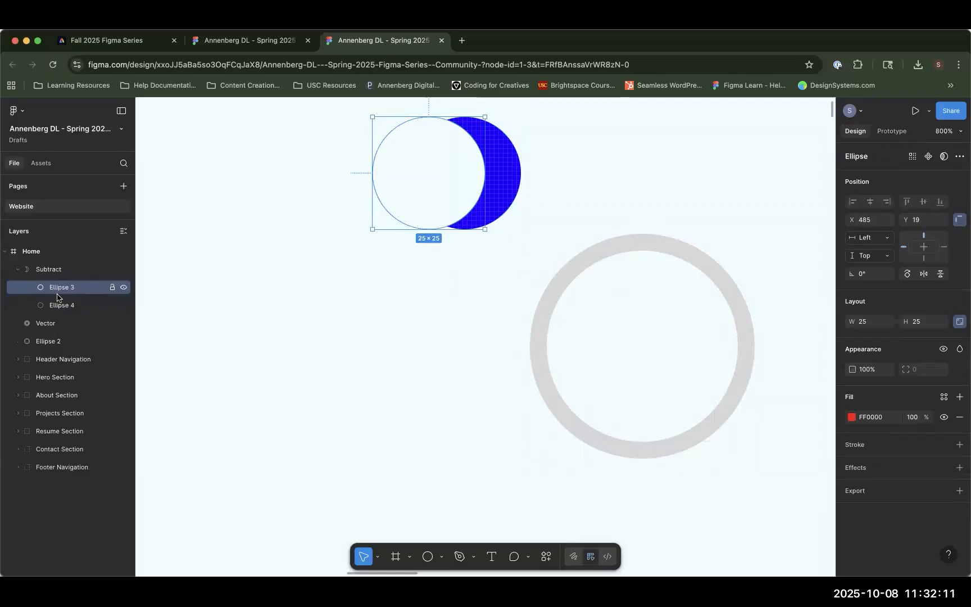
left_click(59, 304)
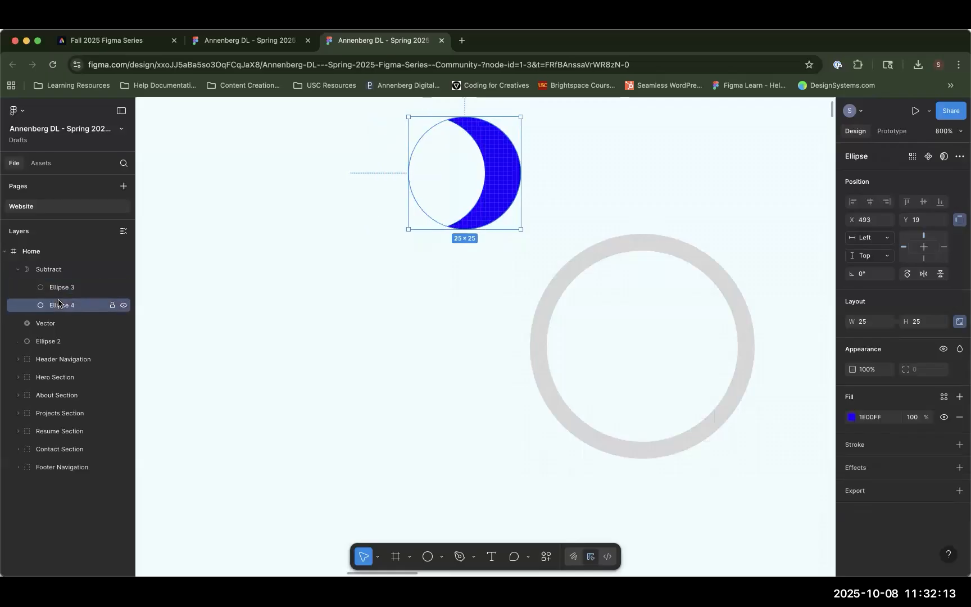
left_click(61, 292)
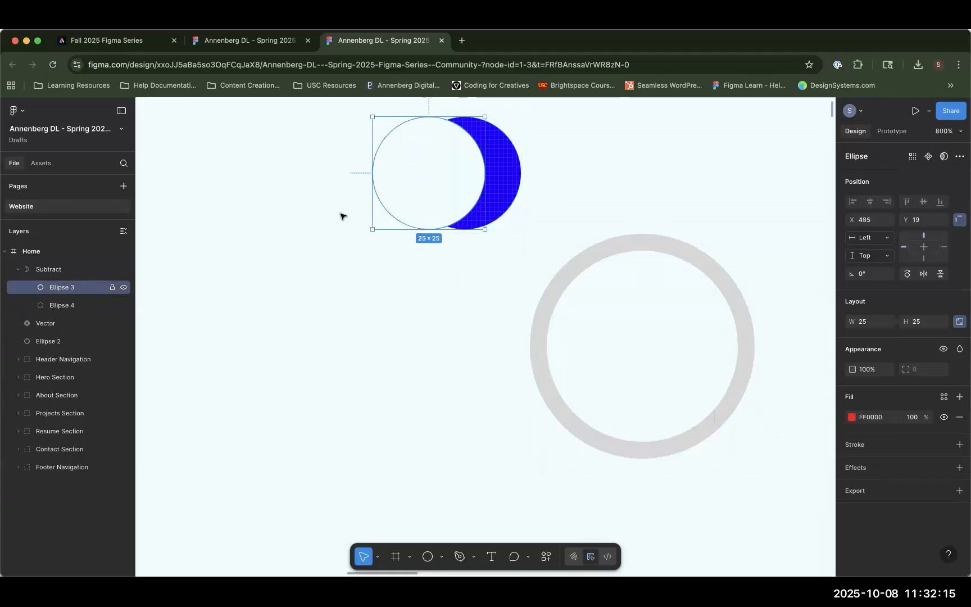
mouse_move(420, 179)
left_mouse_down()
mouse_move(412, 178)
mouse_move(440, 191)
mouse_move(447, 159)
mouse_move(434, 174)
left_mouse_up()
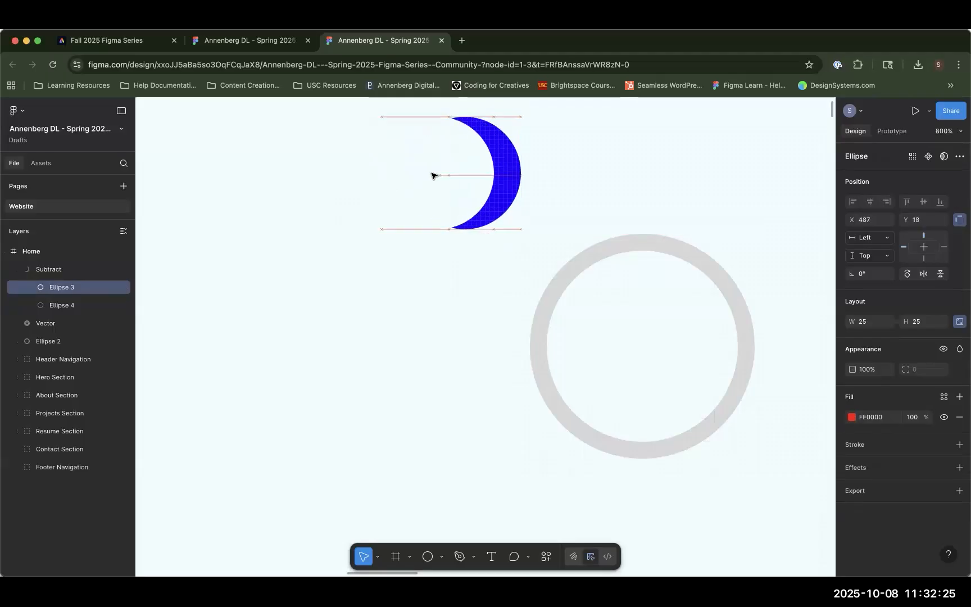
left_click(453, 357)
left_click(494, 176)
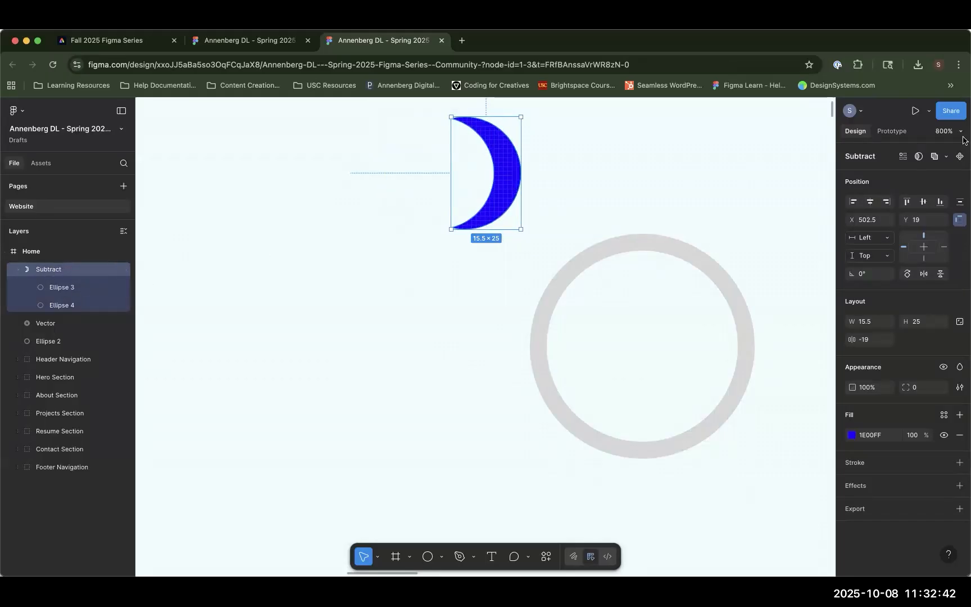
- Flatten the Subtract crescent into one vector and place it inside the grey ring at X 545, Y 55
left_click(946, 157)
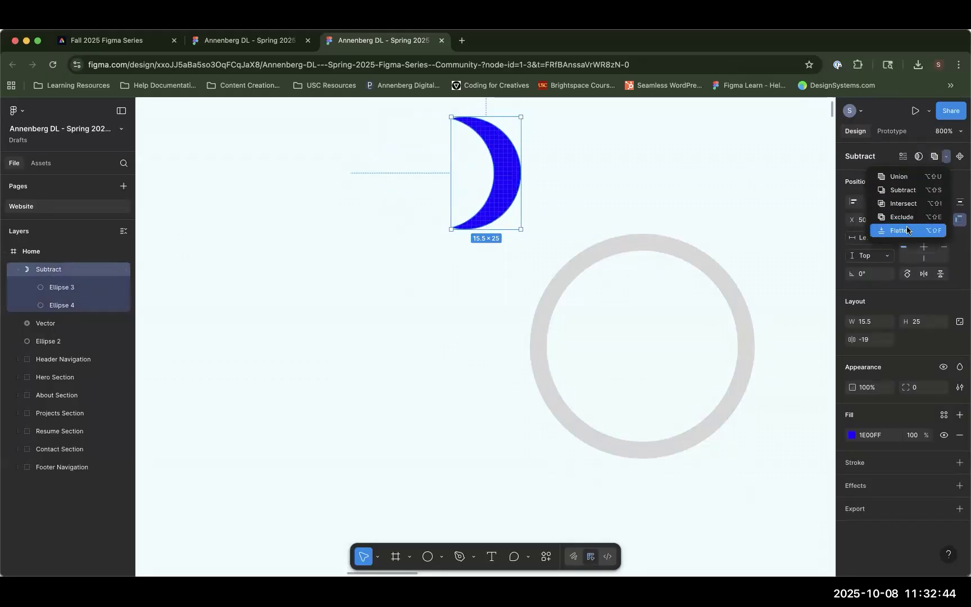
left_click(894, 230)
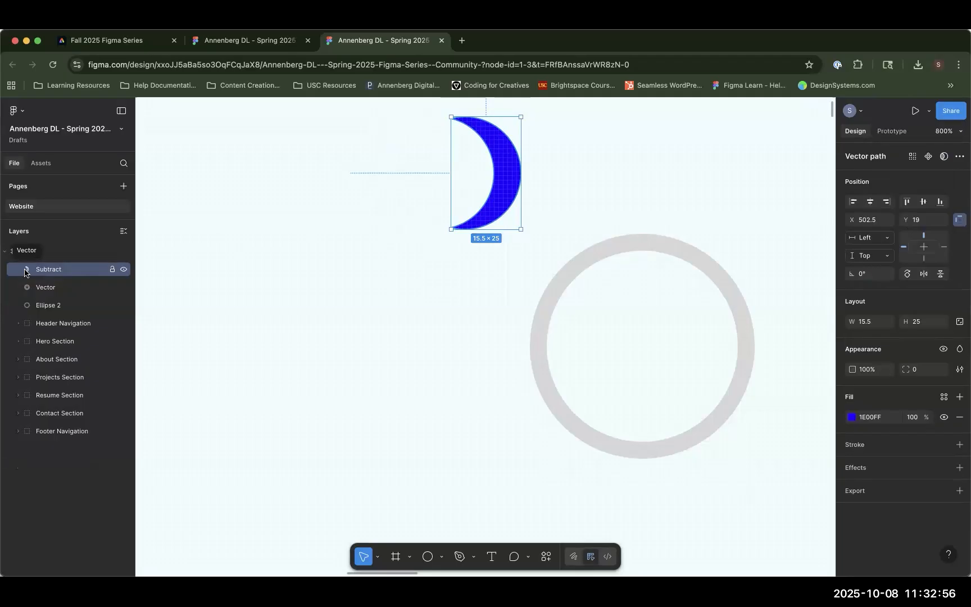
left_click_drag(517, 174, 703, 335)
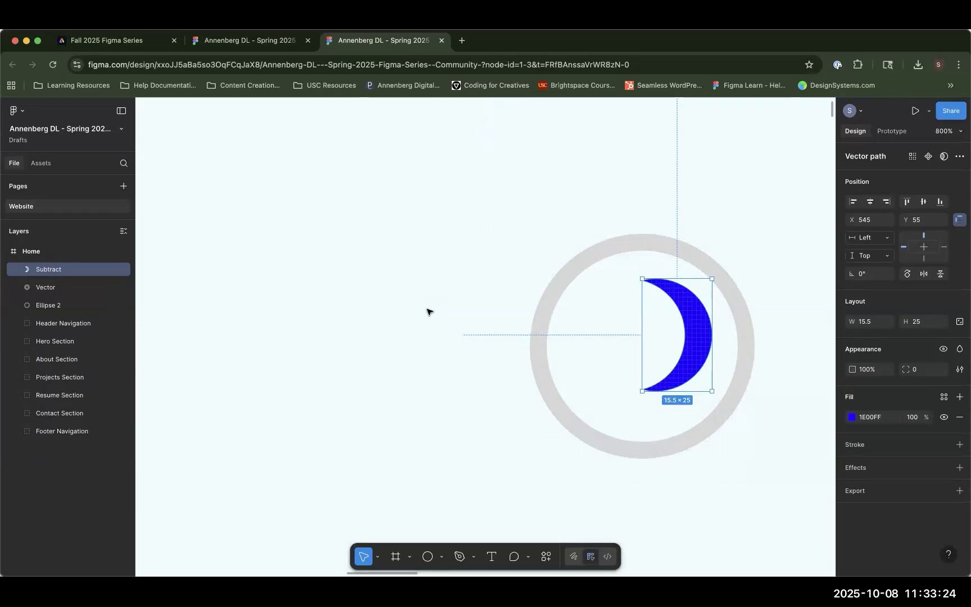
- Place a 100×100 grey Star 1 at X 432, Y 2 beside the moon and edit its points
left_click(442, 557)
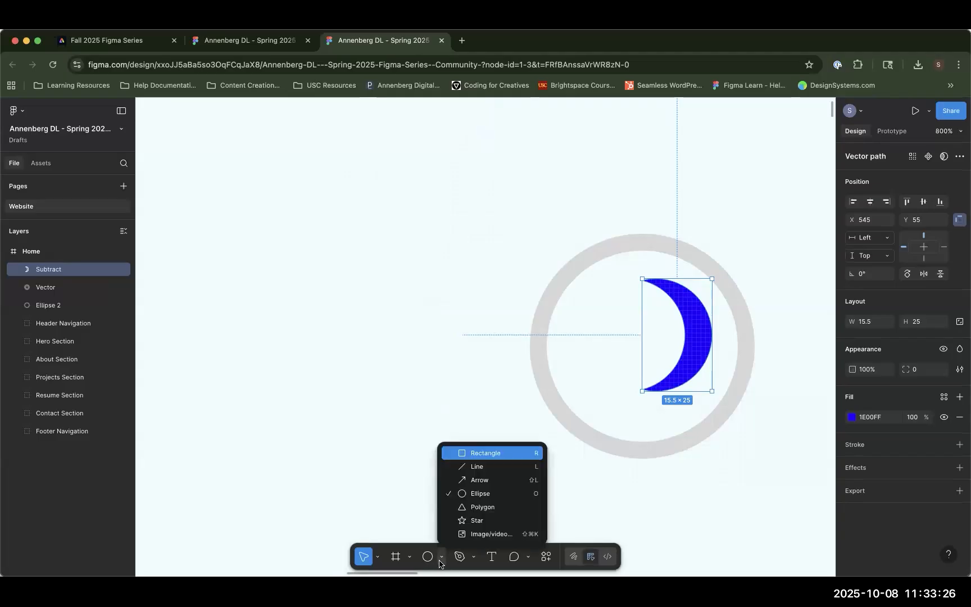
left_click(484, 522)
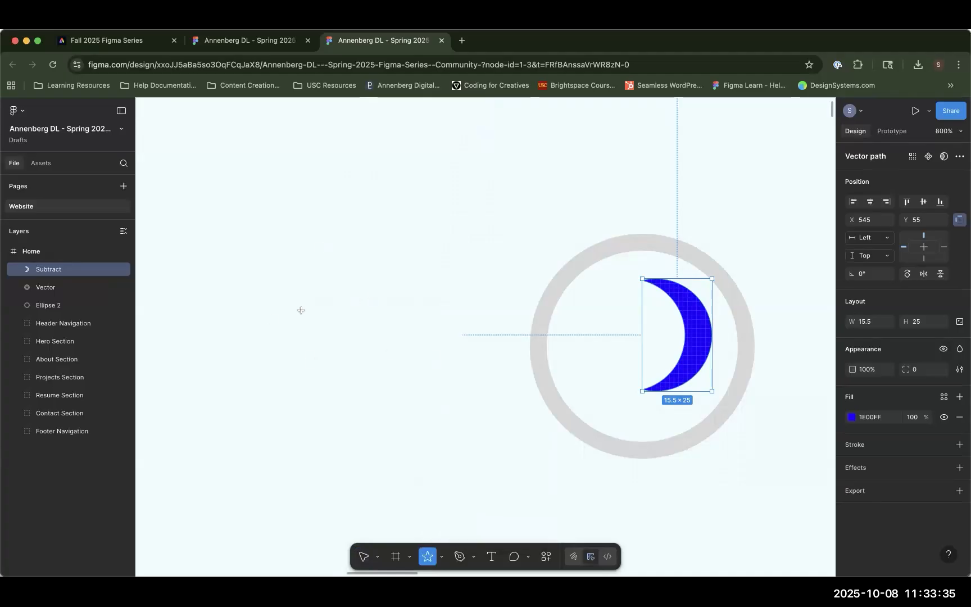
left_click(327, 227)
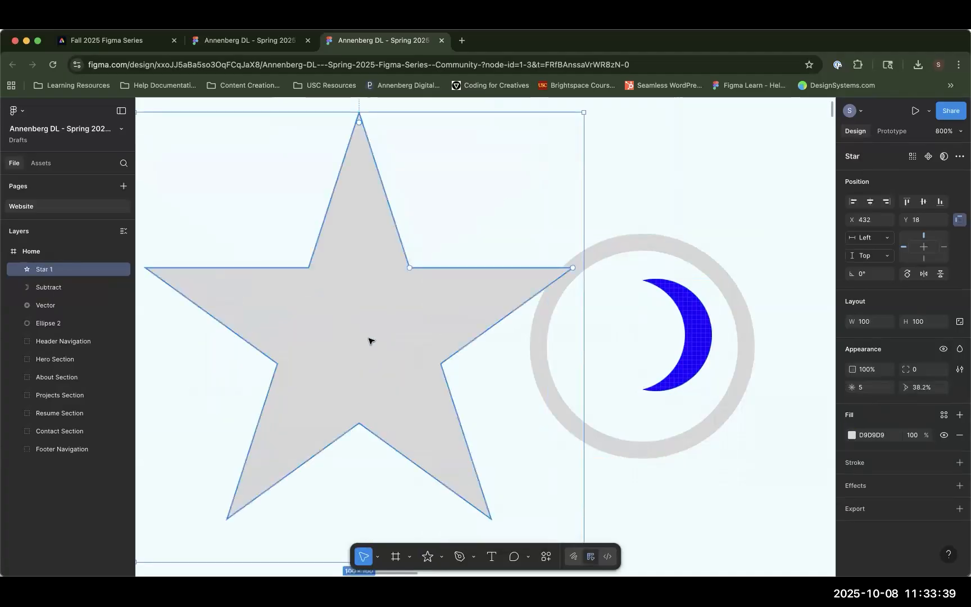
left_click_drag(368, 315, 368, 243)
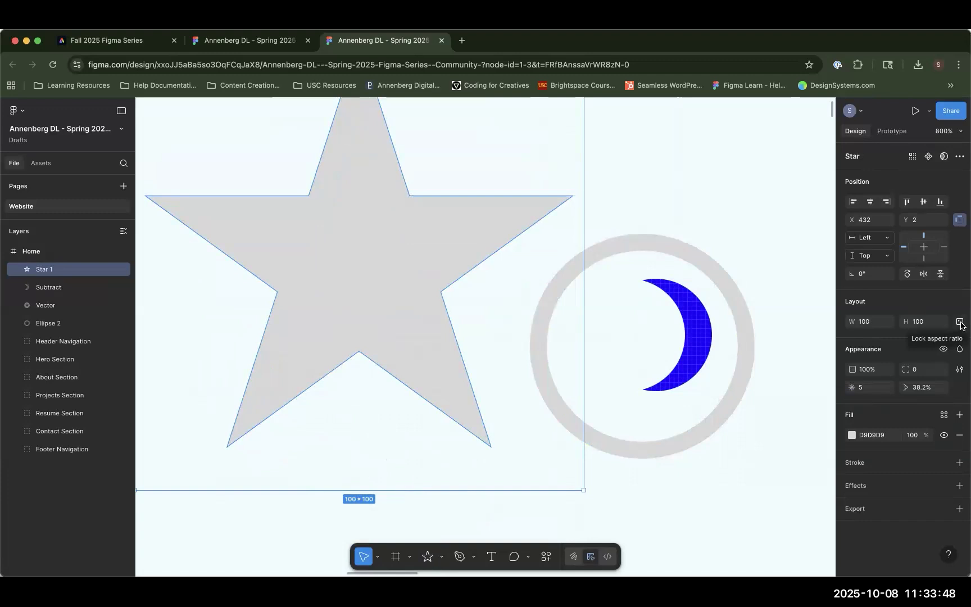
double_click(307, 303)
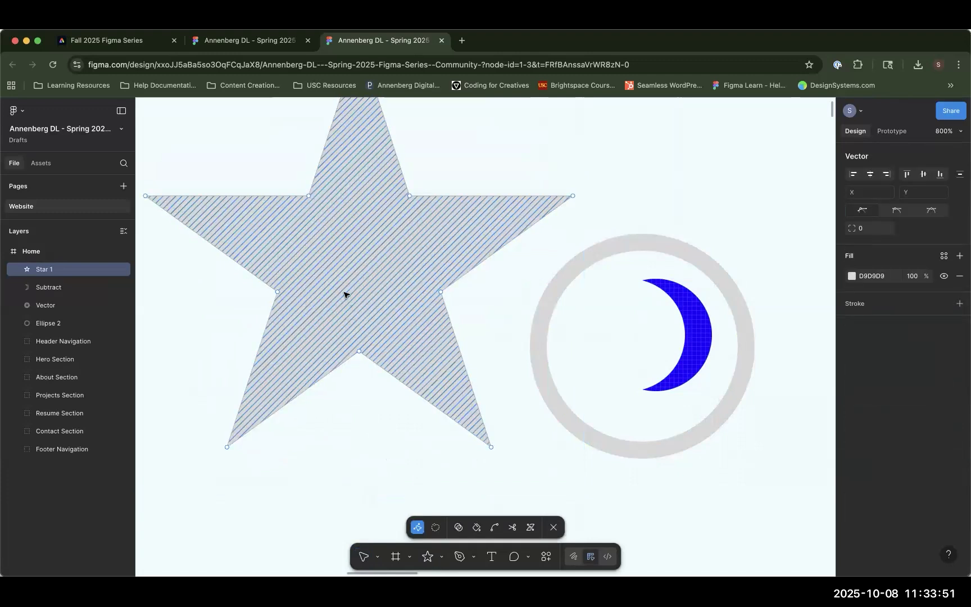
mouse_move(338, 301)
left_mouse_down()
mouse_move(326, 362)
mouse_move(319, 301)
mouse_move(327, 280)
left_mouse_up()
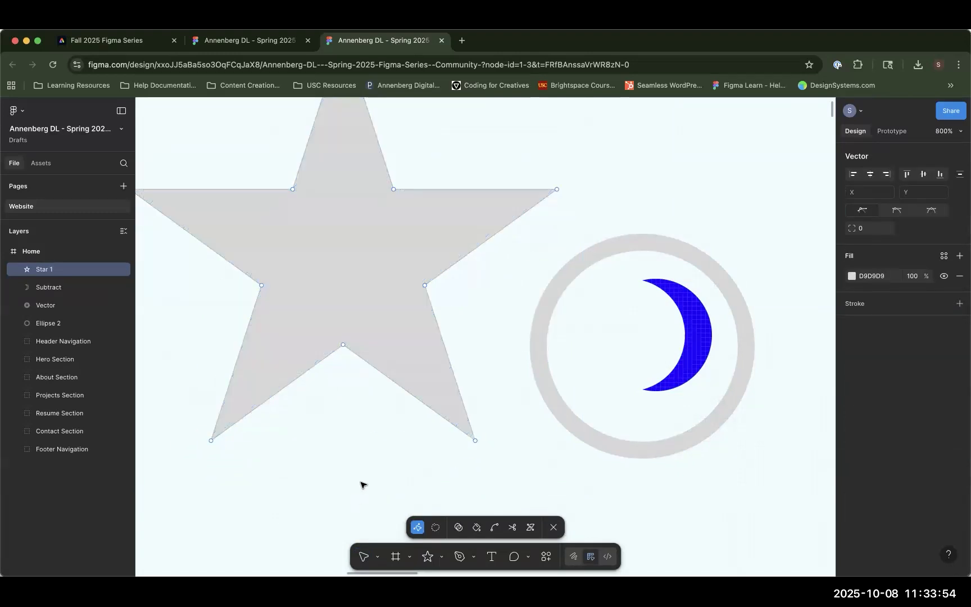
- Shrink Star 1 to 10×10
key("Escape")
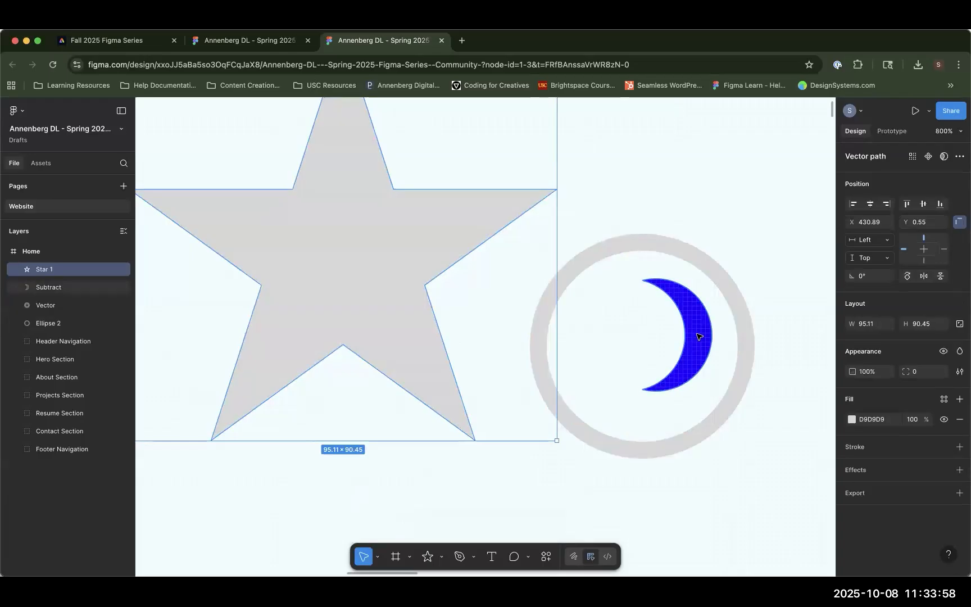
left_click(878, 326)
type("10")
left_click(924, 326)
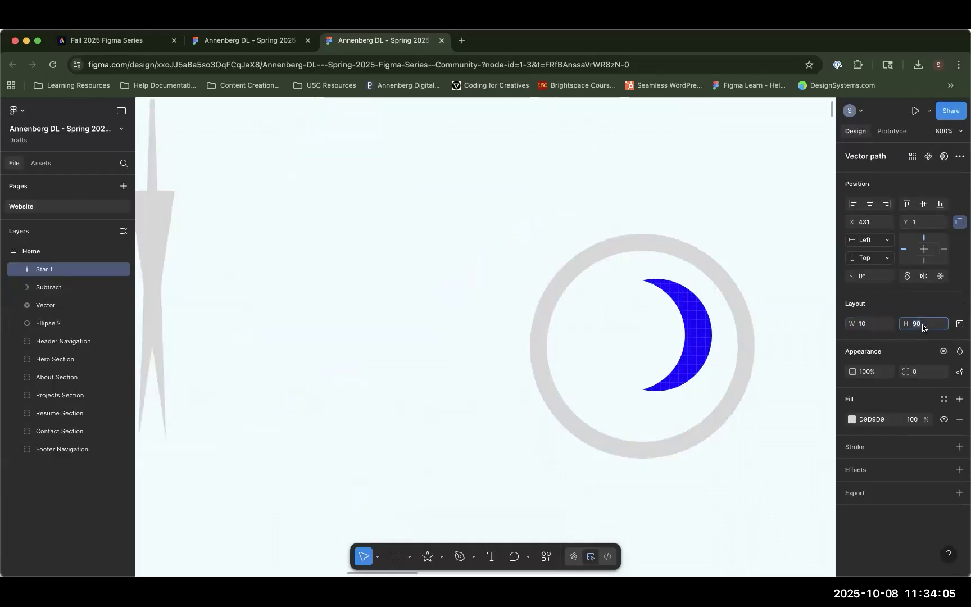
type("10")
key("Return")
- Move the small star inside the ring and tilt the blue crescent about 18°
left_click_drag(679, 368, 695, 483)
left_click(750, 447)
left_click_drag(777, 465, 711, 472)
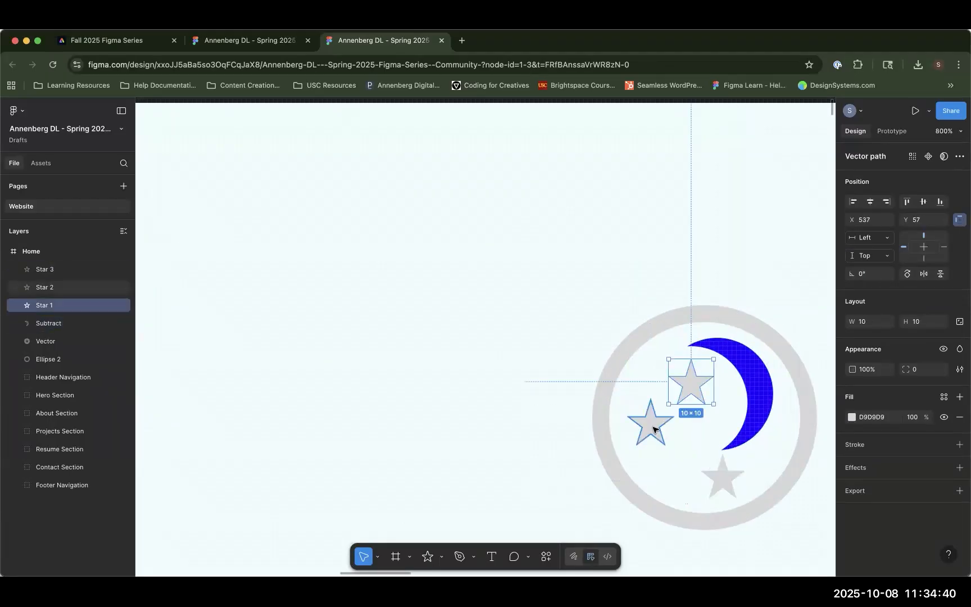
- Select all three small stars and give them a 0.5 corner radius
left_click(651, 424, "shift")
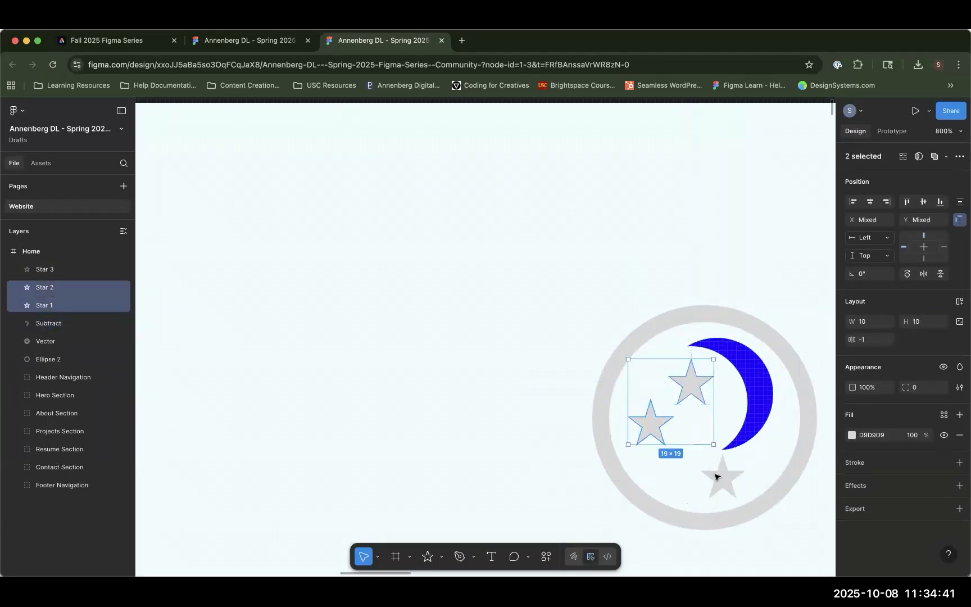
left_click(721, 476, "shift")
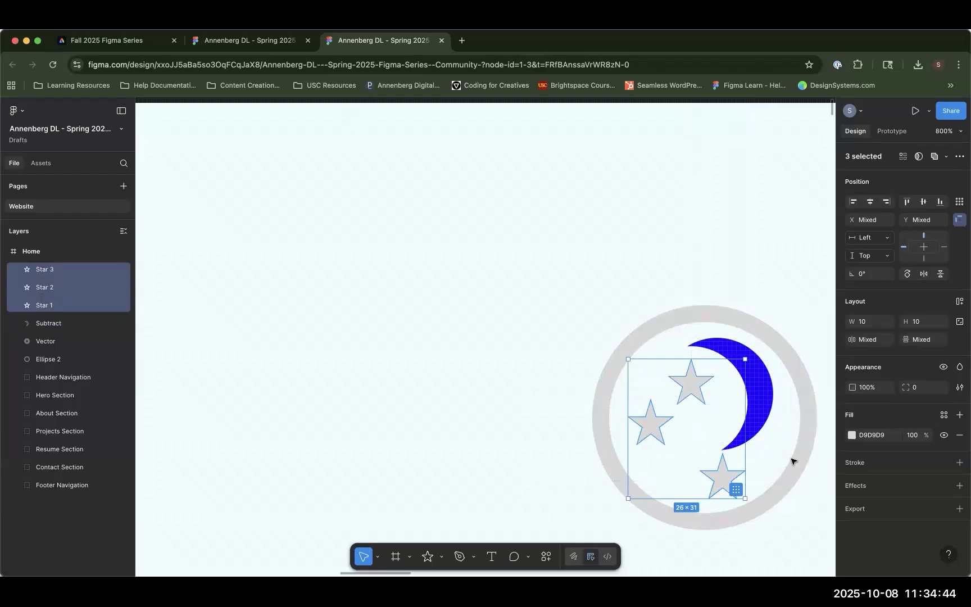
left_click(917, 386)
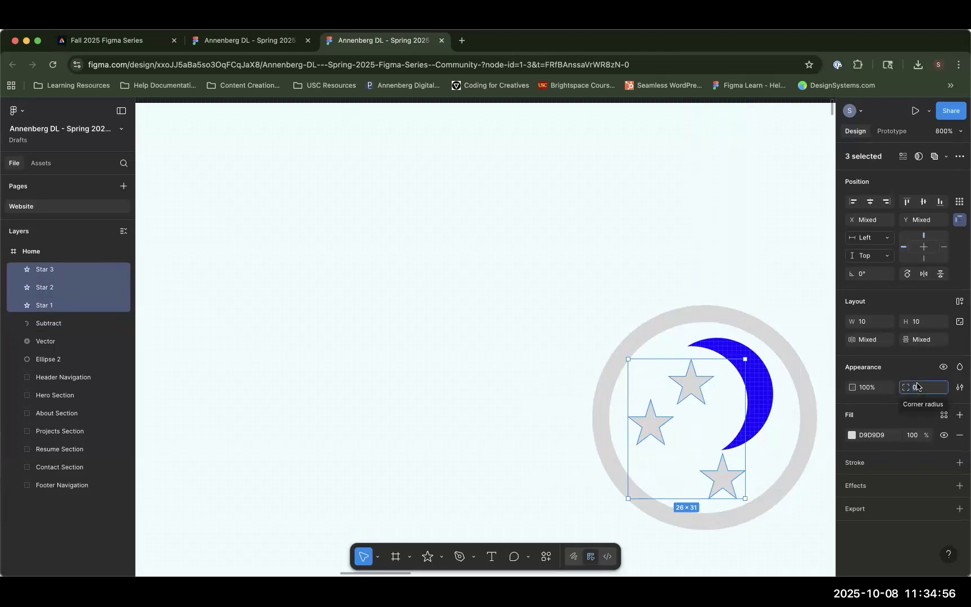
type("0")
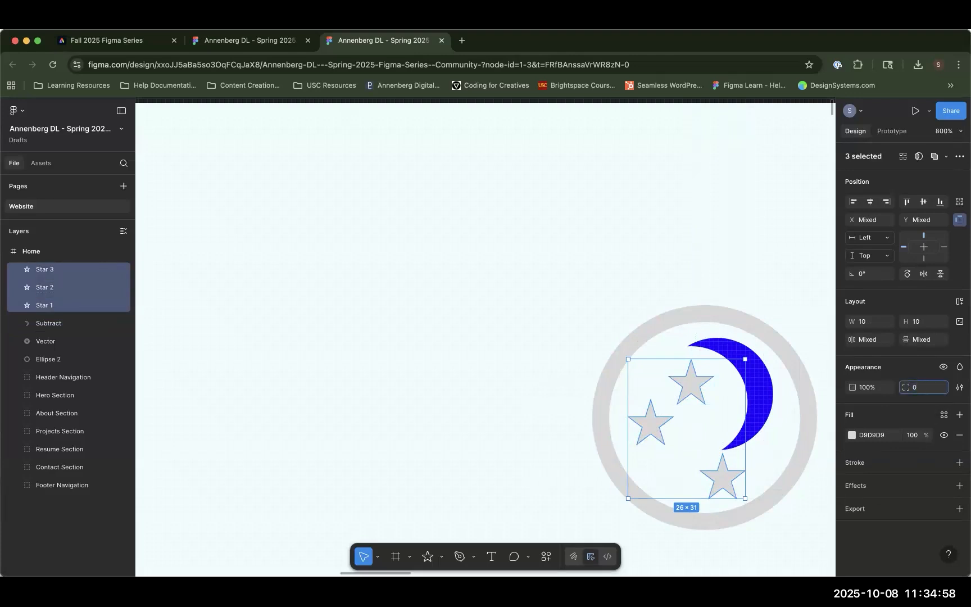
key("BackSpace")
type(".5")
key("Return")
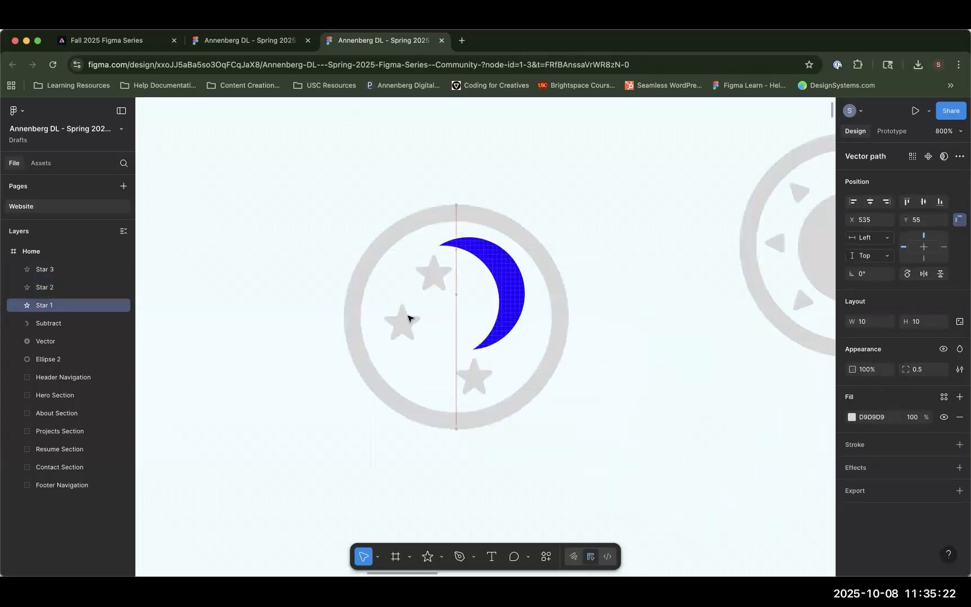
- Flatten the stars, crescent and ring into one 50×50 Vector and move it to X 555, Y 12
left_click(407, 321)
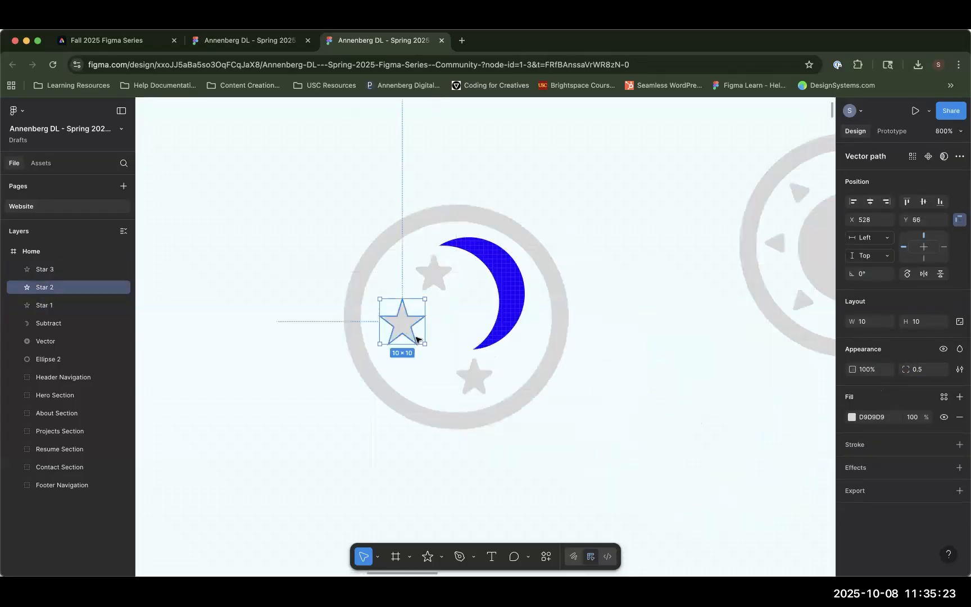
left_click(464, 370)
left_click_drag(517, 294, 532, 305)
left_click_drag(273, 153, 620, 477)
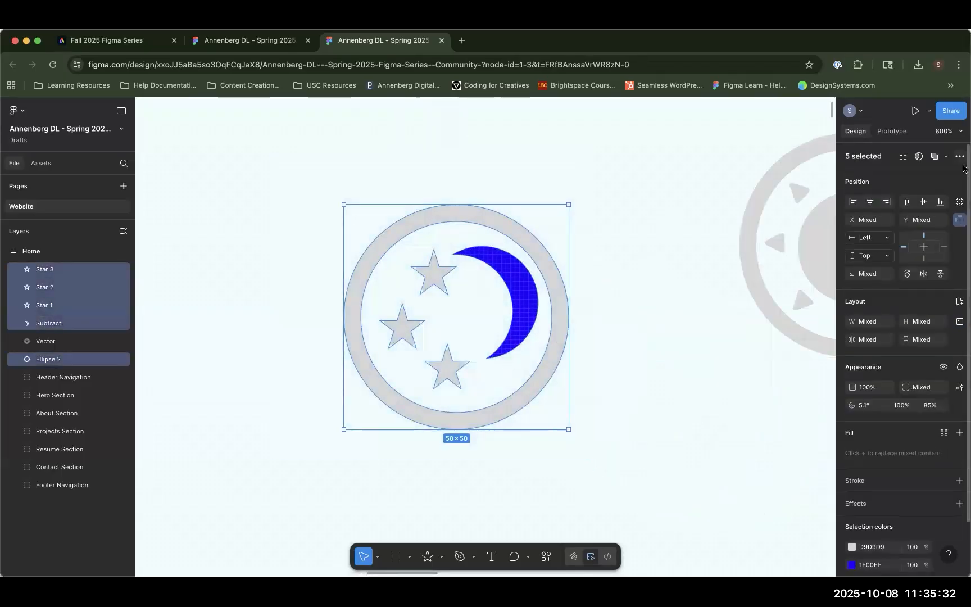
key("super+e")
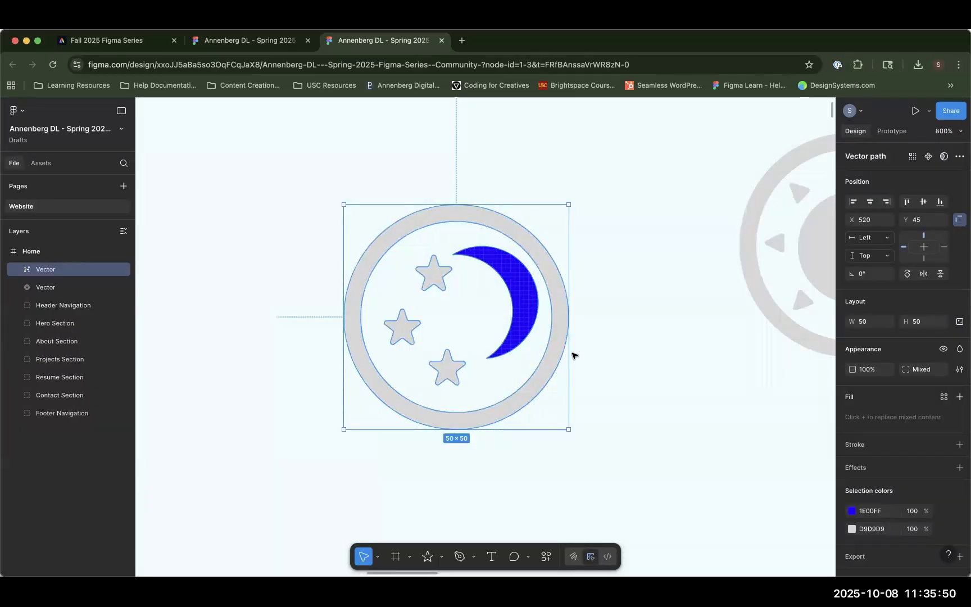
left_click_drag(558, 369, 622, 310)
left_click_drag(744, 390, 544, 429)
left_click_drag(470, 300, 465, 291)
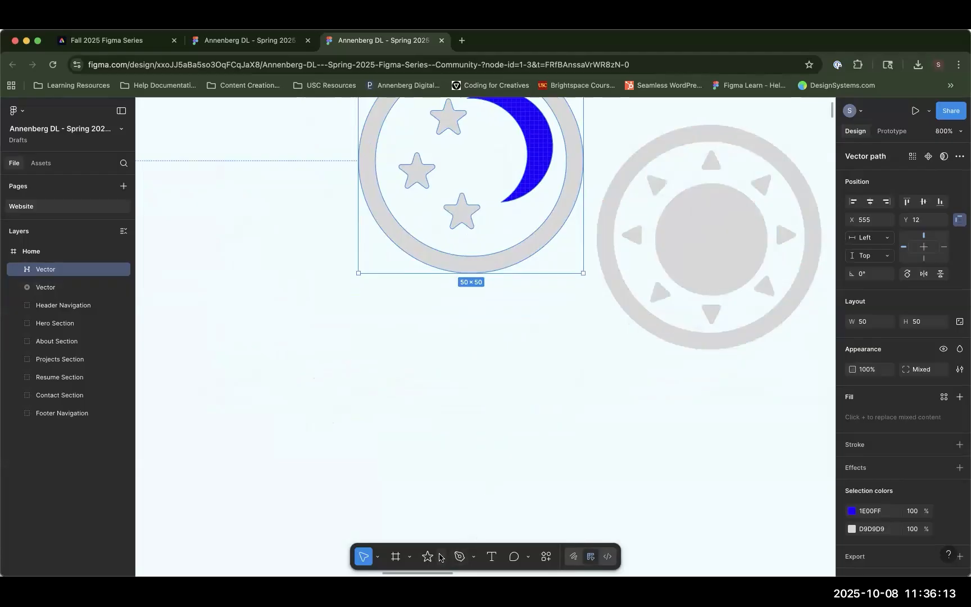
- Draw a 54×24 grey Rectangle 2 below the moon icon at X 530, Y 79
left_click(441, 556)
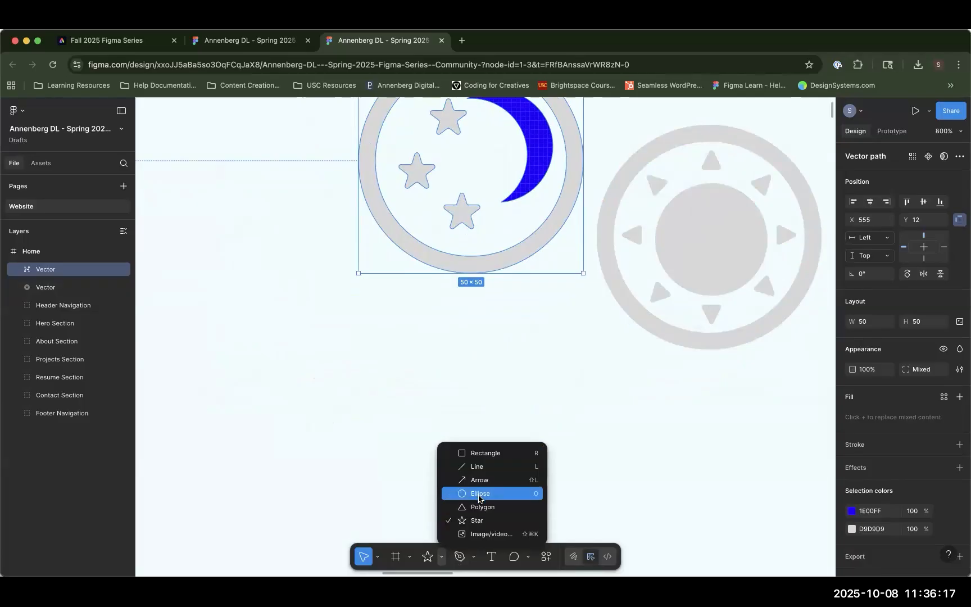
left_click(492, 453)
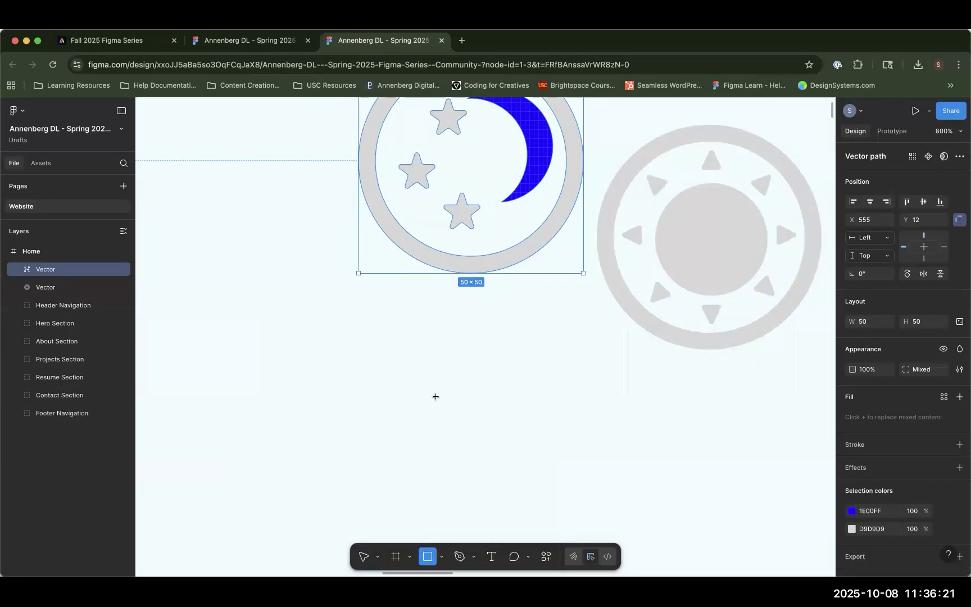
left_click_drag(246, 349, 489, 457)
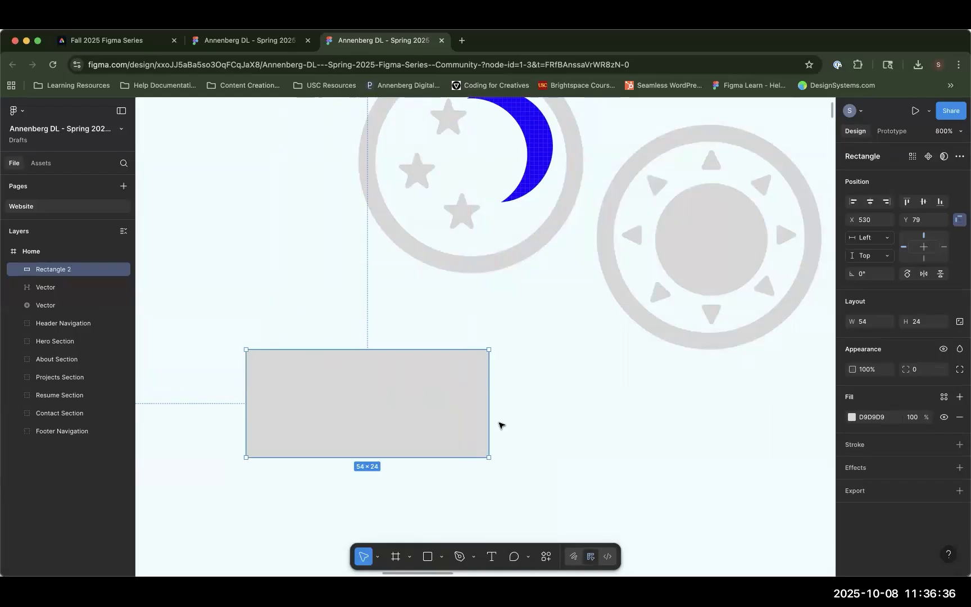
- Try skewing Rectangle 2's top-left corner, undo it, and enlarge the rectangle
double_click(433, 418)
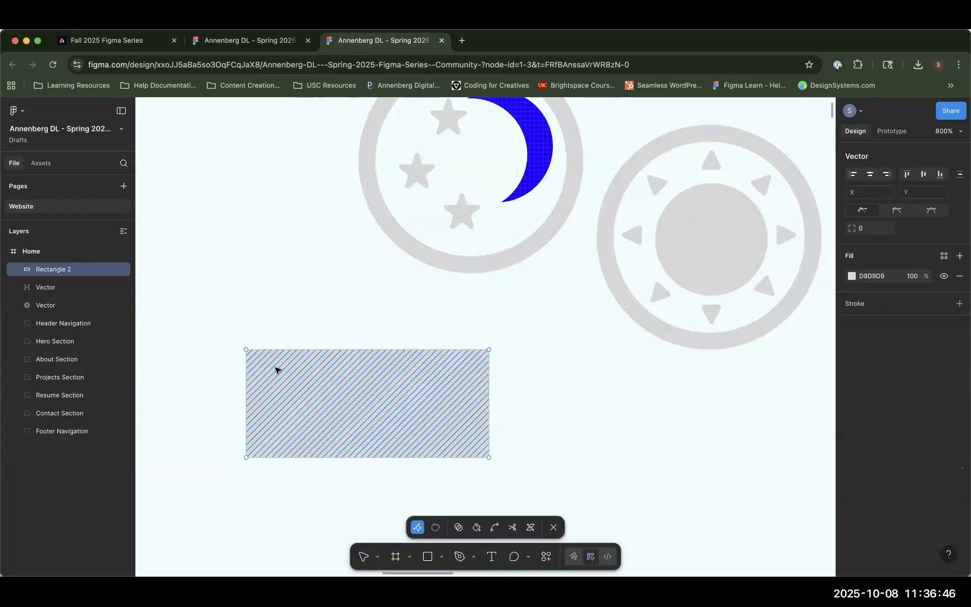
left_click_drag(245, 351, 330, 404)
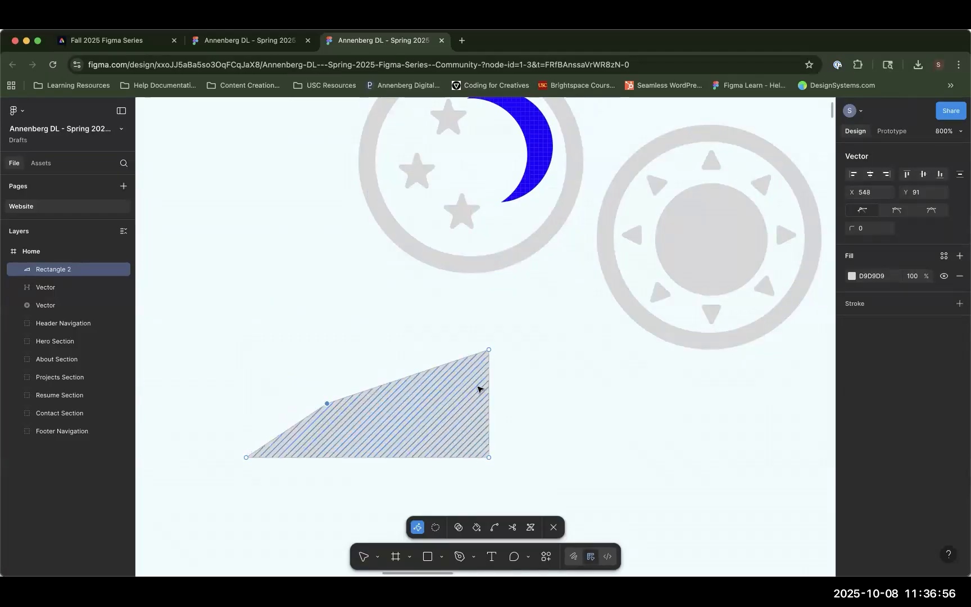
key("super+z")
key("Escape")
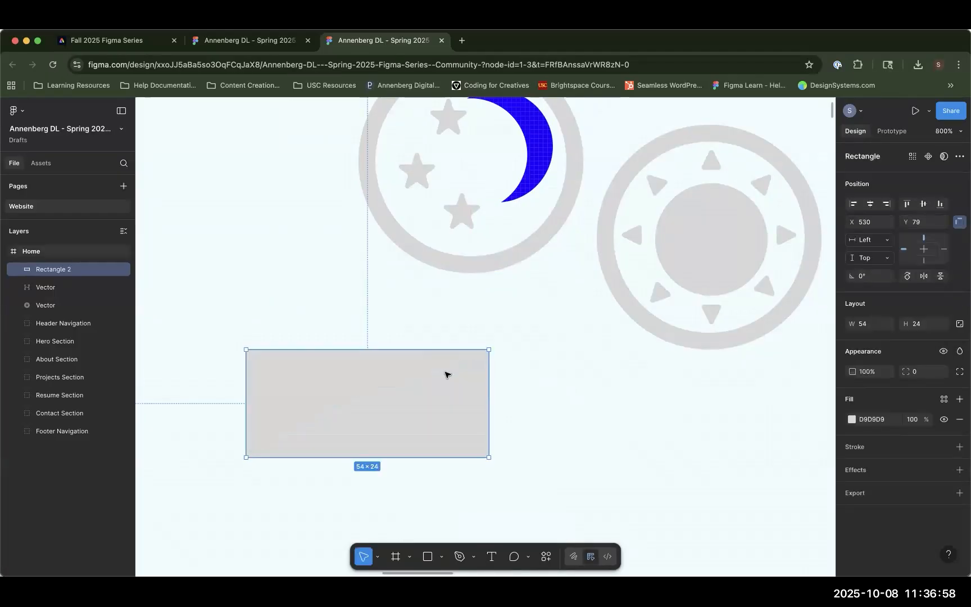
left_click_drag(488, 352, 530, 332)
- Reshape Rectangle 2's points into an irregular shape with a new pointed right-edge tip
double_click(322, 366)
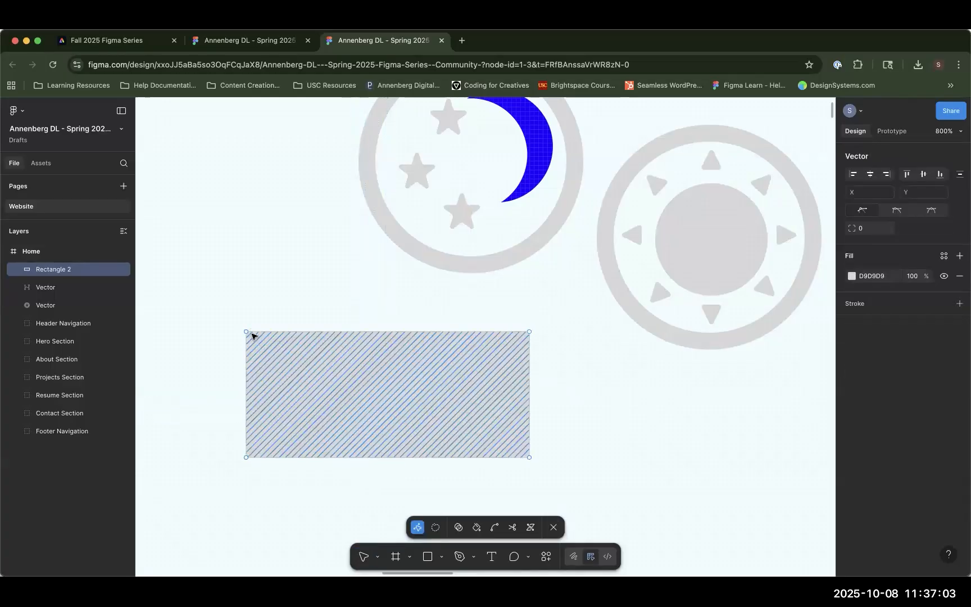
left_click_drag(246, 332, 324, 367)
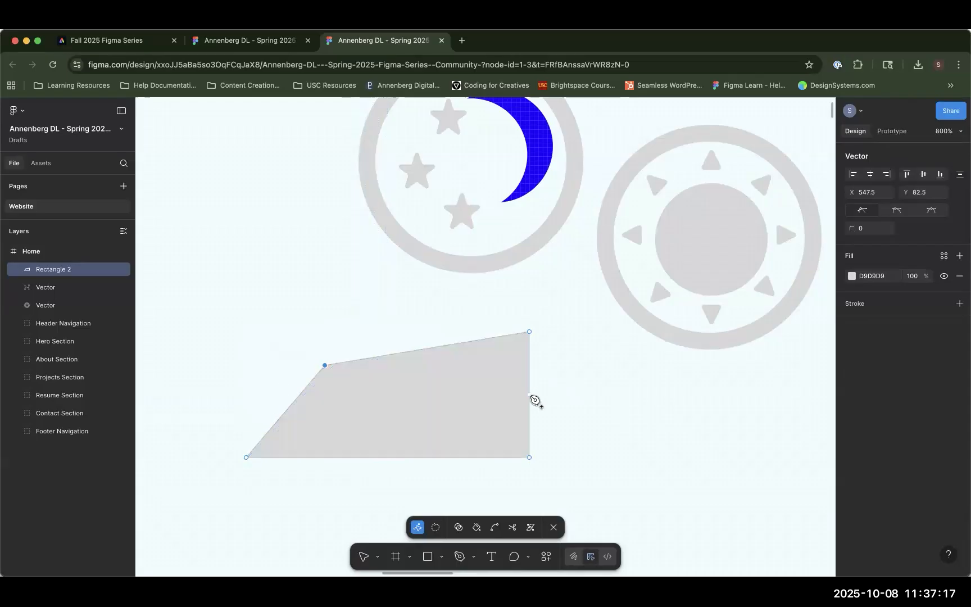
left_click(529, 395)
left_click_drag(530, 395, 579, 401)
left_click_drag(403, 457, 406, 427)
mouse_move(529, 457)
left_mouse_down()
mouse_move(501, 474)
mouse_move(500, 464)
mouse_move(498, 479)
left_mouse_up()
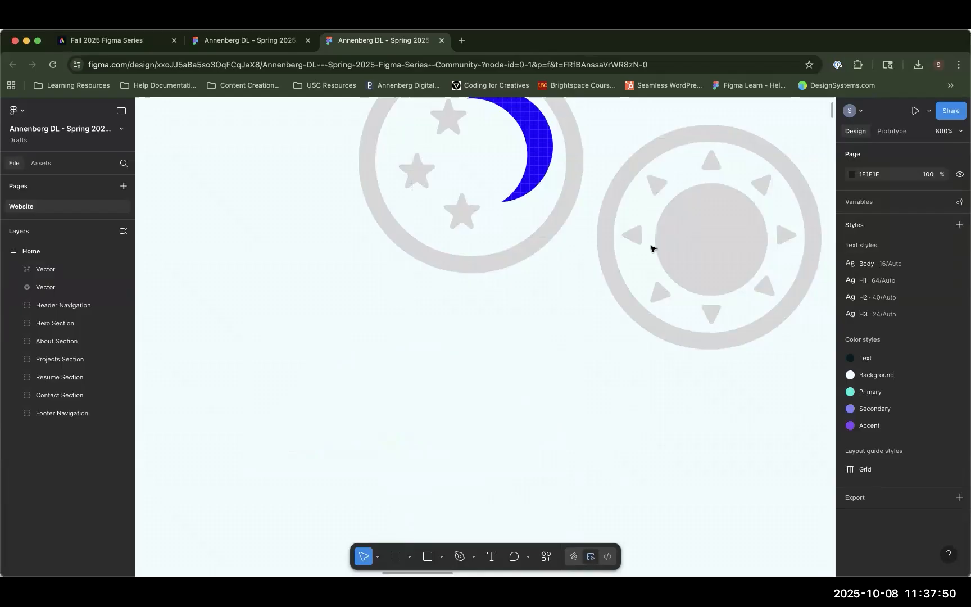
- Select the sun icon and show its fill colour picker, currently grey D9D9D9 at 100%
left_click_drag(661, 295, 651, 366)
left_click_drag(508, 262, 389, 237)
left_click_drag(597, 200, 428, 128)
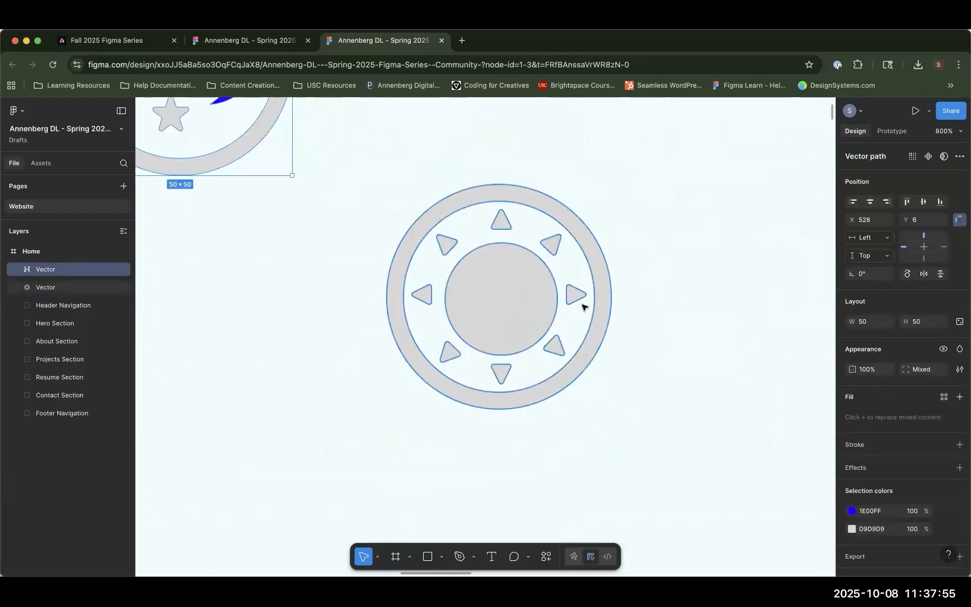
left_click(541, 293)
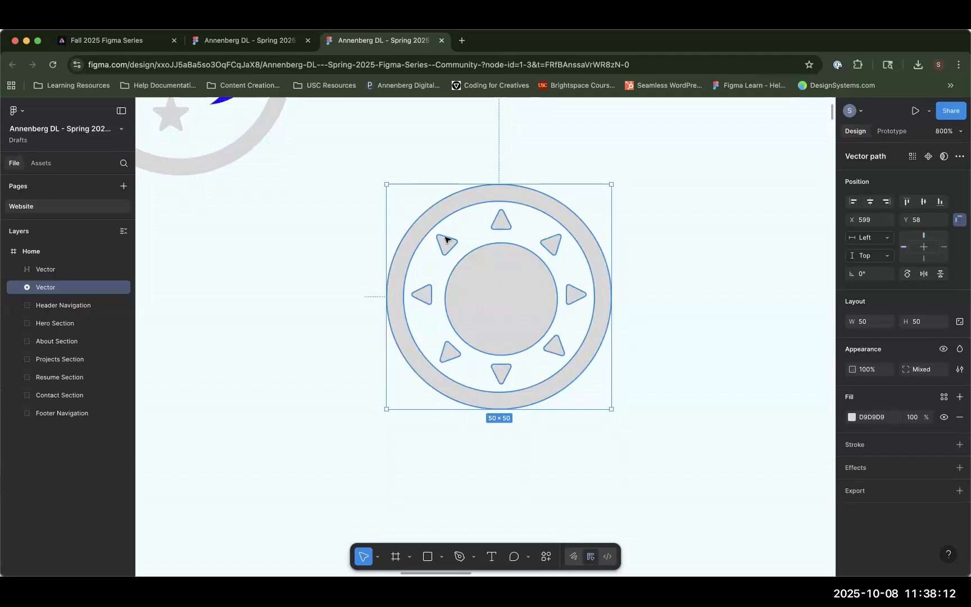
left_click(852, 418)
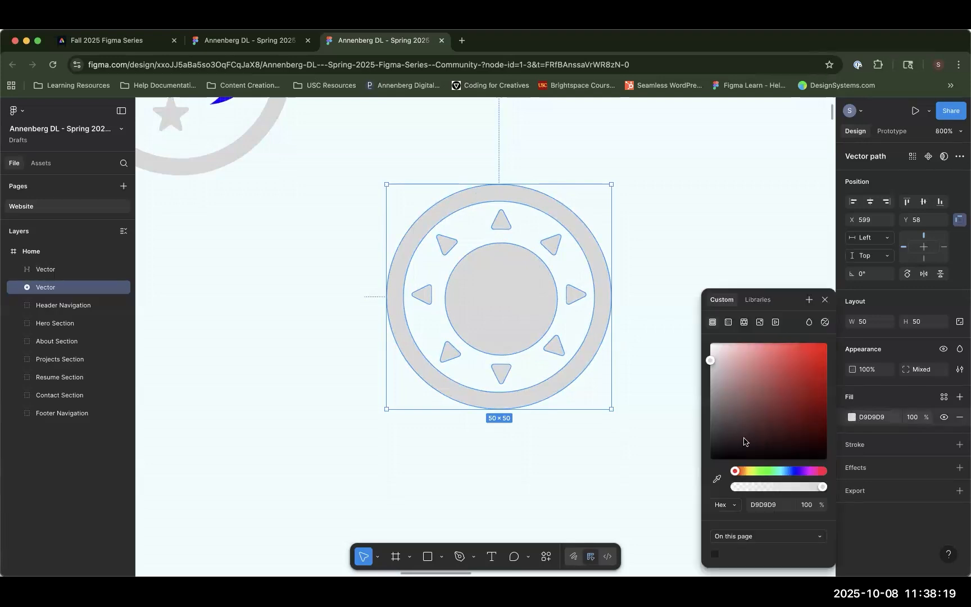
- Change the sun's fill to a radial gradient from D9D9D9 to 737373
left_click(727, 323)
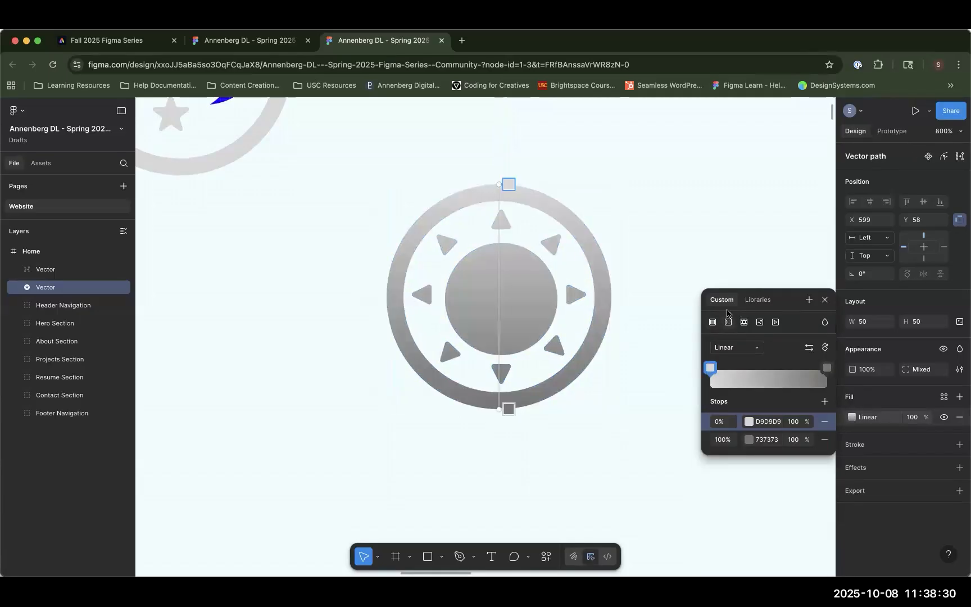
left_click(746, 347)
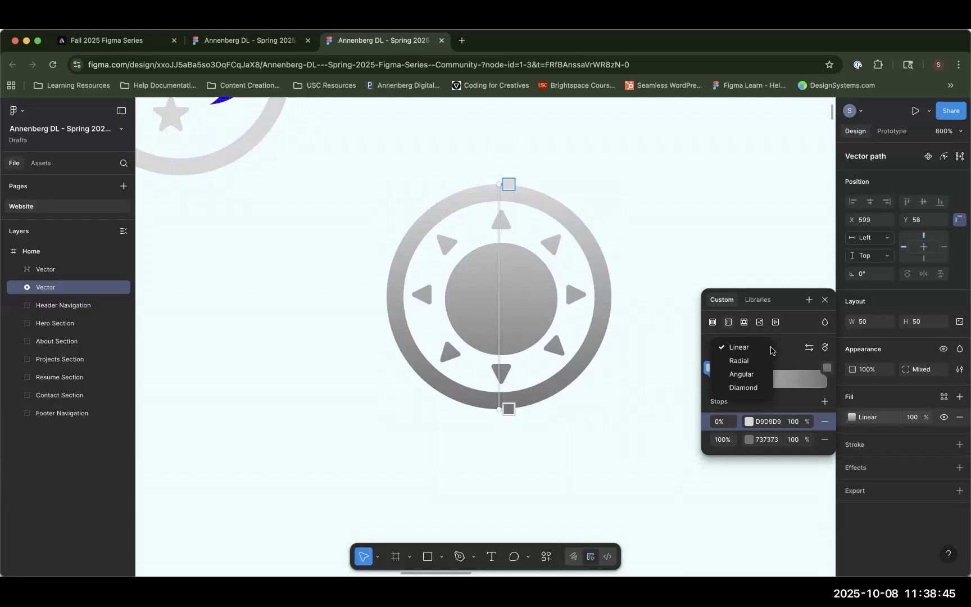
left_click(759, 361)
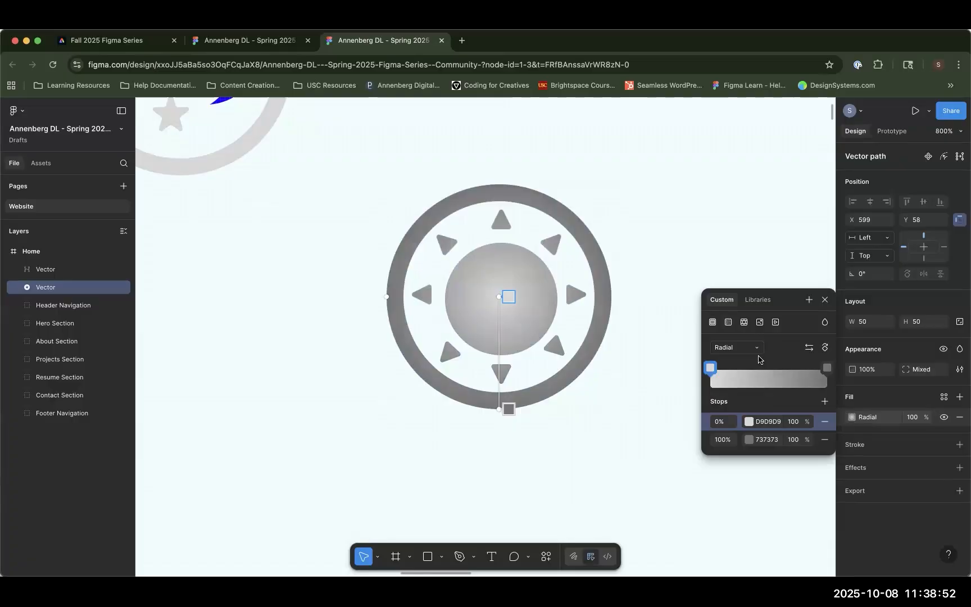
- Try angular and diamond gradient types and a lower gradient centre, undoing the centre move
left_click(736, 348)
left_click(747, 361)
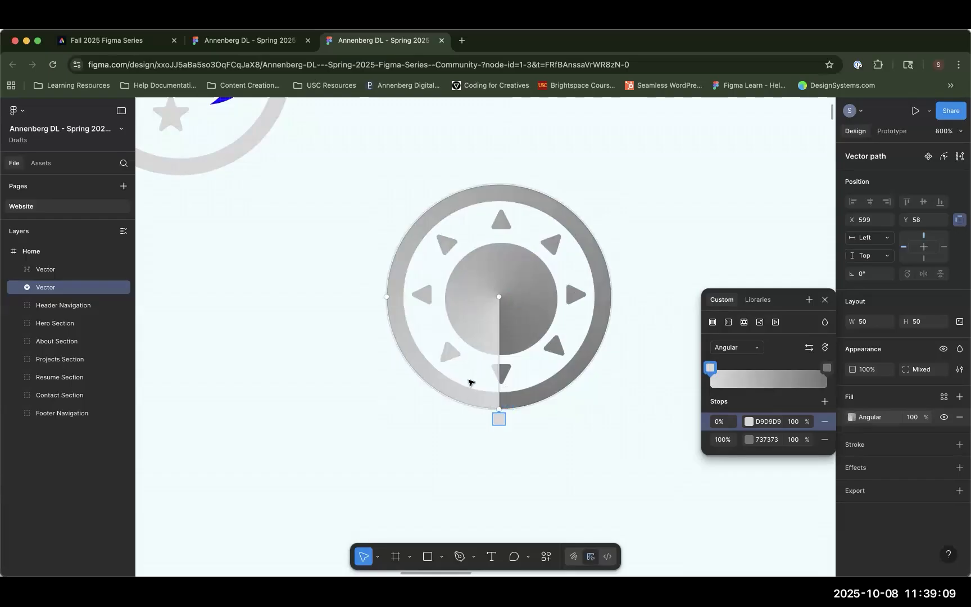
left_click(736, 347)
left_click(740, 363)
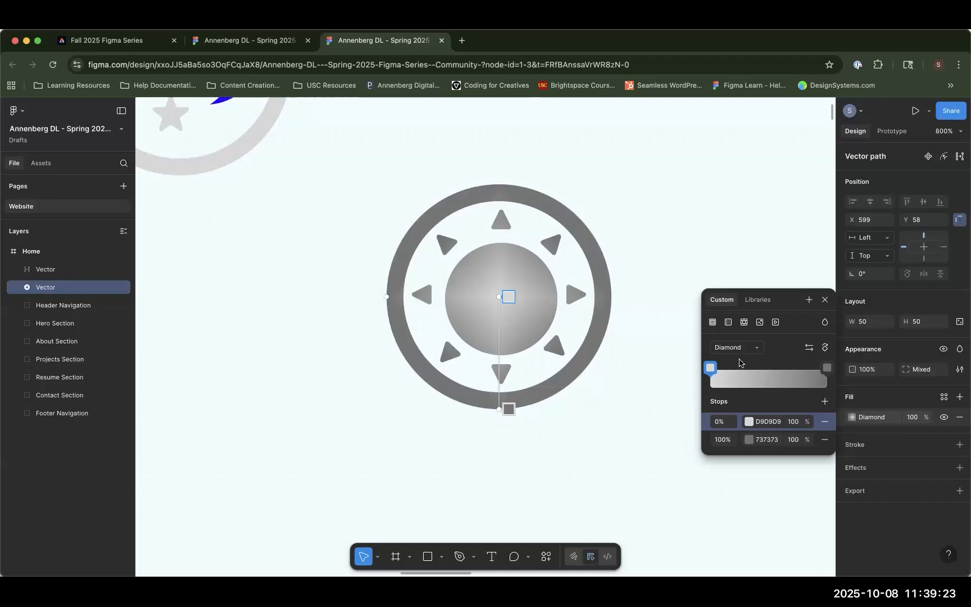
left_click_drag(498, 297, 501, 324)
key("super+z")
key("super+z")
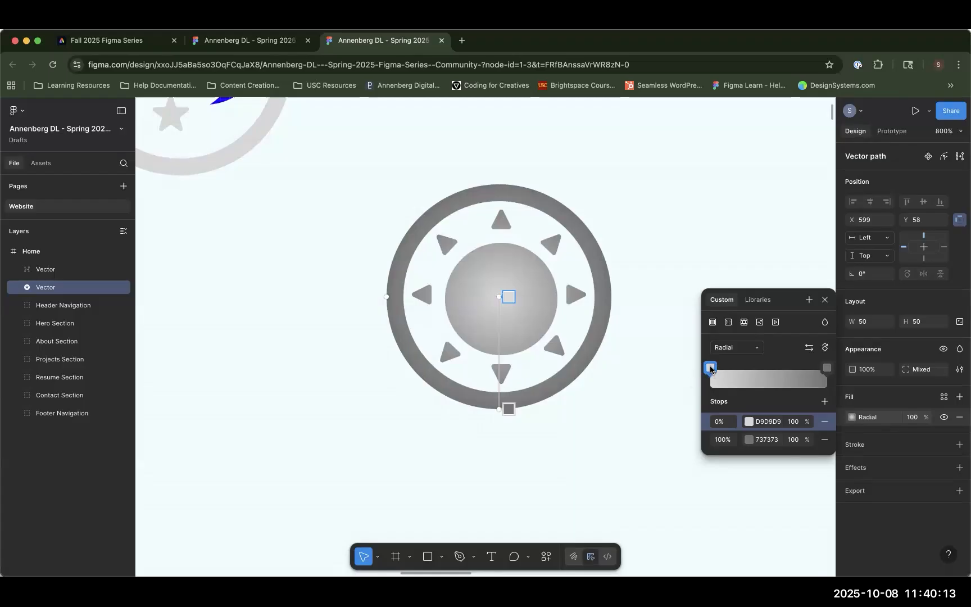
- Drag the sun gradient's stops so D9D9D9 sits at 0% and 737373 at 100%
left_click_drag(714, 370, 781, 385)
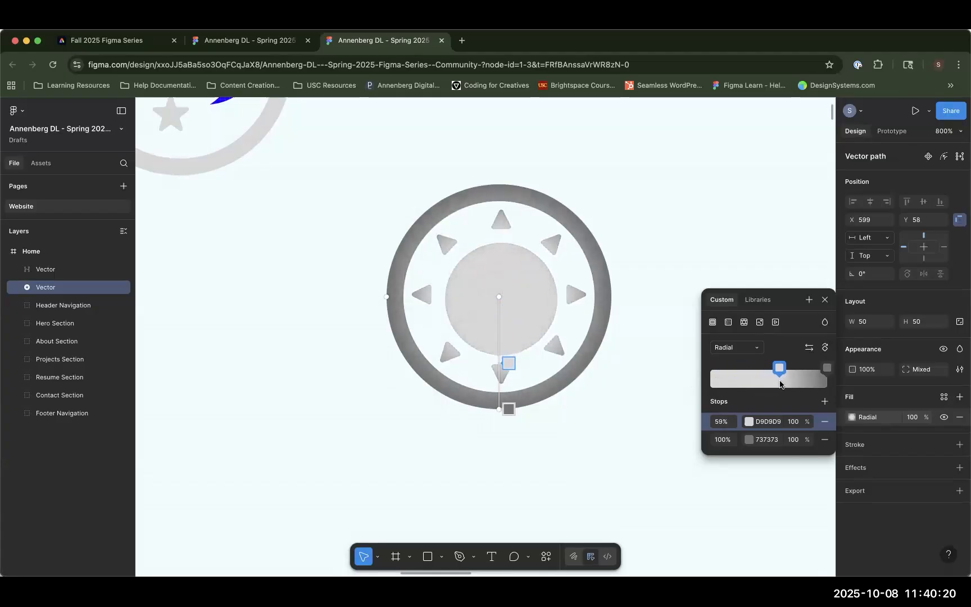
left_click_drag(789, 386, 684, 382)
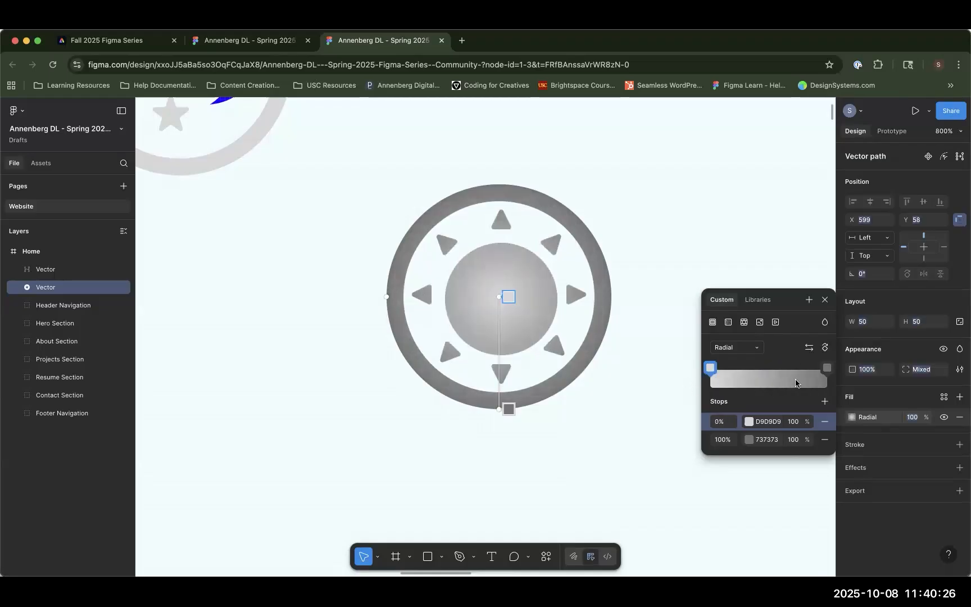
left_click_drag(826, 368, 755, 366)
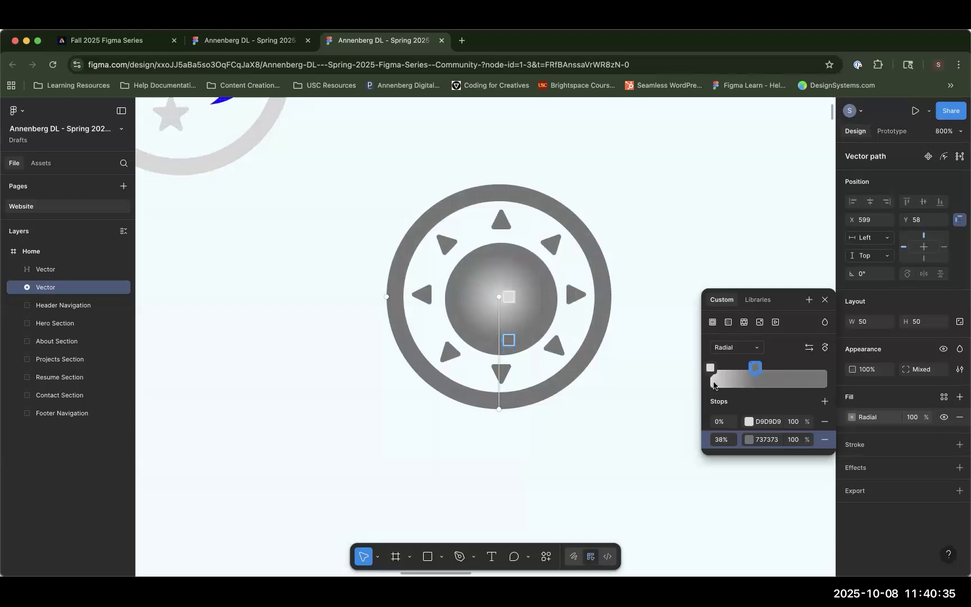
left_click_drag(737, 392, 744, 393)
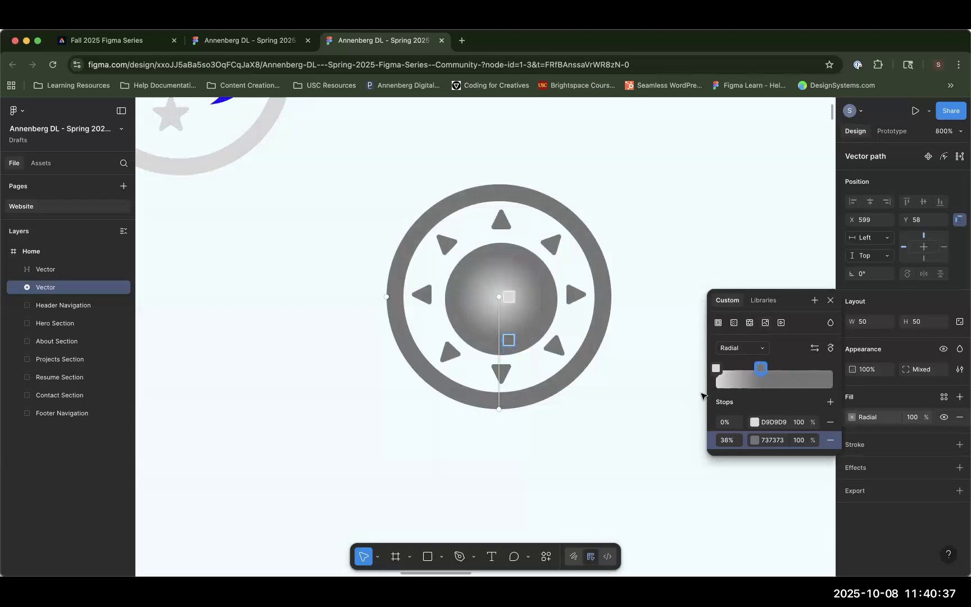
left_click_drag(717, 369, 741, 392)
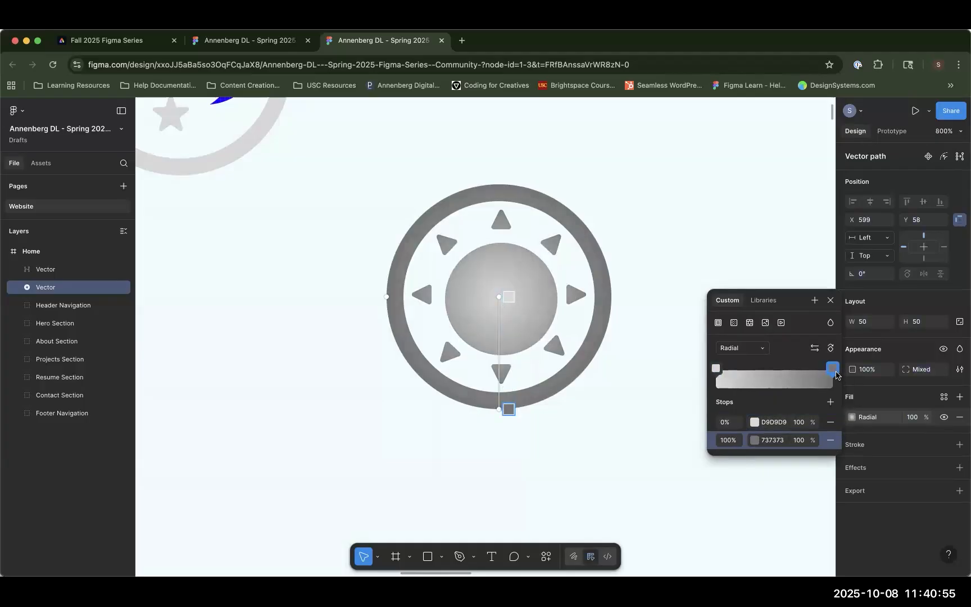
mouse_move(835, 372)
left_mouse_down()
mouse_move(802, 370)
mouse_move(834, 371)
left_mouse_up()
- Set the inner gradient stop's colour to orange FF7637
left_click(754, 423)
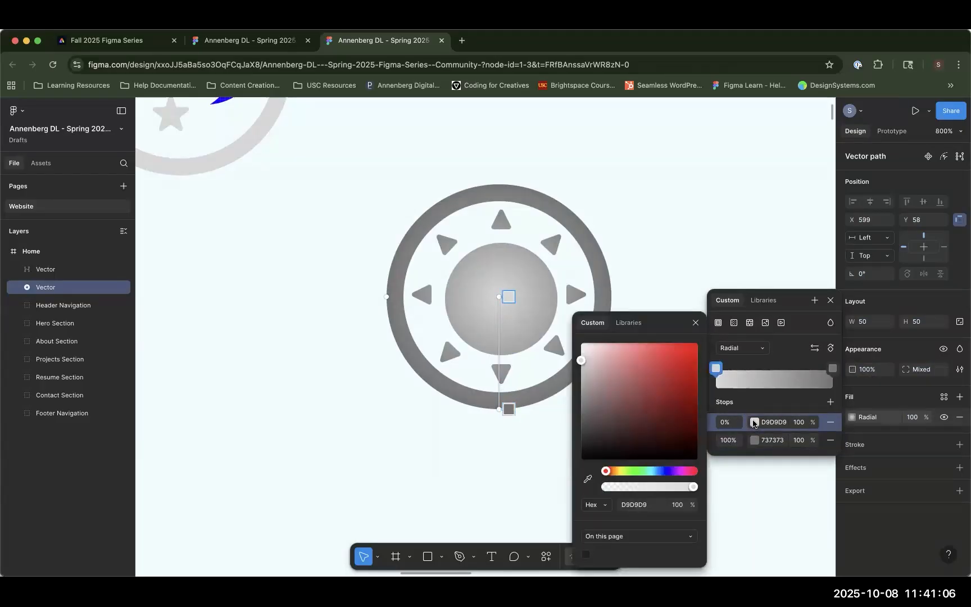
left_click(654, 504)
left_click_drag(646, 504, 617, 502)
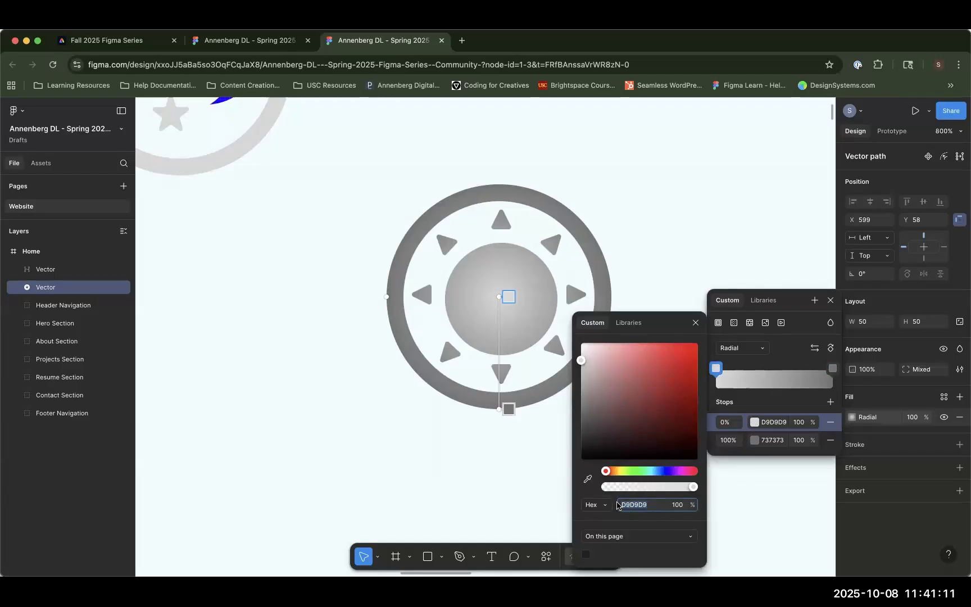
type("FF7637")
key("Return")
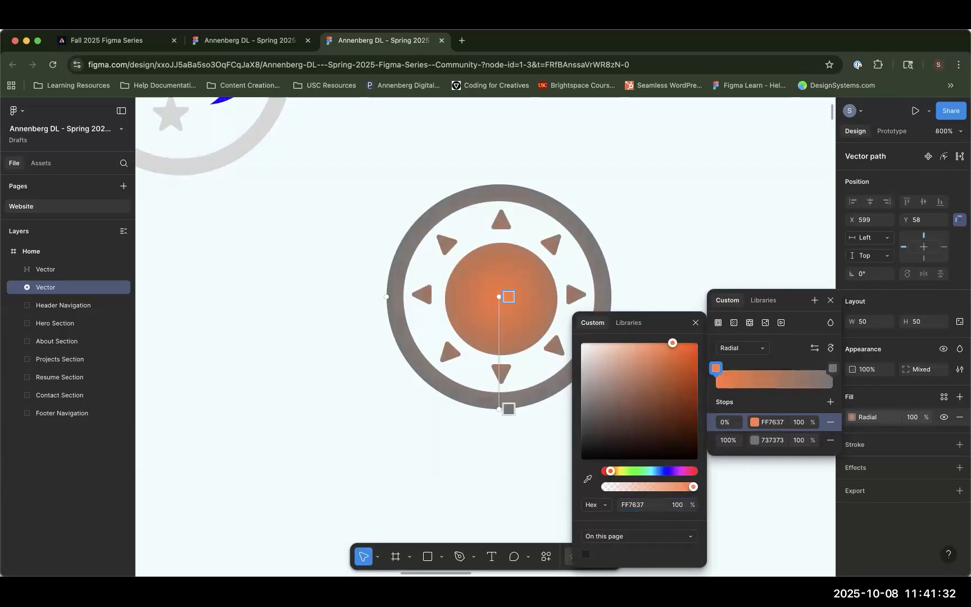
- Set the outer gradient stop's colour to yellow FFEE71
left_click(756, 440)
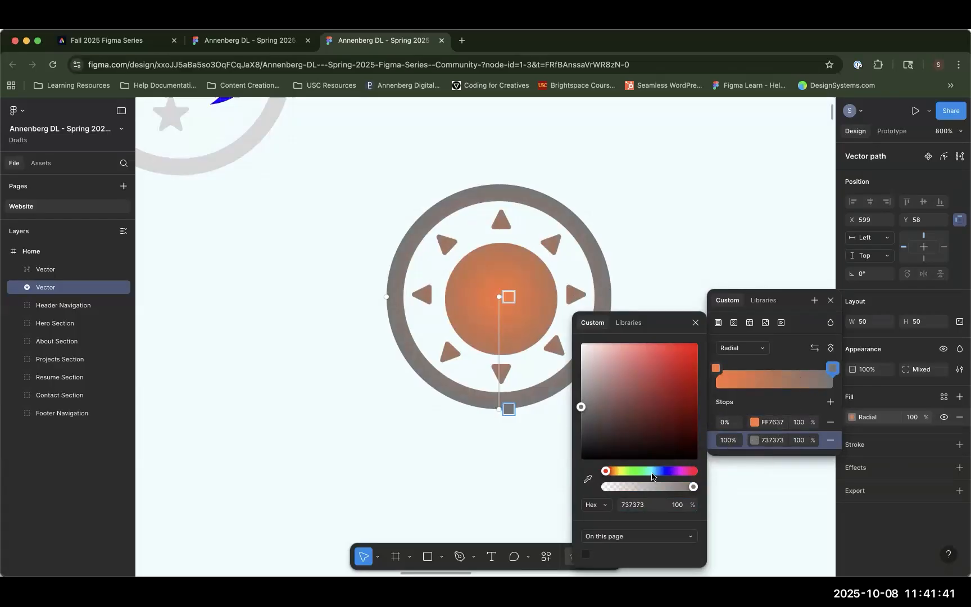
left_click(633, 505)
type("FFEE71")
key("Return")
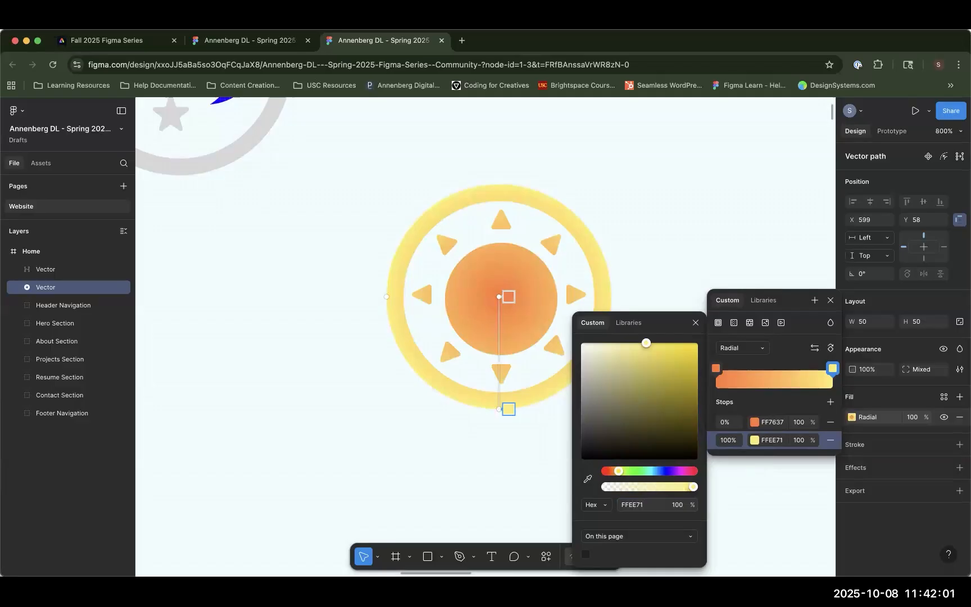
- Try a linear gradient rotated about -17°, then recentre the radial gradient on the sun to its outer ring
key("Escape")
left_click(742, 347)
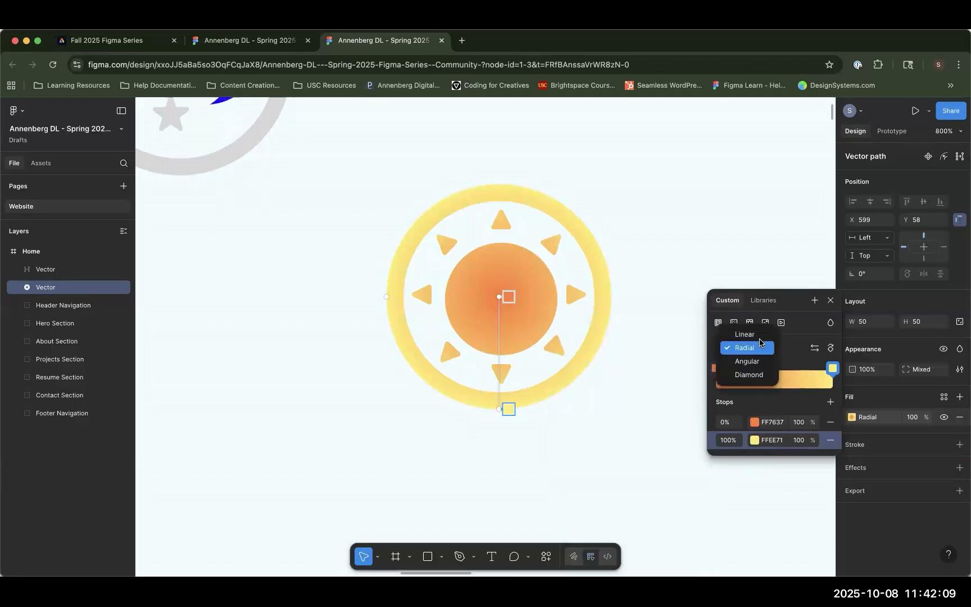
left_click(756, 335)
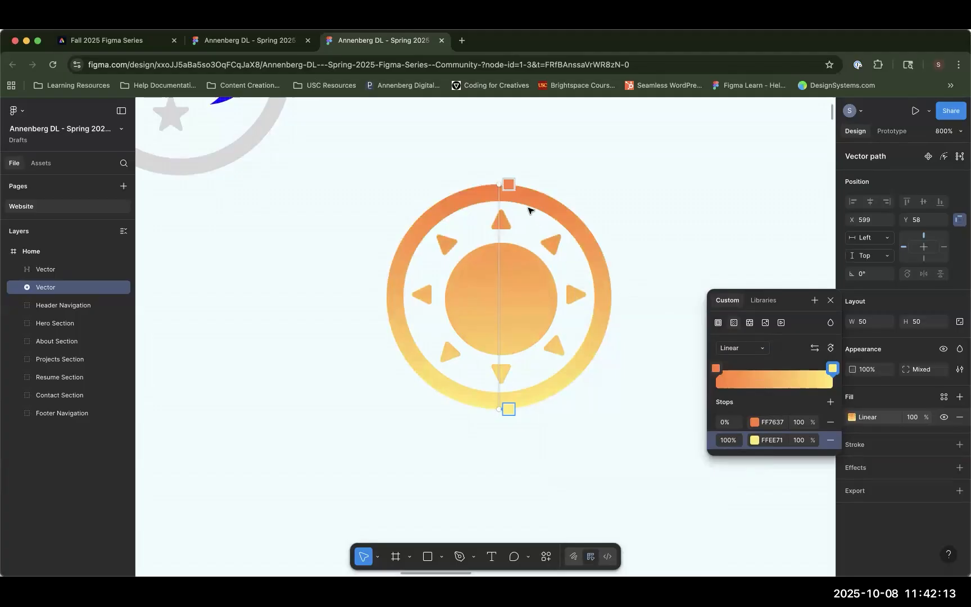
left_click_drag(495, 420, 497, 418)
left_click_drag(502, 417, 763, 522)
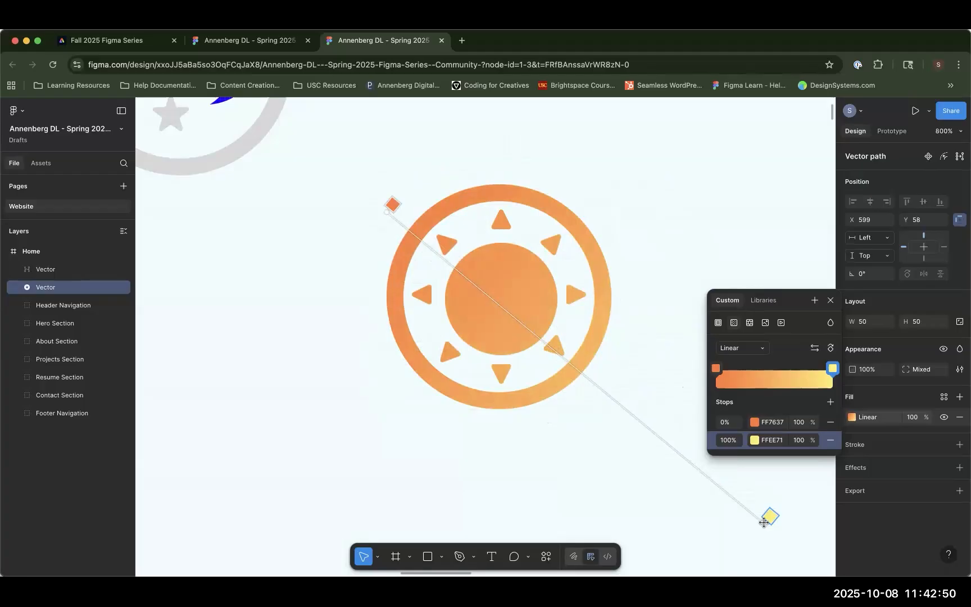
left_click_drag(764, 523, 588, 387)
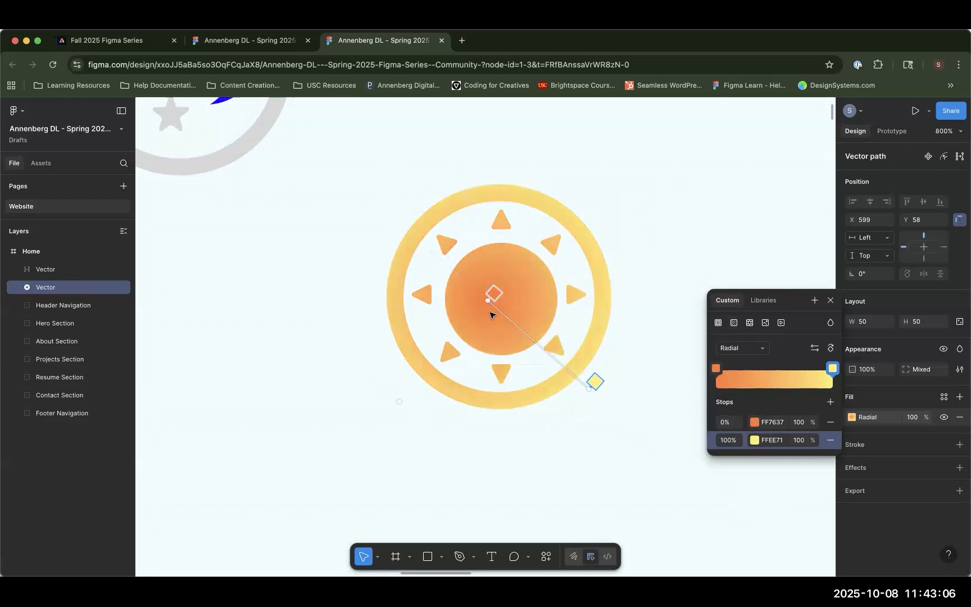
left_click_drag(488, 300, 501, 298)
left_click_drag(595, 383, 504, 409)
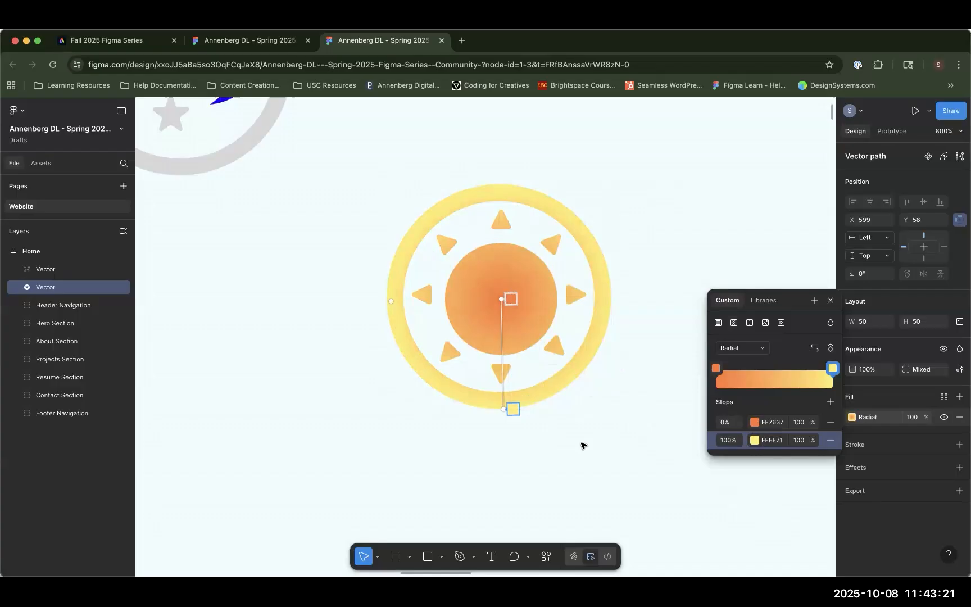
- Add a trial middle gradient stop at 35%, try darker and lighter colours, then delete it
left_click(830, 402)
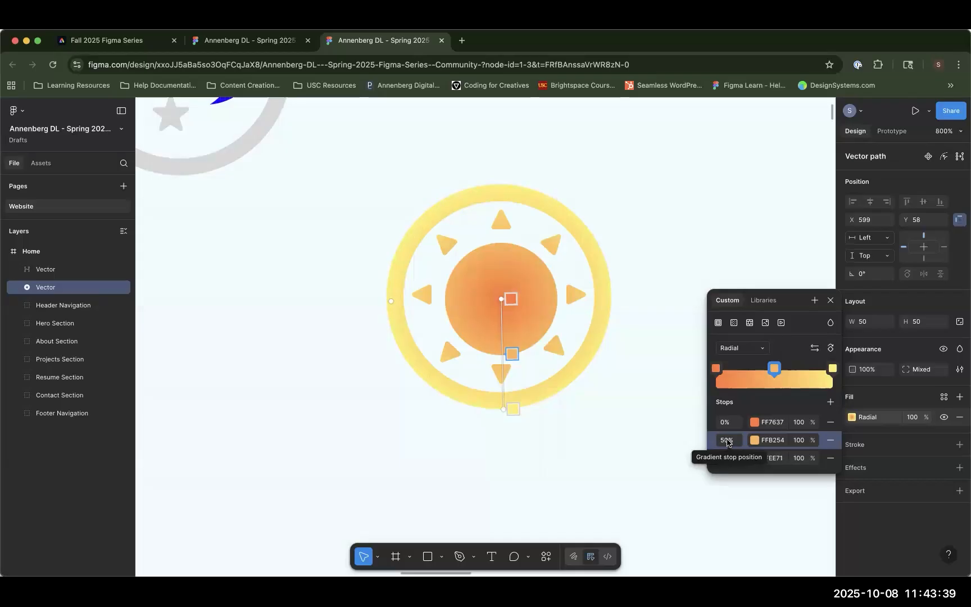
left_click(735, 443)
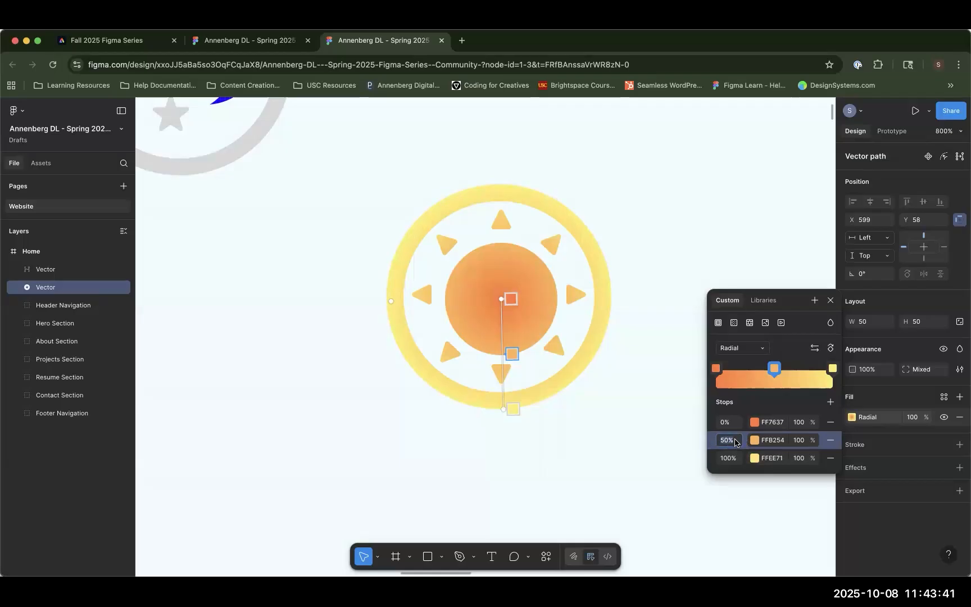
type("35")
key("Return")
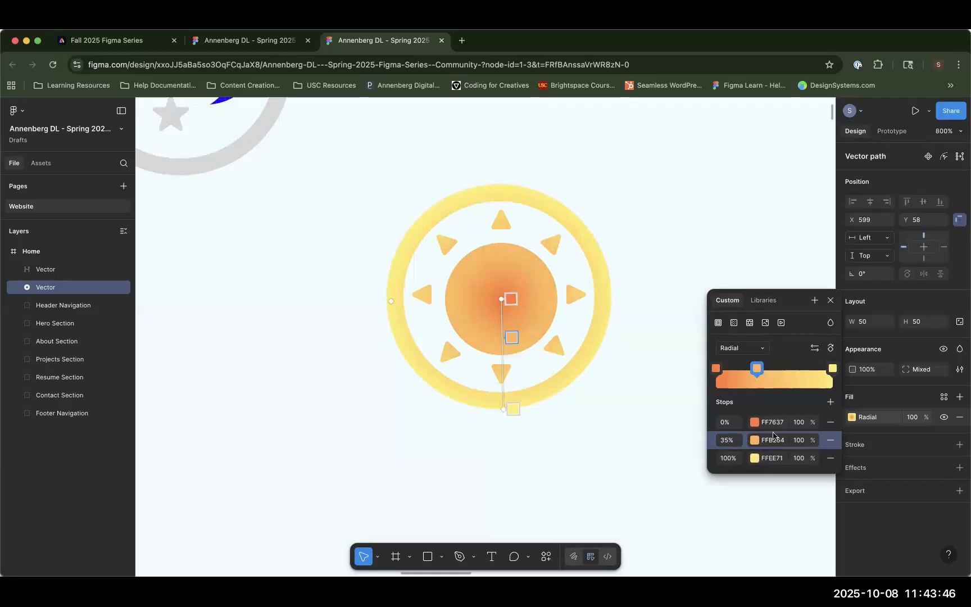
left_click(755, 440)
left_click_drag(651, 359, 625, 360)
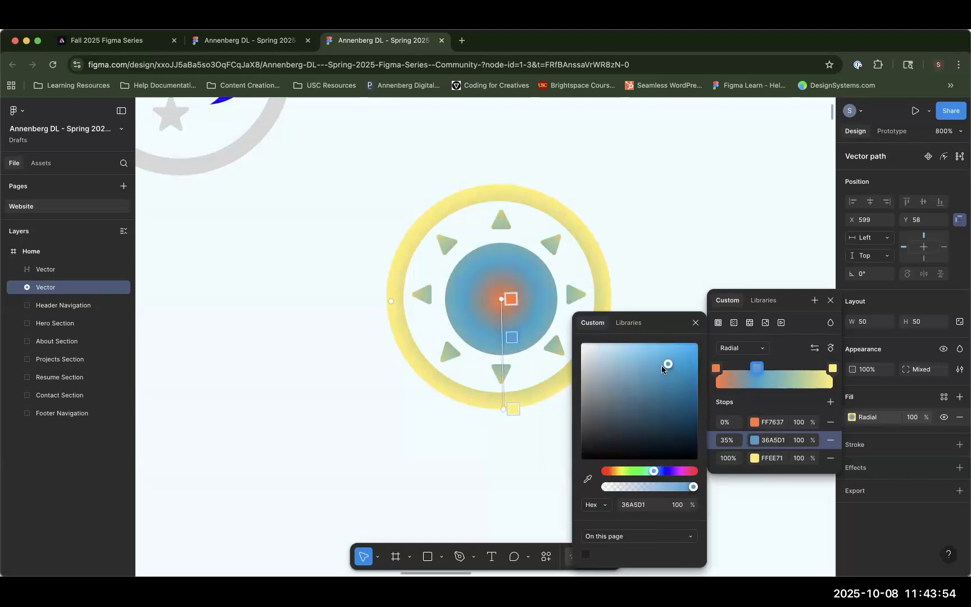
left_click_drag(661, 365, 688, 384)
left_click(830, 440)
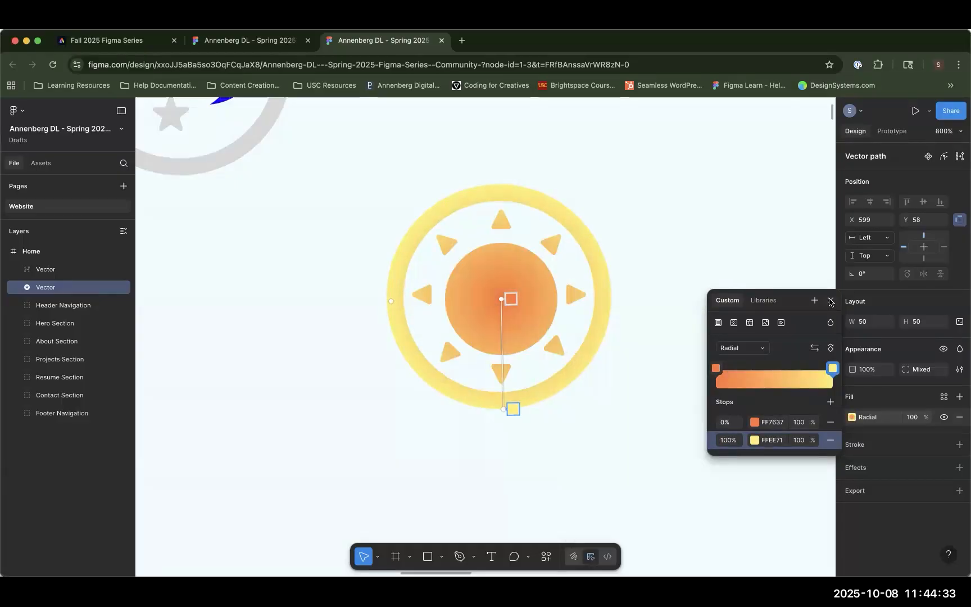
- Close the gradient editor and zoom out to see the sun in the header
left_click(831, 300)
key("super+minus")
key("super+minus")
key("space")
- Scroll down past the hero heading and zoom out to show the whole project tile grid
left_click_drag(331, 503, 399, 317)
scroll(388, 392, "down", 10)
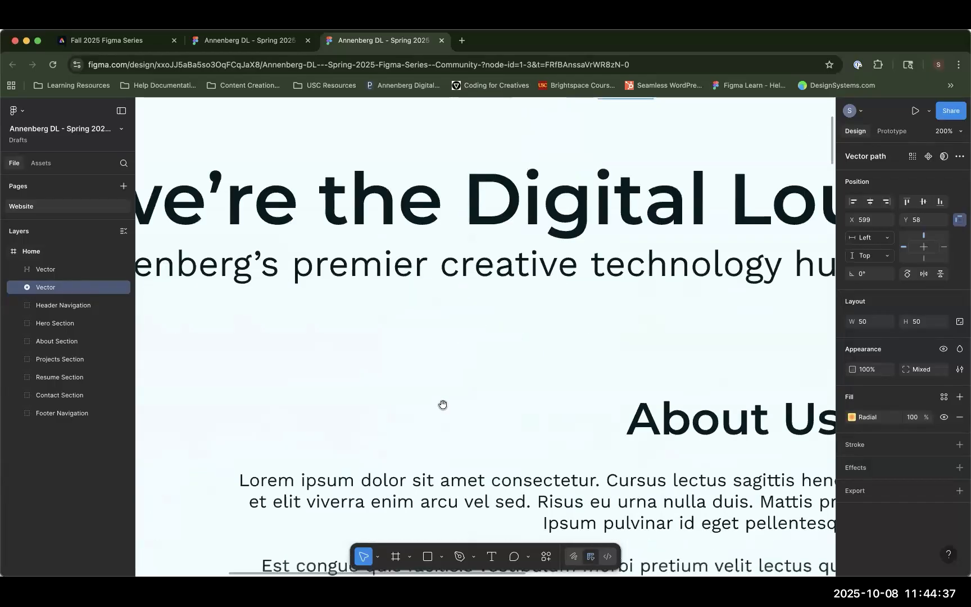
scroll(528, 141, "down", 10)
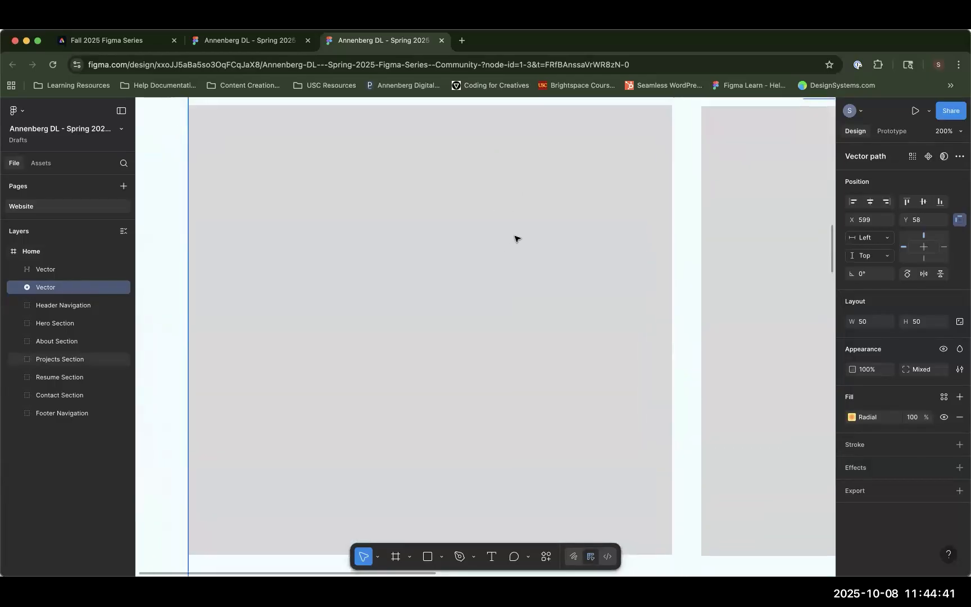
key("super+minus")
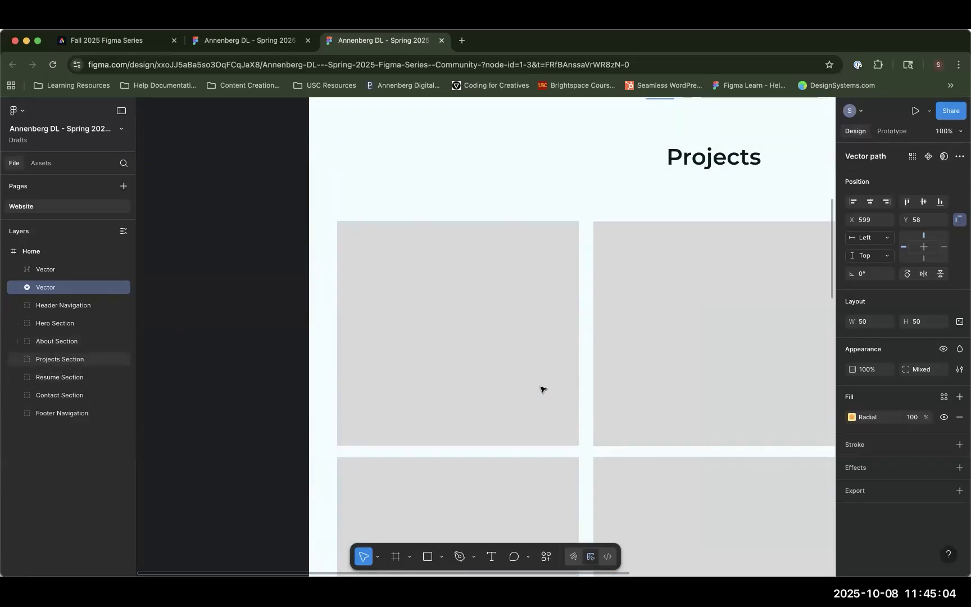
- Draw a 429×401 rectangle at X 51, Y 1030 over the first project tile
left_click(428, 556)
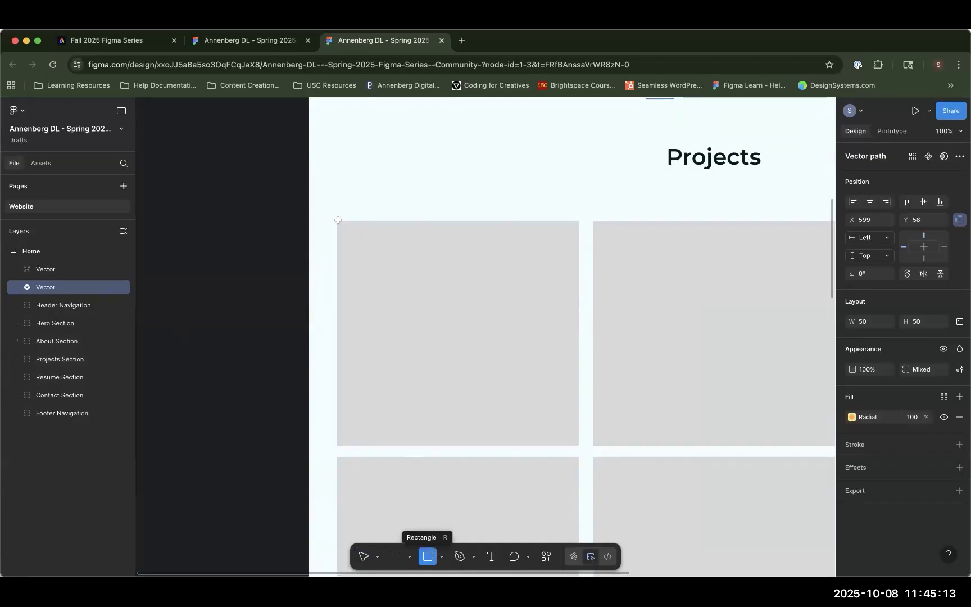
left_click_drag(337, 221, 415, 286)
left_click_drag(474, 339, 579, 446)
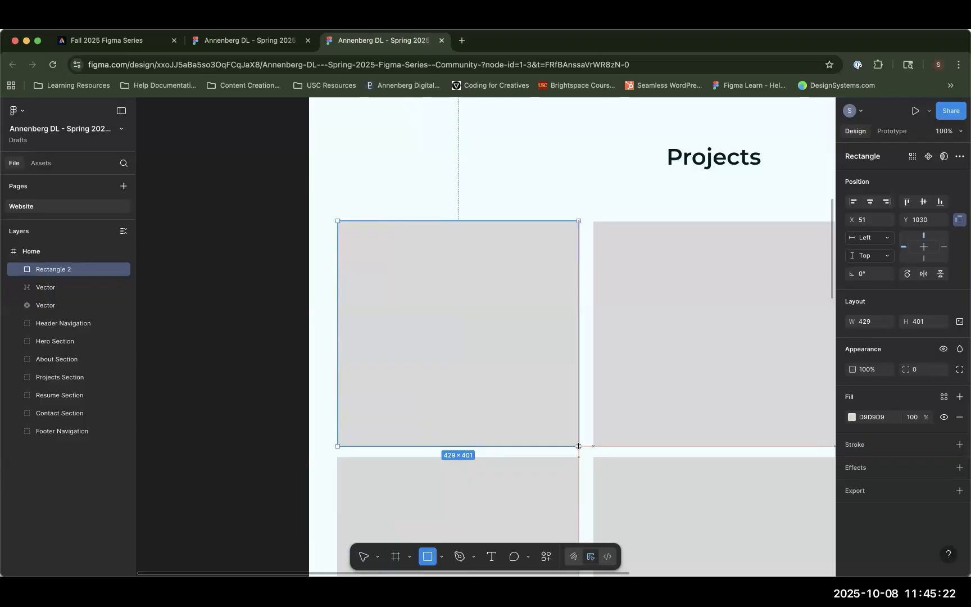
left_click_drag(579, 446, 579, 446)
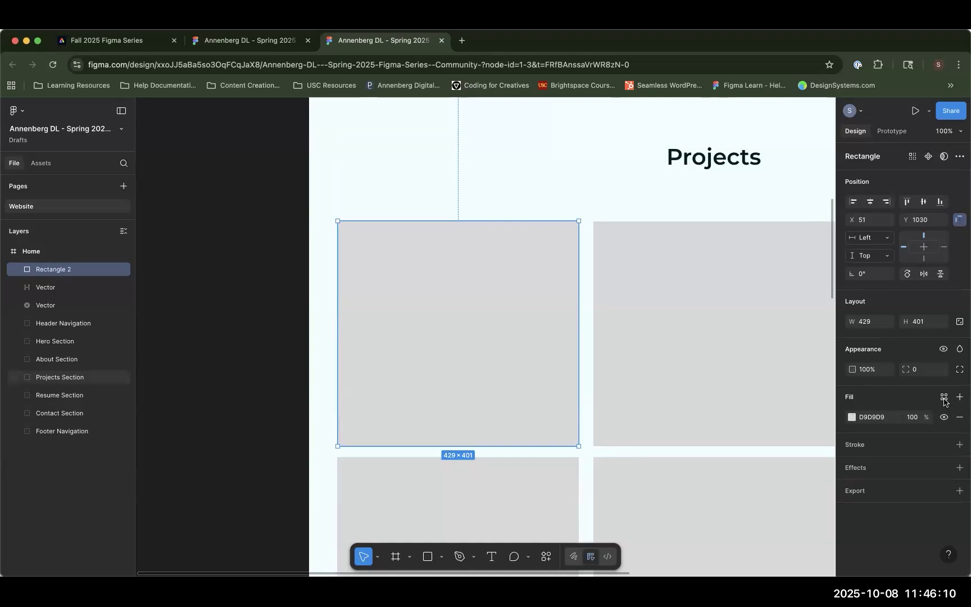
- Show the document's colour styles from the Fill section's style icon
left_click(944, 397)
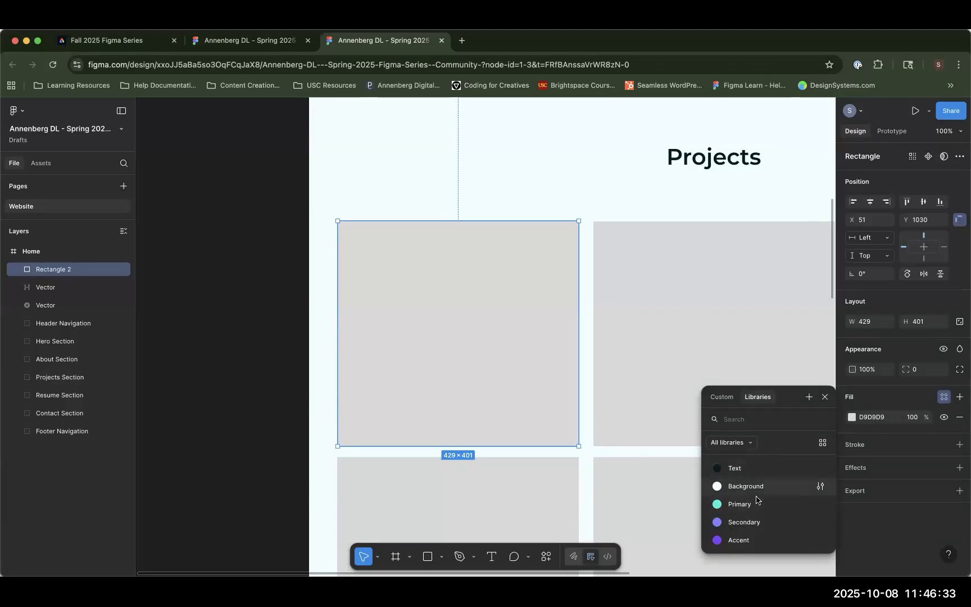
- Apply the purple Secondary style to Rectangle 2, give it a 25 corner radius, and deselect
left_click(751, 522)
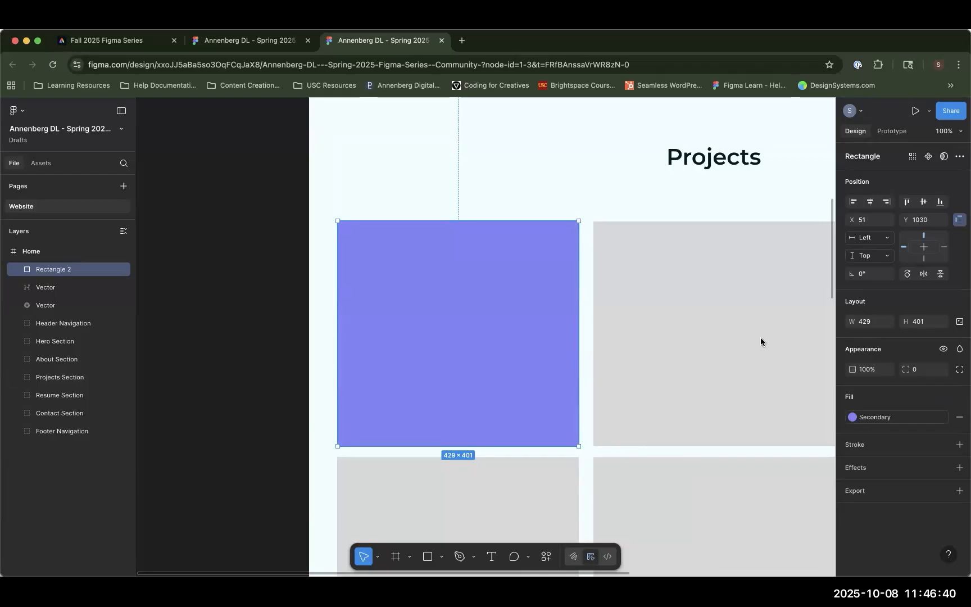
left_click(913, 370)
type("25")
key("Return")
left_click(303, 315)
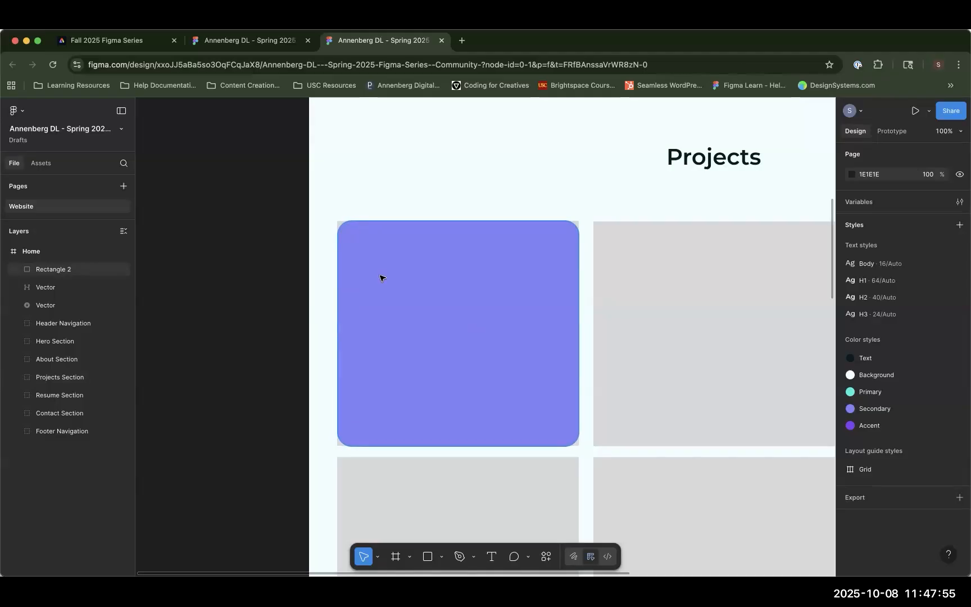
- Bring empty canvas left of the Website frame into view and pick the Rectangle tool
left_click_drag(326, 314, 426, 295)
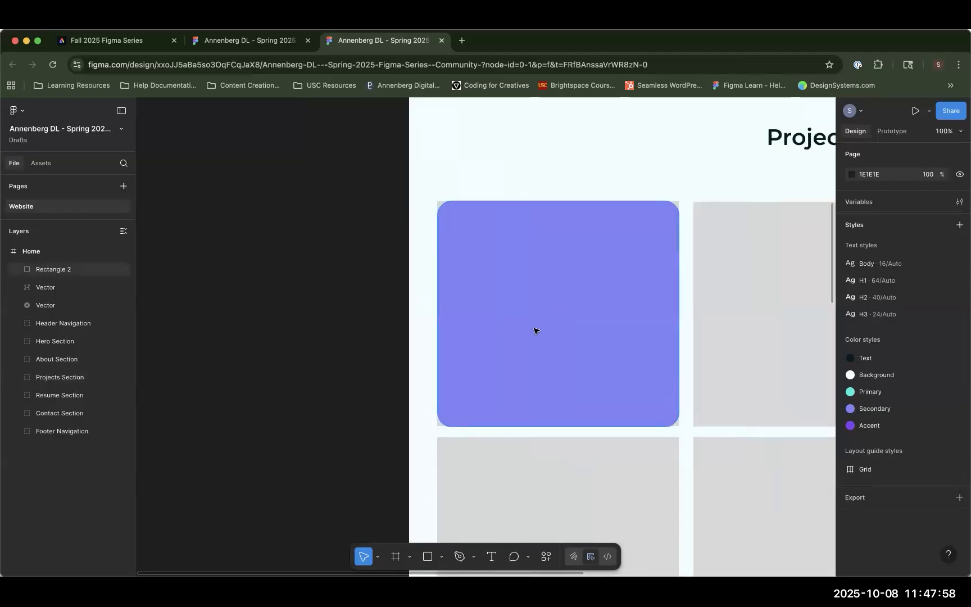
left_click(428, 555)
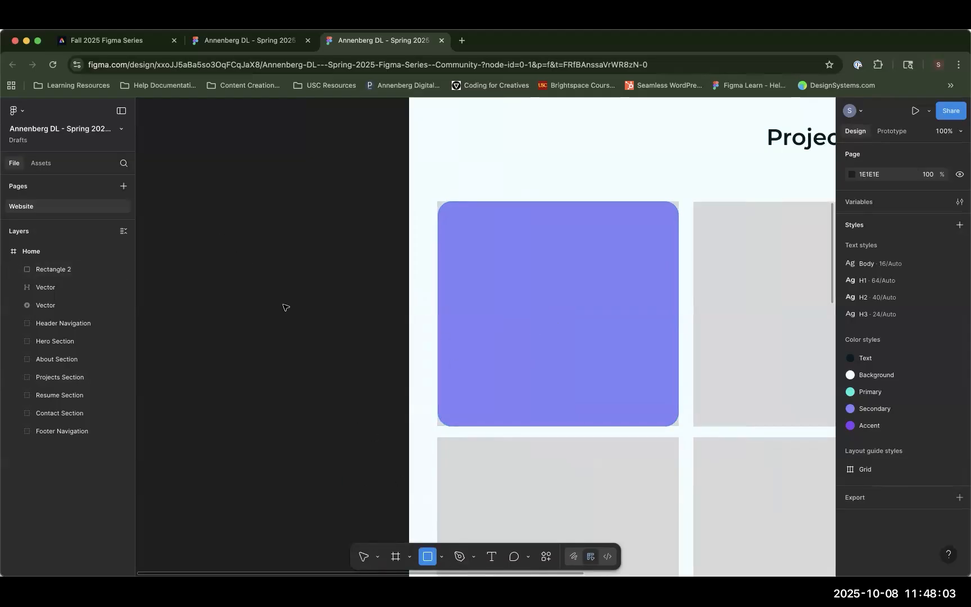
- Place a rectangle on the empty canvas, size it 430×190, and move it up-left
left_click(247, 258)
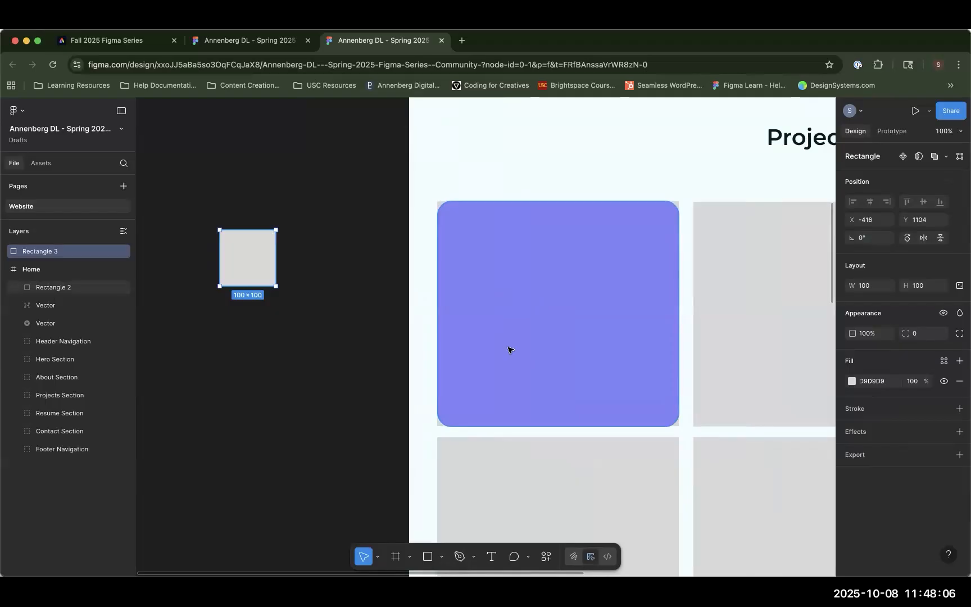
left_click(866, 289)
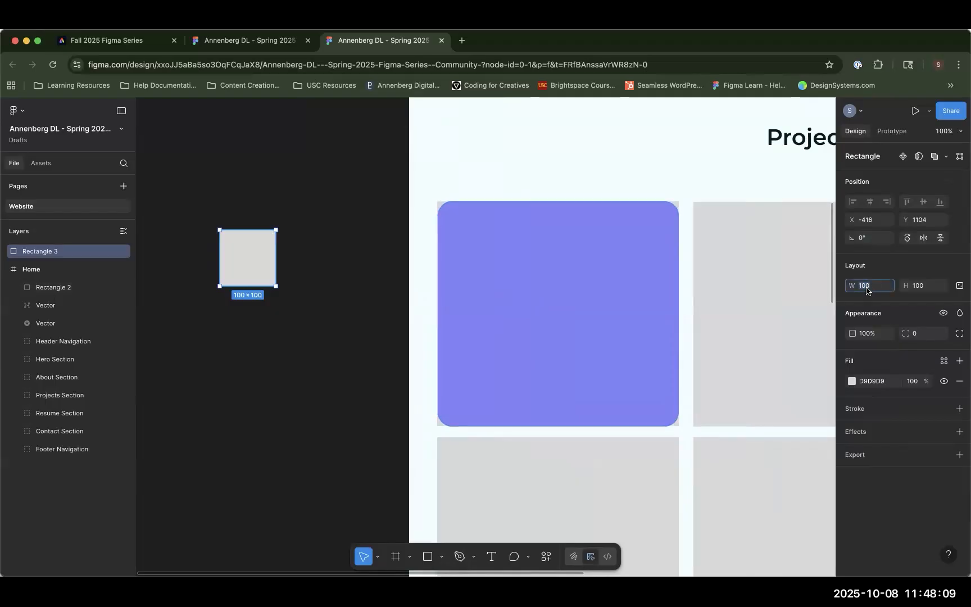
type("430")
left_click(923, 287)
type("19")
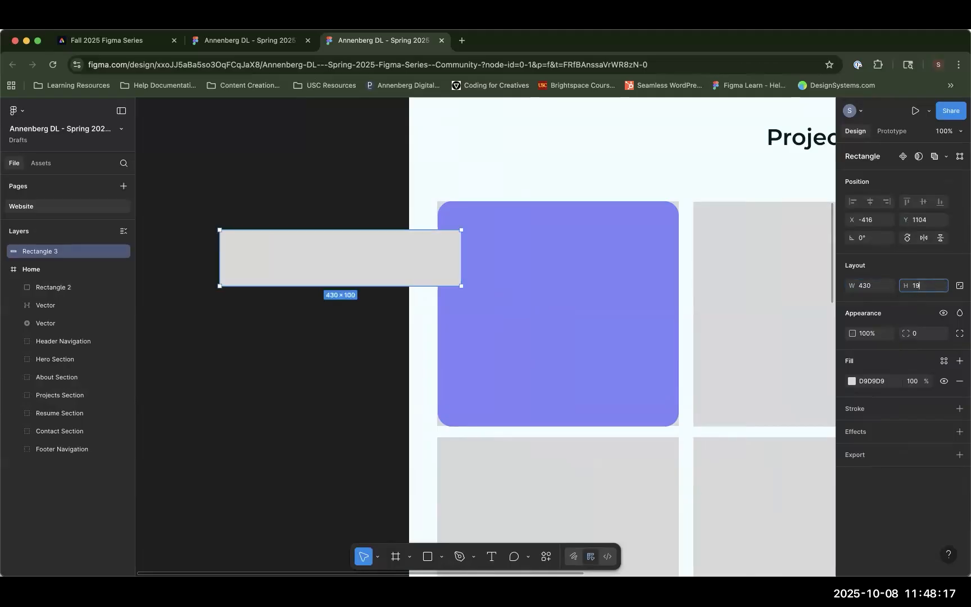
type("0")
left_click_drag(369, 300, 298, 285)
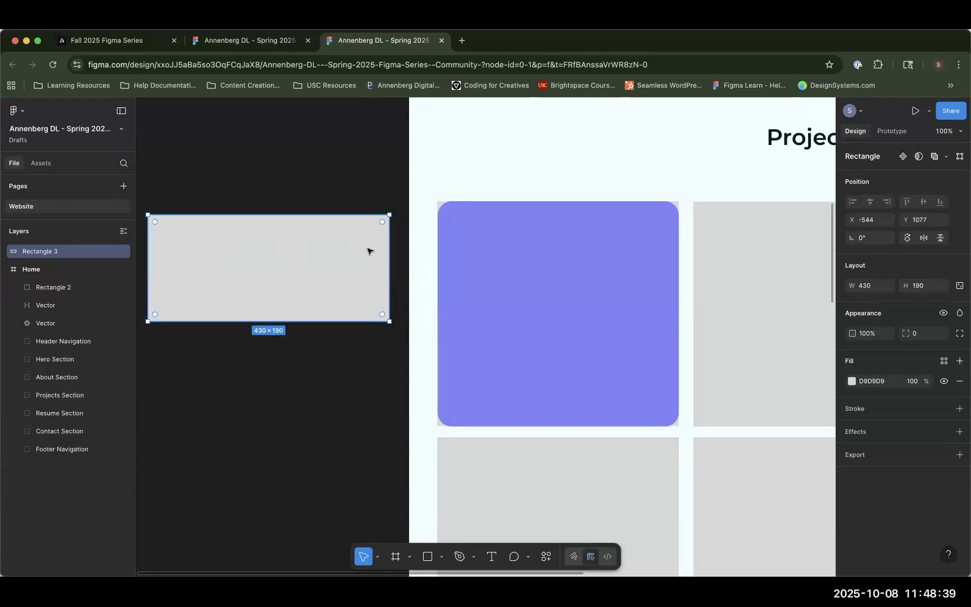
- Round only the rectangle's top-left and top-right corners to 25 using individual corners
left_click(954, 335)
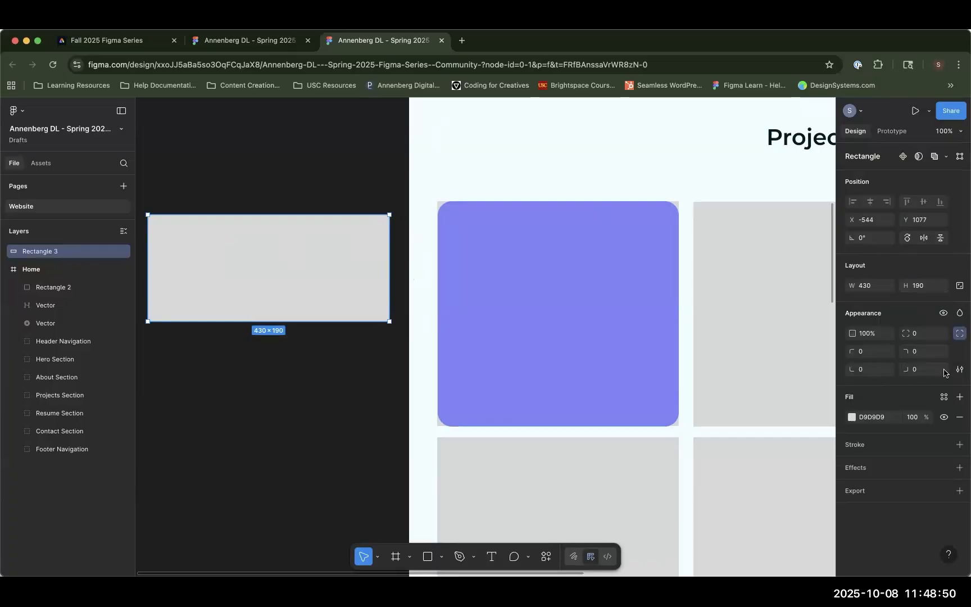
left_click(855, 349)
type("25")
left_click(911, 351)
type("25")
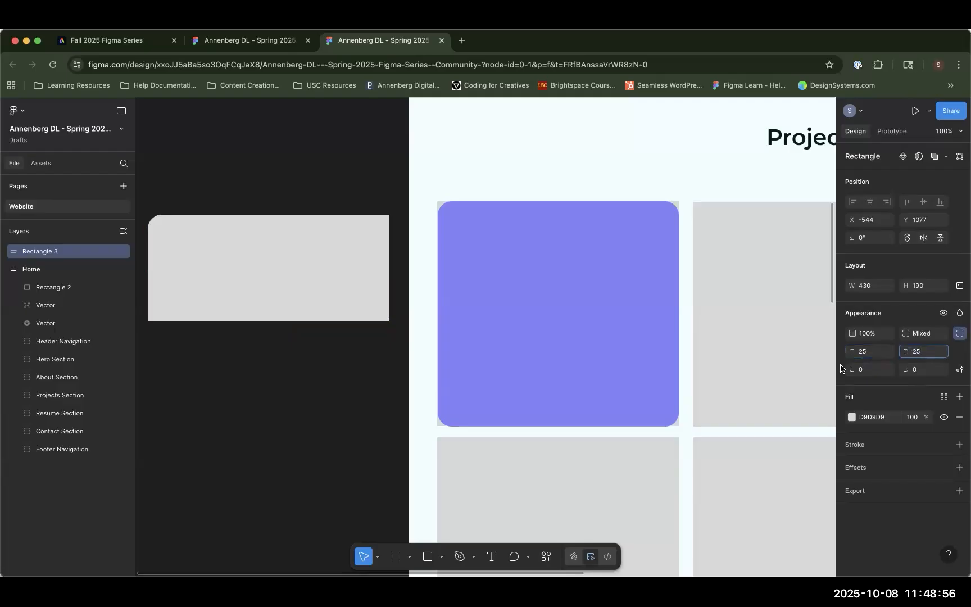
key("Return")
left_click(311, 360)
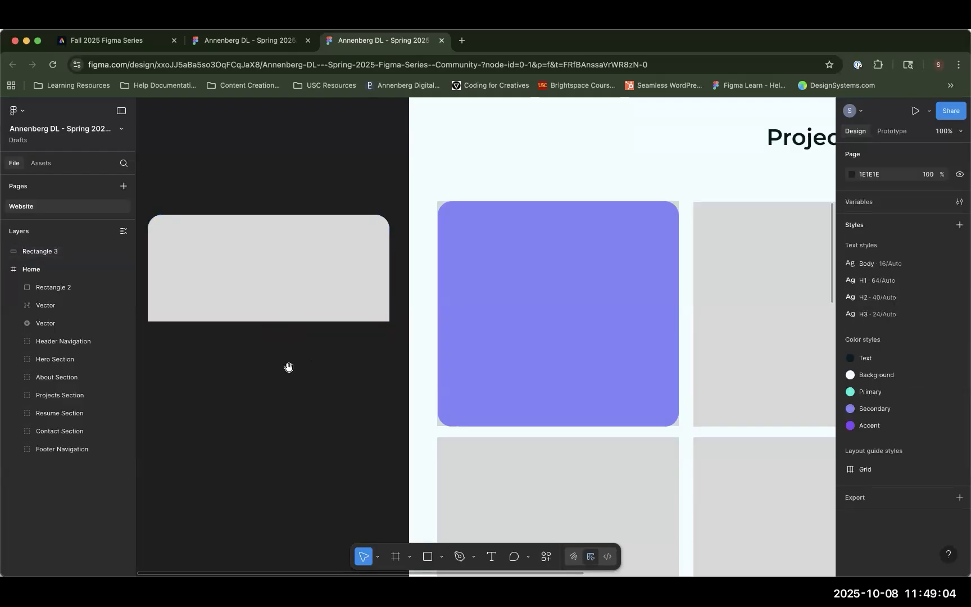
left_click_drag(289, 367, 420, 310)
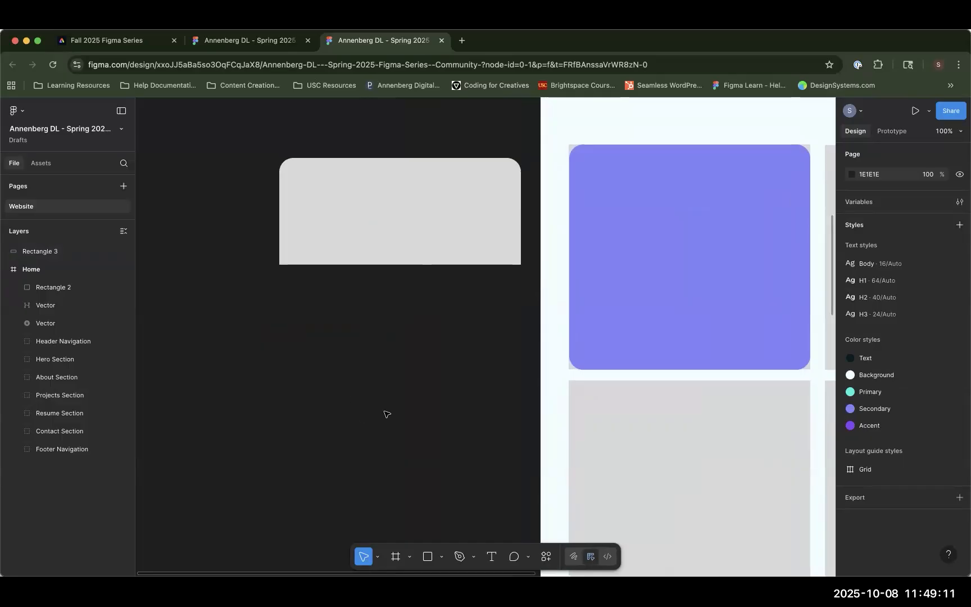
- Launch the Unsplash plugin from the canvas Plugins menu and move its window aside
right_click(311, 346)
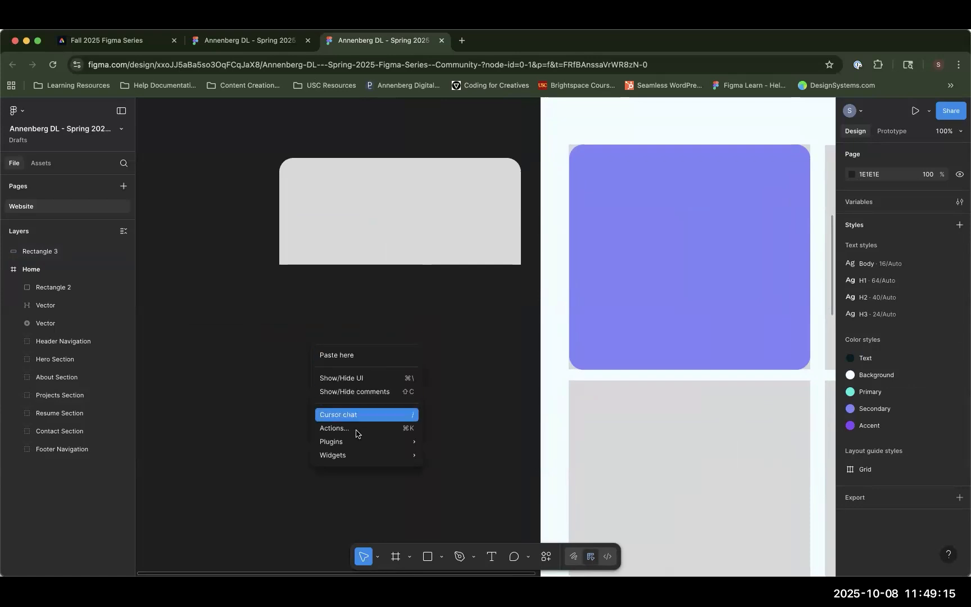
mouse_move(356, 444)
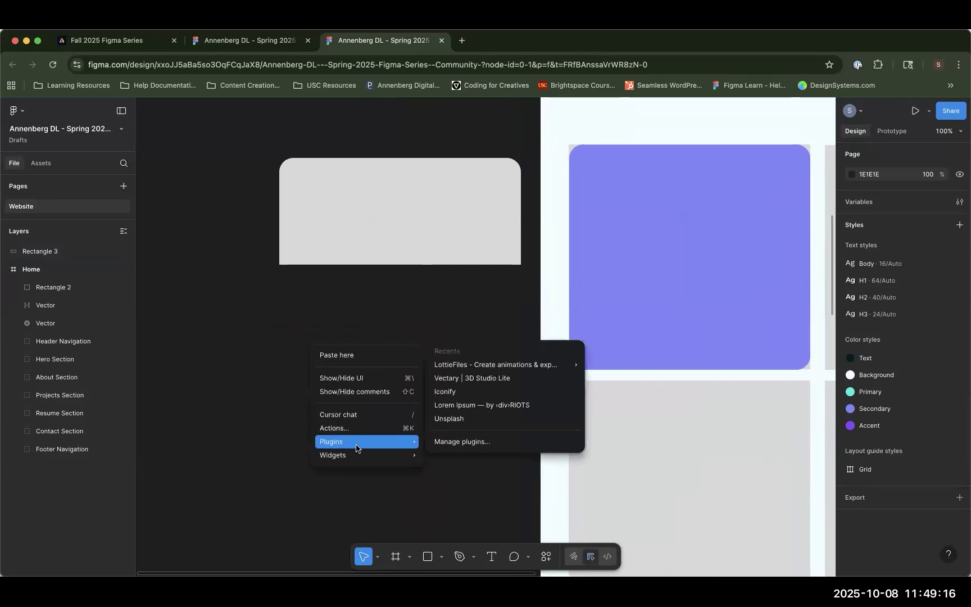
left_click(471, 420)
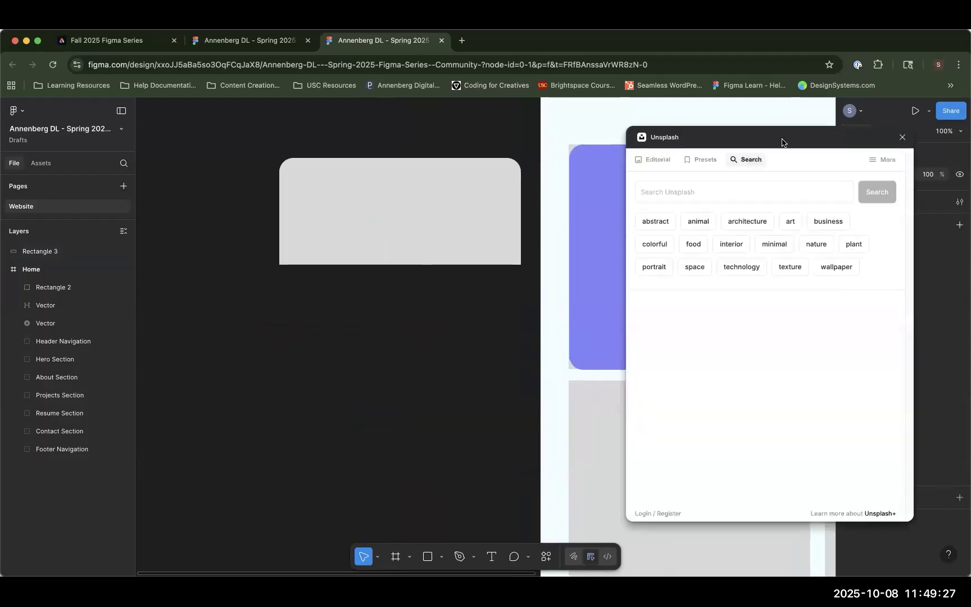
left_click_drag(781, 140, 696, 142)
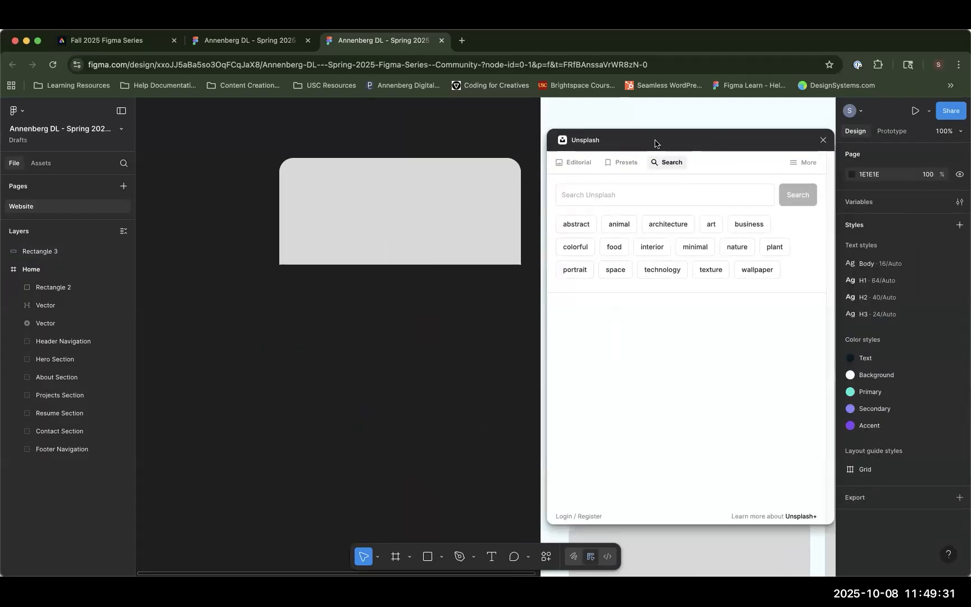
- Drop an 'abstract' Unsplash photo of pastel discs onto the canvas and close the plugin
left_click(589, 226)
scroll(759, 335, "down", 10)
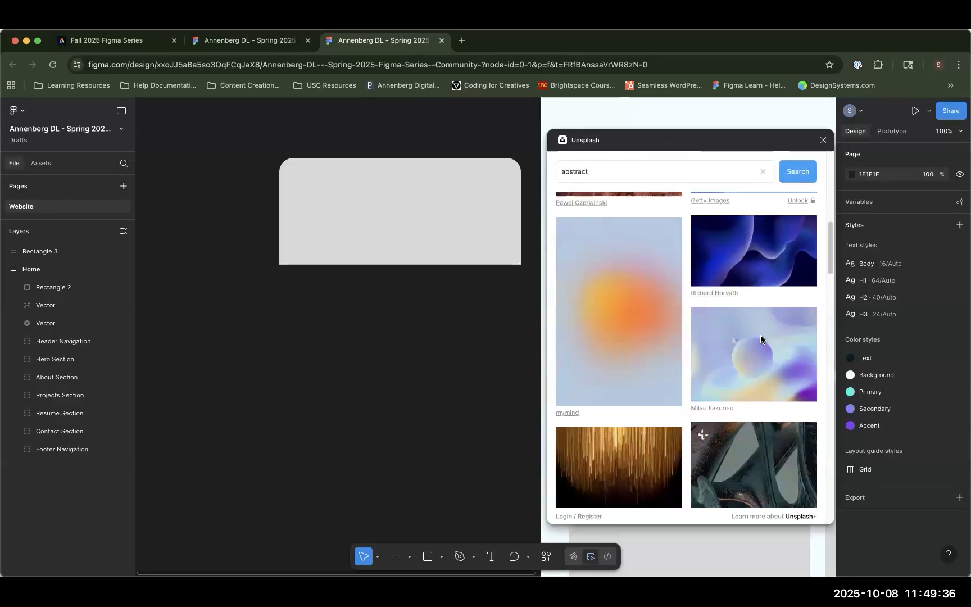
scroll(760, 339, "down", 5)
scroll(759, 342, "down", 5)
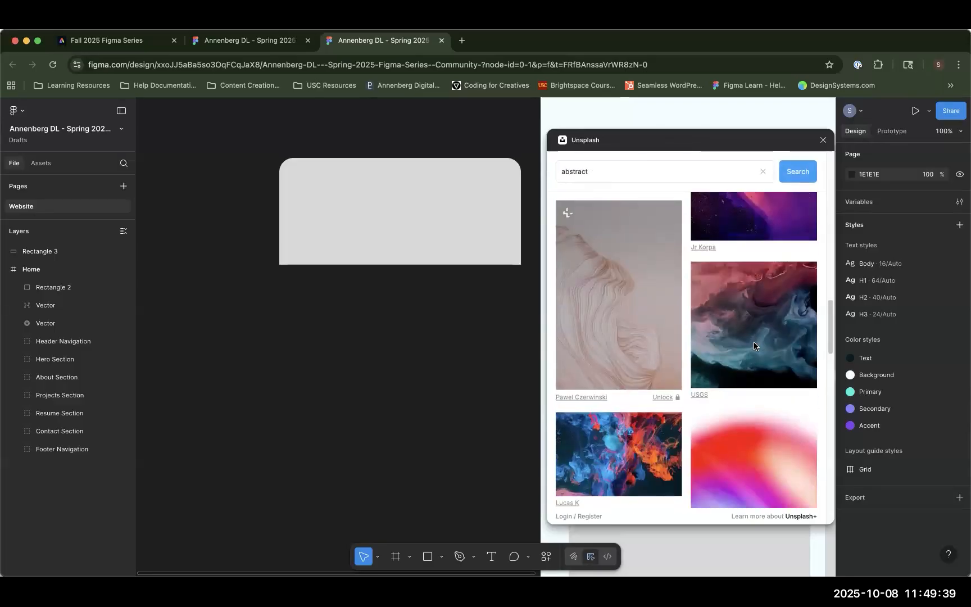
scroll(731, 340, "up", 4)
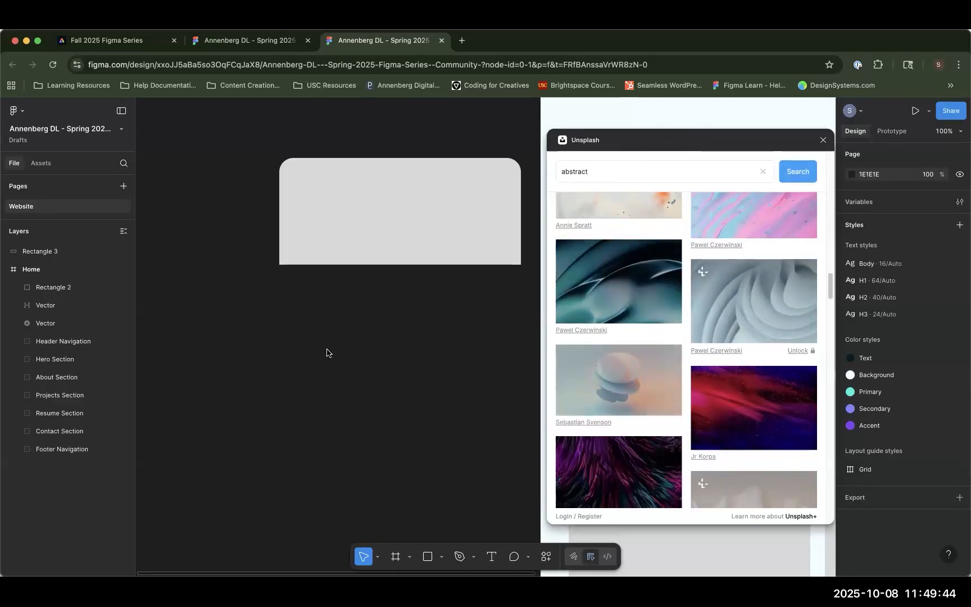
left_click_drag(327, 352, 328, 353)
left_click(823, 142)
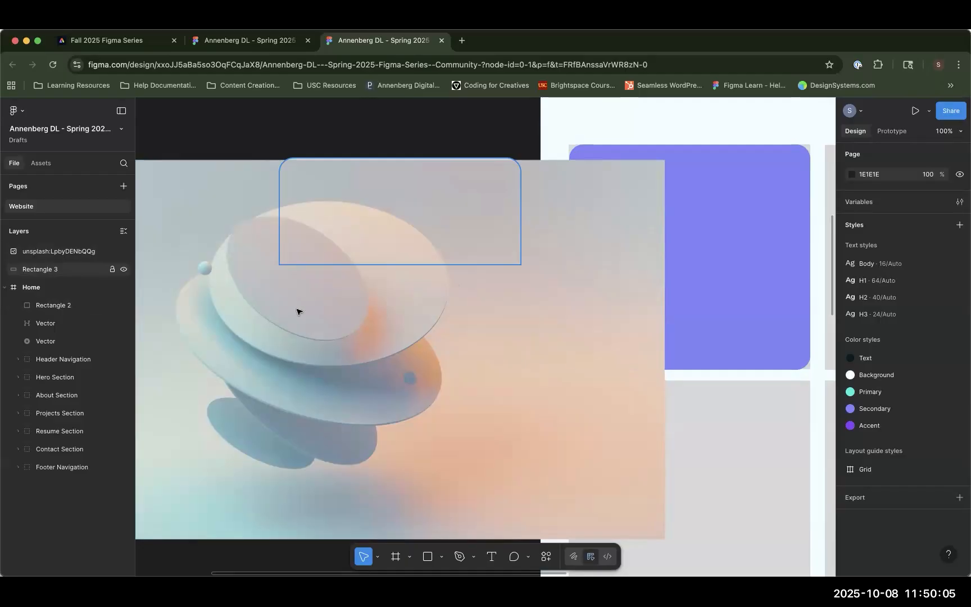
- Position the disc photo over Rectangle 3 and right-click both selected layers
left_click_drag(390, 217, 366, 302)
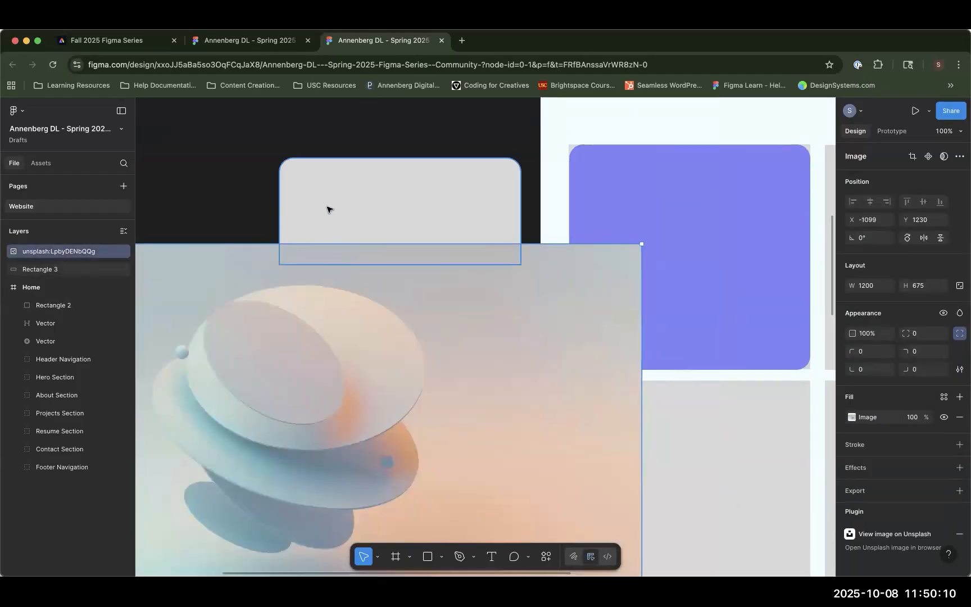
left_click_drag(395, 203, 354, 217)
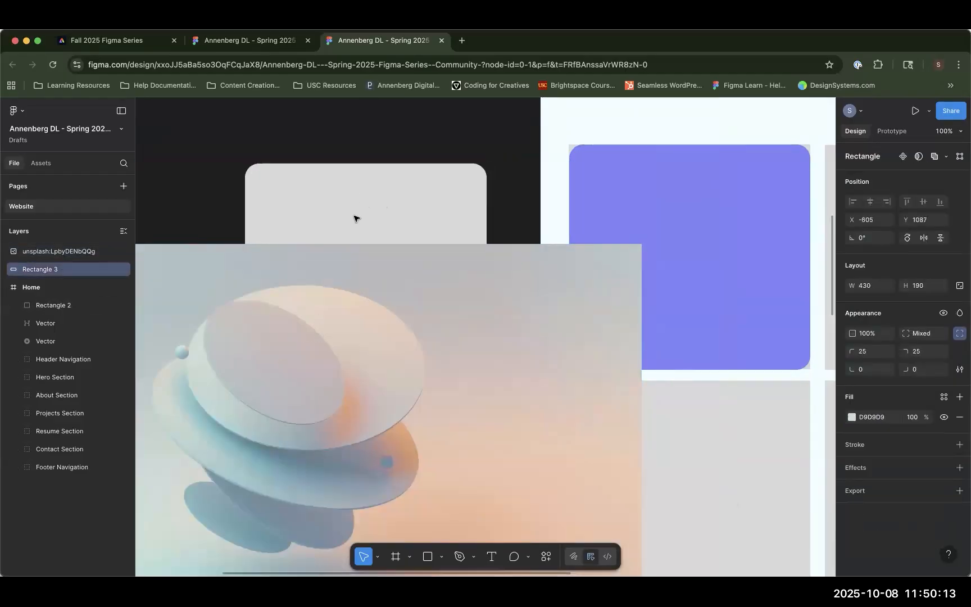
left_click_drag(340, 380, 386, 222)
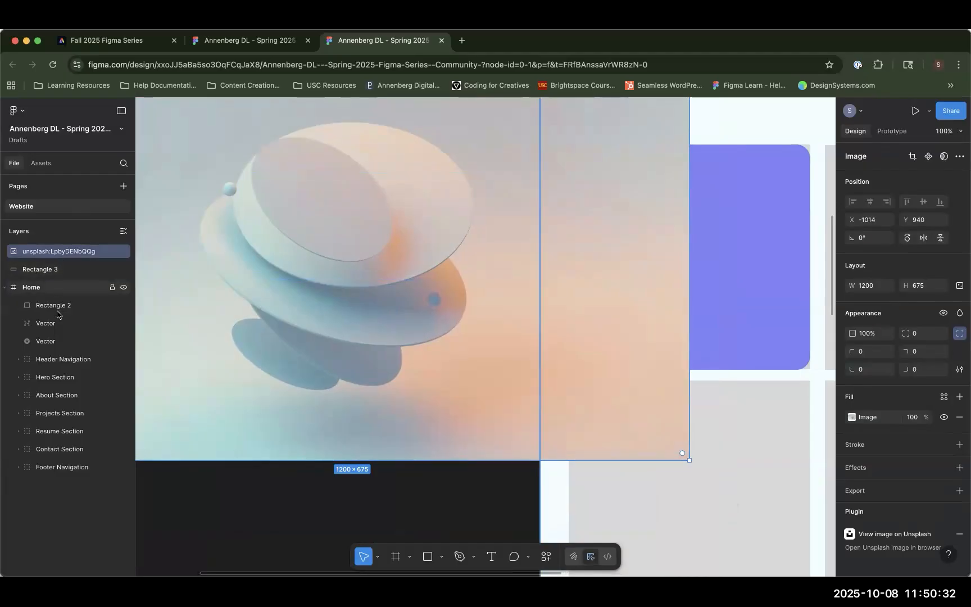
left_click(46, 271, "shift")
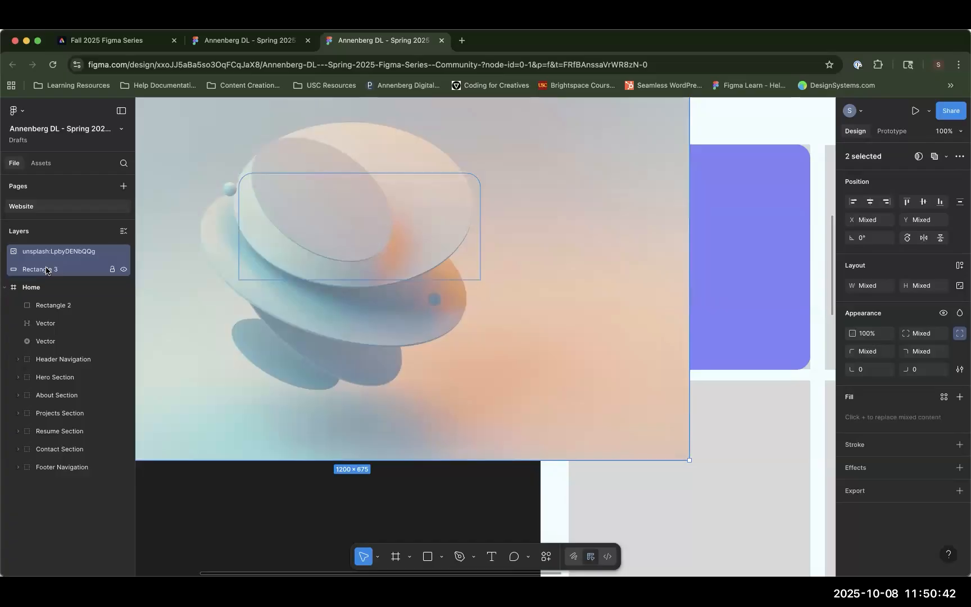
right_click(354, 243)
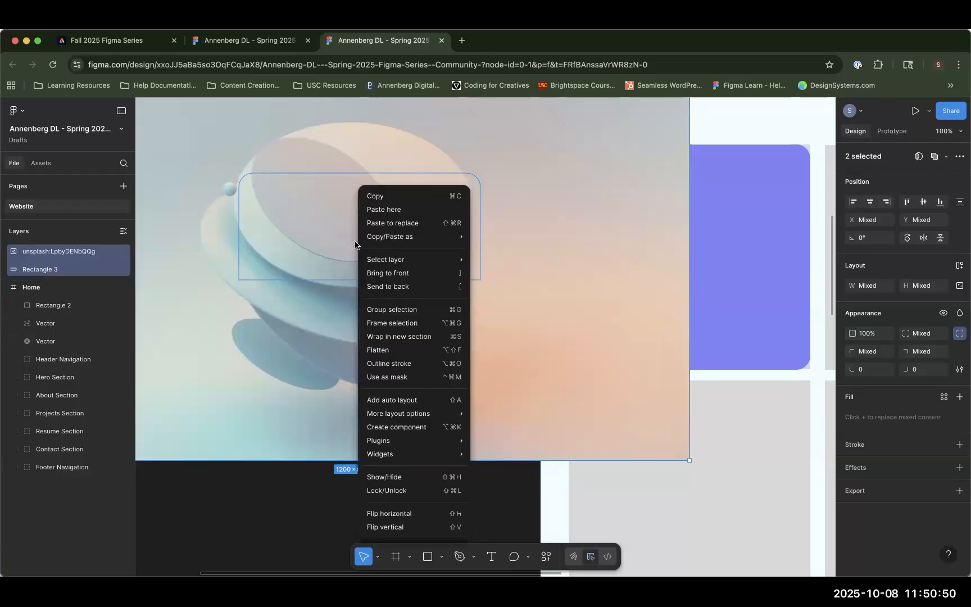
- Mask the photo with the rounded rectangle, resize it to 925×441, and frame the discs
left_click(393, 379)
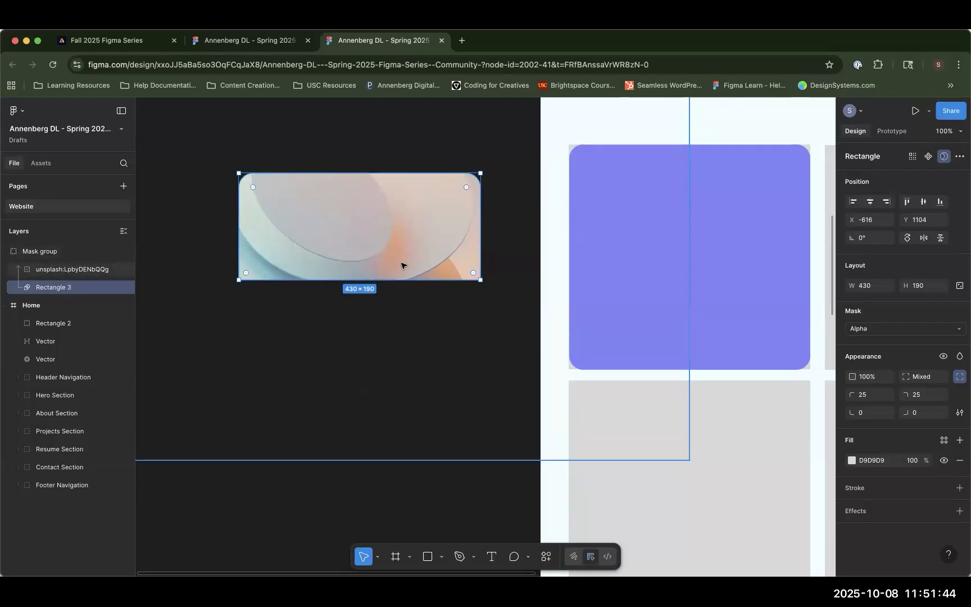
left_click(68, 271)
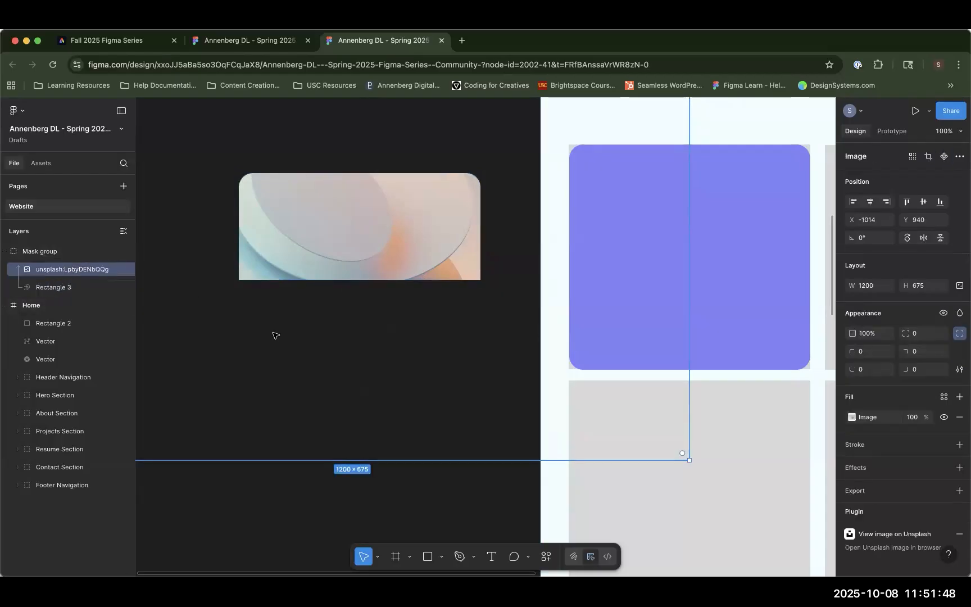
left_click_drag(689, 459, 535, 330)
left_click_drag(389, 257, 432, 237)
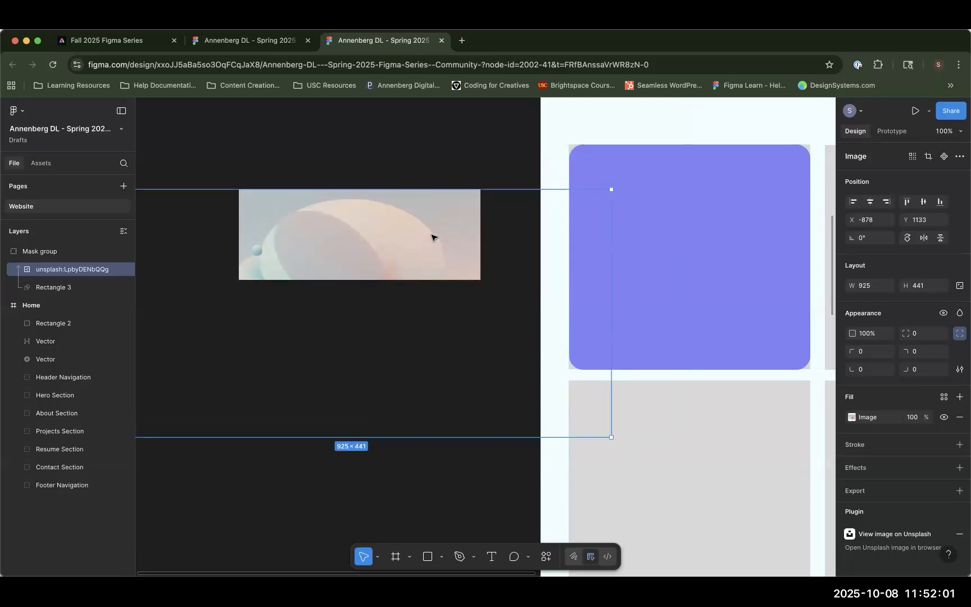
left_click_drag(433, 237, 431, 250)
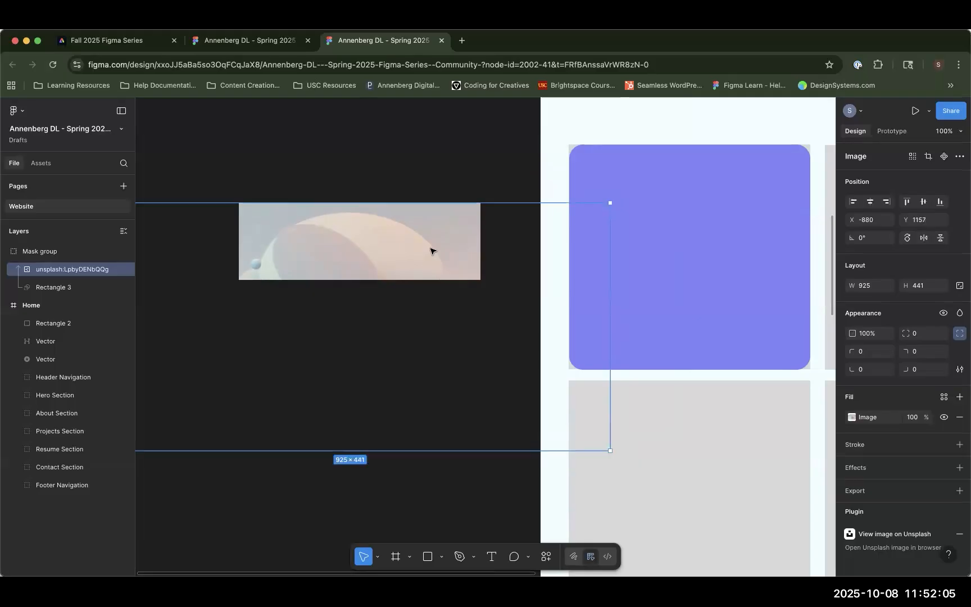
left_click_drag(430, 250, 442, 190)
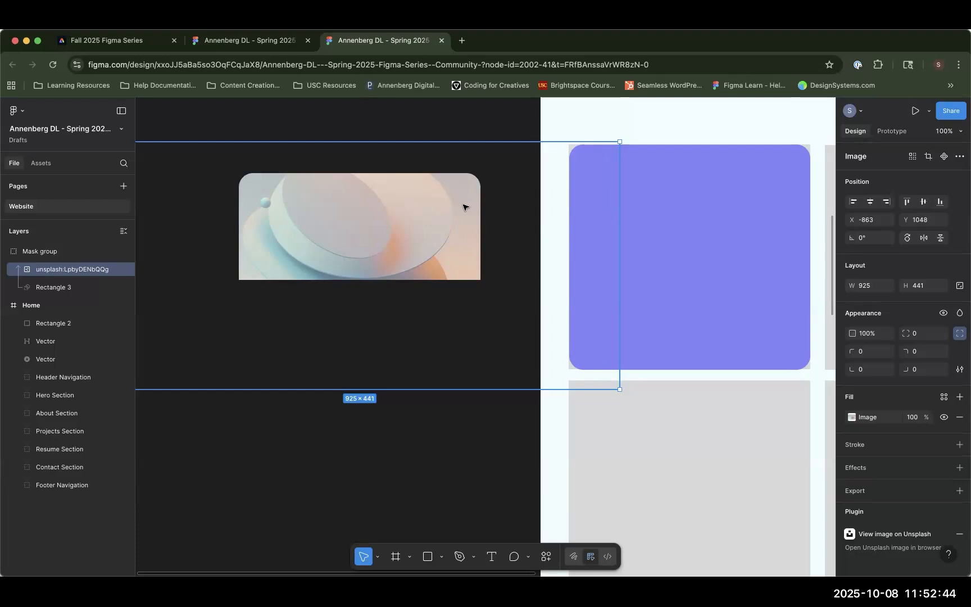
left_click_drag(449, 214, 456, 214)
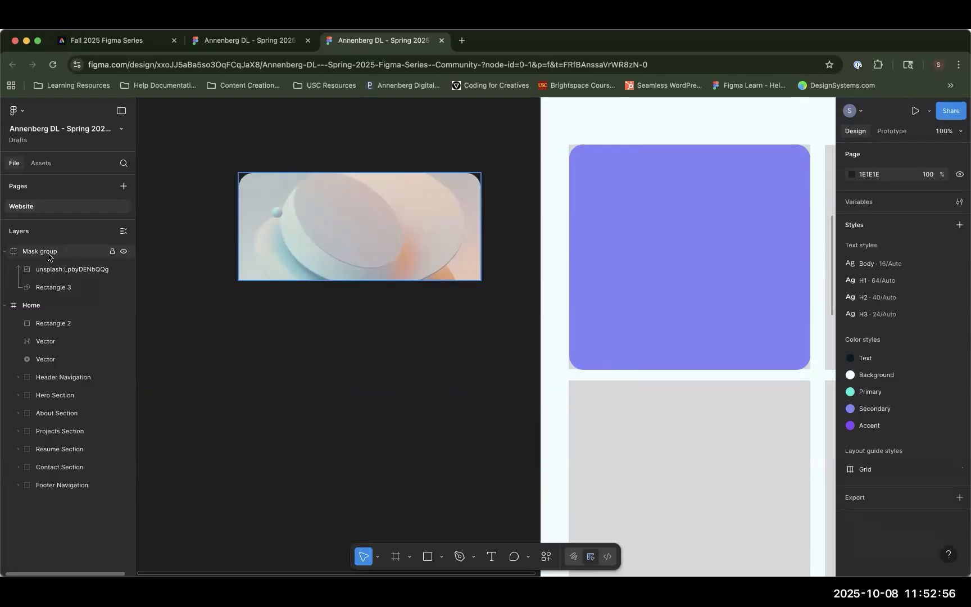
- Move the masked image group onto the top of the purple project card
left_click(48, 253)
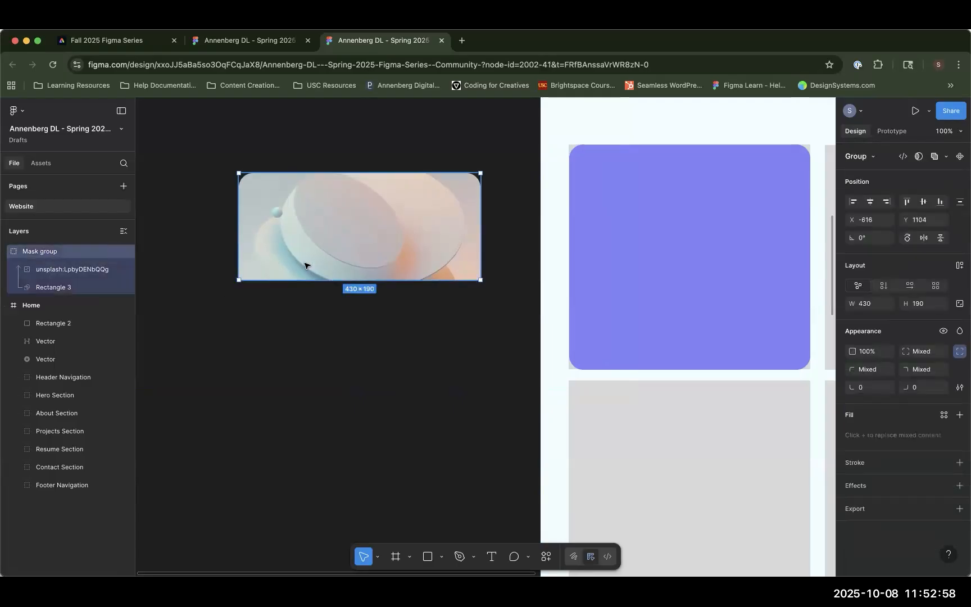
left_click_drag(340, 218, 670, 190)
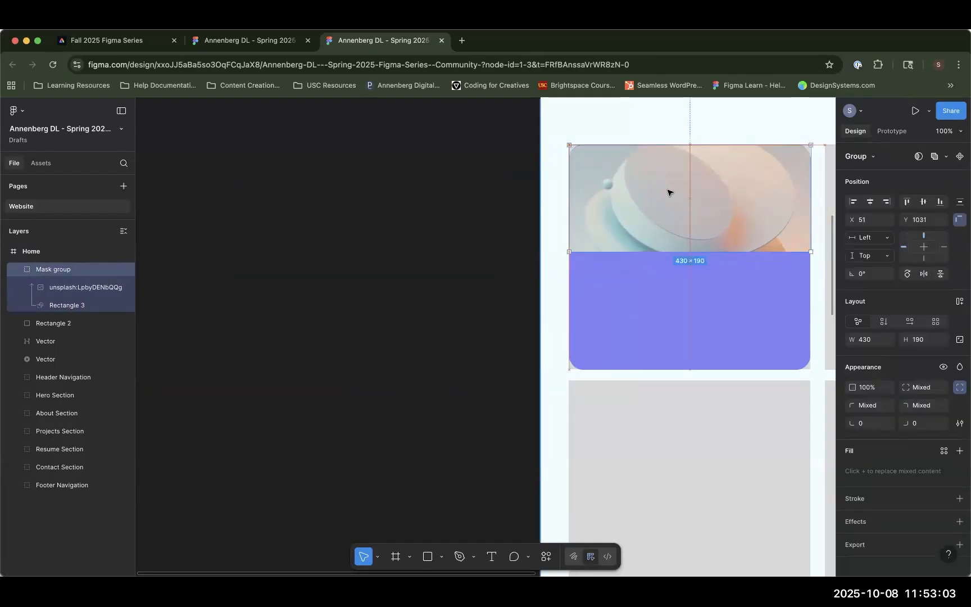
left_click(451, 299)
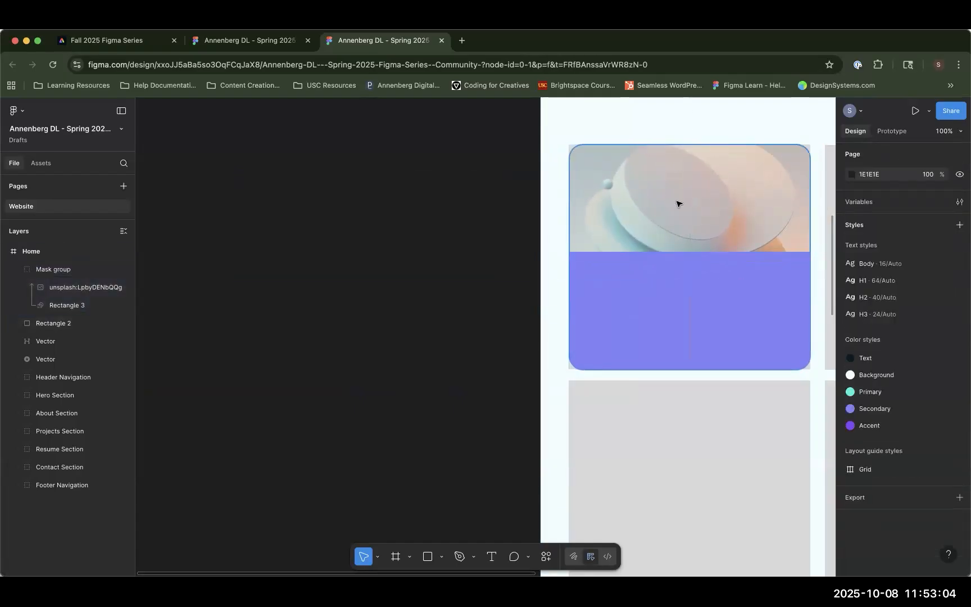
- Delete the Project 1 Placeholder layer from the Projects Section
left_click(16, 431)
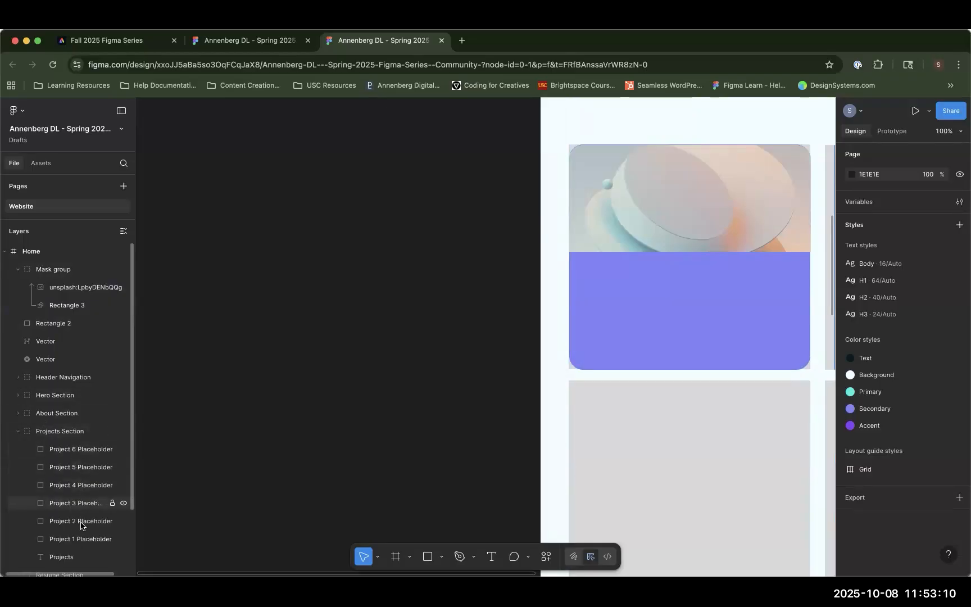
left_click(78, 541)
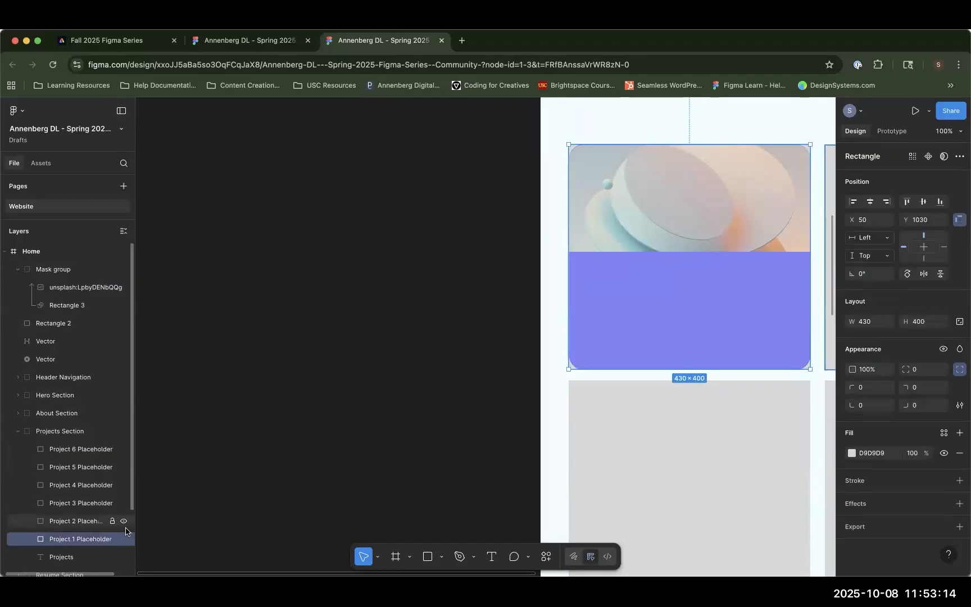
key("Delete")
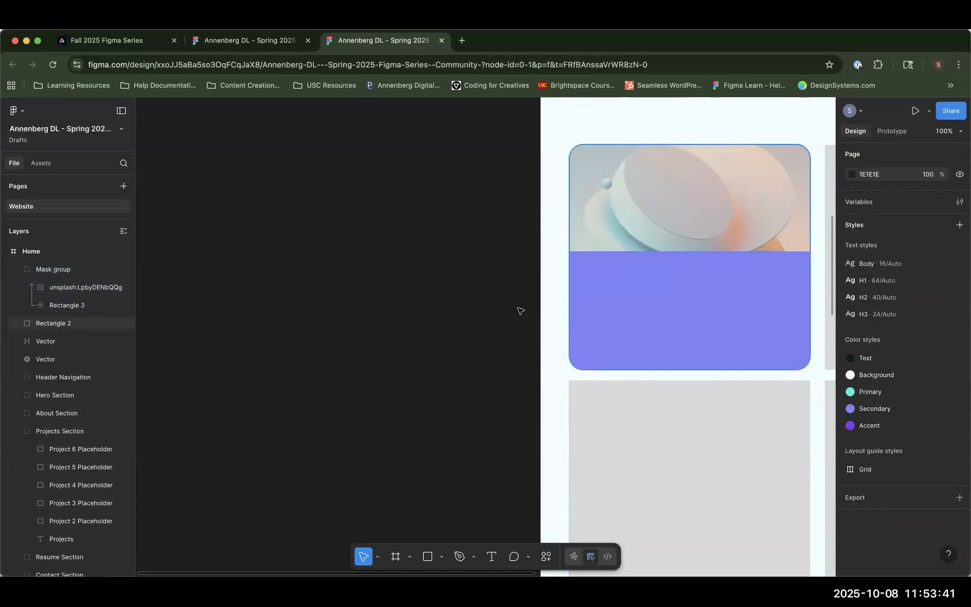
- Pan to blank canvas beside the page and start a text box at size 24
left_click_drag(440, 320, 272, 269)
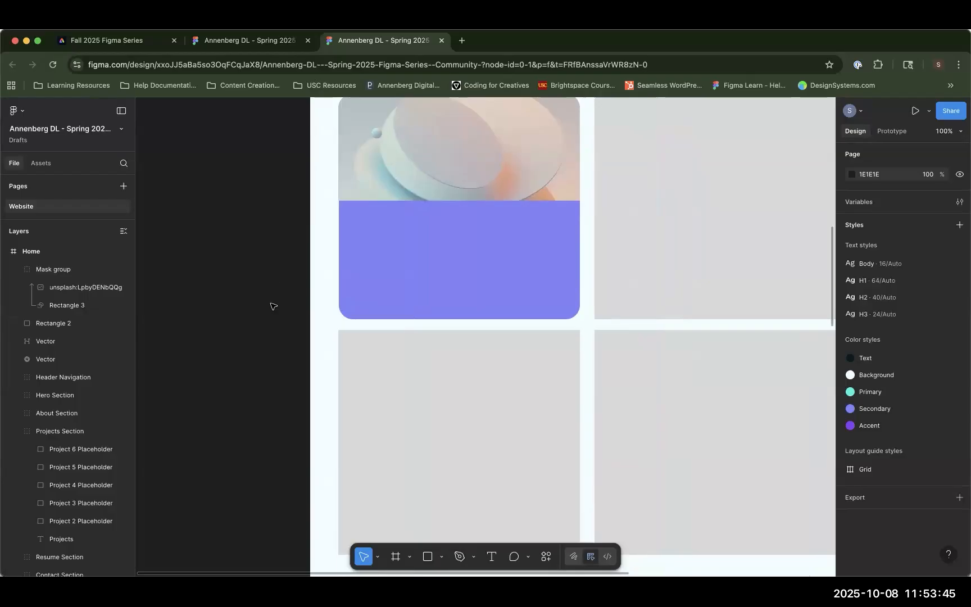
left_click_drag(264, 267, 526, 305)
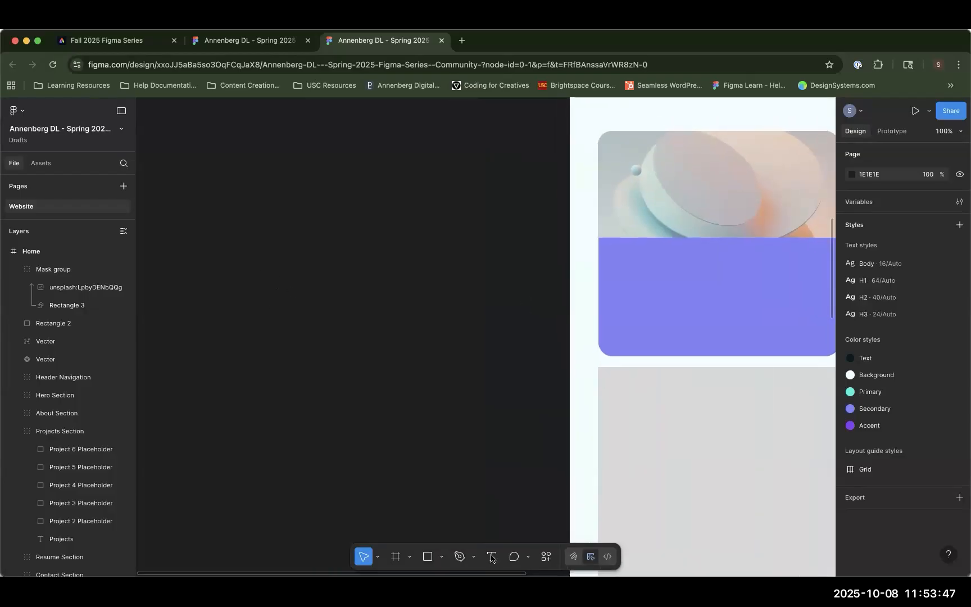
key("t")
left_click(201, 192)
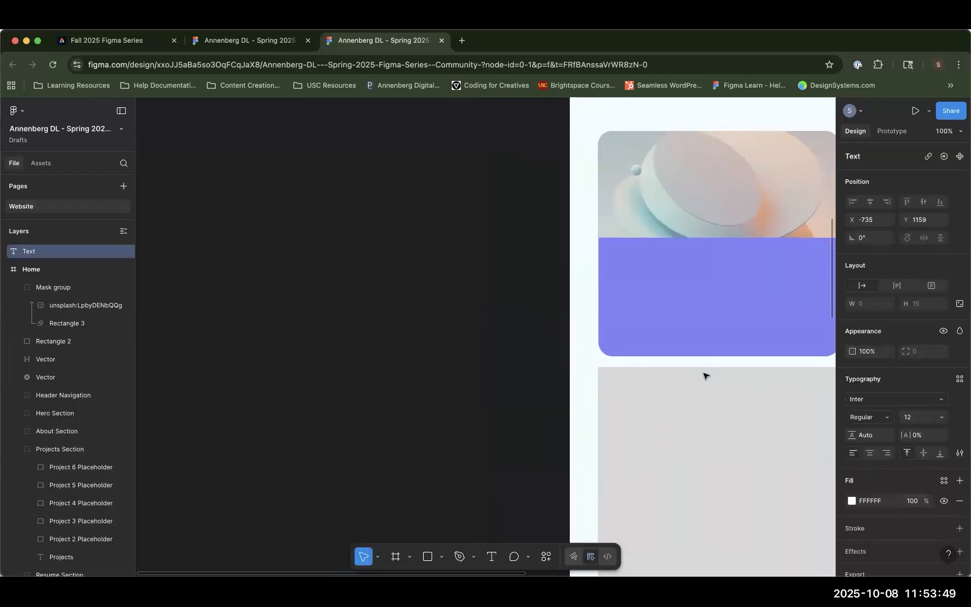
left_click(942, 421)
left_click(924, 496)
left_click(236, 235)
left_click(491, 557)
left_click(226, 241)
- Type notes: 'Project Title - H3 text style', 200px x 50px button with 25px corners, Accent color style
type("Project tT")
key("BackSpace")
type("itle -")
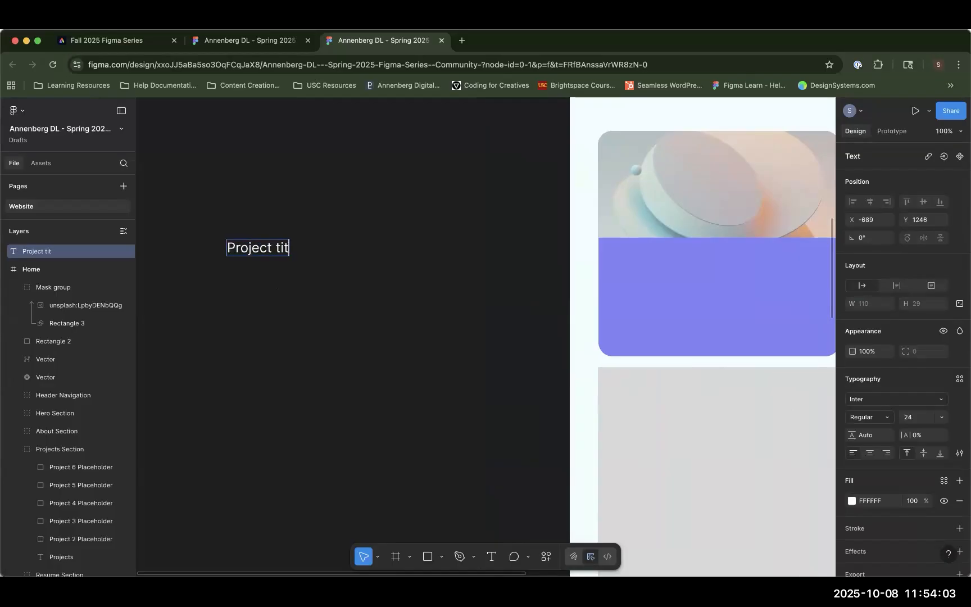
type(" H3 text")
type("style")
key("Return")
key("Return")
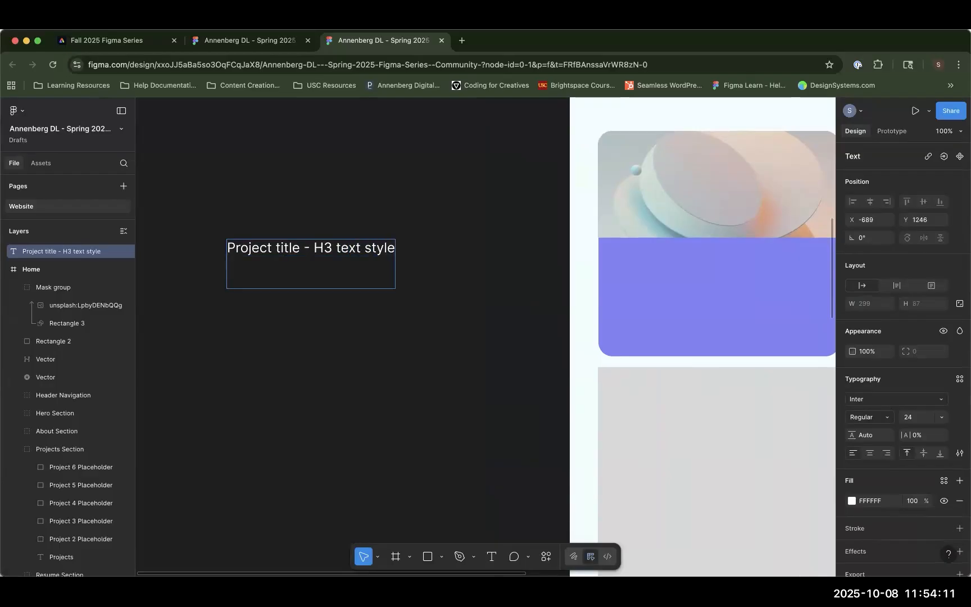
type("Button - 200px")
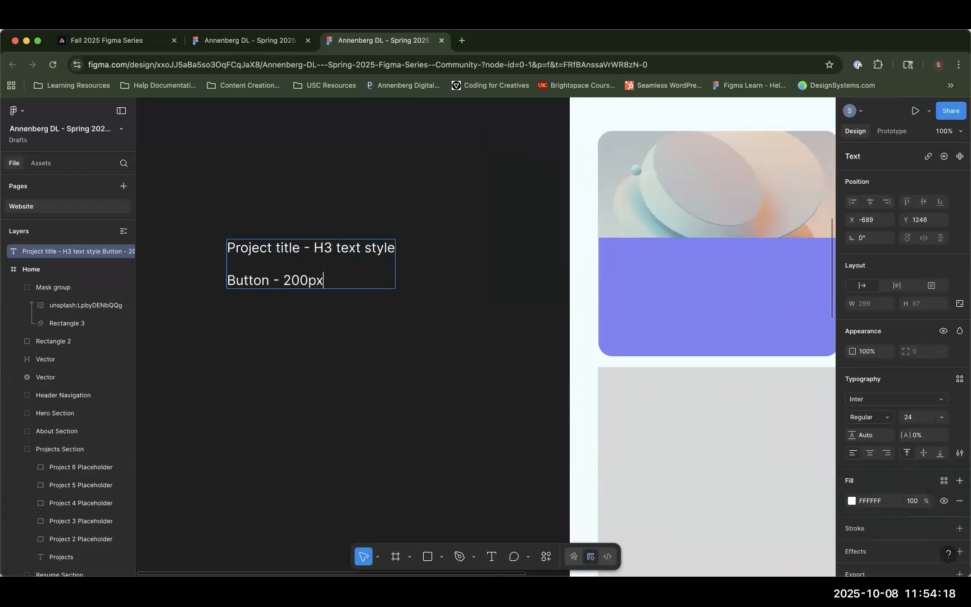
type(" x 50px; 25px")
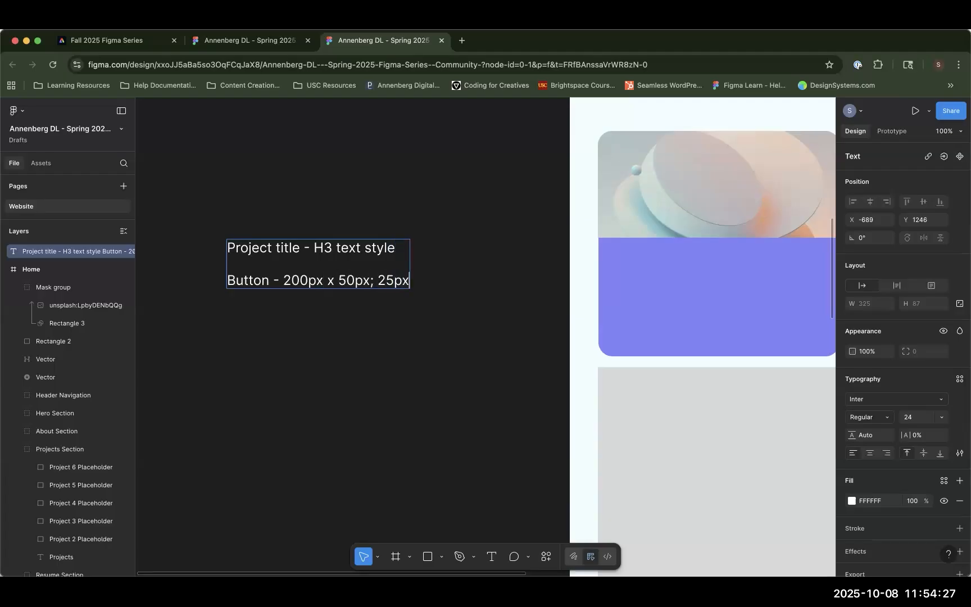
type(" rounded corners;")
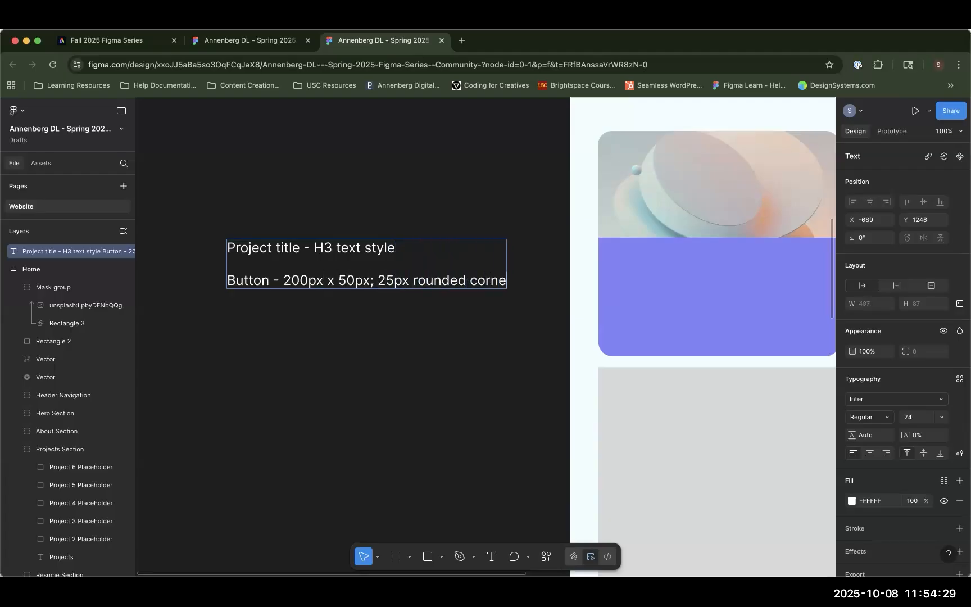
key("Return")
type("Accen")
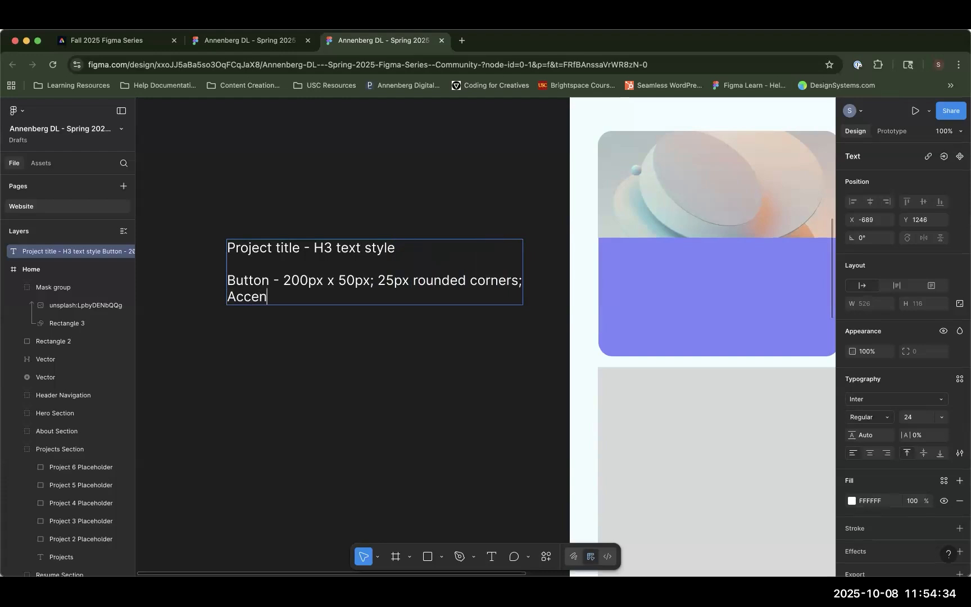
type("t color style")
key("Return")
key("Return")
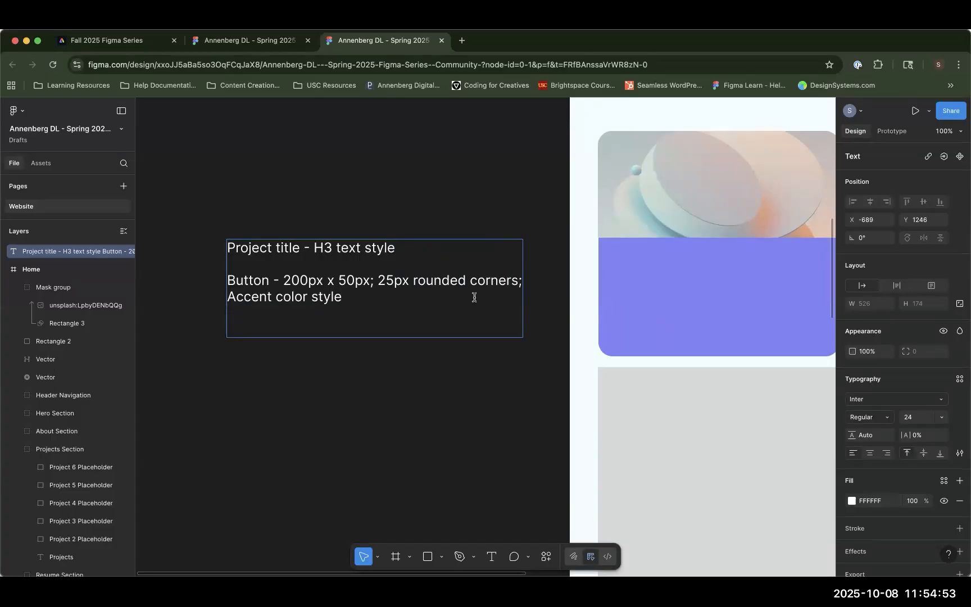
- Add drop shadow notes (blur = 4, Secondary colour, 30% opacity) and move the block up-left
type("Drop Shadow Effect")
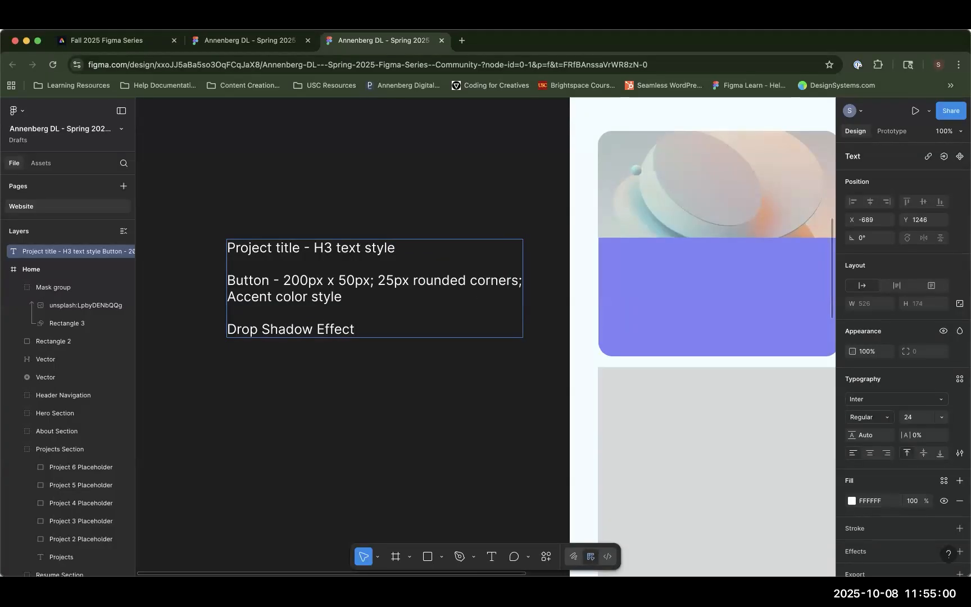
type(" -")
key("BackSpace")
type(":")
key("Return")
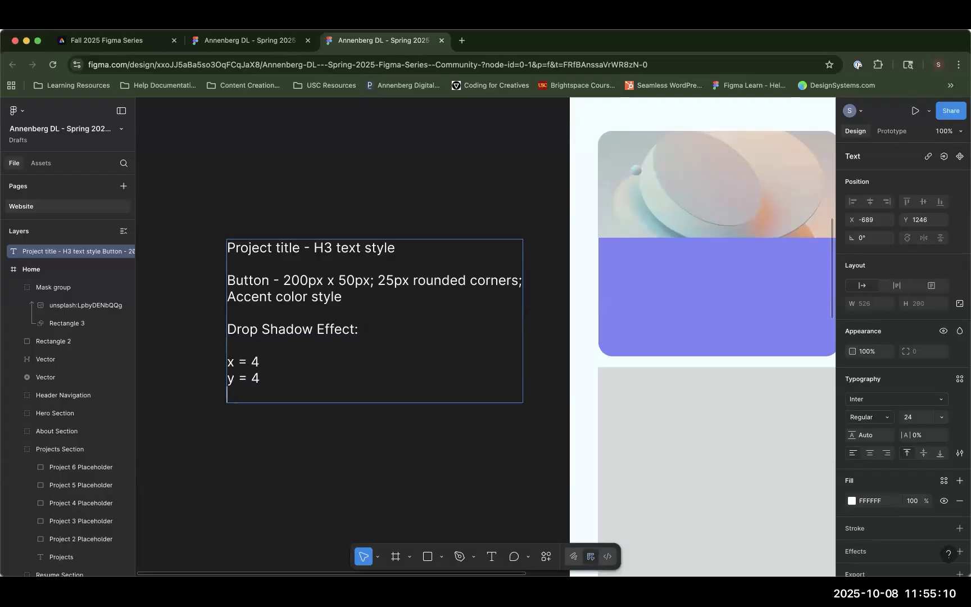
type("blur = 4")
key("Return")
key("Return")
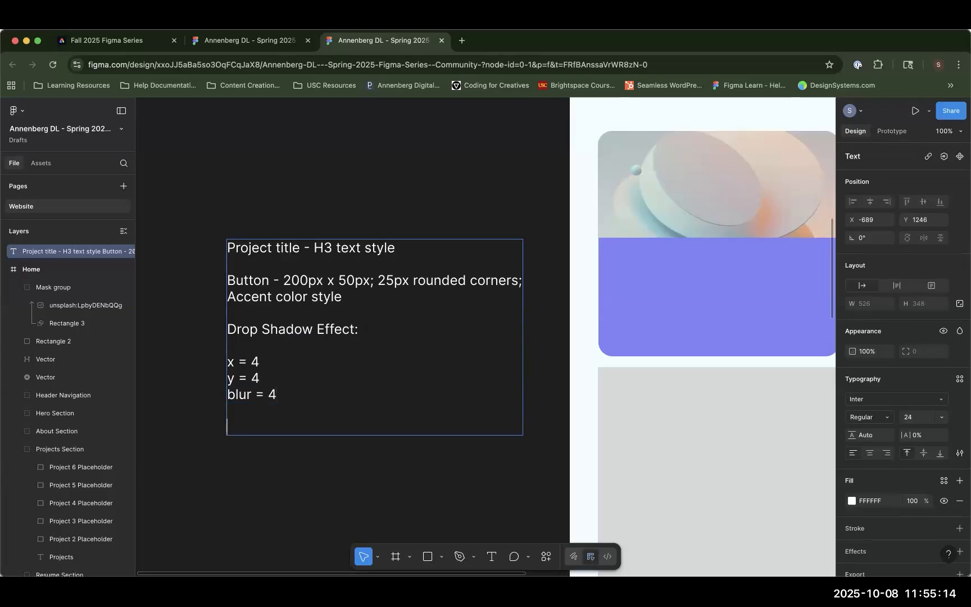
type("color = Secon")
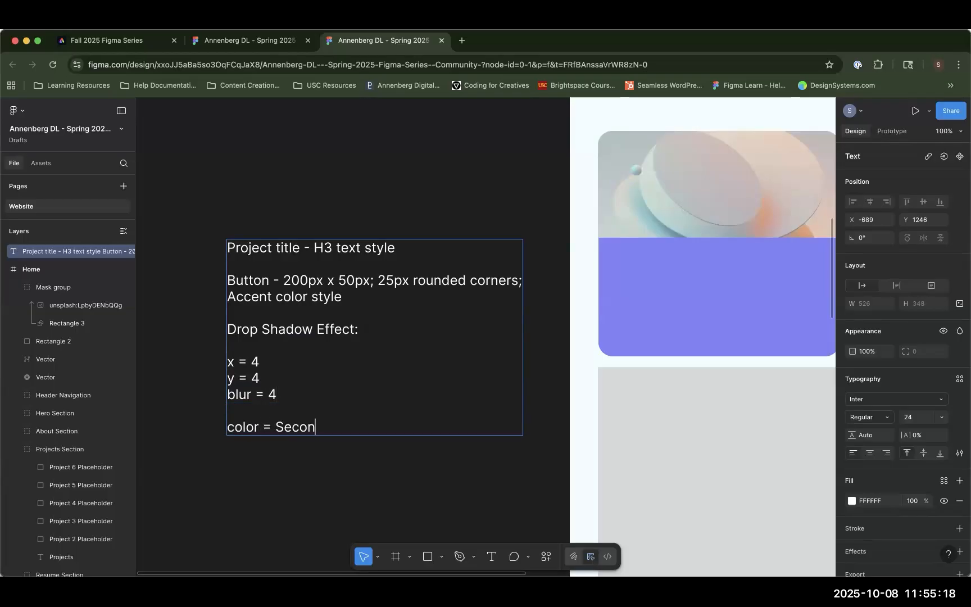
type("dary with some movement")
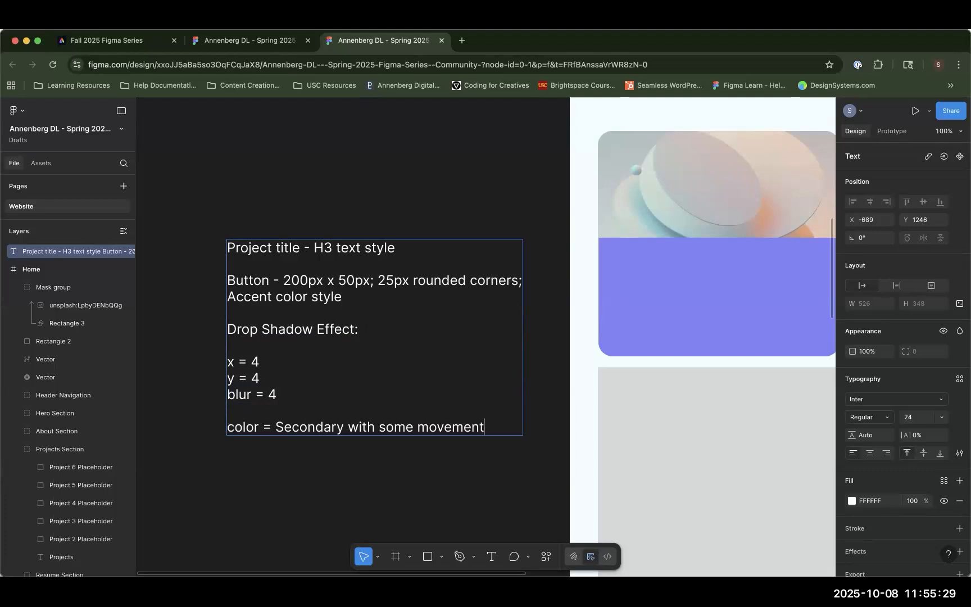
key("BackSpace")
key("alt+BackSpace")
key("alt+BackSpace")
key("alt+BackSpace")
key("BackSpace")
type("; uynlink; pick")
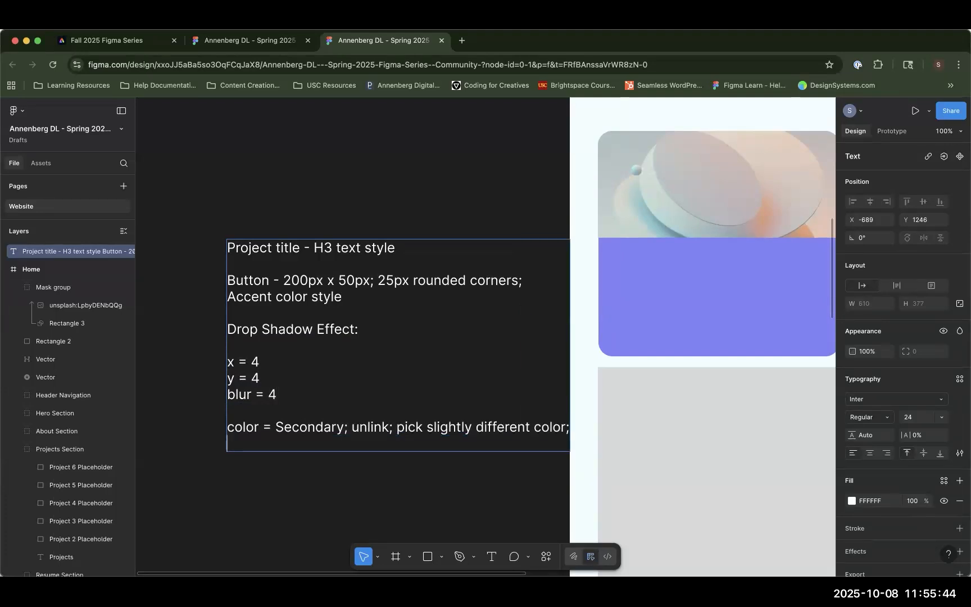
key("Return")
type("30% opacity")
key("Escape")
left_click_drag(338, 252, 291, 221)
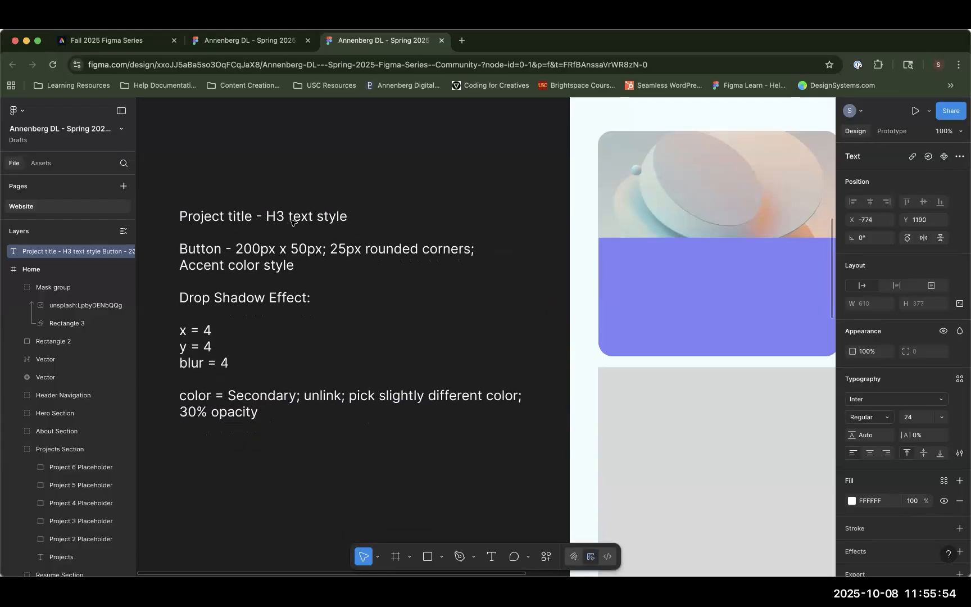
left_click(366, 178)
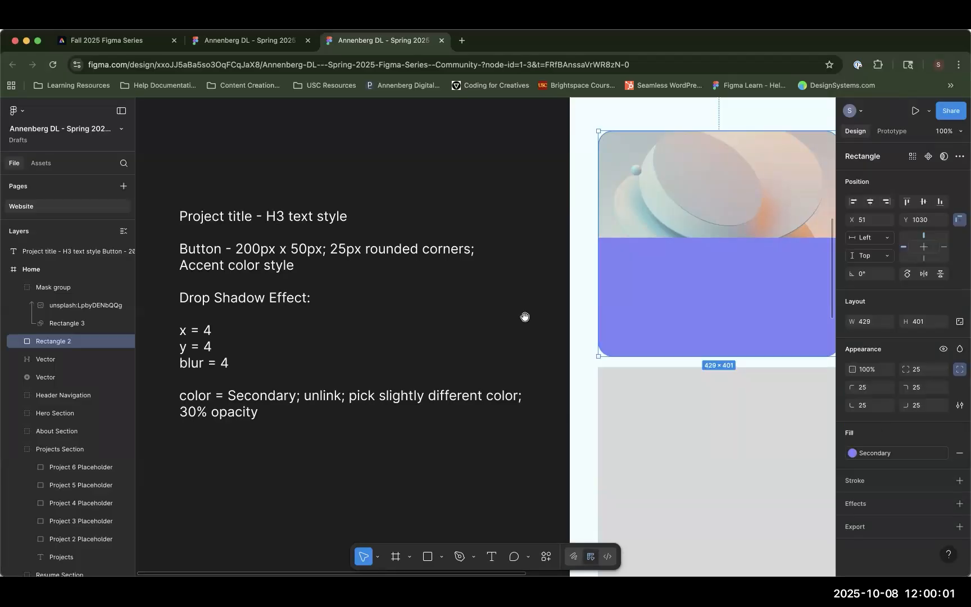
- Add 'Project Title' text in the H3 style at the purple card's top-left
left_click_drag(524, 316, 501, 262)
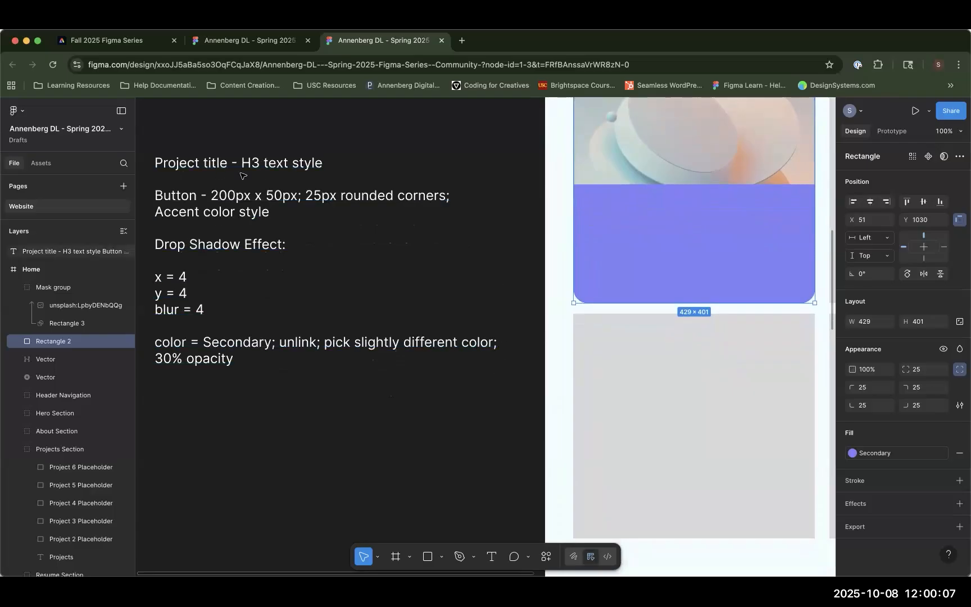
left_click(493, 557)
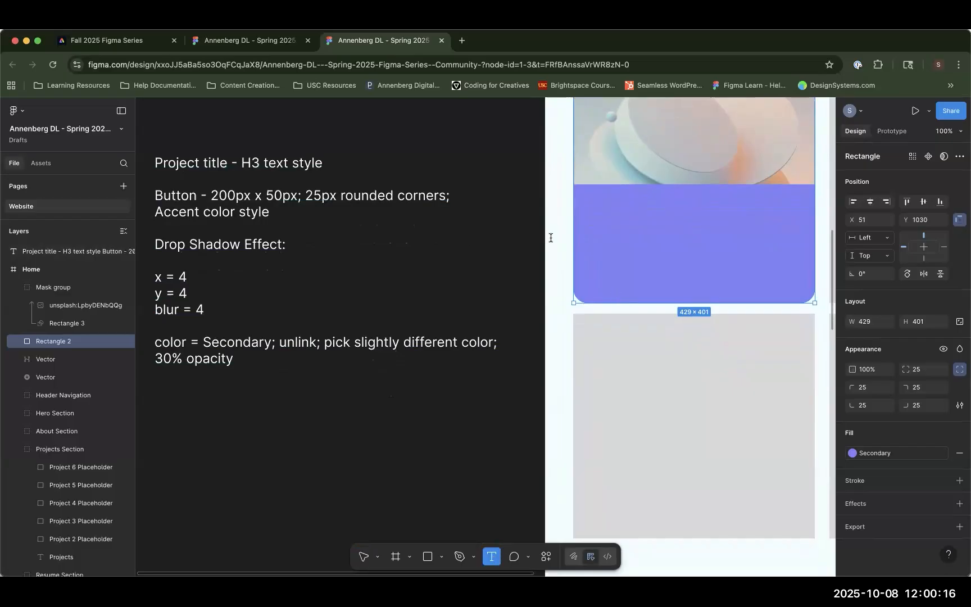
left_click(598, 274)
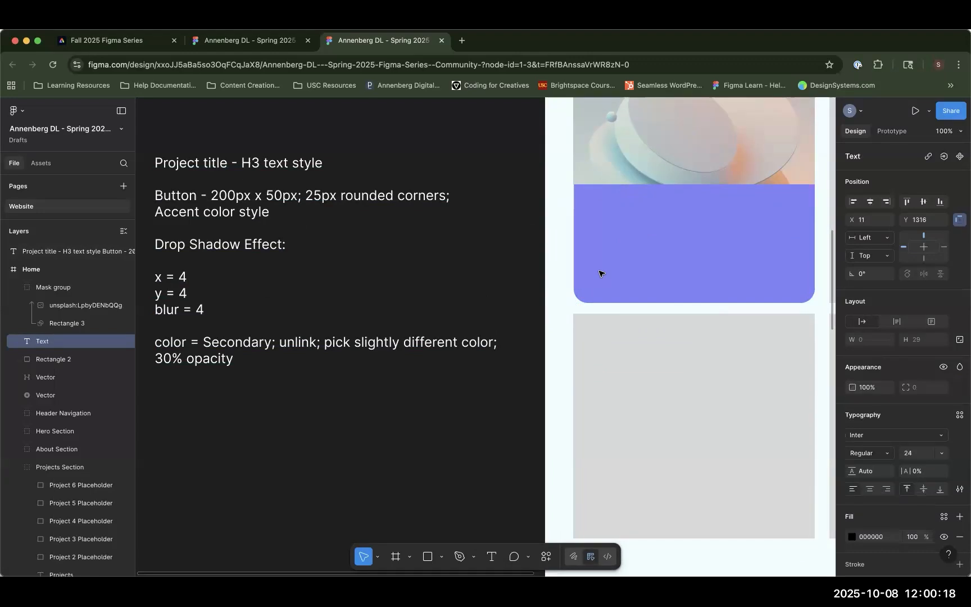
type("Project Title")
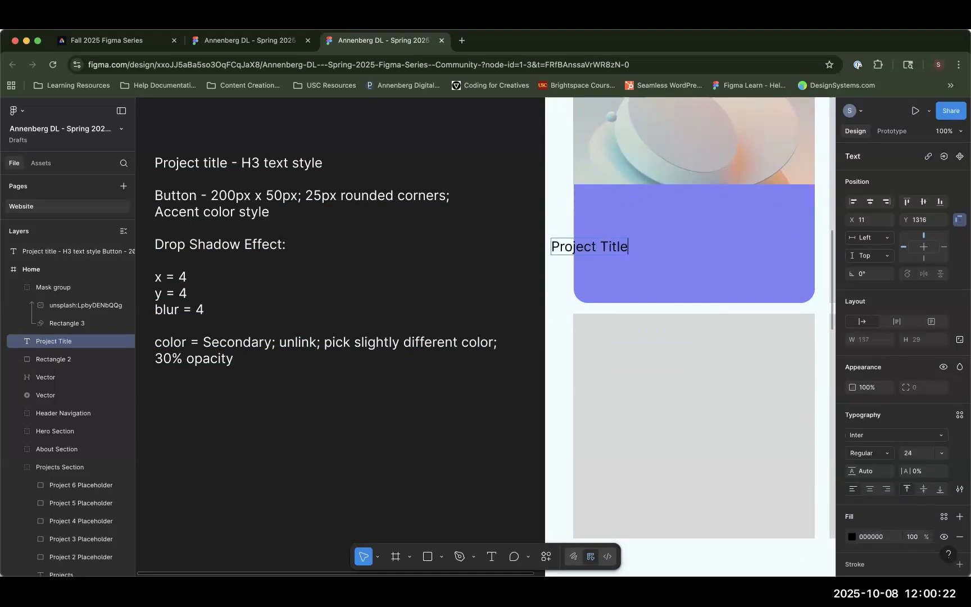
key("Escape")
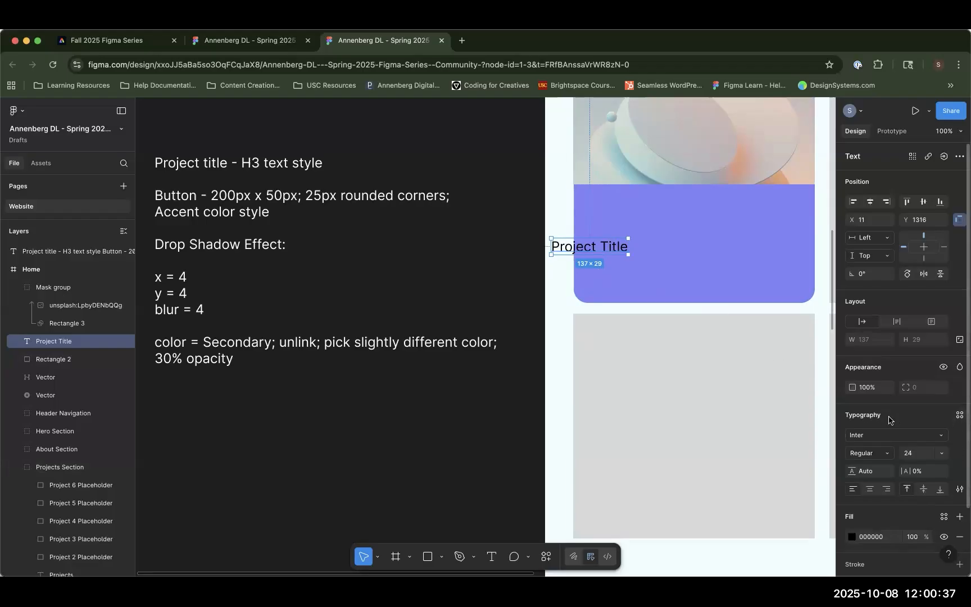
left_click(960, 416)
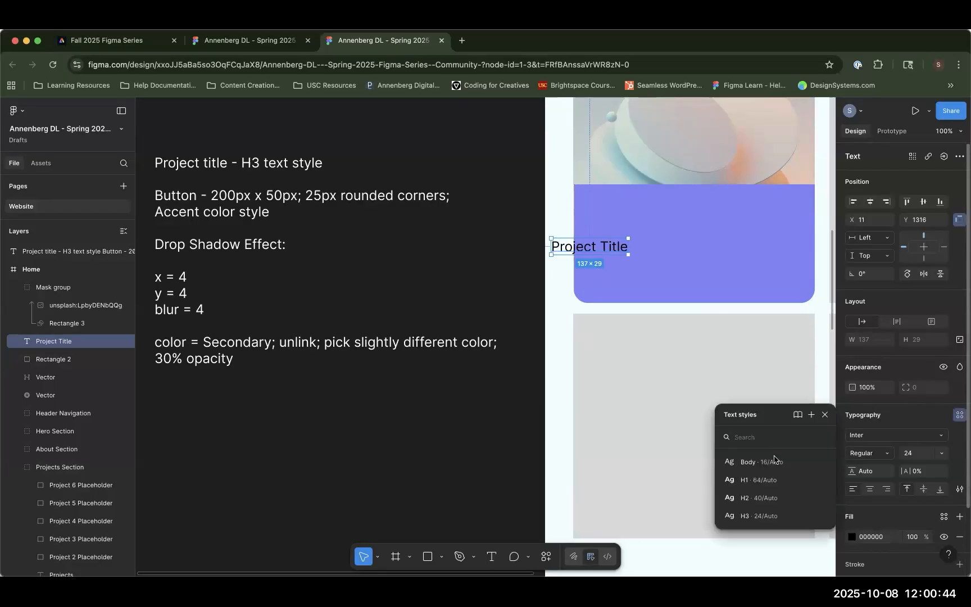
left_click(759, 518)
left_click_drag(578, 250, 616, 214)
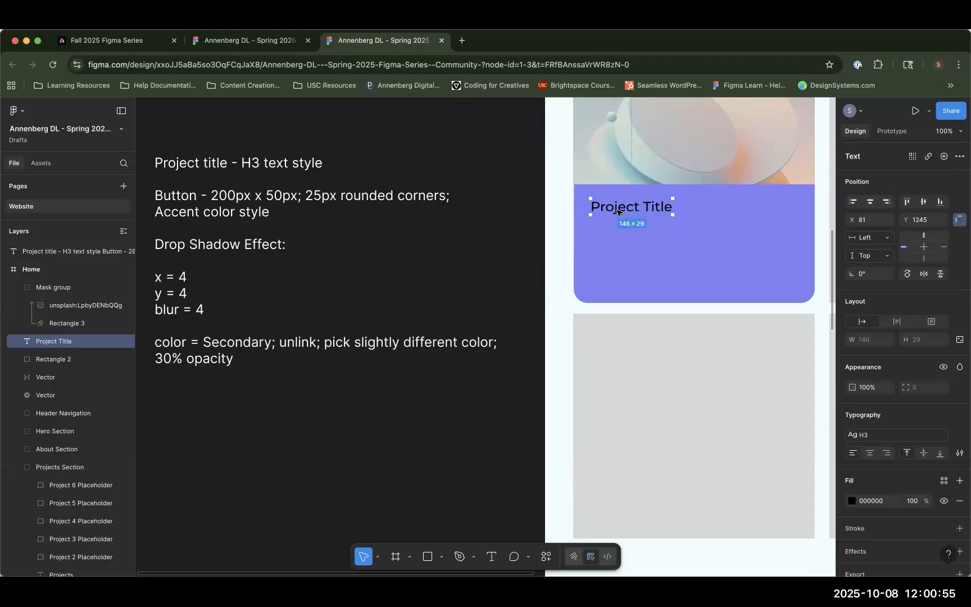
left_click(427, 513)
key("r")
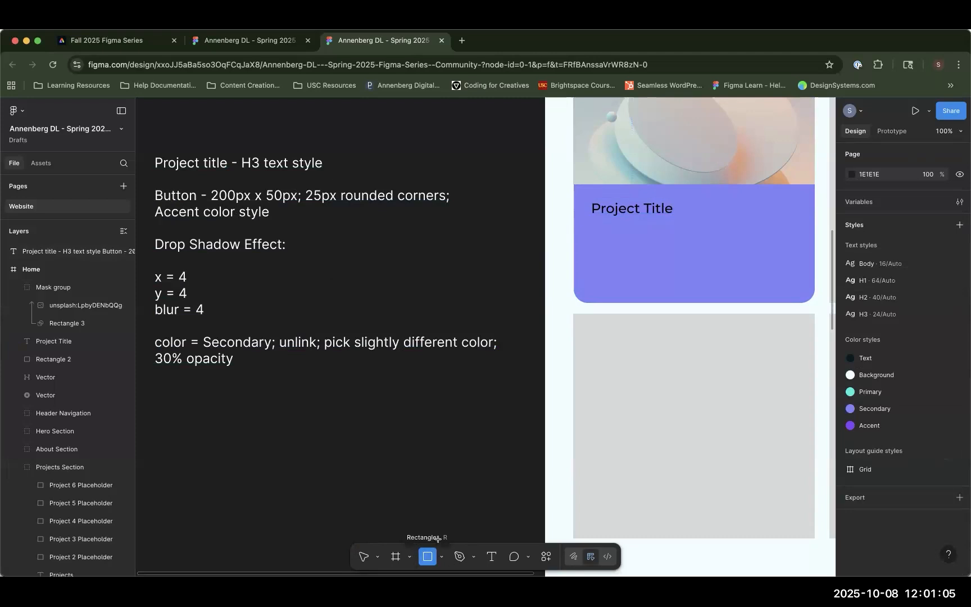
- Create a 200×50 rectangle with a uniform 25 corner radius
left_click(418, 275)
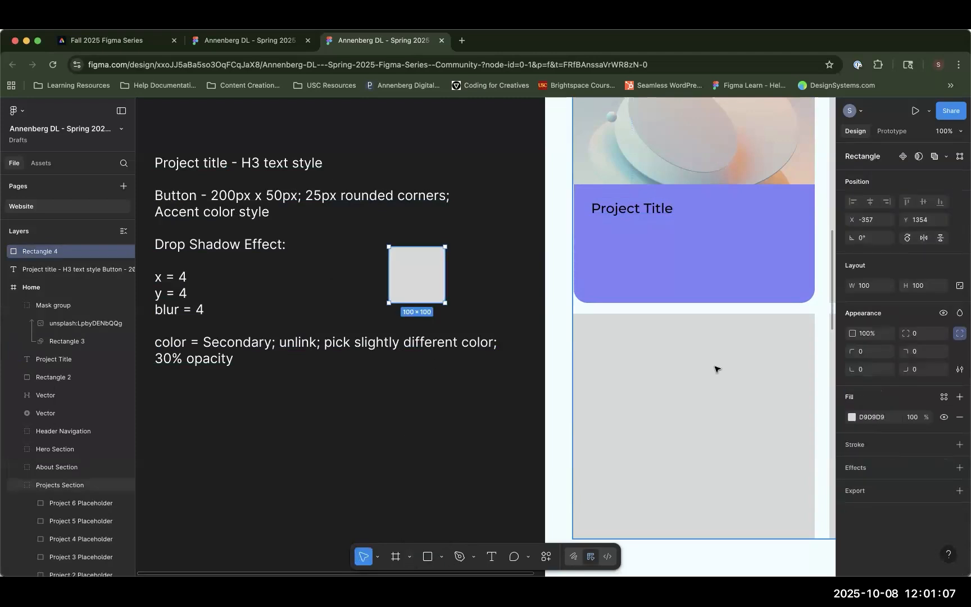
left_click(879, 288)
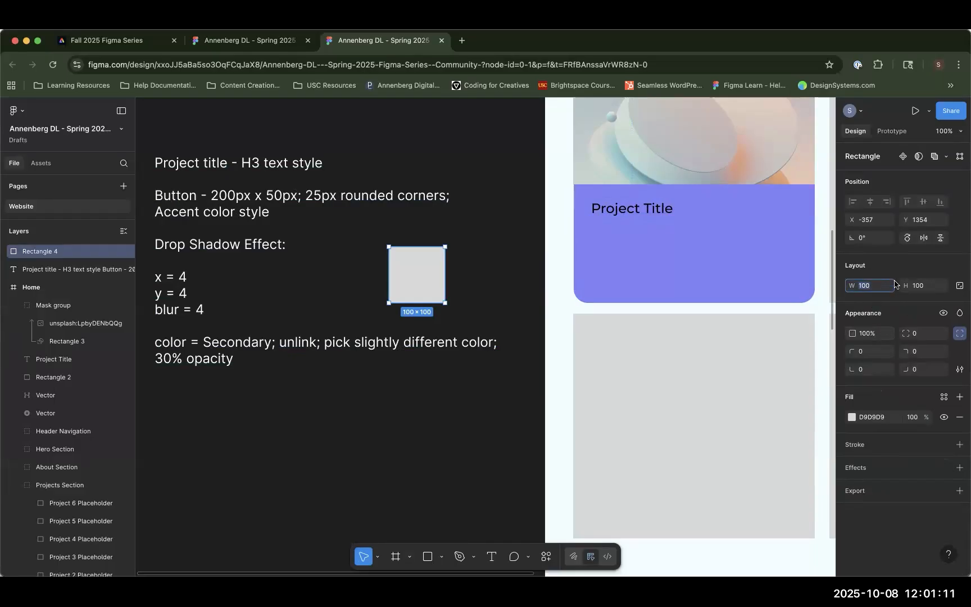
type("200")
key("Tab")
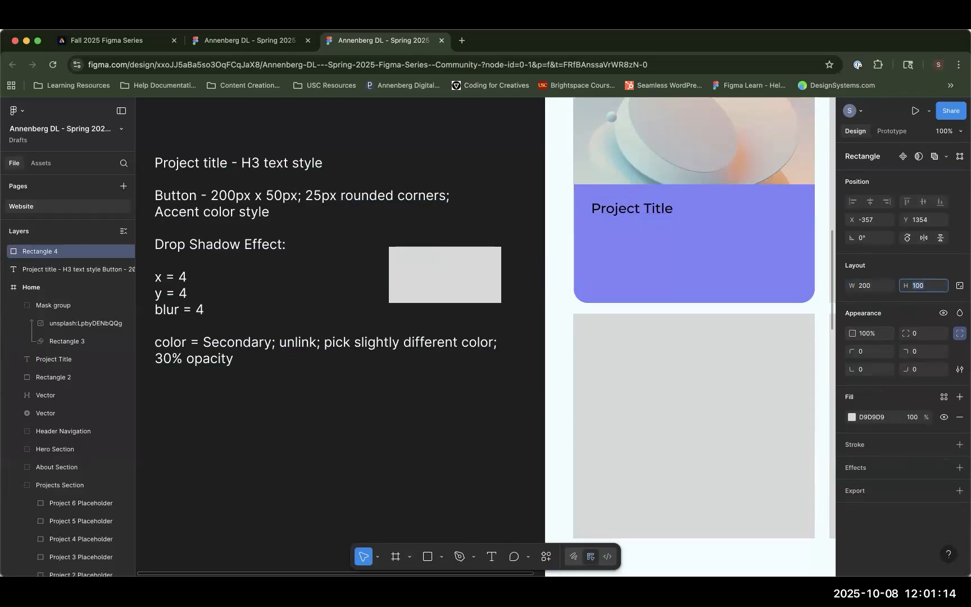
type("50")
key("Return")
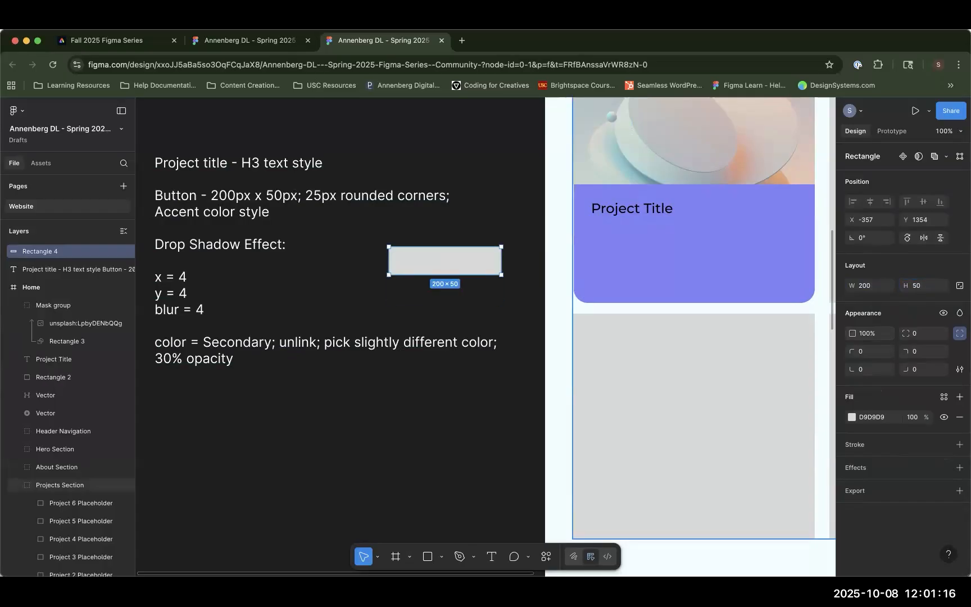
left_click(960, 333)
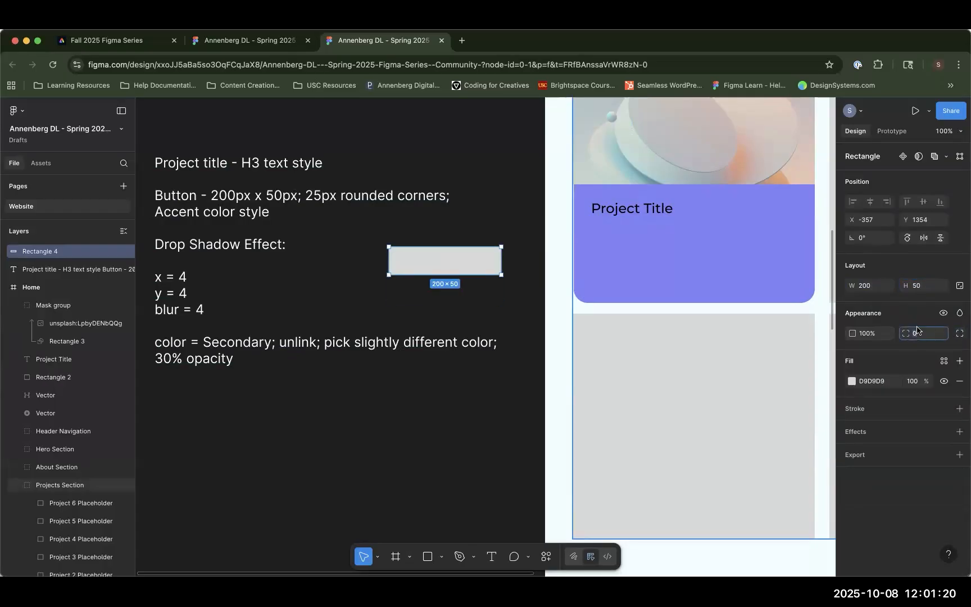
type("25")
key("Return")
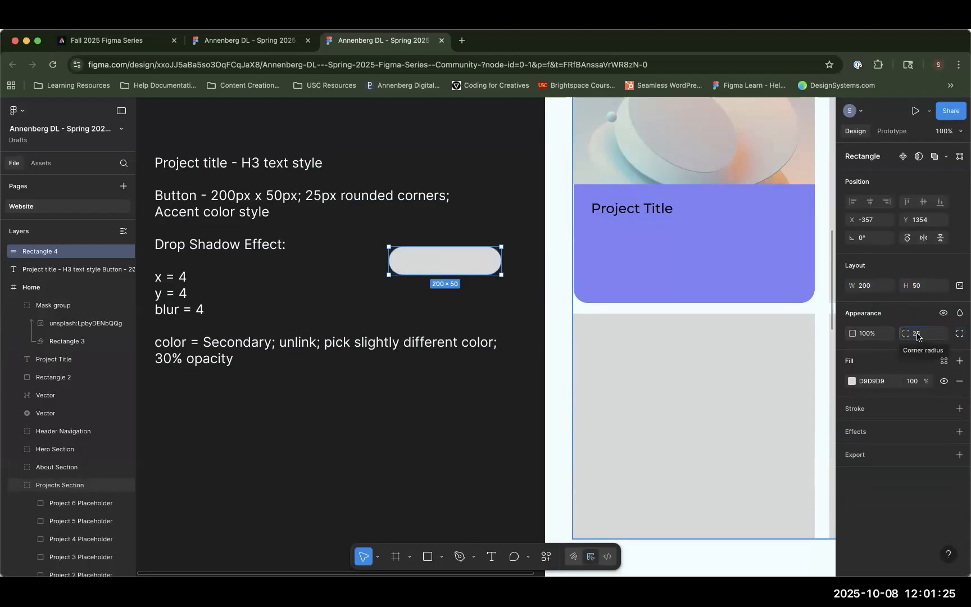
- Fill the button with the Accent style and place it on the card below the title
left_click(943, 361)
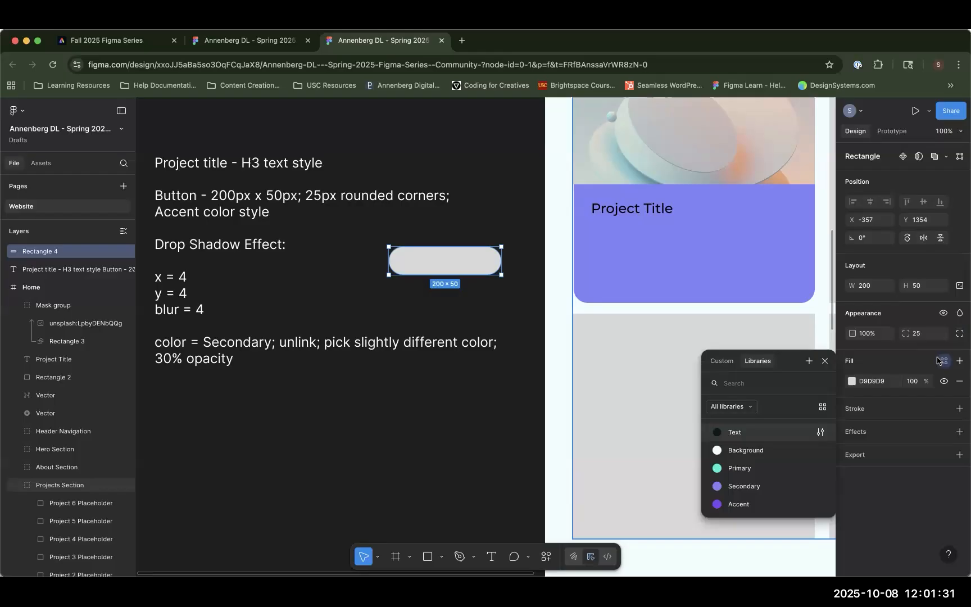
left_click(746, 503)
left_click_drag(470, 269, 714, 264)
left_click(33, 251)
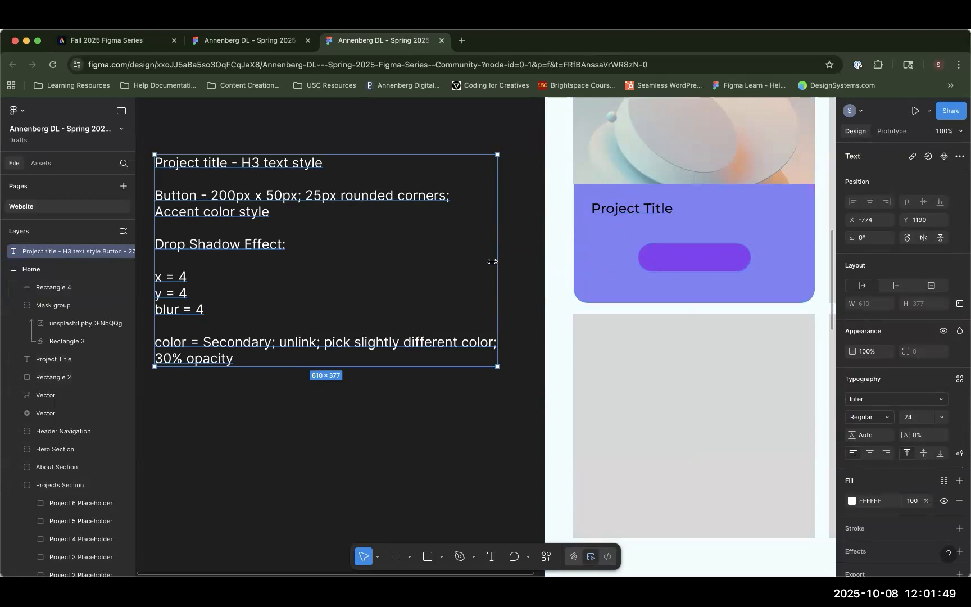
- Give the purple project card a drop shadow with X offset 4
left_click(535, 255)
scroll(515, 281, "right", 2)
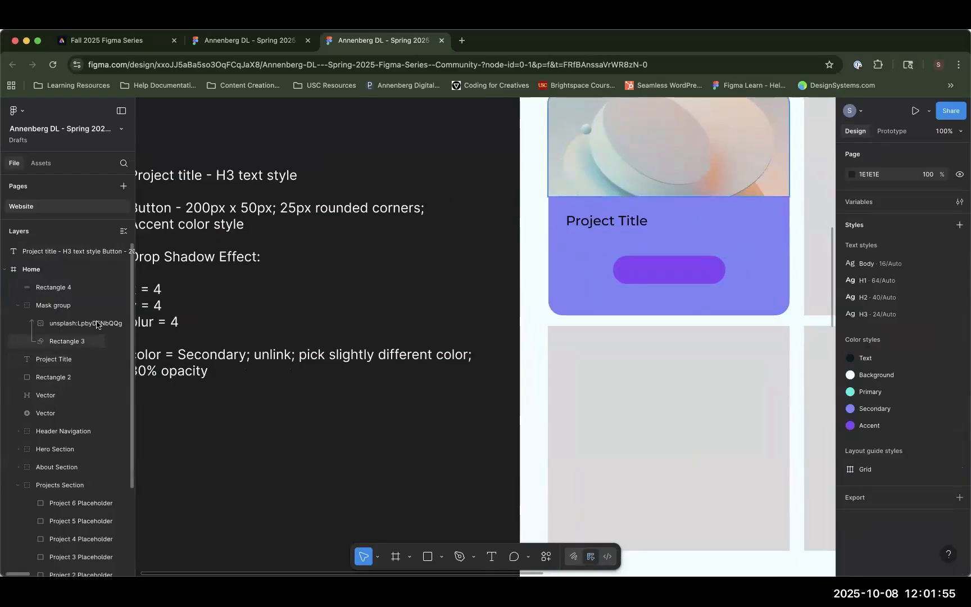
scroll(97, 323, "down", 1)
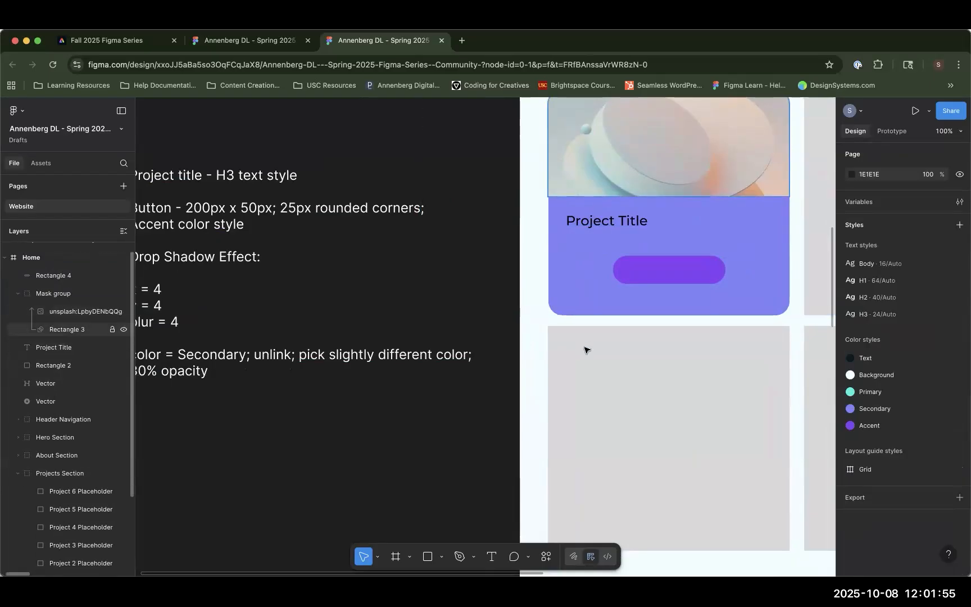
left_click(588, 312)
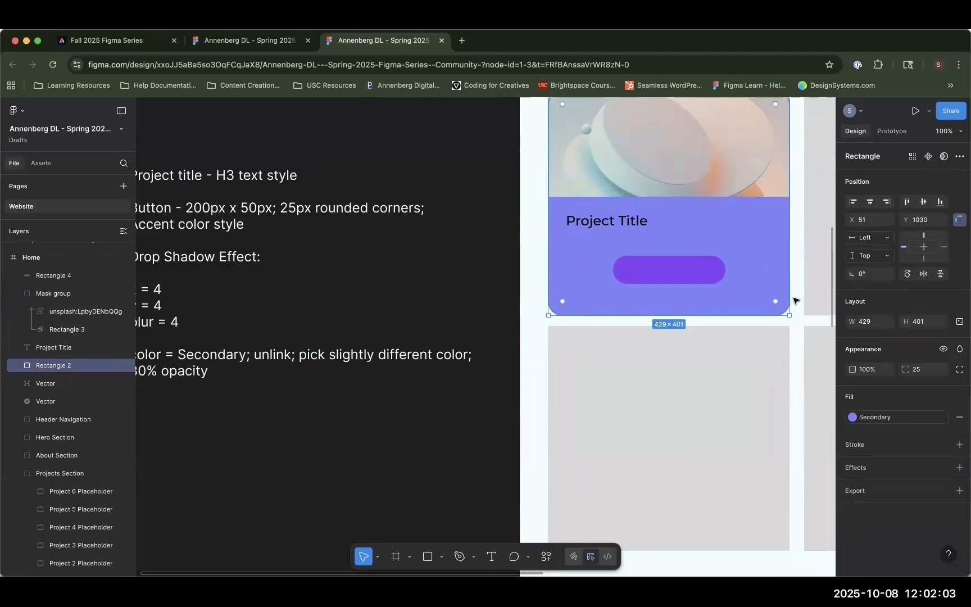
left_click(959, 468)
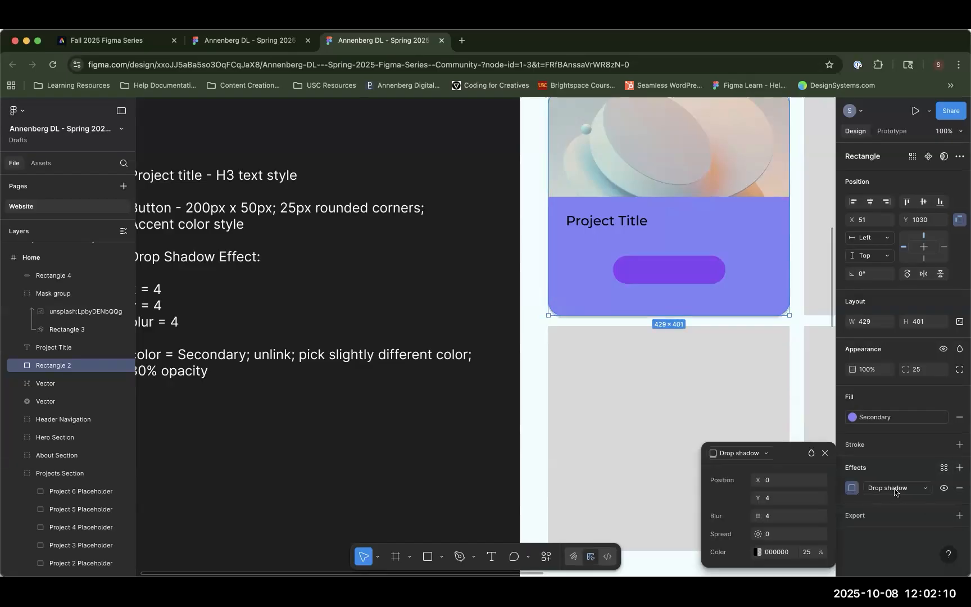
left_click(771, 480)
type("4")
key("Return")
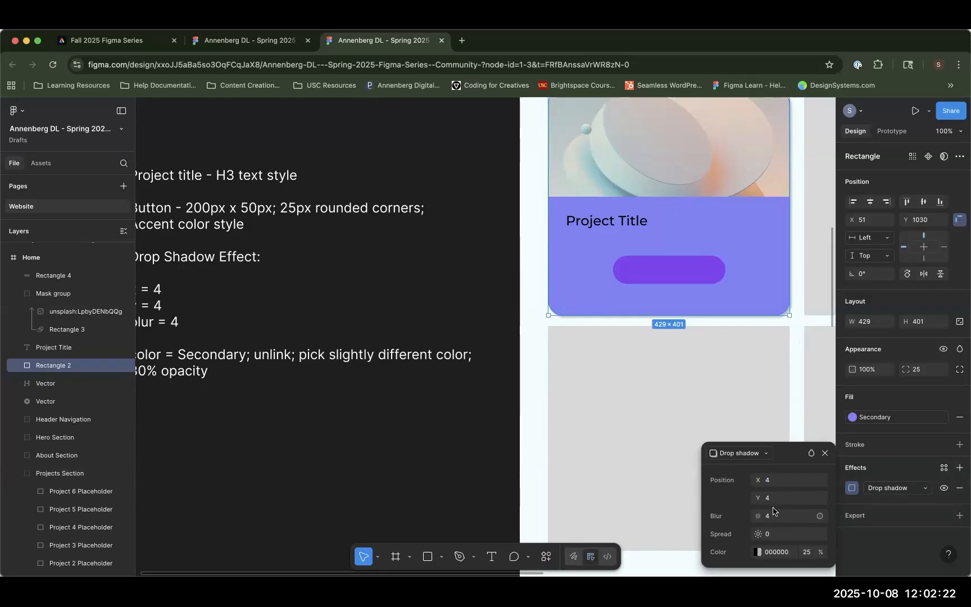
- Colour the shadow light purple BCBDFB, sampled from the card and lightened
left_click(756, 552)
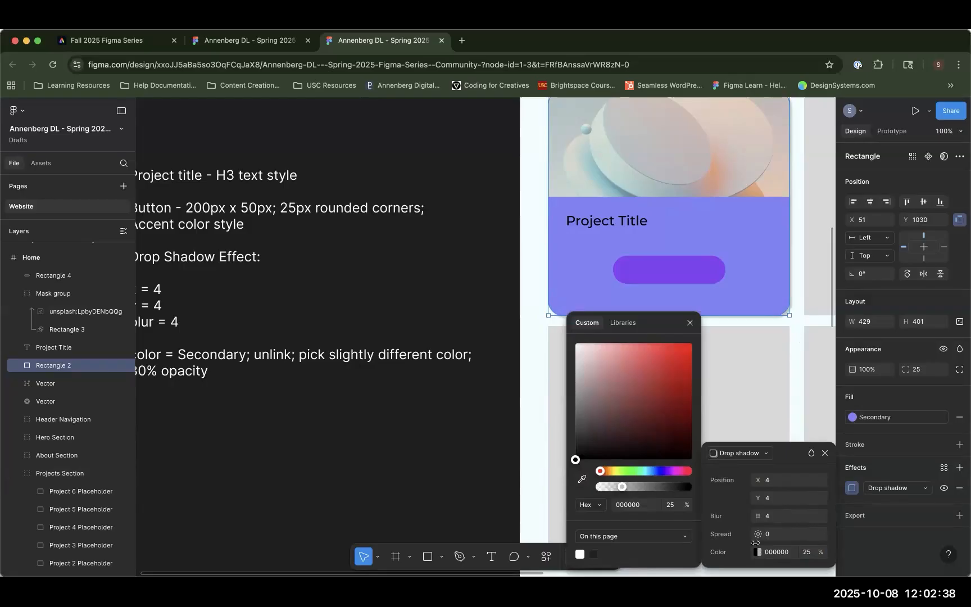
left_click(583, 479)
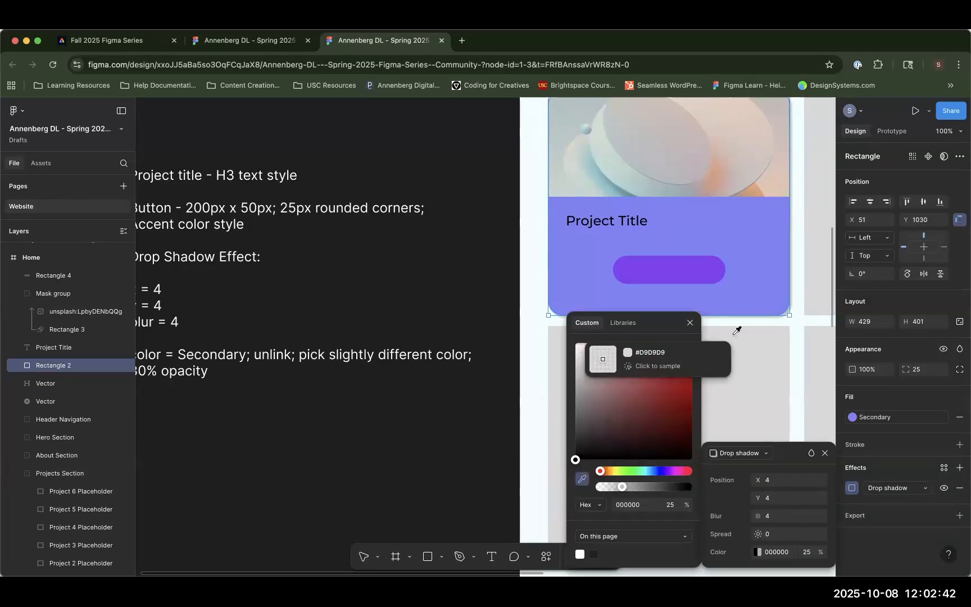
left_click(763, 268)
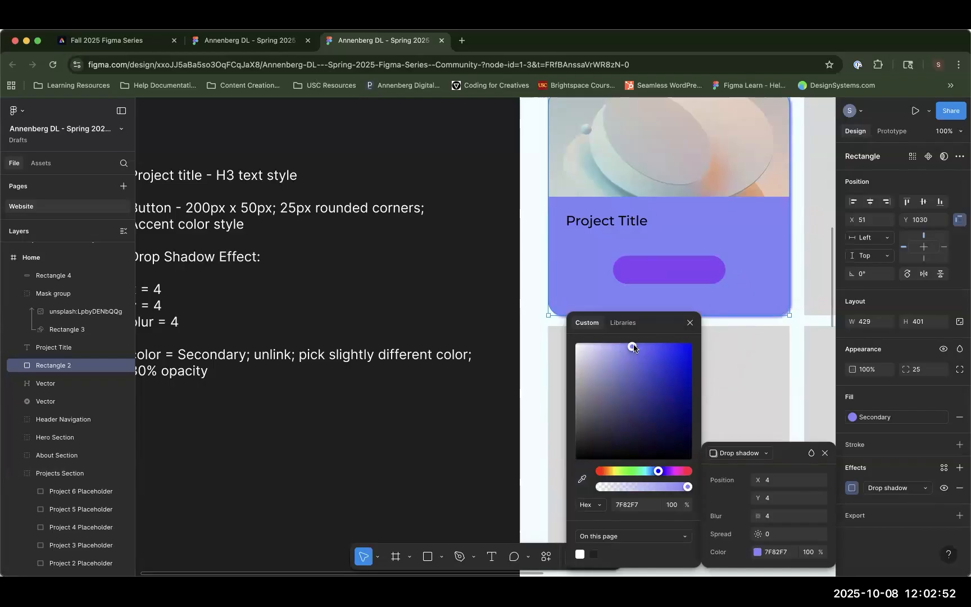
left_click(610, 353)
left_click_drag(608, 355, 605, 344)
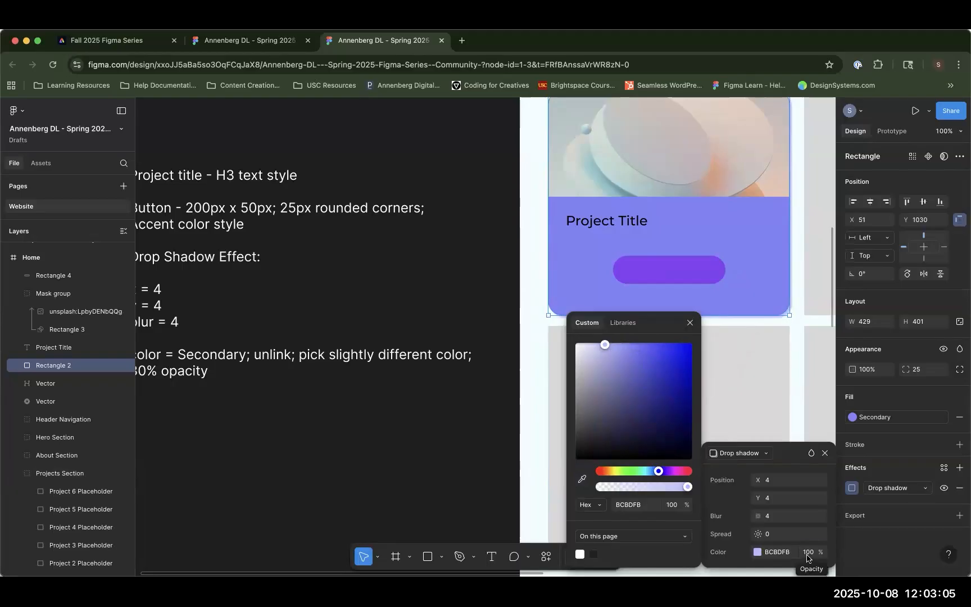
left_click(808, 558)
left_click(343, 417)
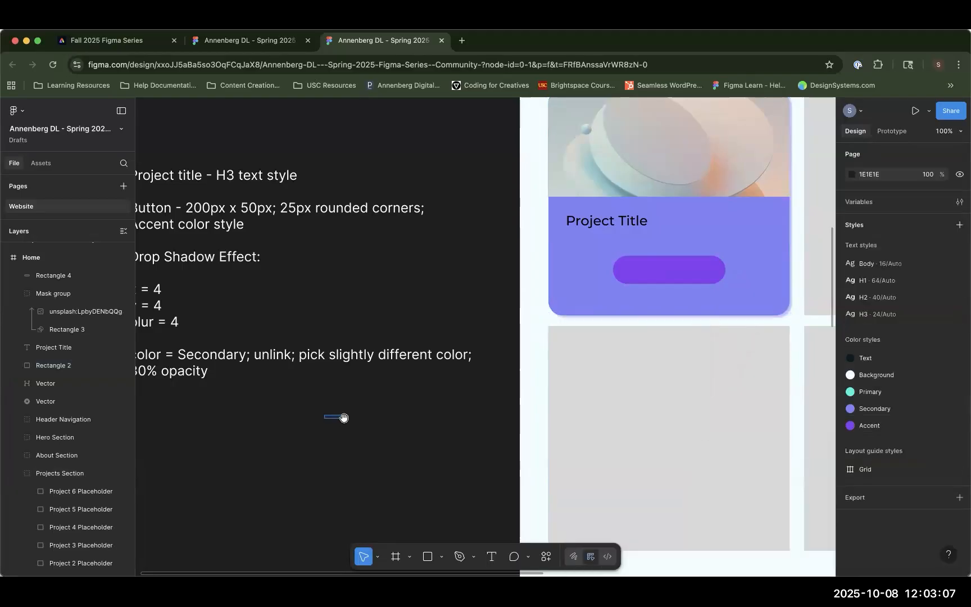
- Recolour the purple card's drop shadow to a stronger purple, 8386FF, in the shadow colour picker
left_click_drag(349, 404, 366, 408)
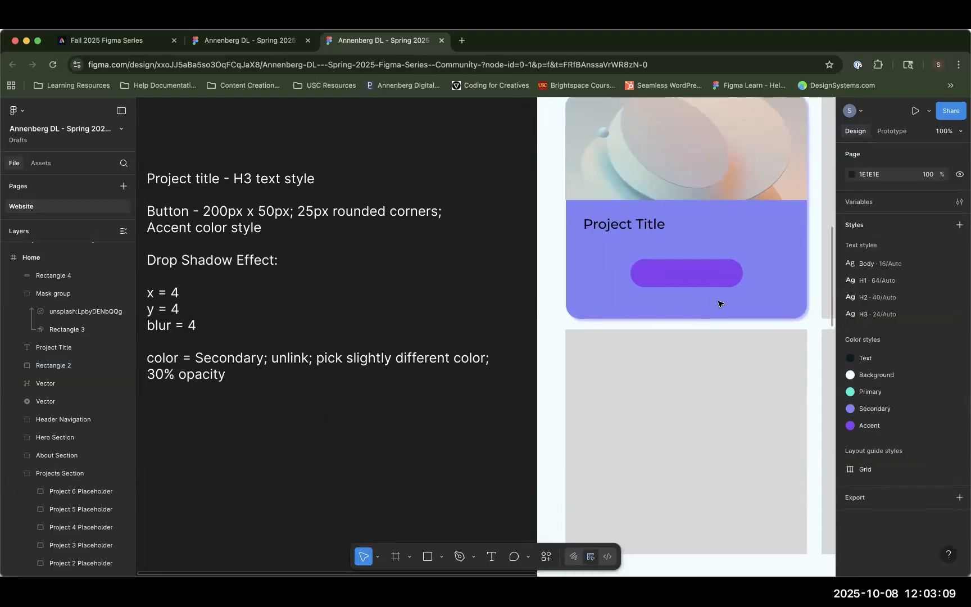
left_click(794, 315)
left_click(852, 487)
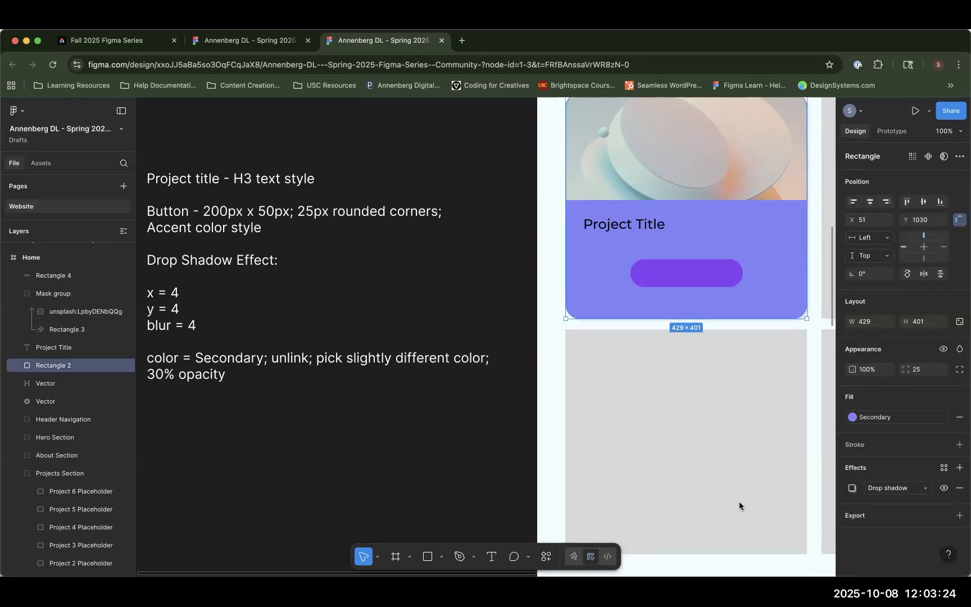
left_click(757, 552)
left_click_drag(607, 344, 639, 349)
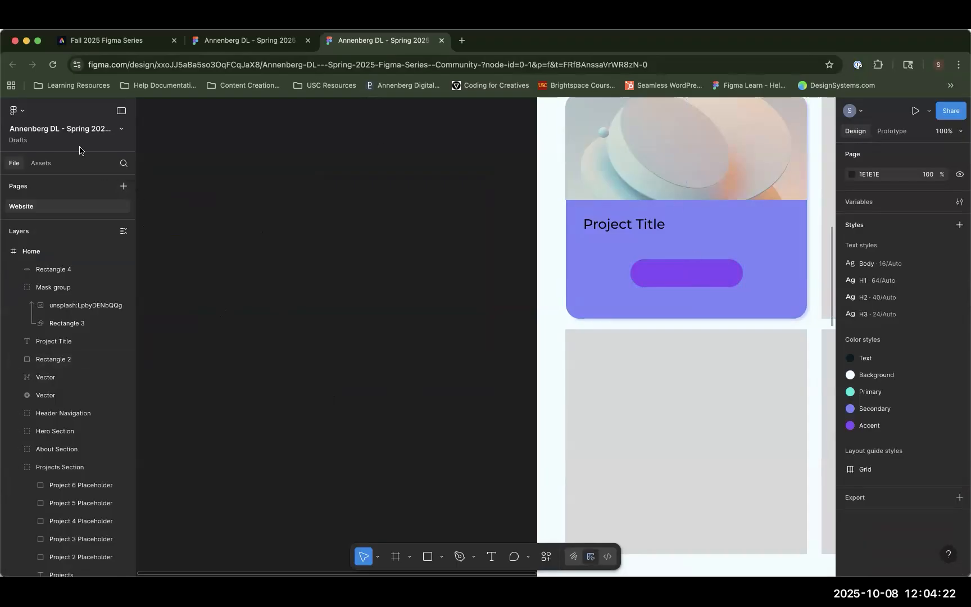
- Add a new page keeping the name Page 2 and place a default 100×100 circle on it
left_click(124, 186)
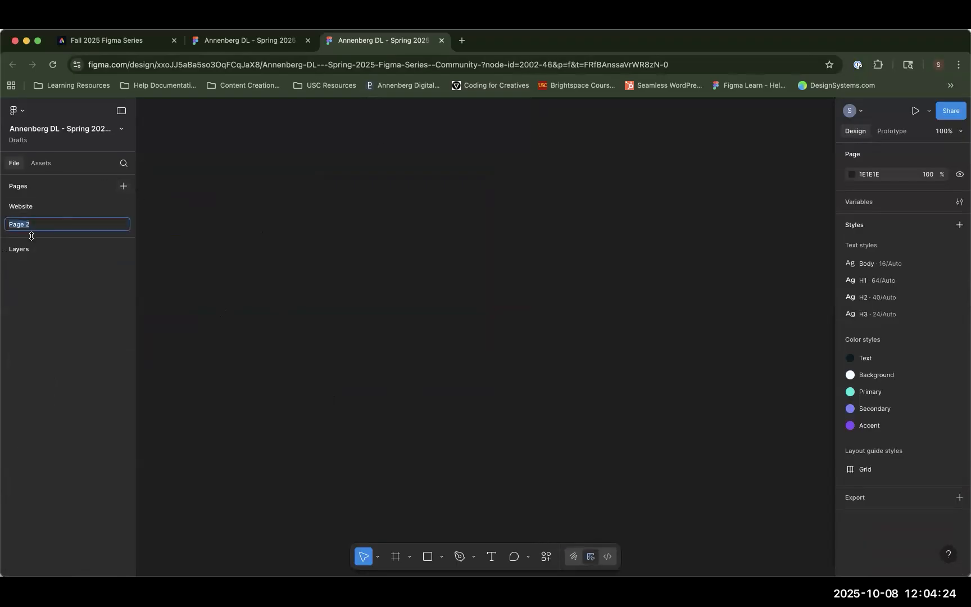
left_click(275, 251)
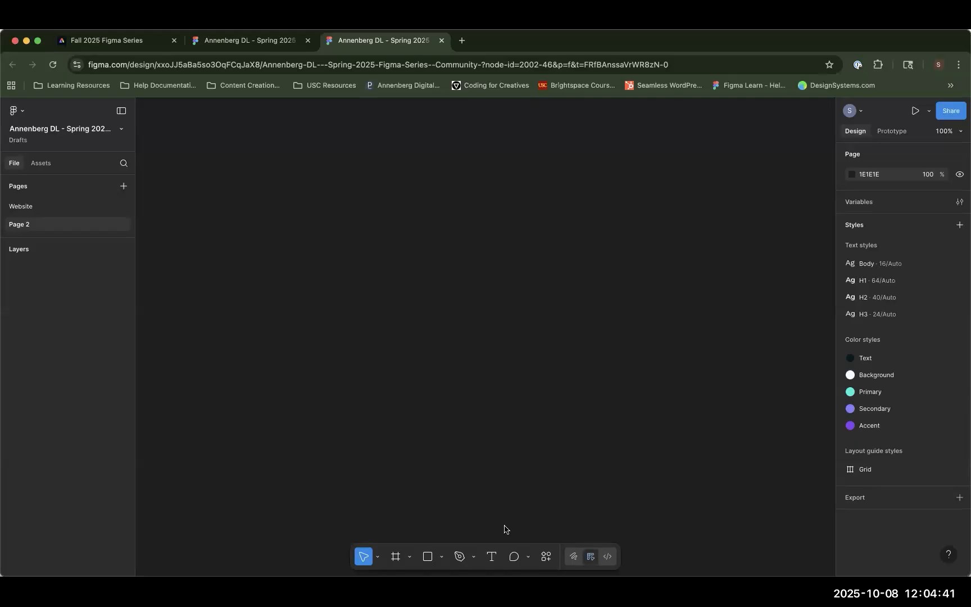
left_click(442, 558)
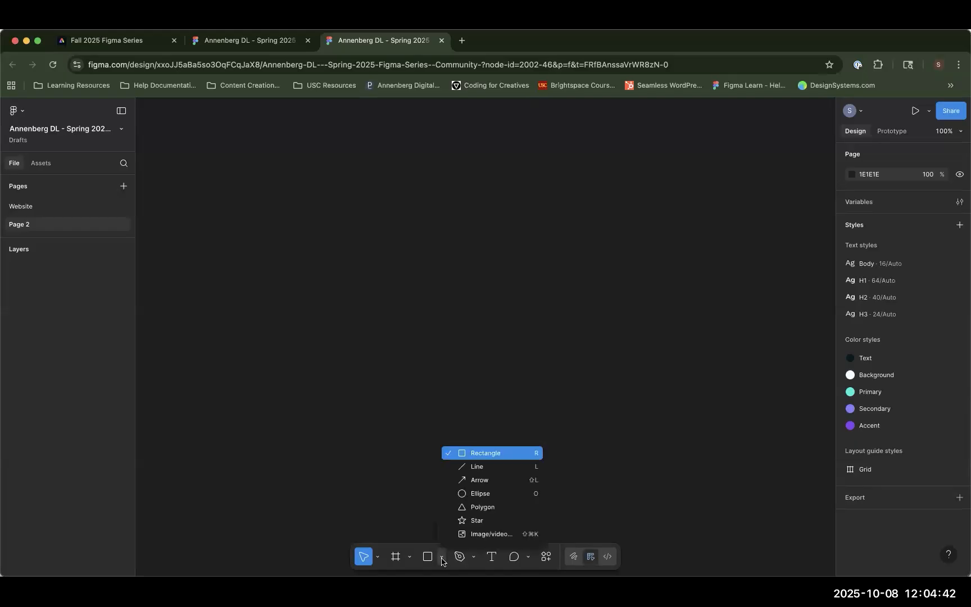
left_click(476, 494)
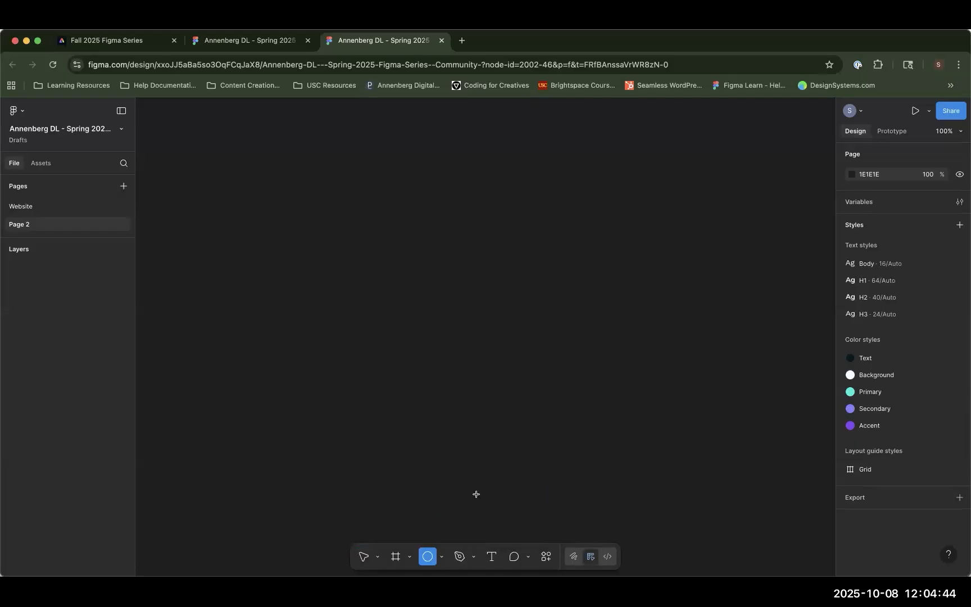
left_click(348, 258)
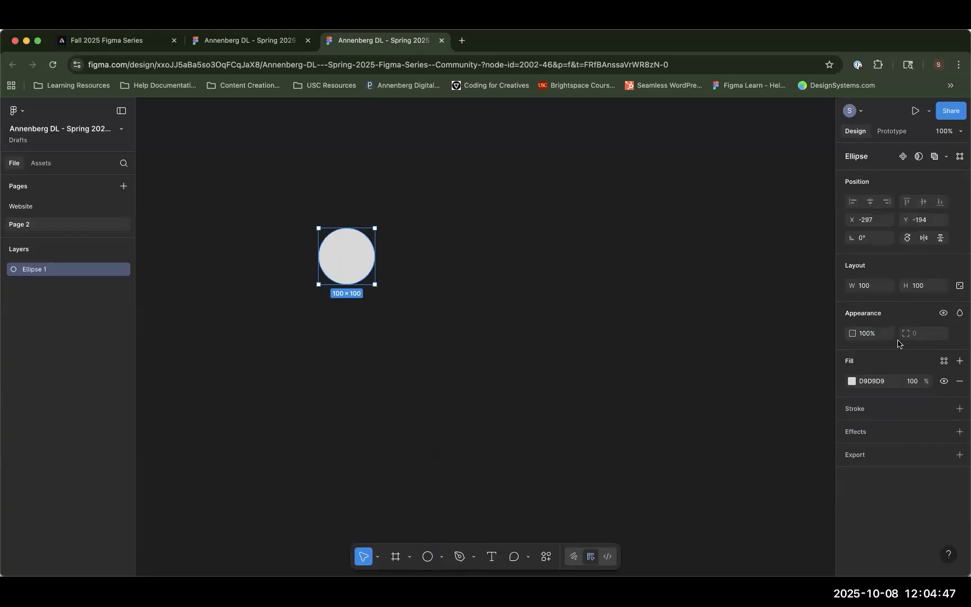
- Lock the circle's proportions and resize it to 150×150
left_click(958, 286)
left_click(866, 286)
key("BackSpace")
key("BackSpace")
key("BackSpace")
type("150")
key("Return")
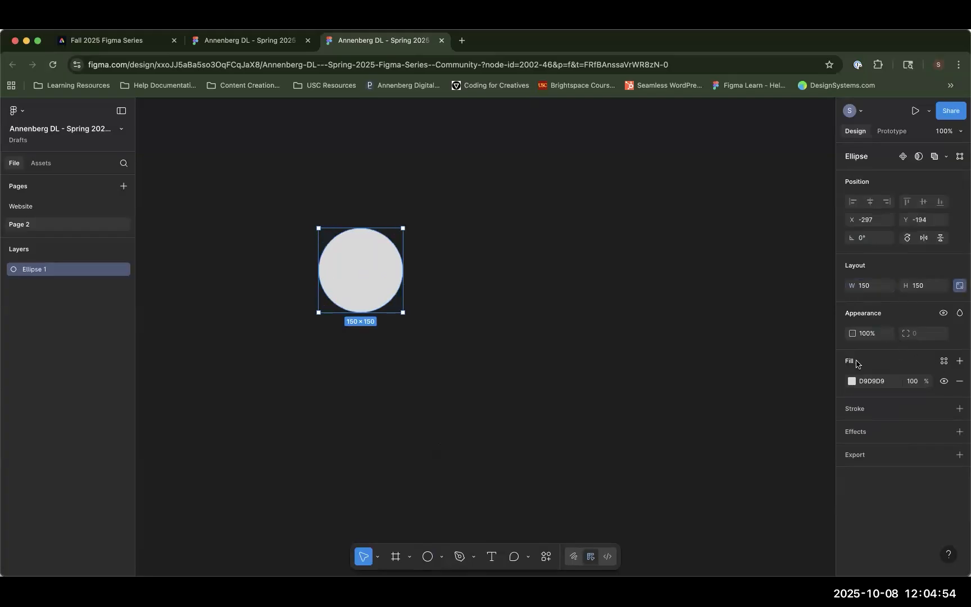
left_click(945, 362)
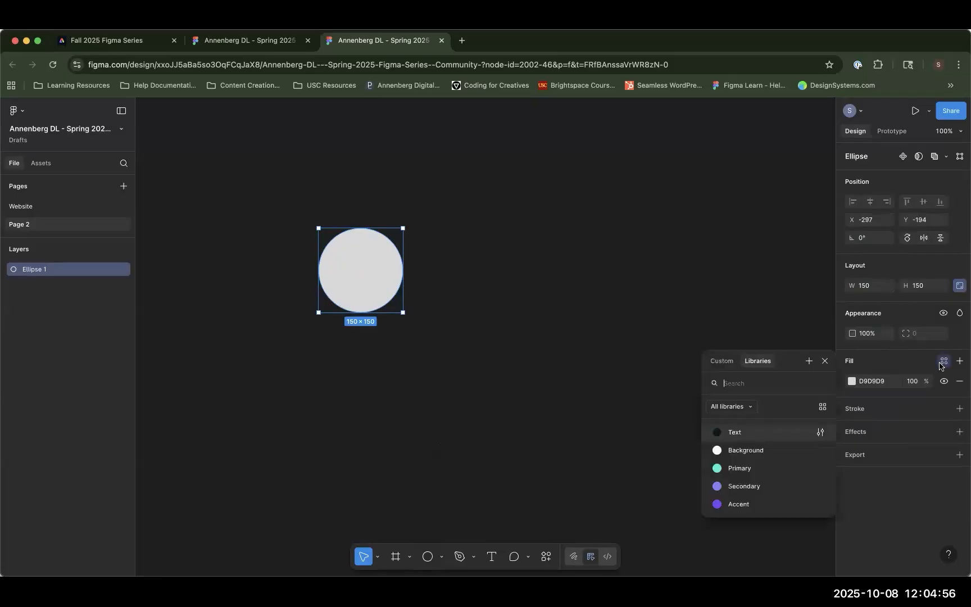
- Apply the teal Primary colour style to Ellipse 1's fill
left_click(758, 468)
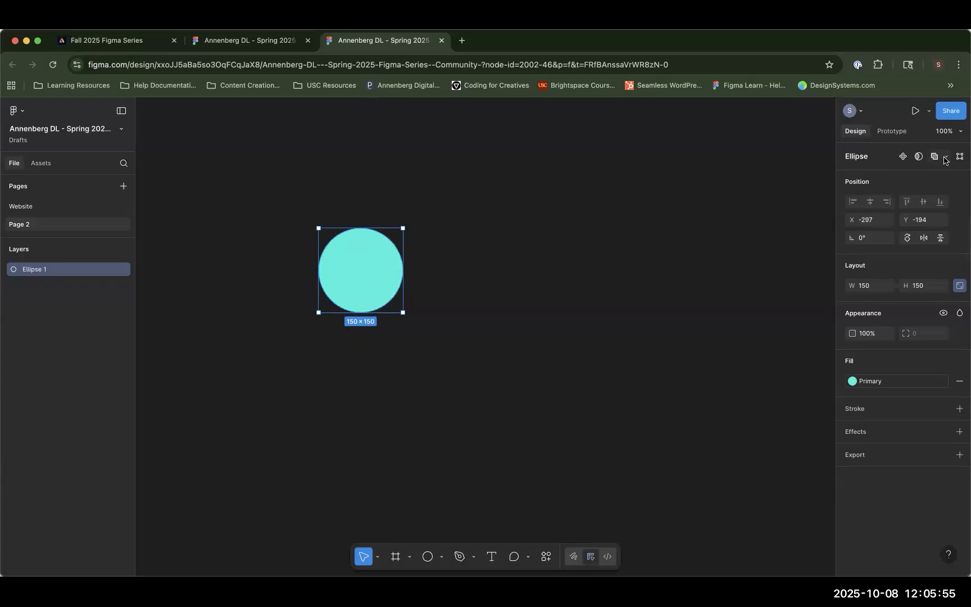
- Make the teal circle the Ellipse 1 component and drag an instance from Assets to its right
left_click(903, 157)
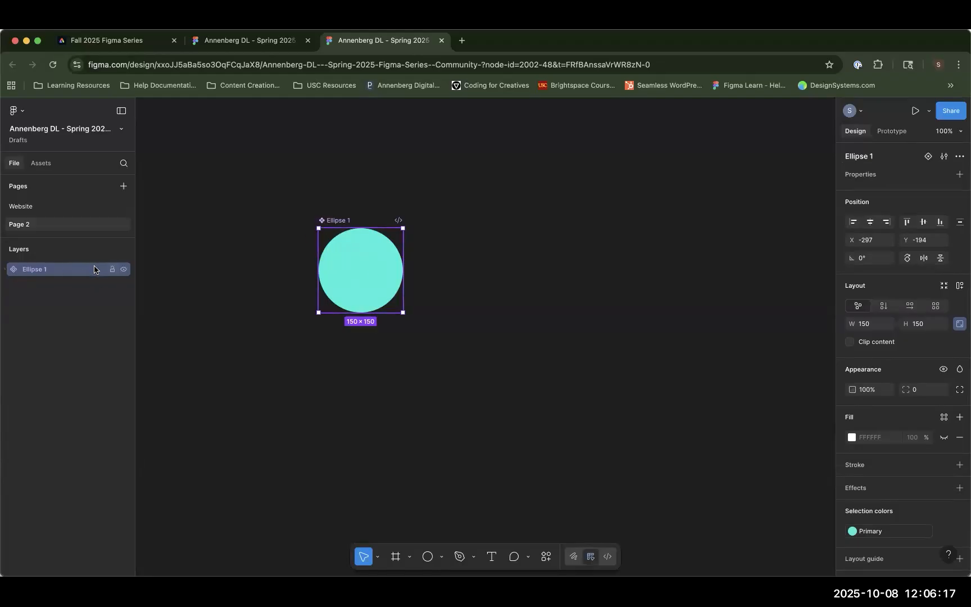
left_click_drag(368, 282, 314, 237)
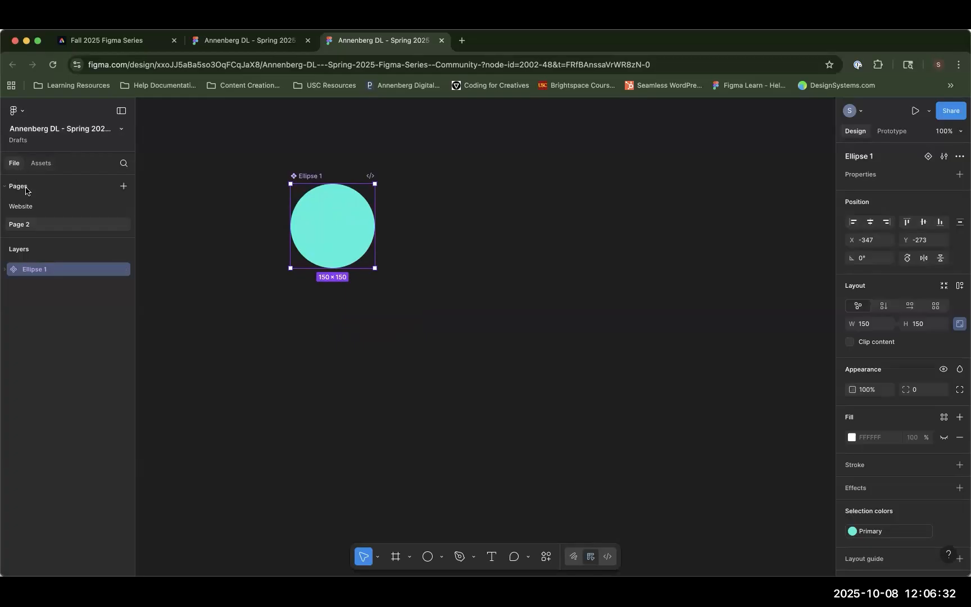
left_click(45, 164)
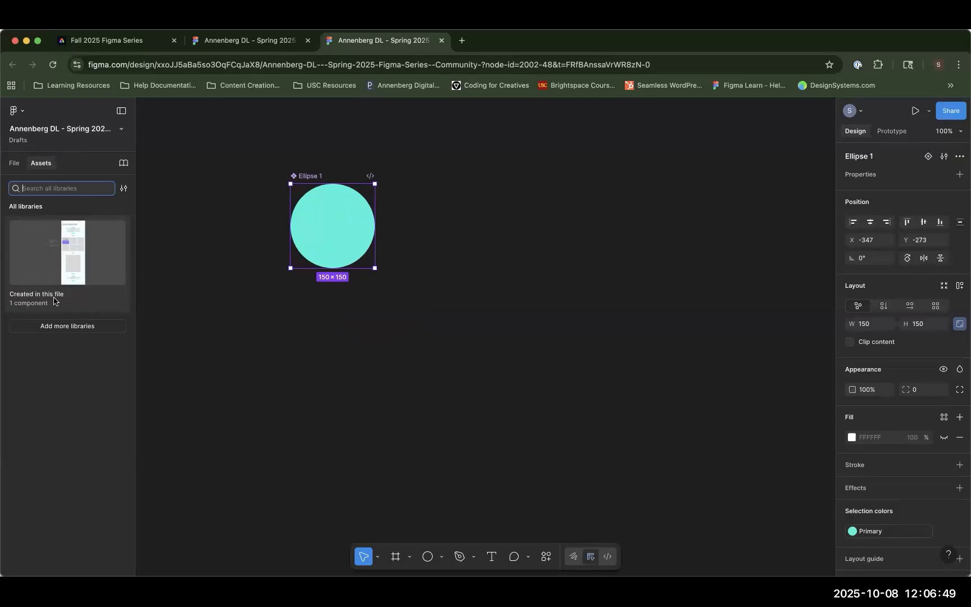
left_click(68, 246)
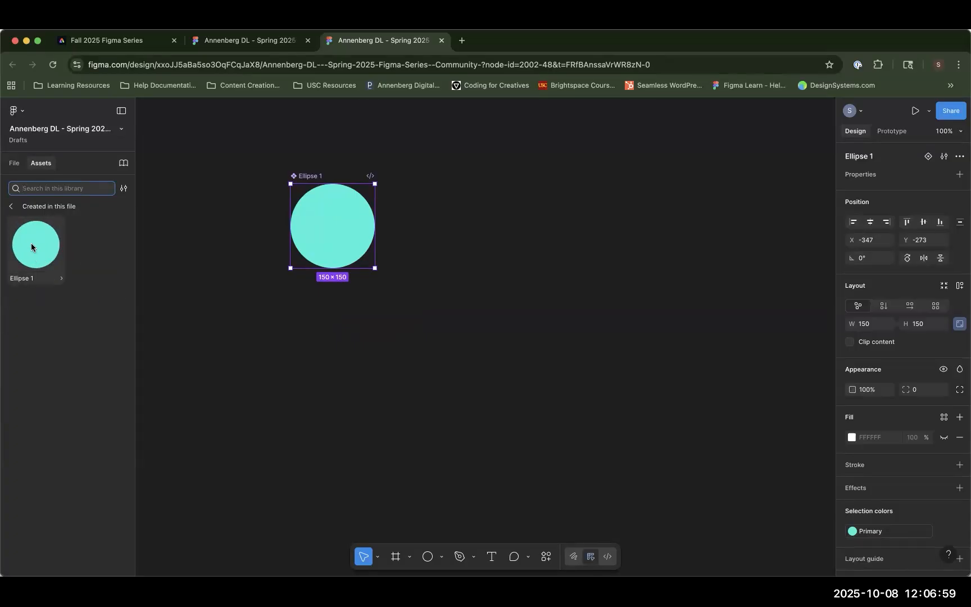
left_click_drag(31, 243, 548, 185)
left_click_drag(645, 190, 755, 219)
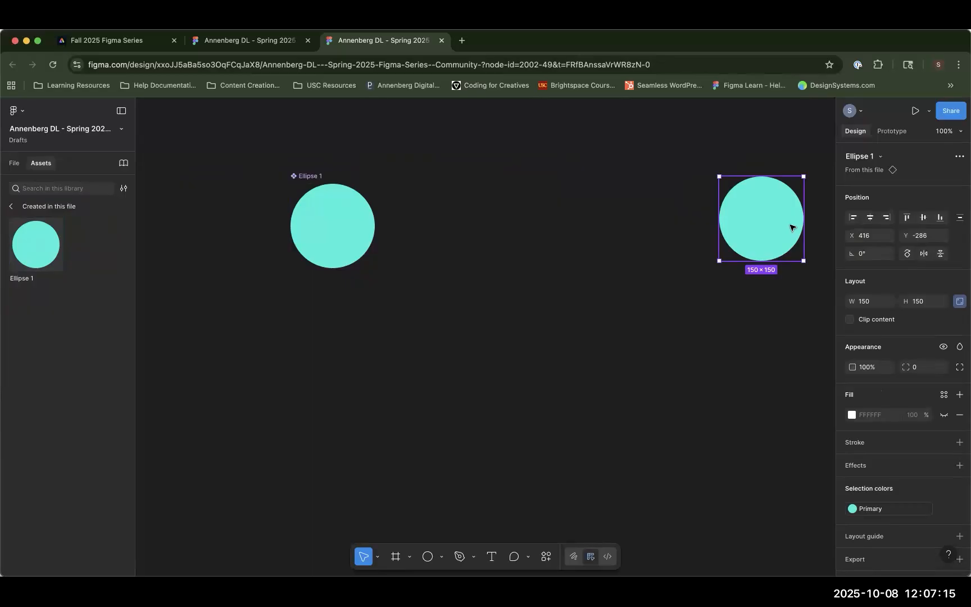
left_click_drag(790, 227, 545, 219)
left_click(353, 235)
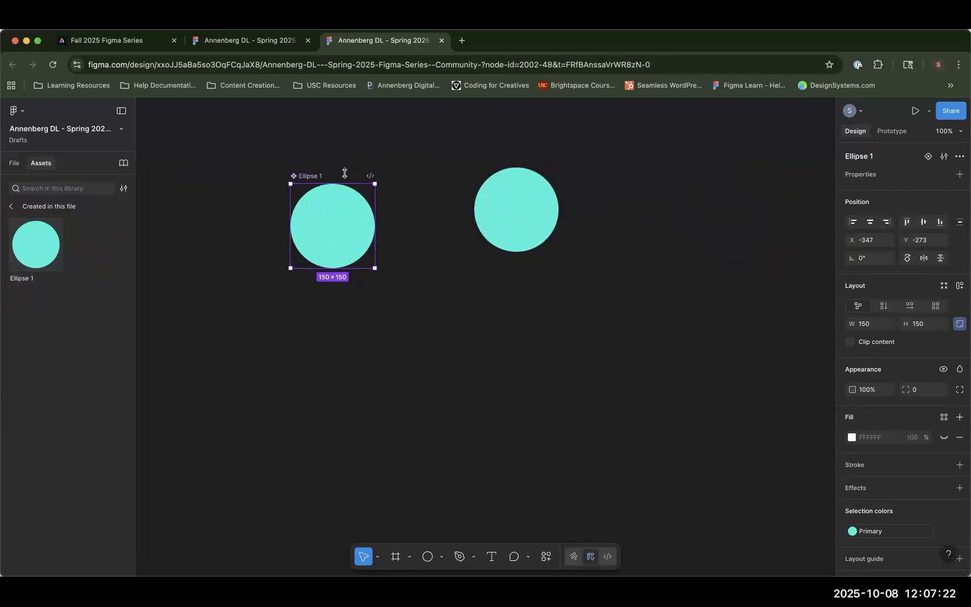
left_click(517, 218)
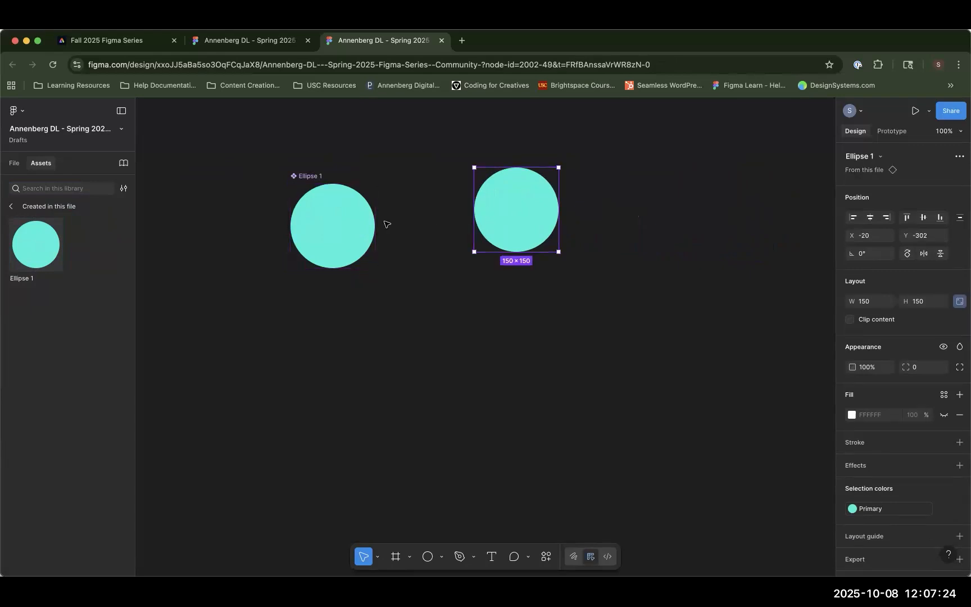
left_click(372, 223)
left_click(517, 210)
left_click(343, 193)
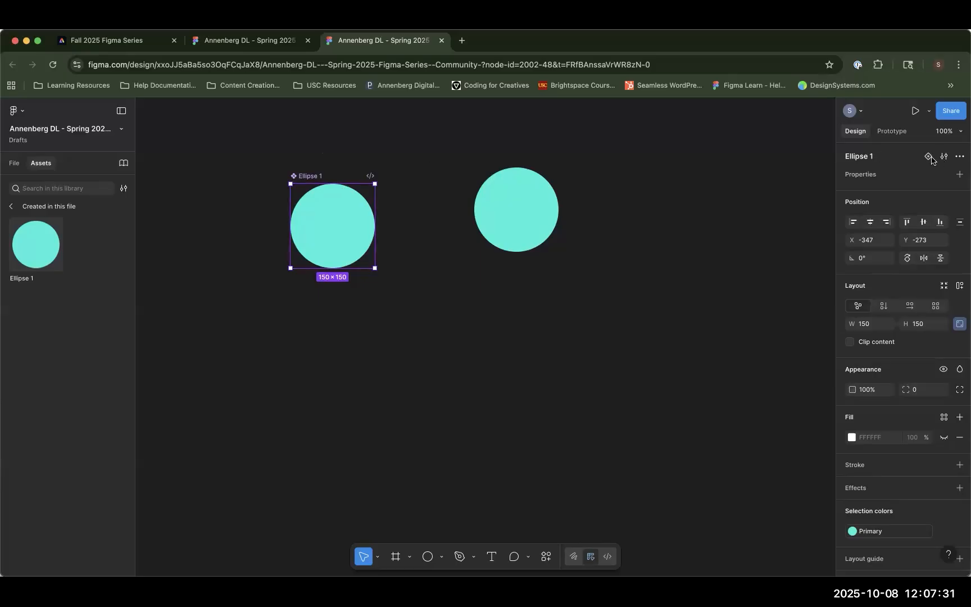
left_click(516, 202)
left_click(875, 170)
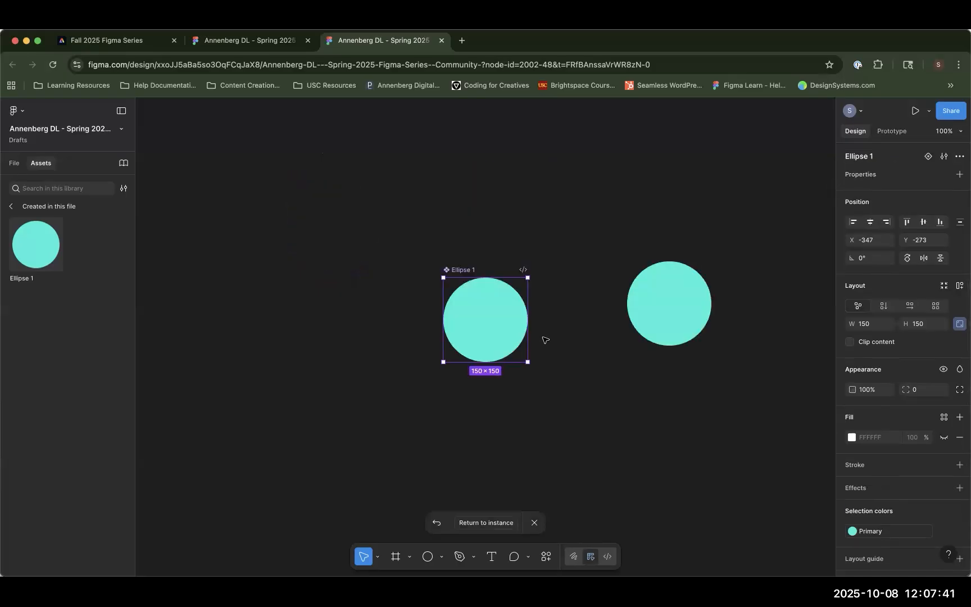
left_click(654, 316)
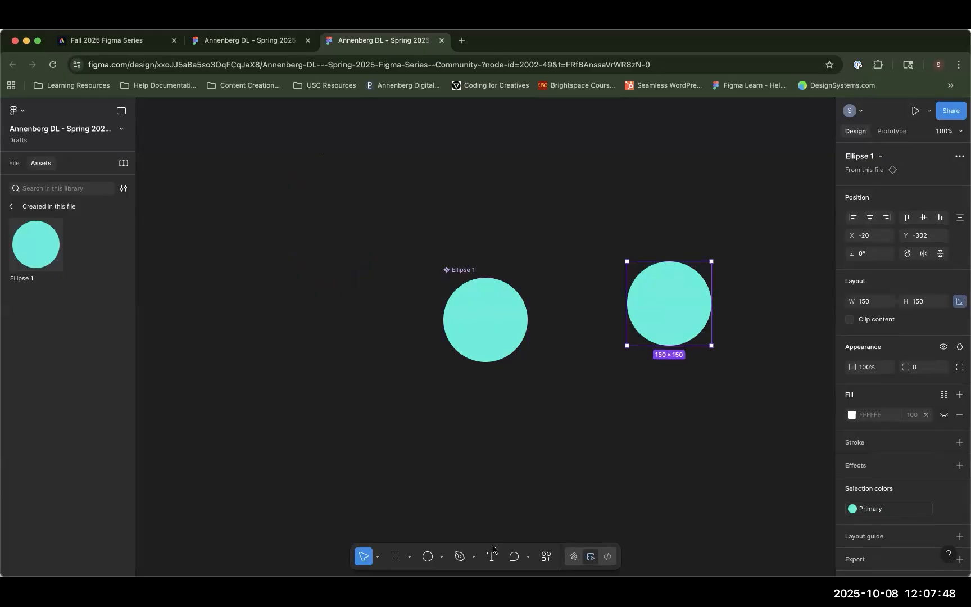
- Add the heading 'Component' above the left circle and retitle the duplicate over the right circle 'Instance'
key("t")
left_click(455, 230)
type("Component")
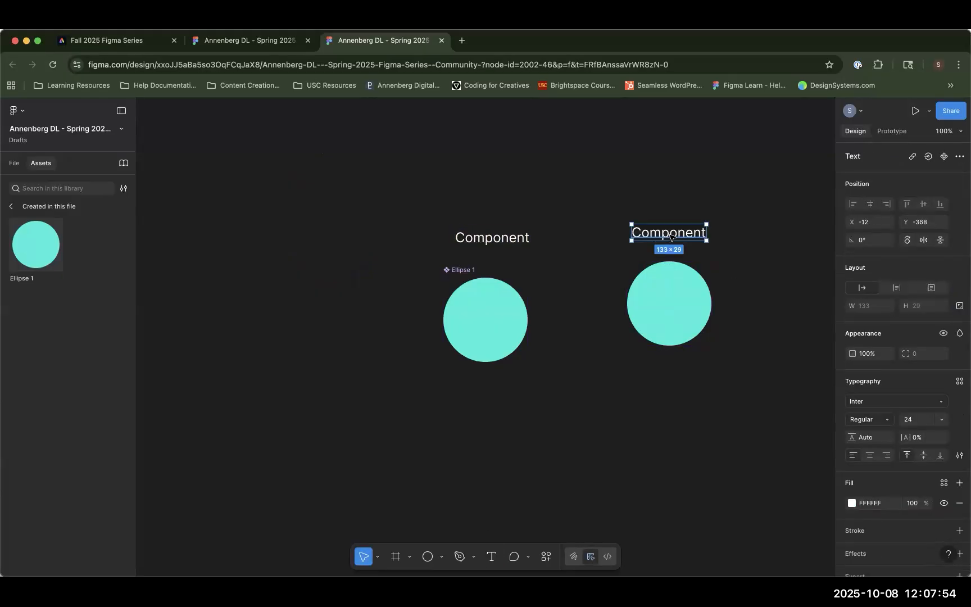
double_click(672, 236)
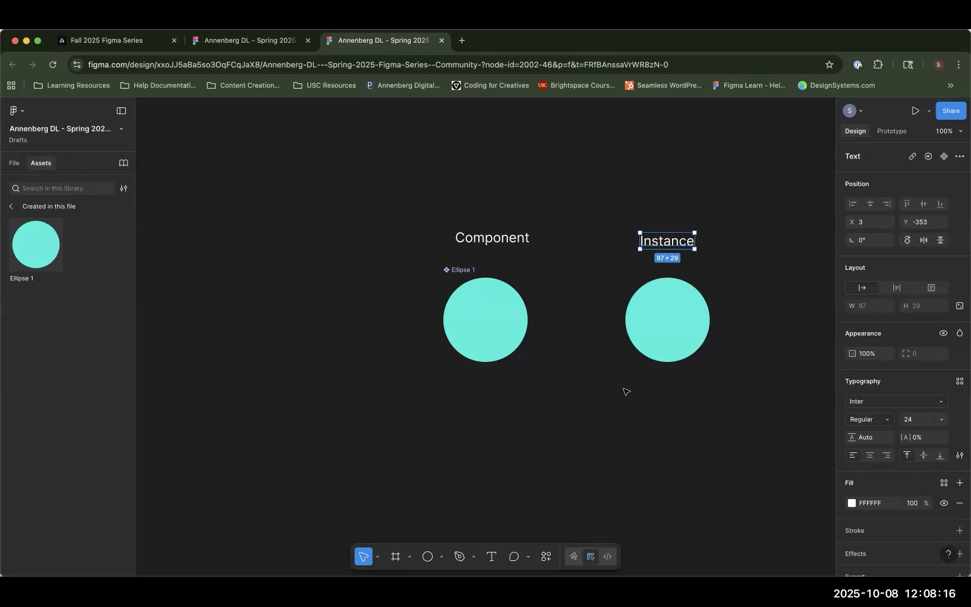
left_click(503, 323)
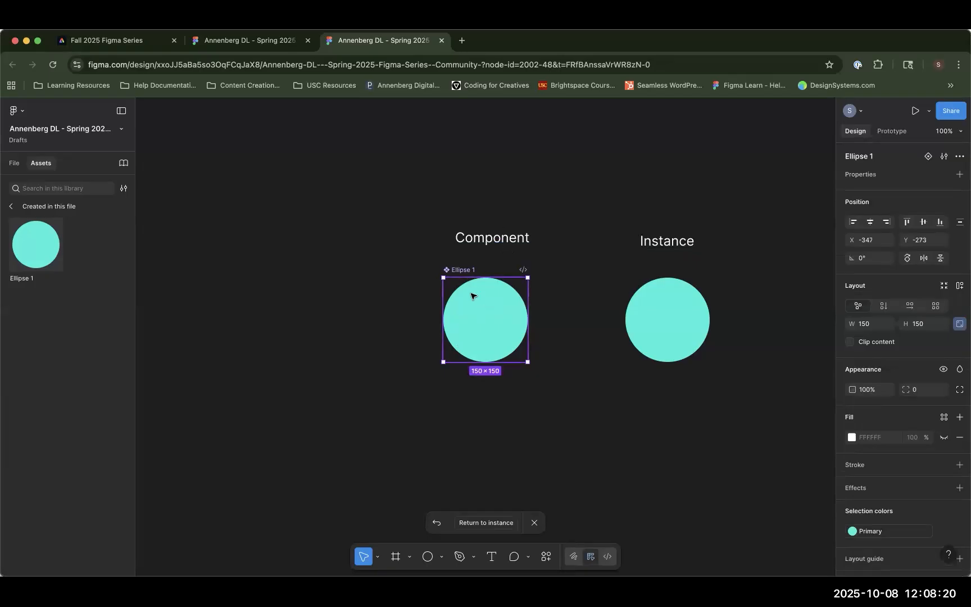
- Detach the main circle's Primary style and fill it with the purple Secondary style instead
scroll(910, 494, "down", 2)
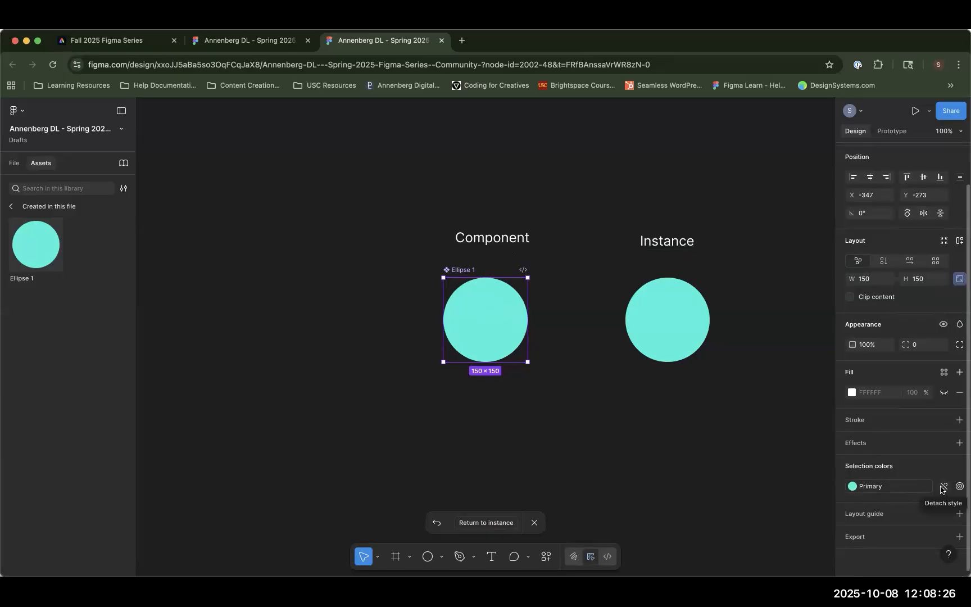
left_click(942, 488)
left_click(942, 488)
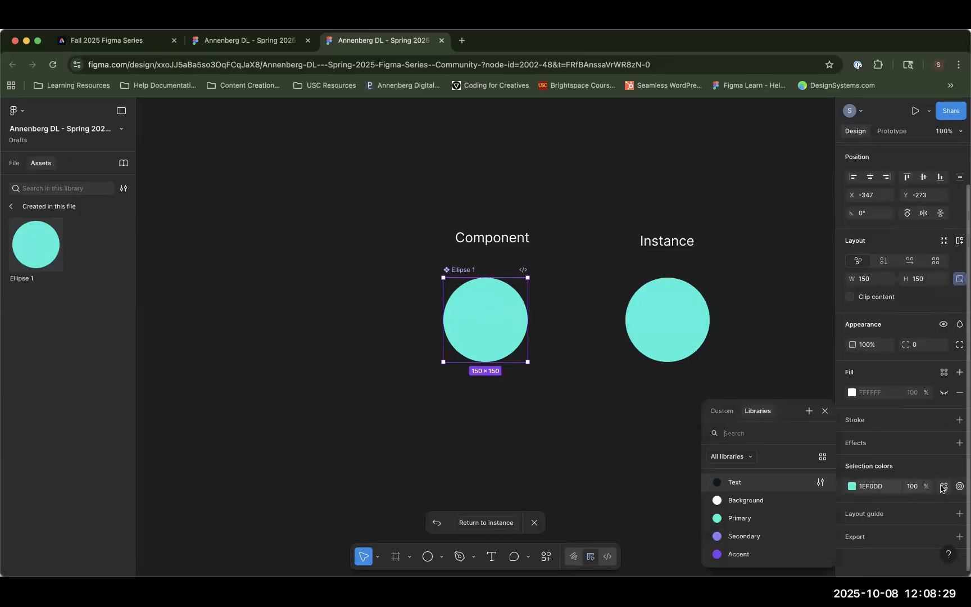
left_click(755, 537)
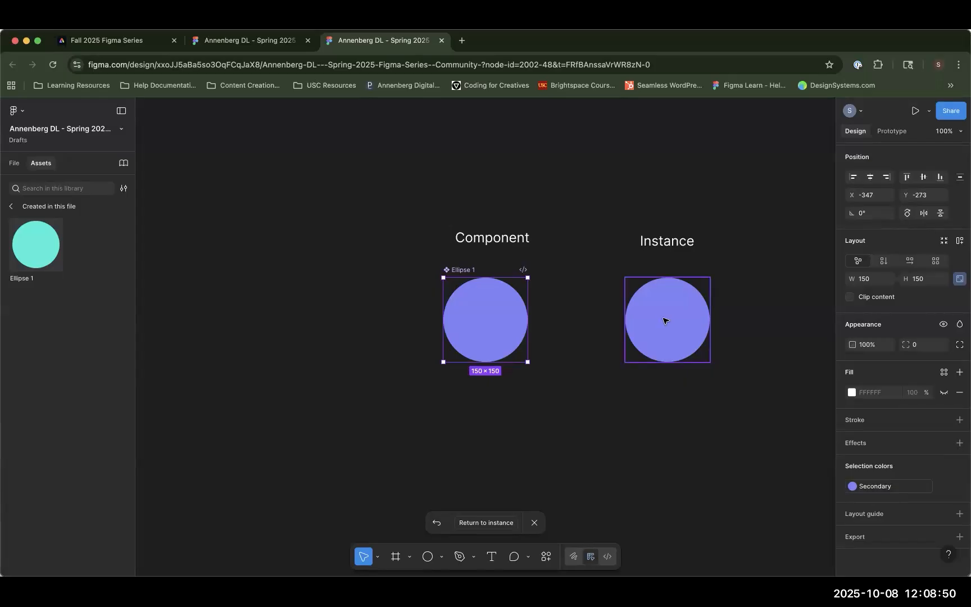
left_click(685, 328)
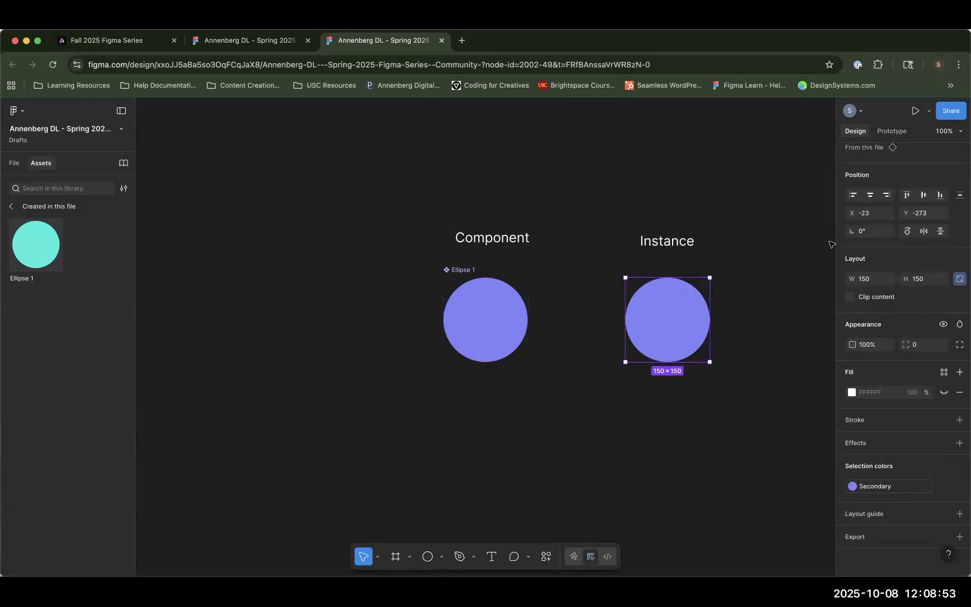
- Detach the right circle from the Ellipse 1 component using Detach instance
scroll(831, 245, "up", 4)
scroll(936, 177, "up", 1)
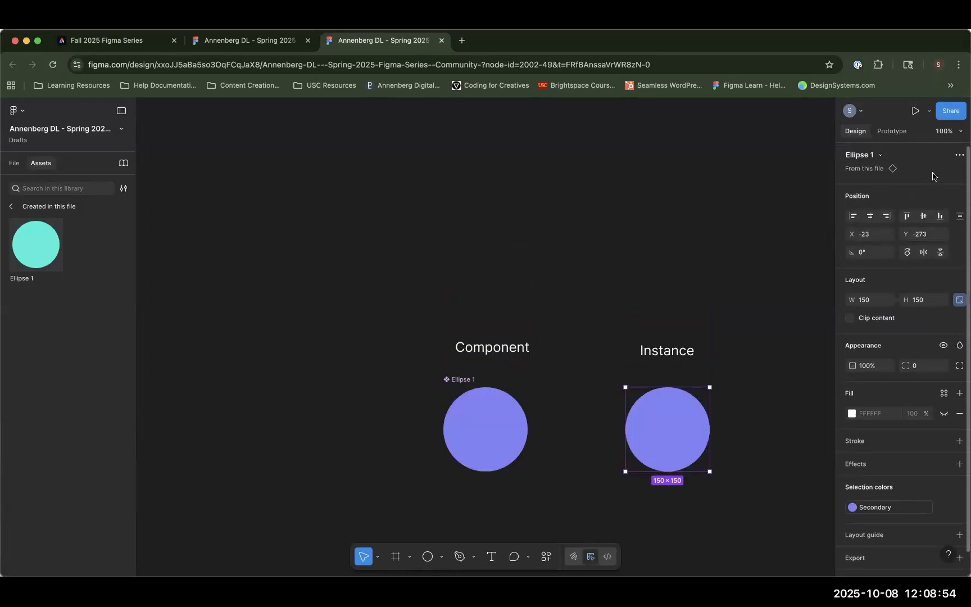
left_click(959, 157)
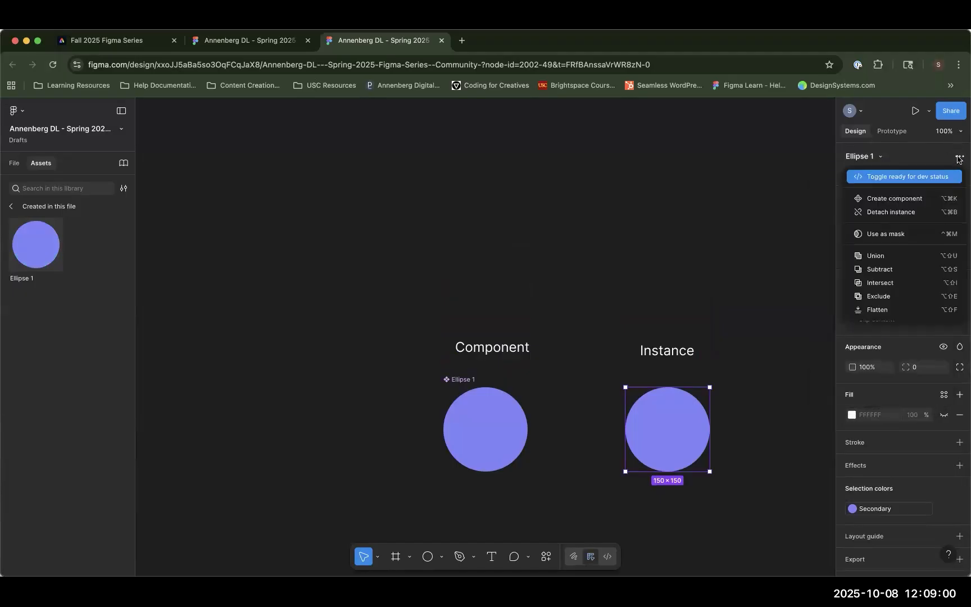
left_click(675, 433)
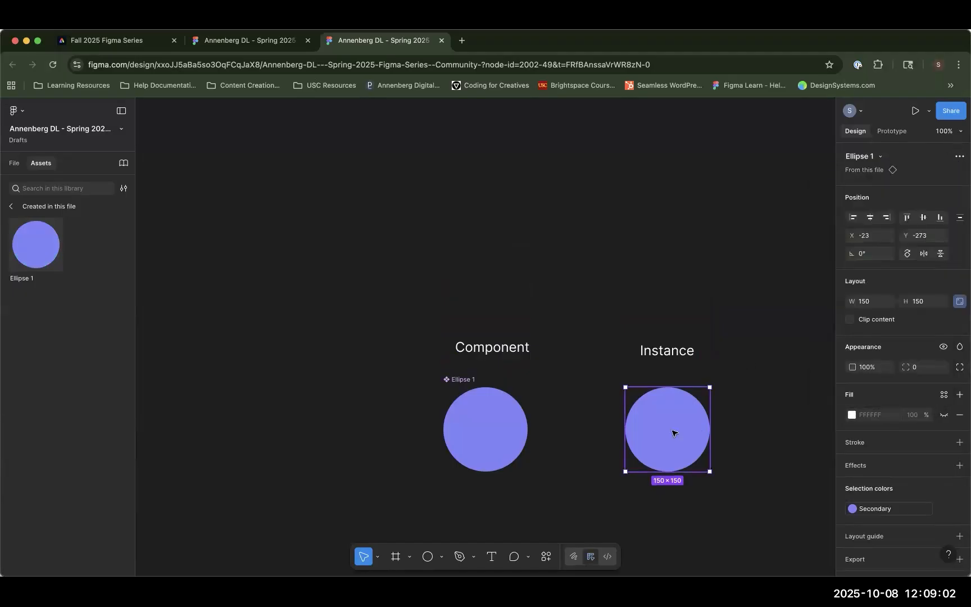
left_click(959, 157)
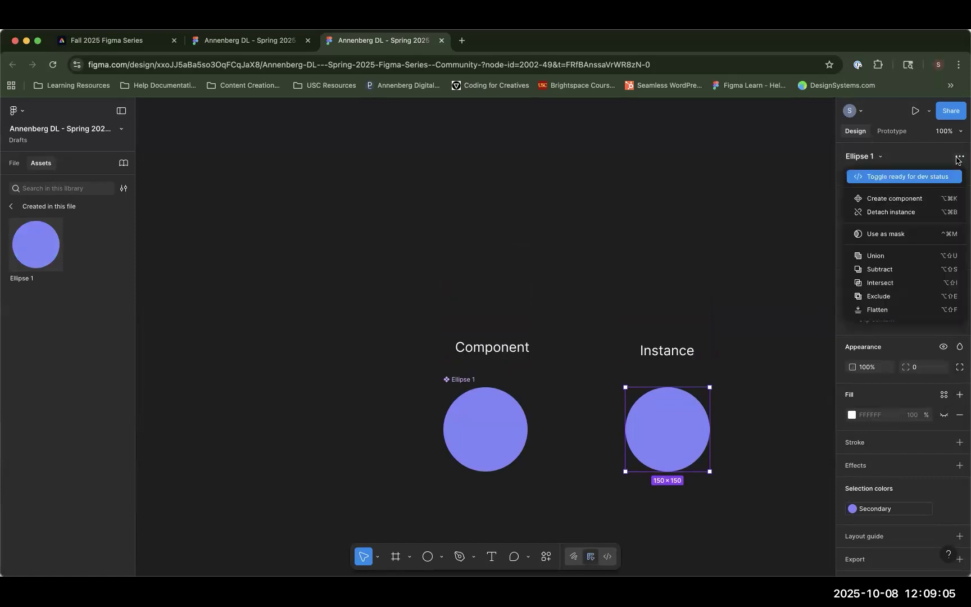
left_click(907, 218)
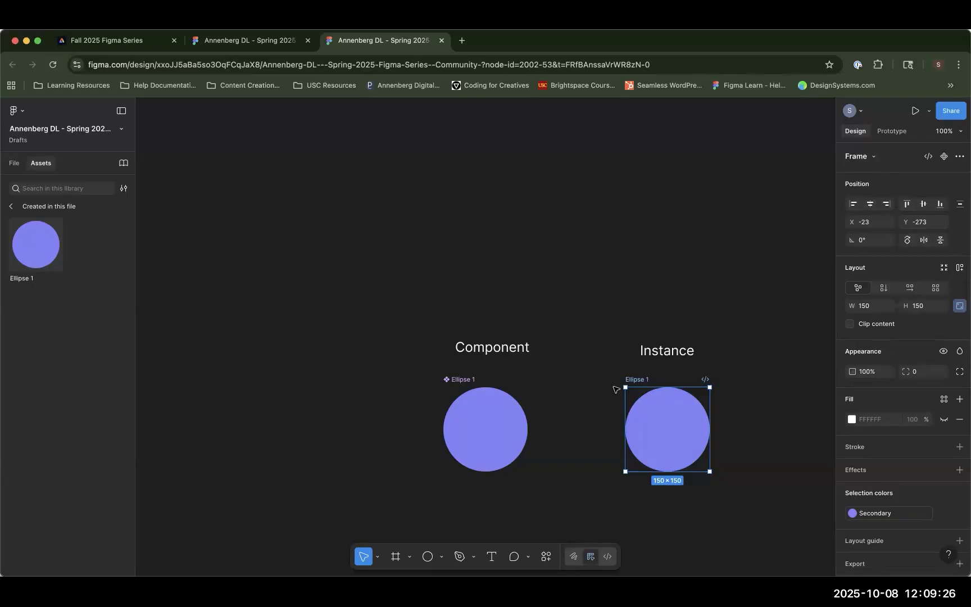
- Select the main component circle and unlink its fill from the colour style
left_click(482, 425)
left_click(944, 531)
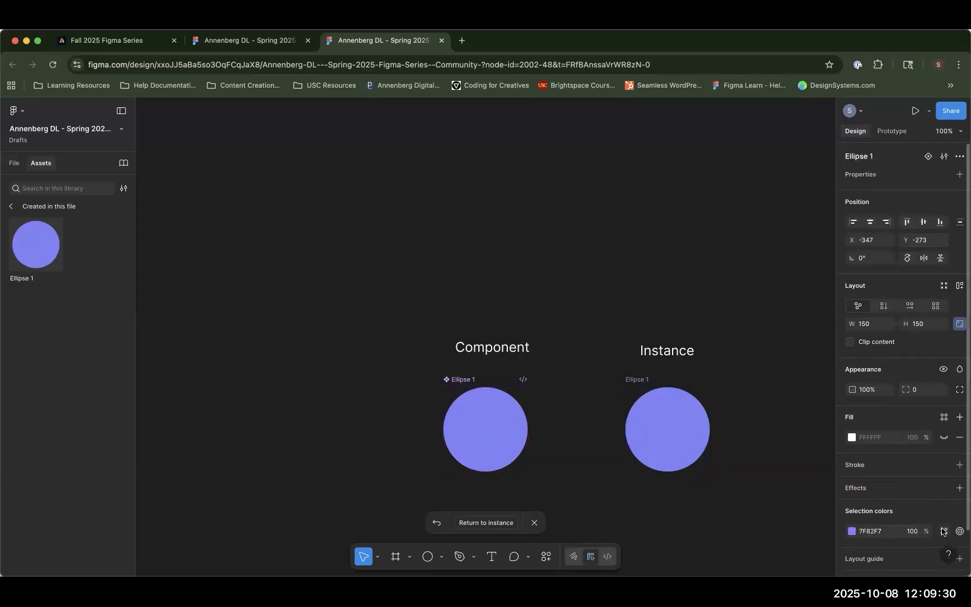
left_click(944, 531)
- Reapply Primary to the component, delete the detached purple circle, and place a fresh Ellipse 1 instance under Instance
left_click(739, 520)
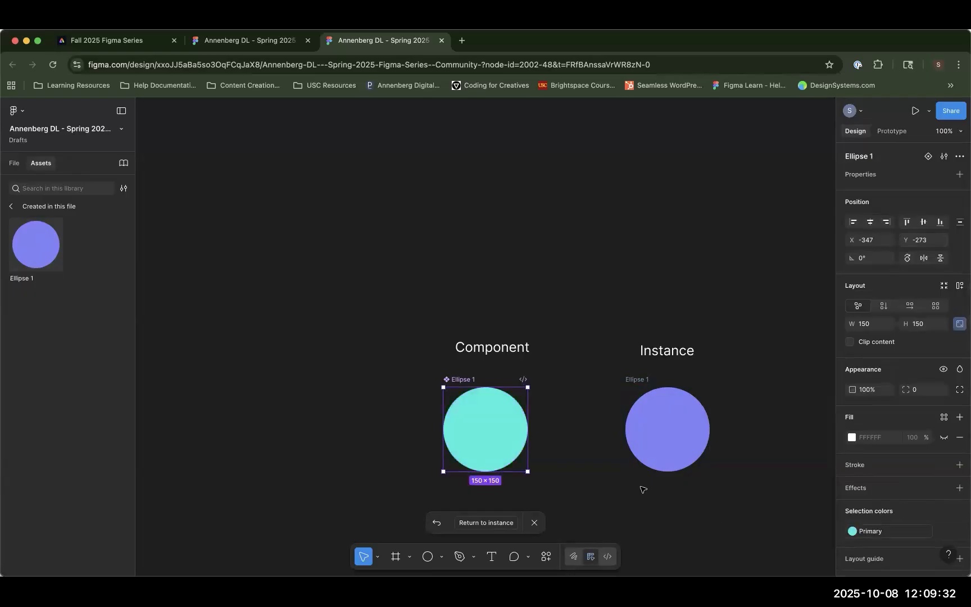
left_click(576, 422)
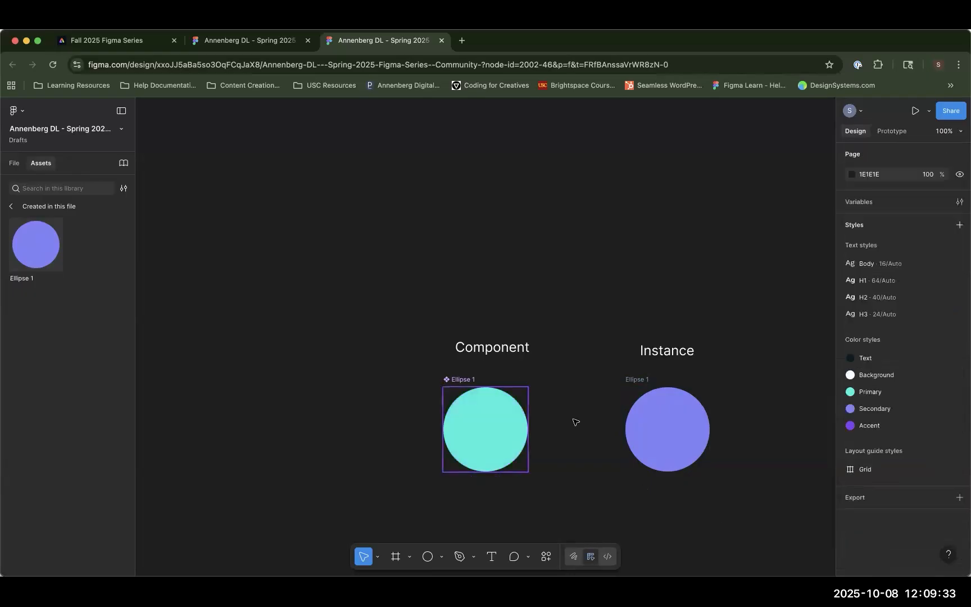
left_click(678, 449)
key("Delete")
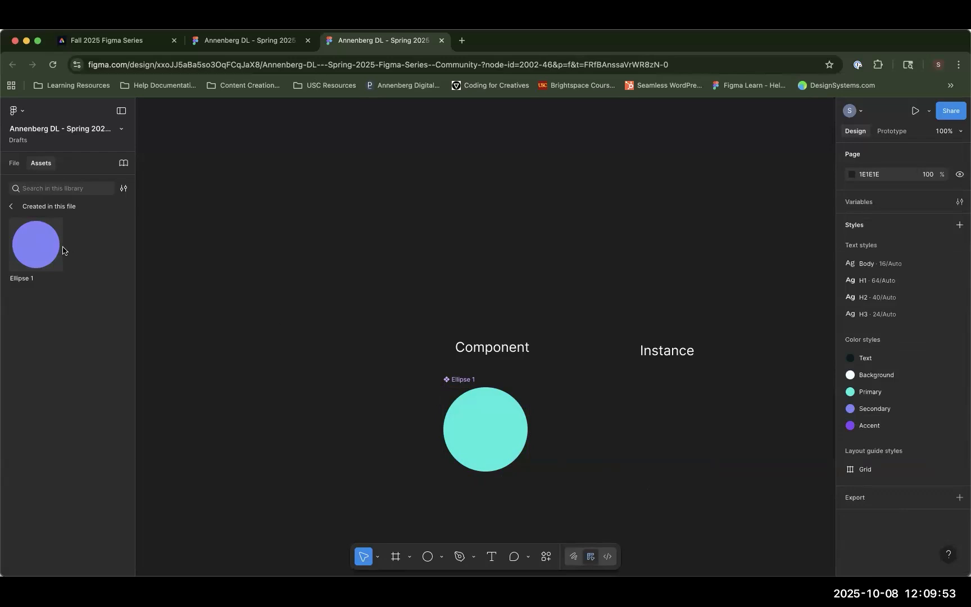
left_click_drag(50, 247, 678, 429)
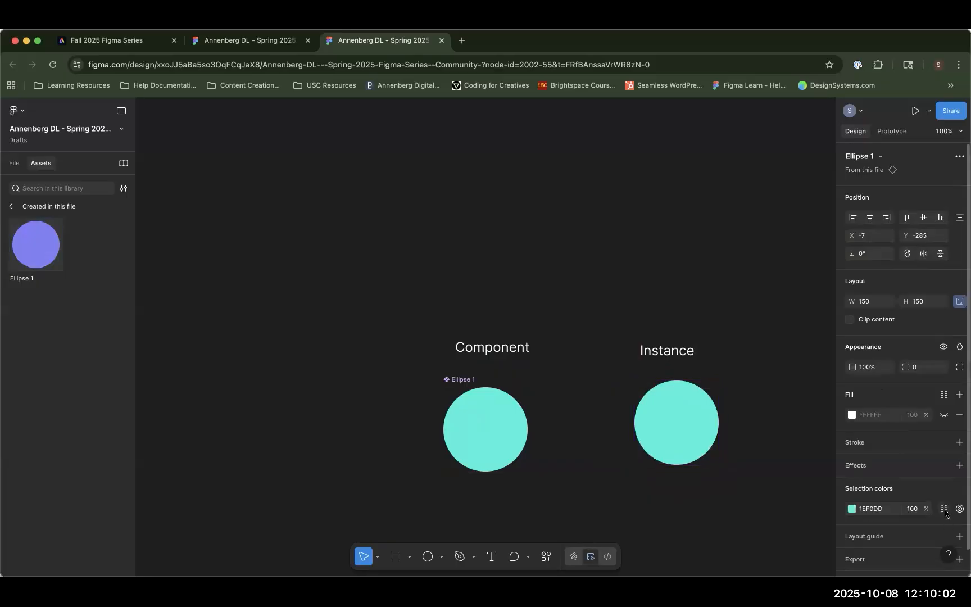
- Override the new instance's fill with the purple Secondary colour style
left_click(940, 508)
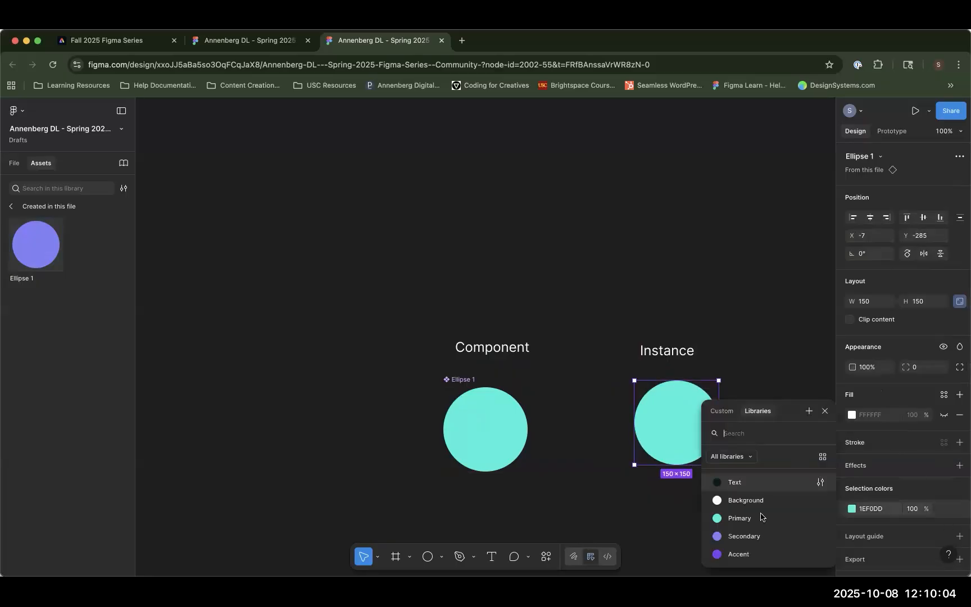
left_click(764, 524)
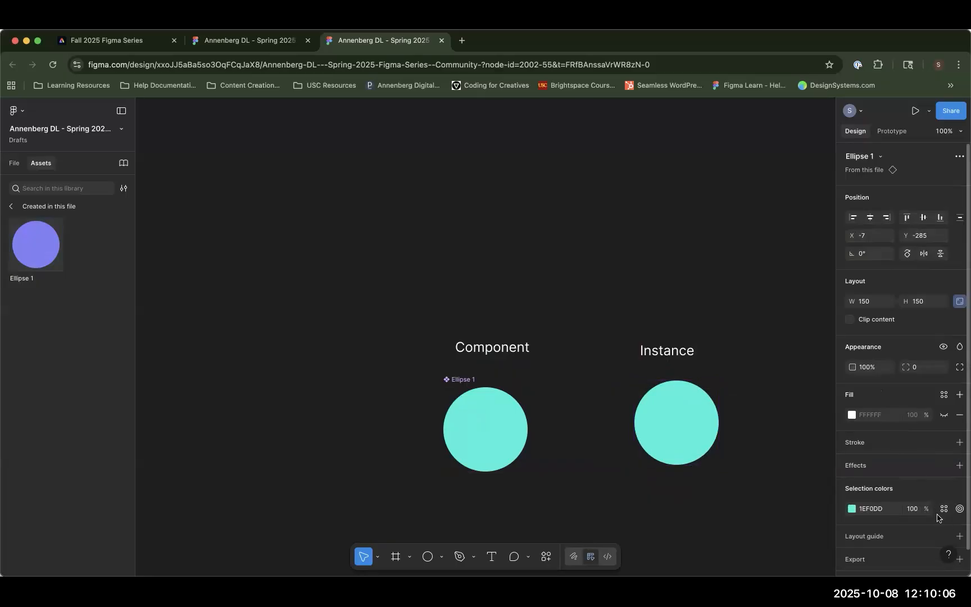
left_click(944, 508)
left_click(786, 533)
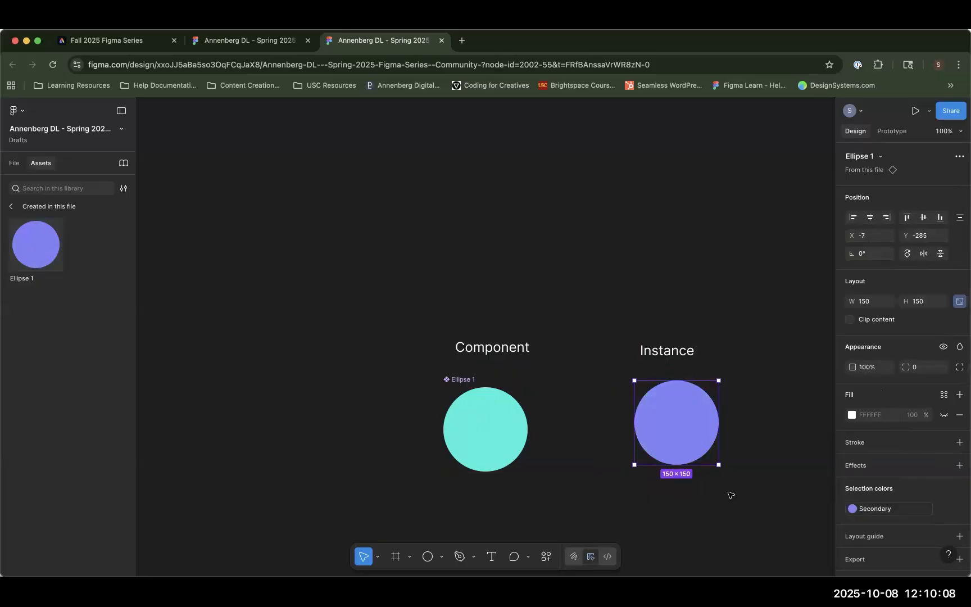
left_click(730, 494)
- Fill the main component with the white Background style and check the instance stays purple
left_click(503, 442)
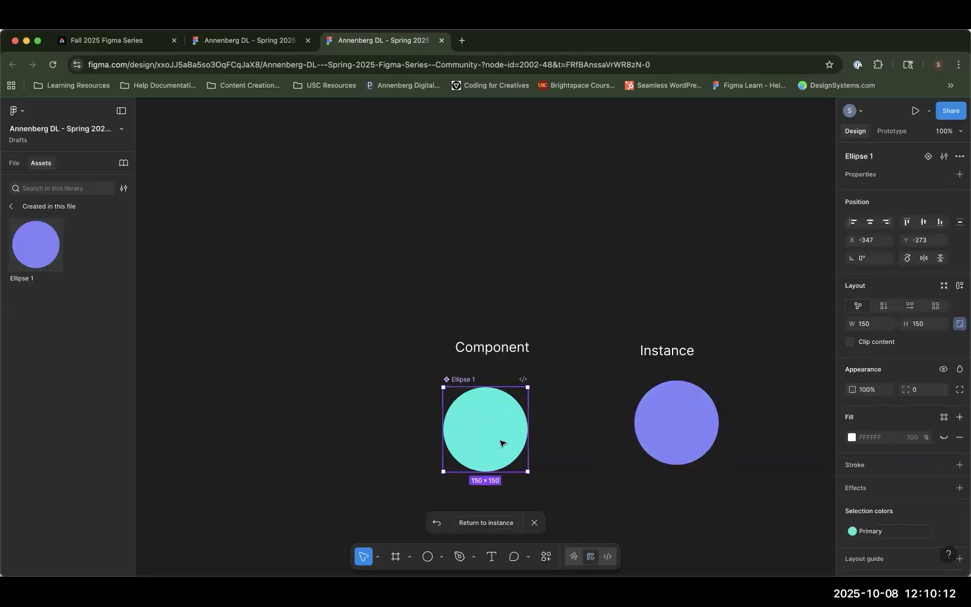
left_click(943, 532)
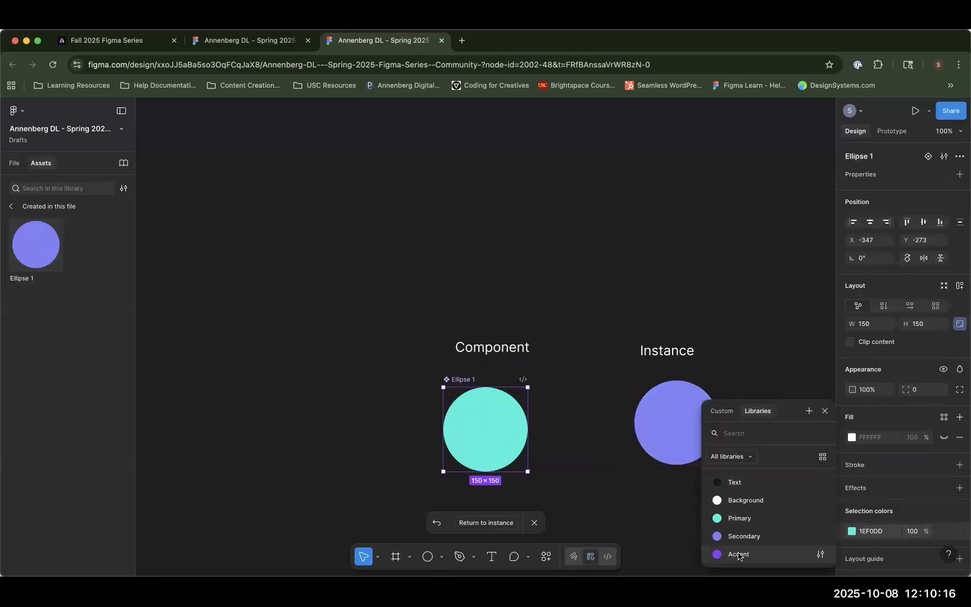
left_click(739, 498)
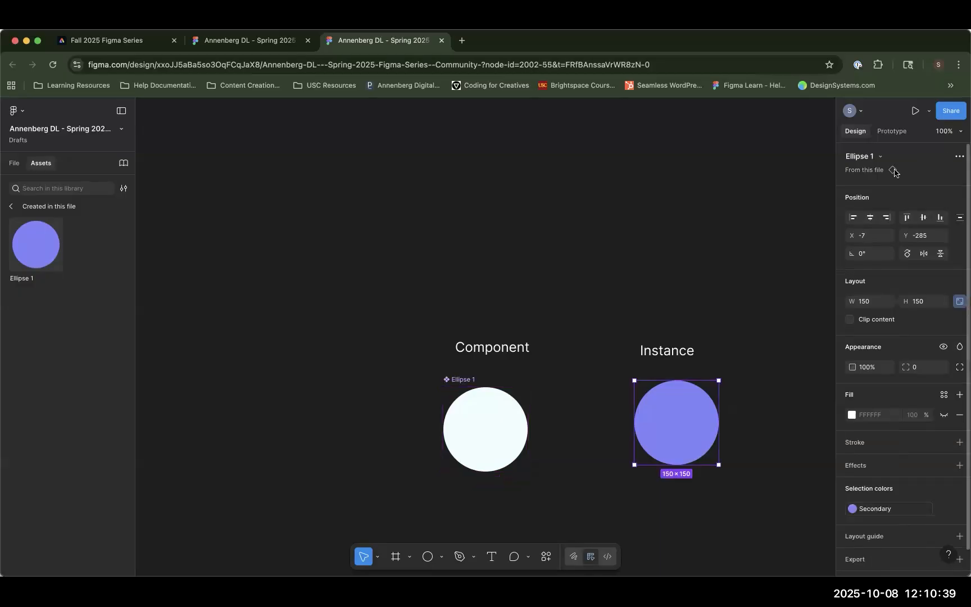
left_click(896, 178)
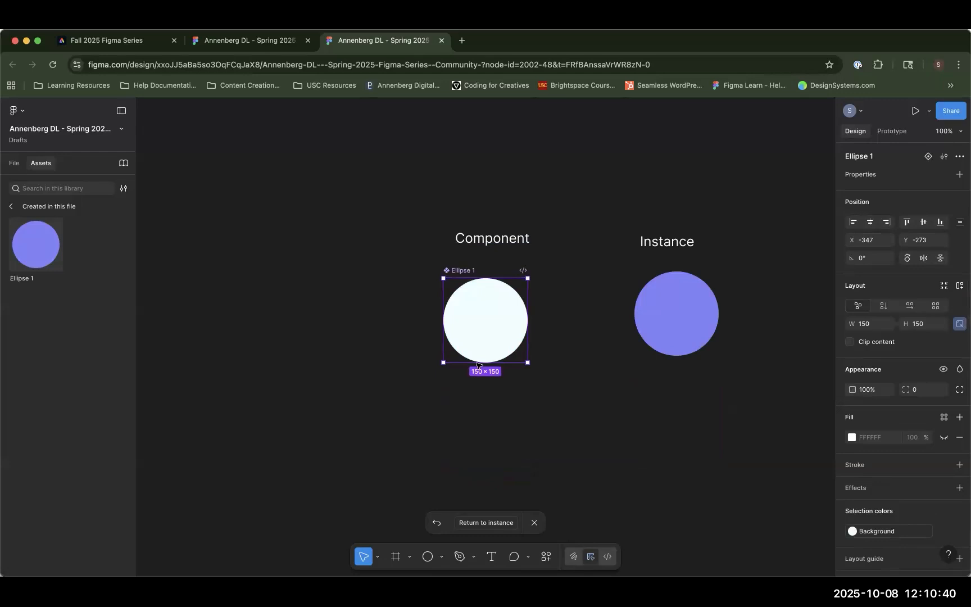
left_click(698, 283)
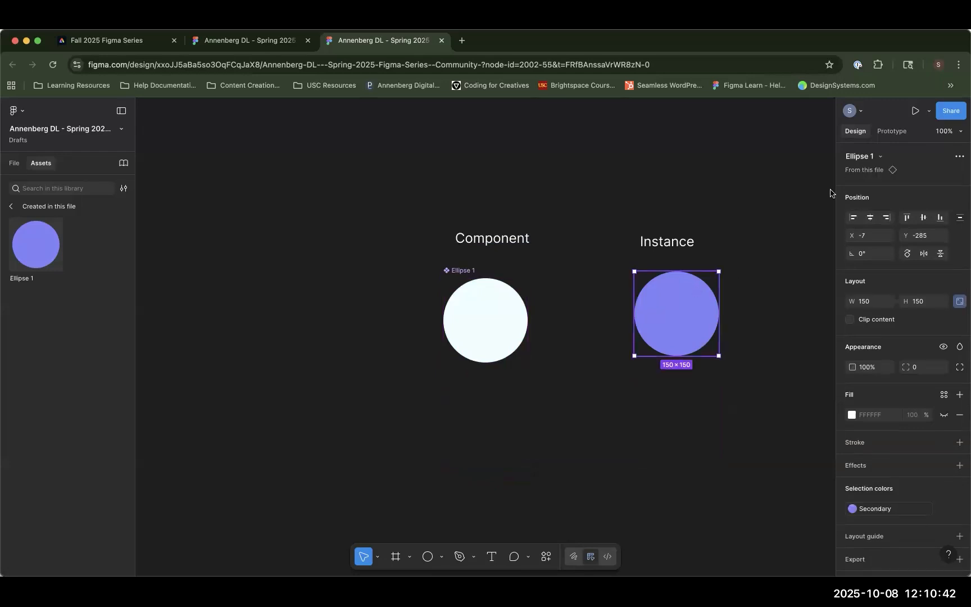
left_click(893, 170)
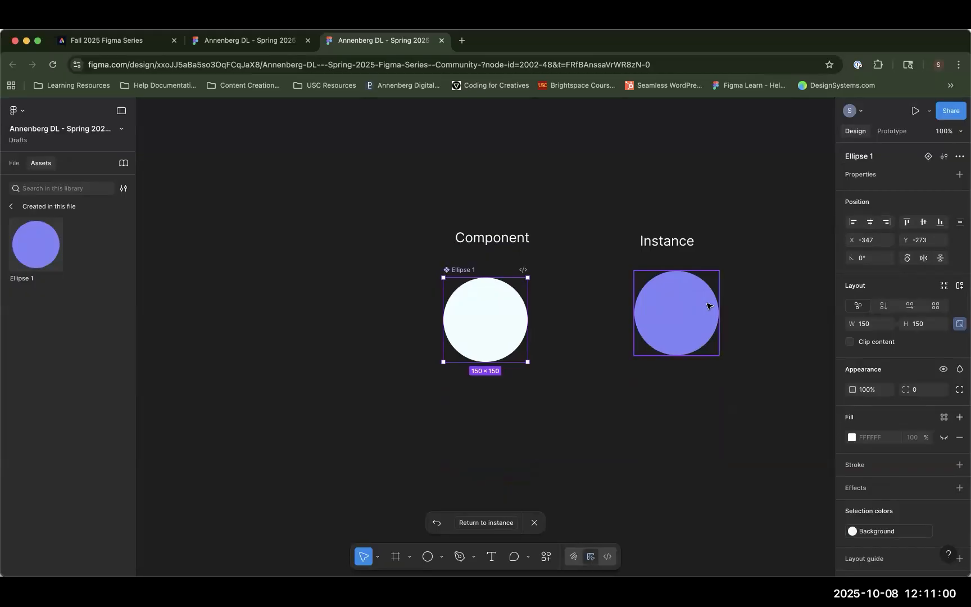
- Select both headings and both circles together, then return to the Website page
left_click_drag(364, 197, 709, 408)
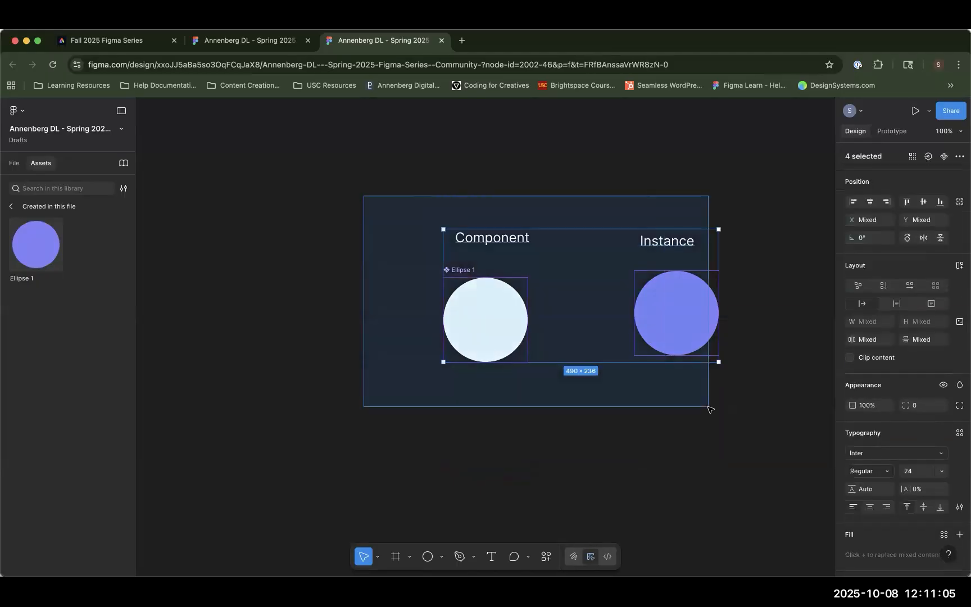
left_click(15, 164)
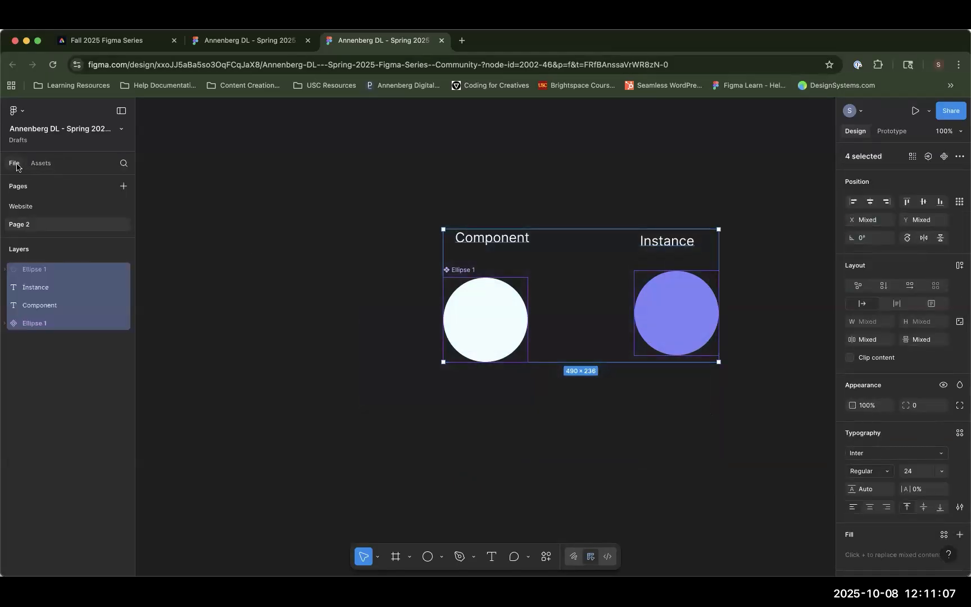
left_click(26, 206)
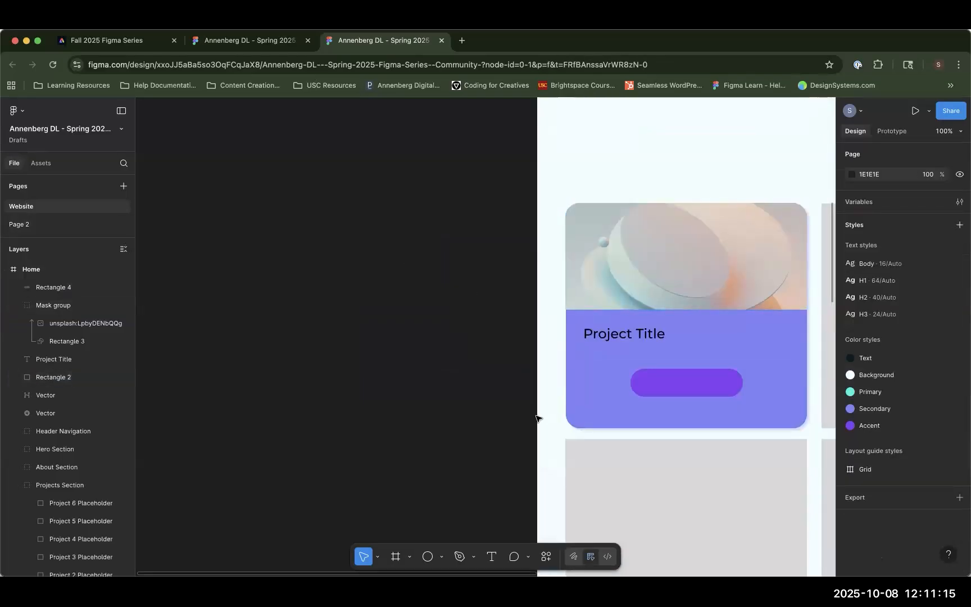
- Marquee-select the first Projects card's photo, title, button and purple shape
scroll(438, 342, "right", 4)
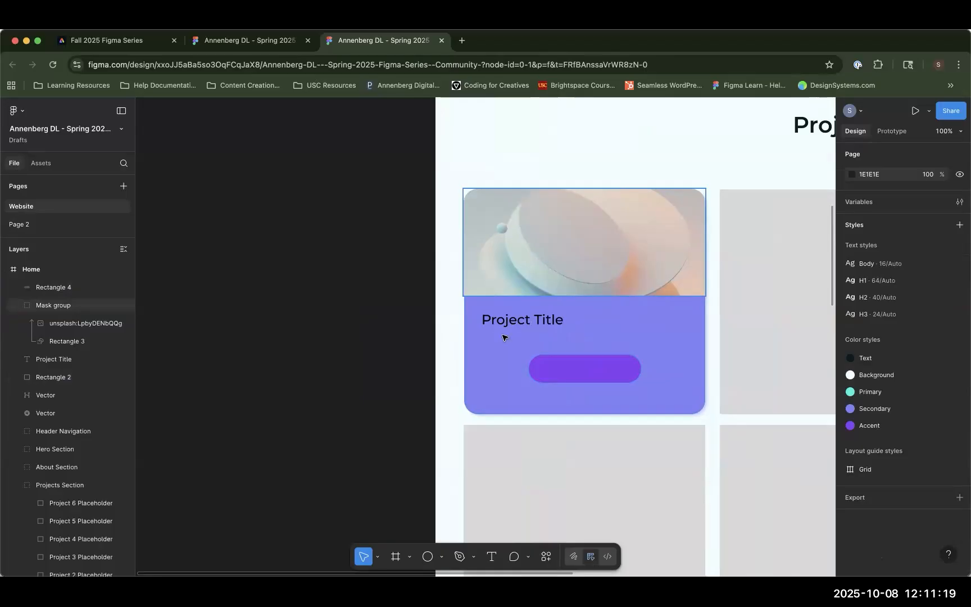
scroll(381, 334, "right", 5)
scroll(381, 334, "down", 3)
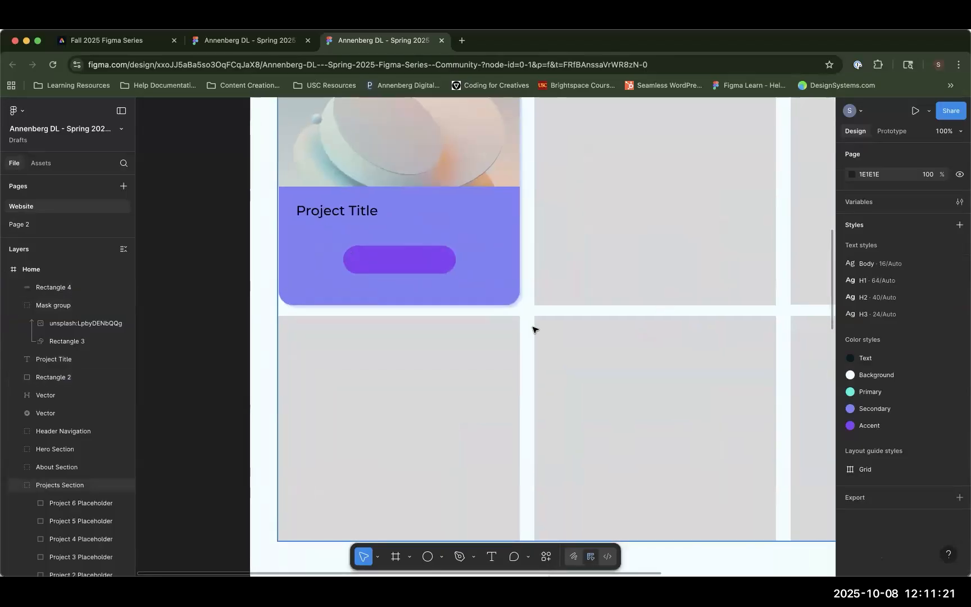
scroll(533, 327, "right", 3)
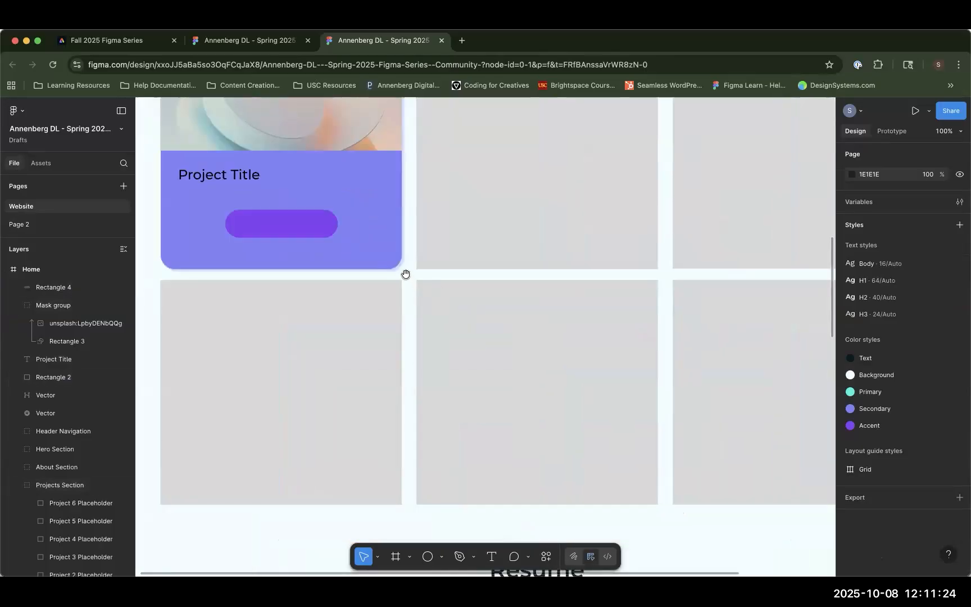
scroll(587, 422, "up", 3)
scroll(587, 422, "left", 4)
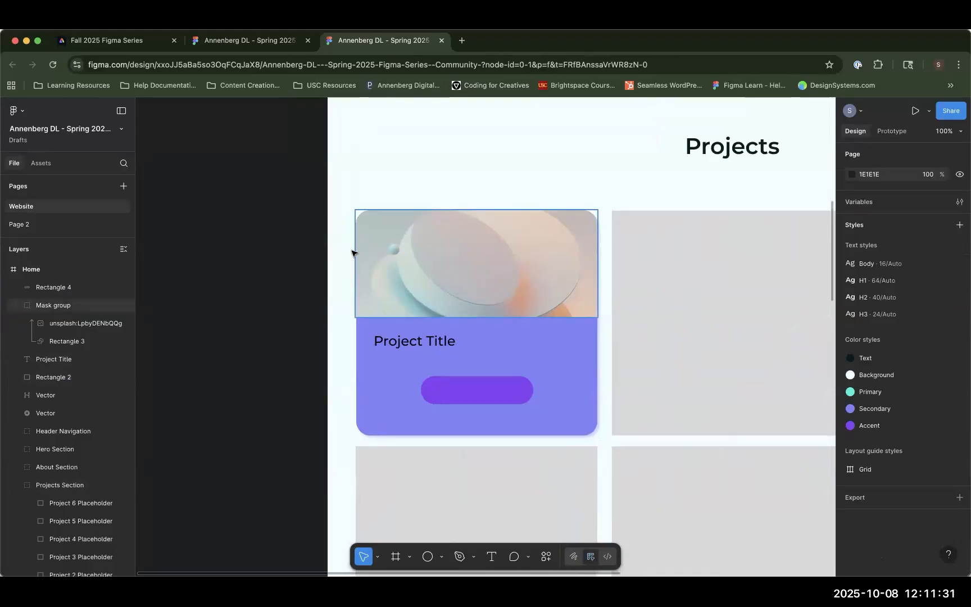
left_click_drag(338, 199, 601, 442)
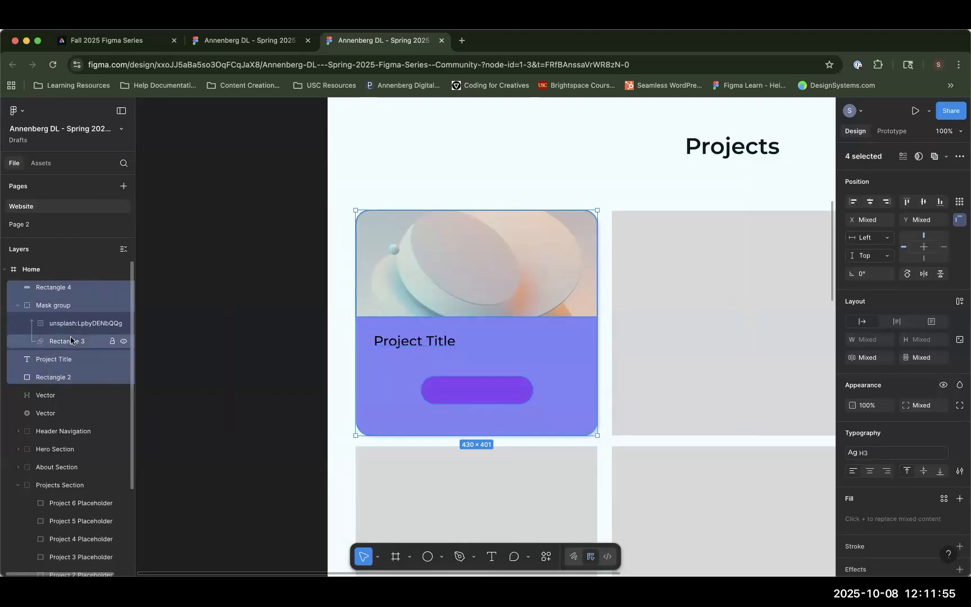
- Group the card layers, name the group 'Project Card', and make it a component
key("super+g")
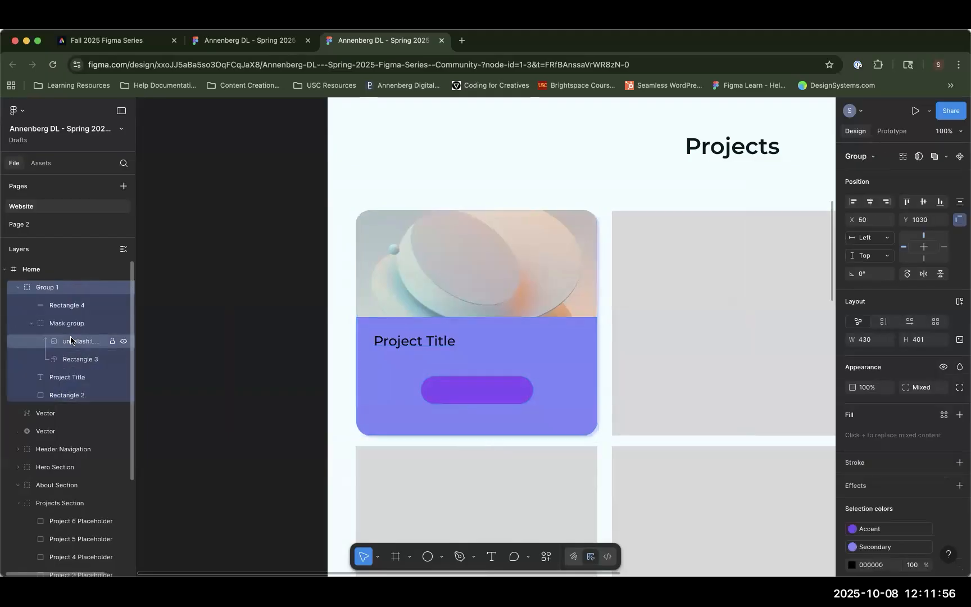
double_click(44, 290)
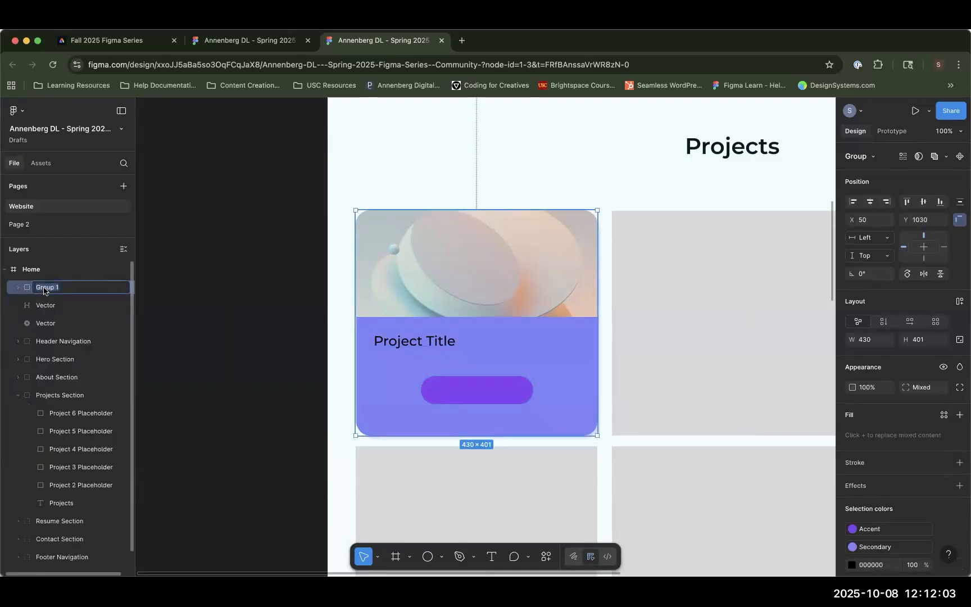
type("Project Card")
key("Return")
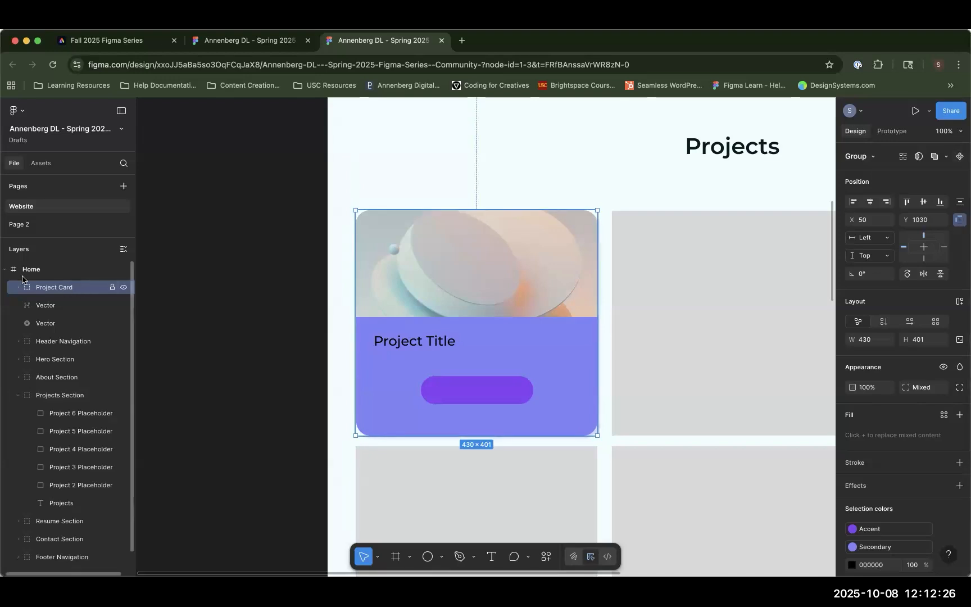
left_click(932, 156)
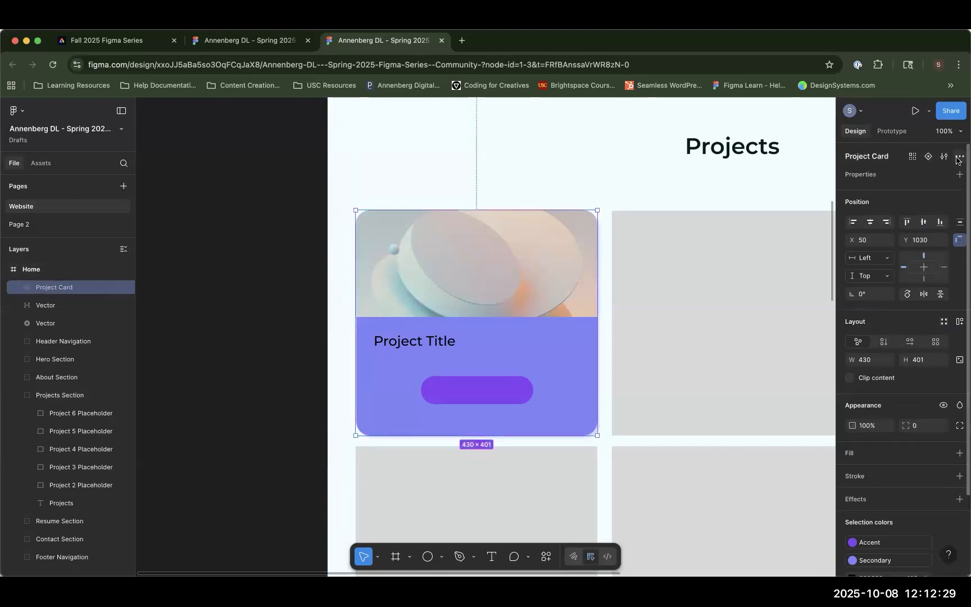
- Browse the Website page's component assets and drag a Project Card instance onto the canvas
left_click(38, 164)
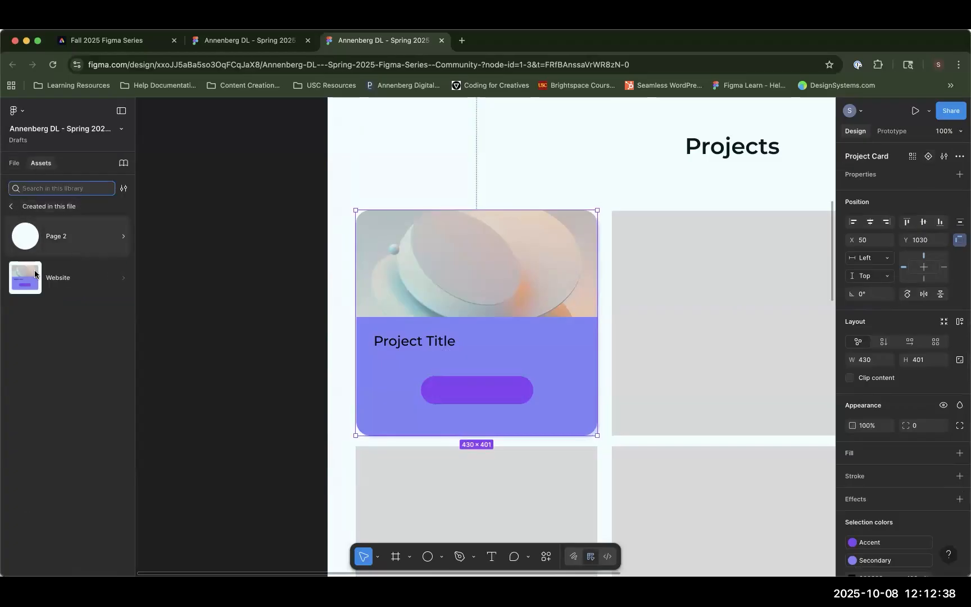
left_click(54, 283)
left_click(11, 207)
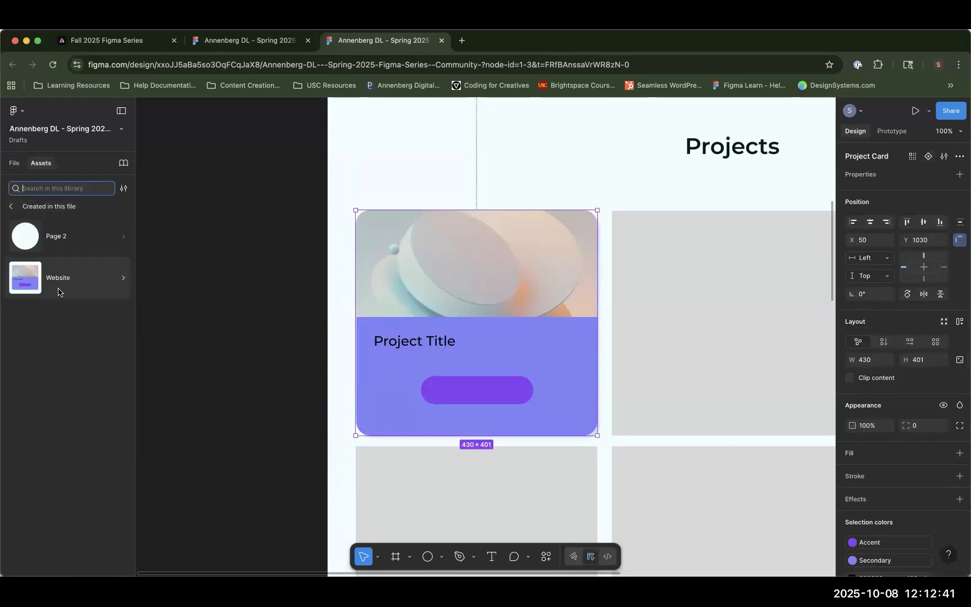
left_click(58, 292)
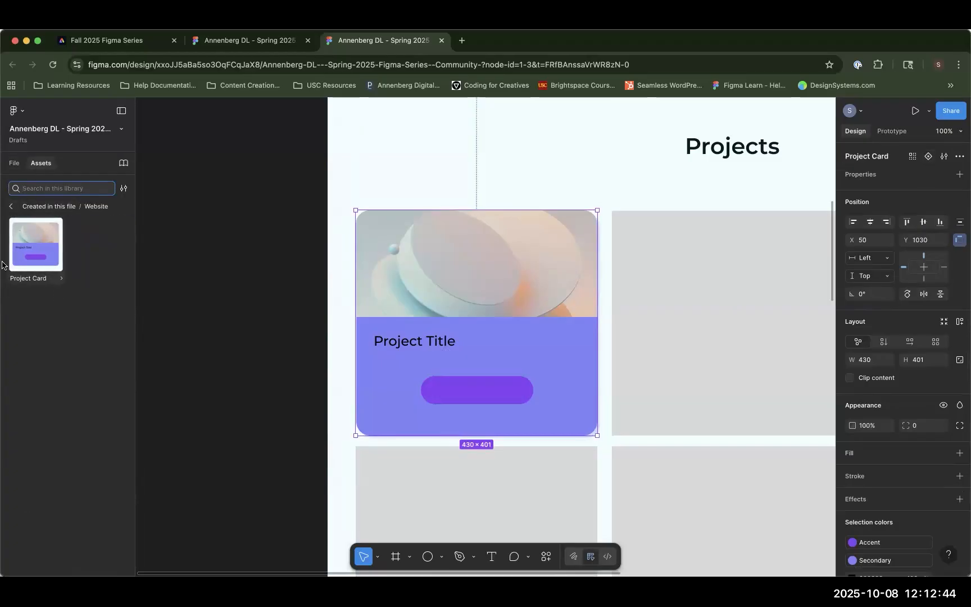
left_click_drag(647, 355, 670, 359)
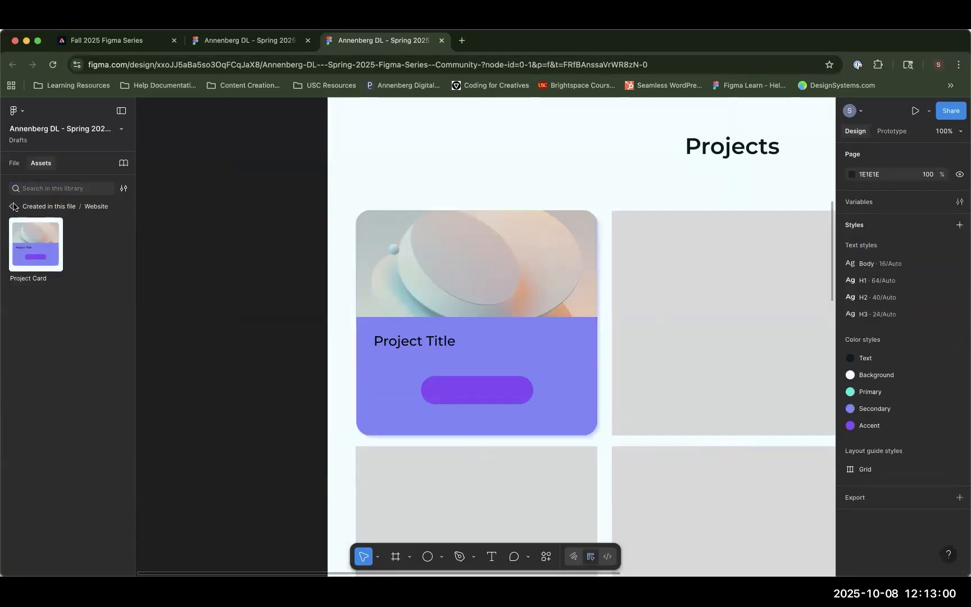
- Expand and select the Project Card component in the Layers list
left_click(14, 162)
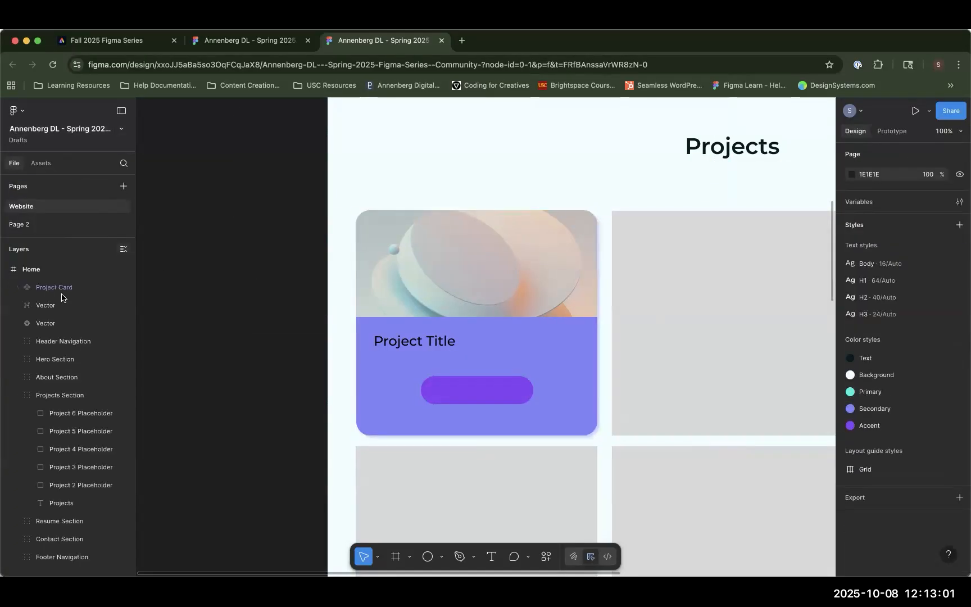
left_click(18, 288)
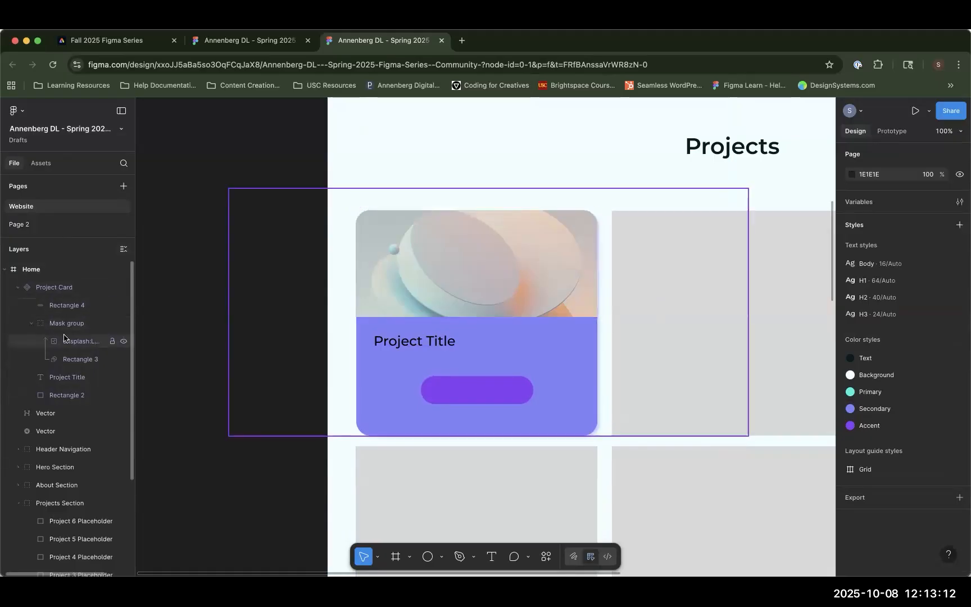
left_click(61, 288)
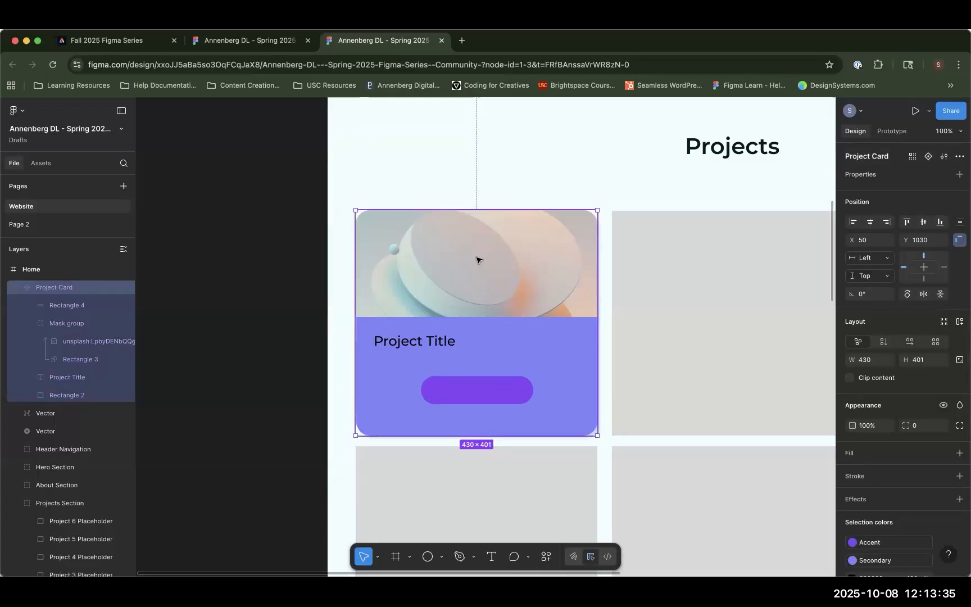
- Show the Website components under 'Created in this file' in Assets
left_click(43, 164)
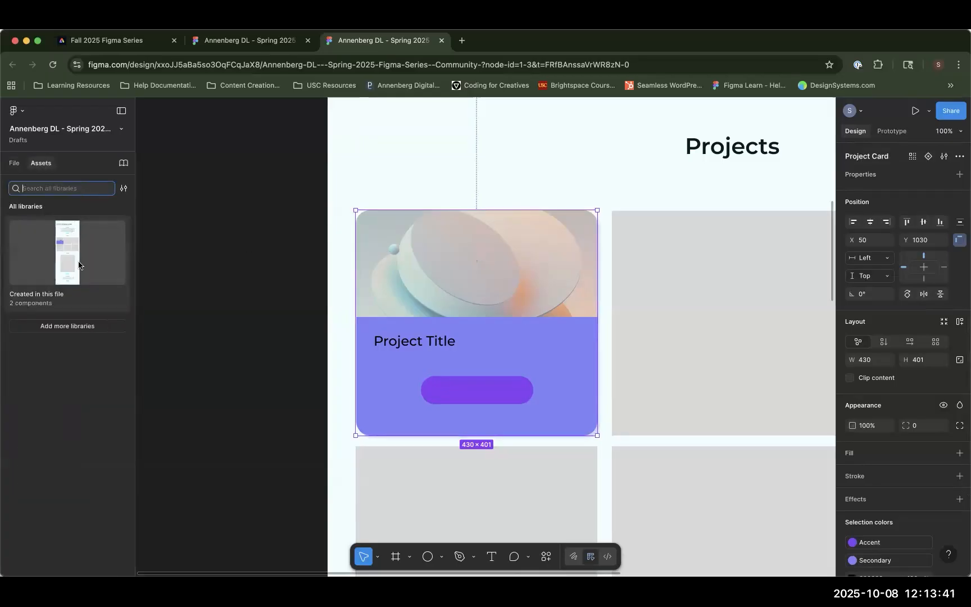
left_click(70, 256)
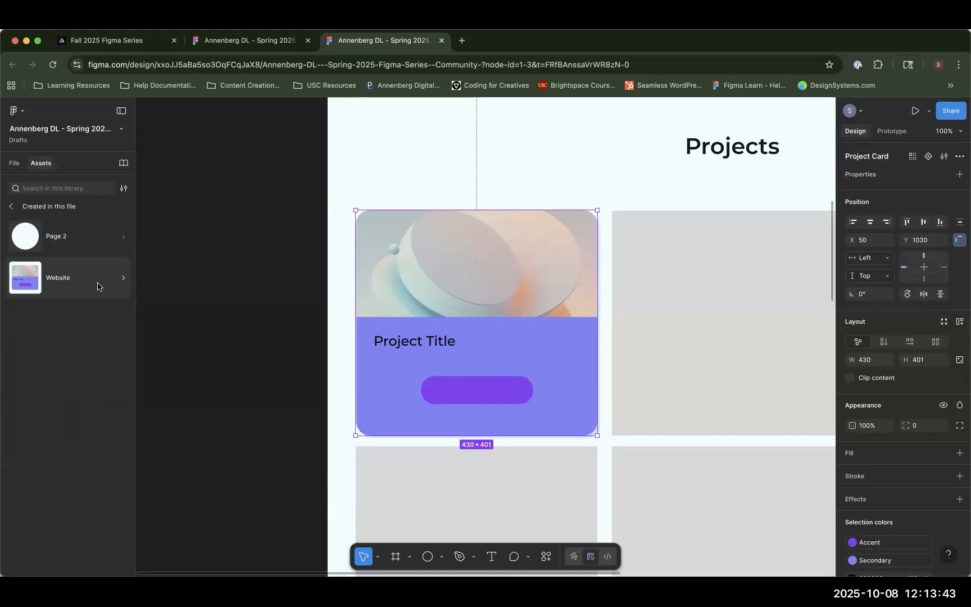
left_click(75, 288)
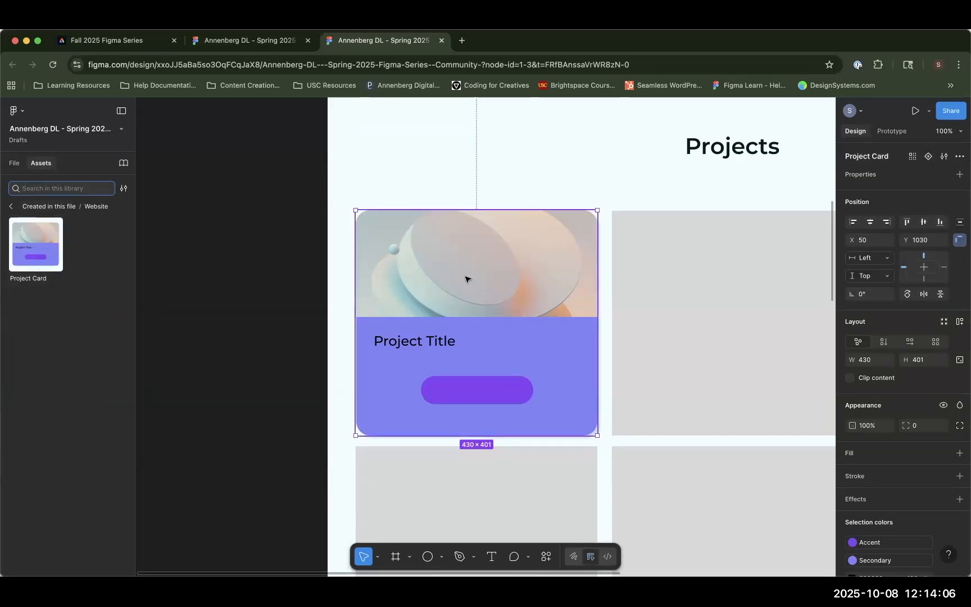
- Move Project Card onto empty canvas left of the Website frame and add a second variant
left_click_drag(466, 279, 165, 217)
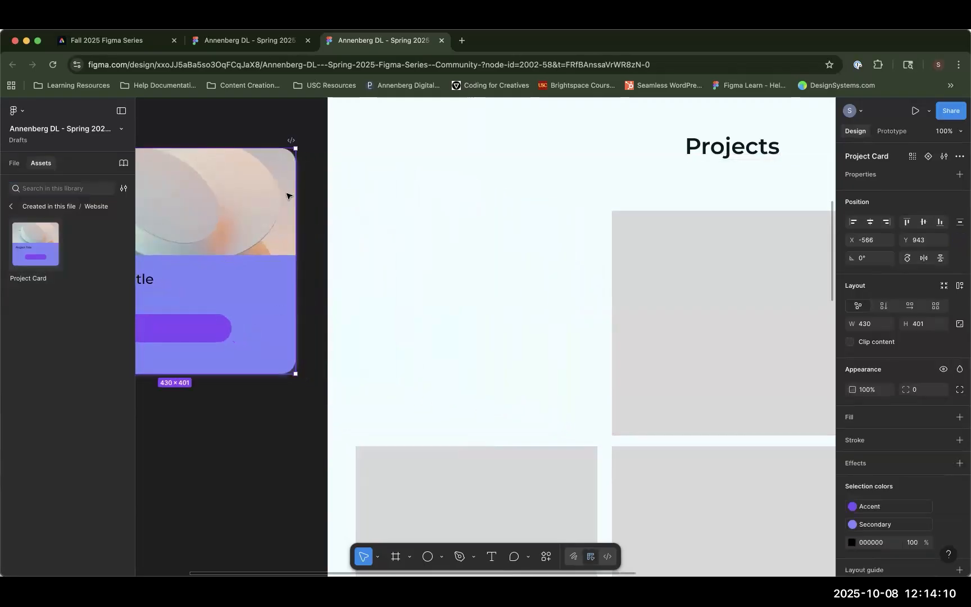
left_click_drag(234, 425, 655, 429)
left_click_drag(470, 192, 392, 202)
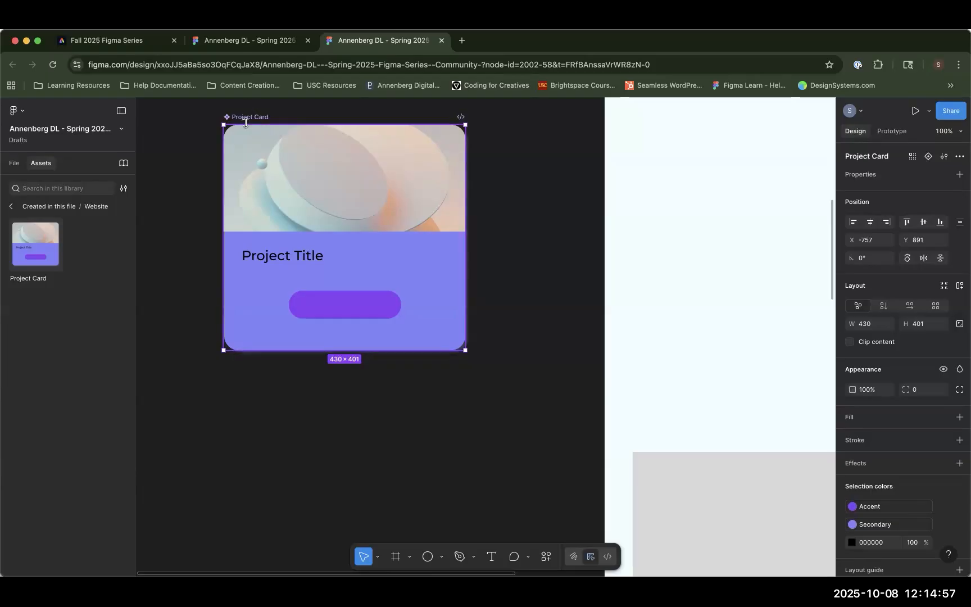
left_click_drag(245, 123, 235, 117)
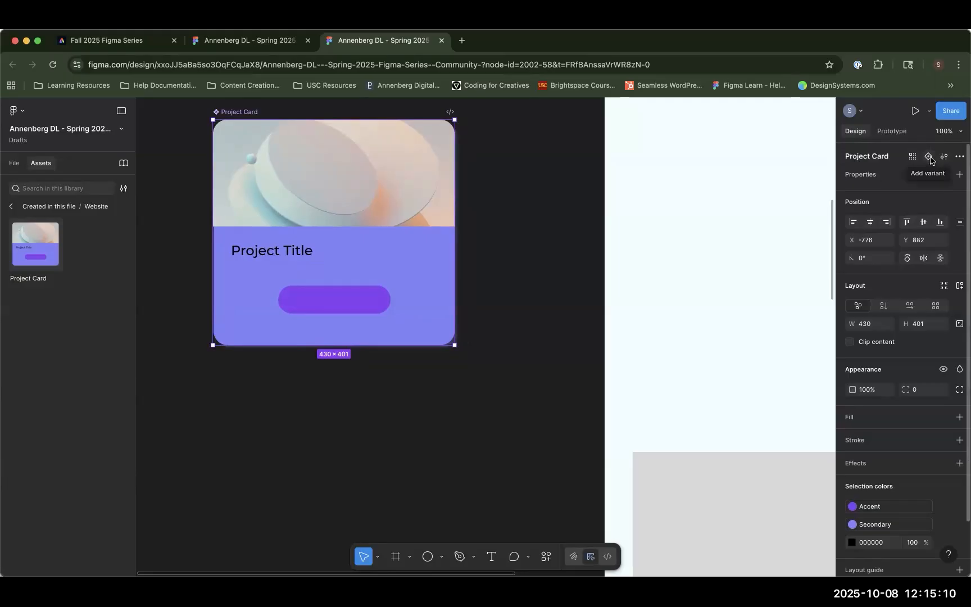
left_click(929, 157)
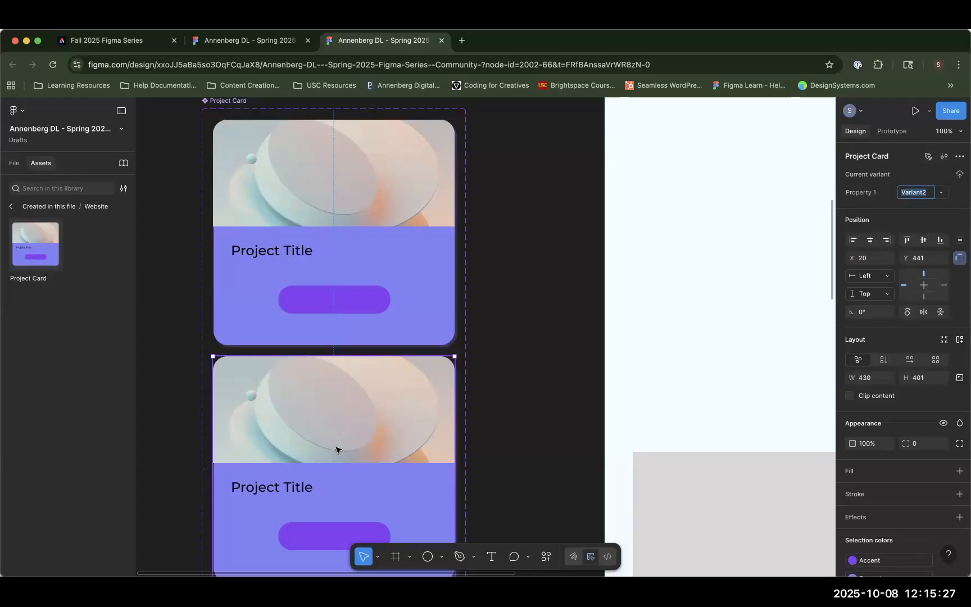
- Show the layers list and bring up the recent Plugins submenu from the canvas context menu
scroll(338, 456, "down", 2)
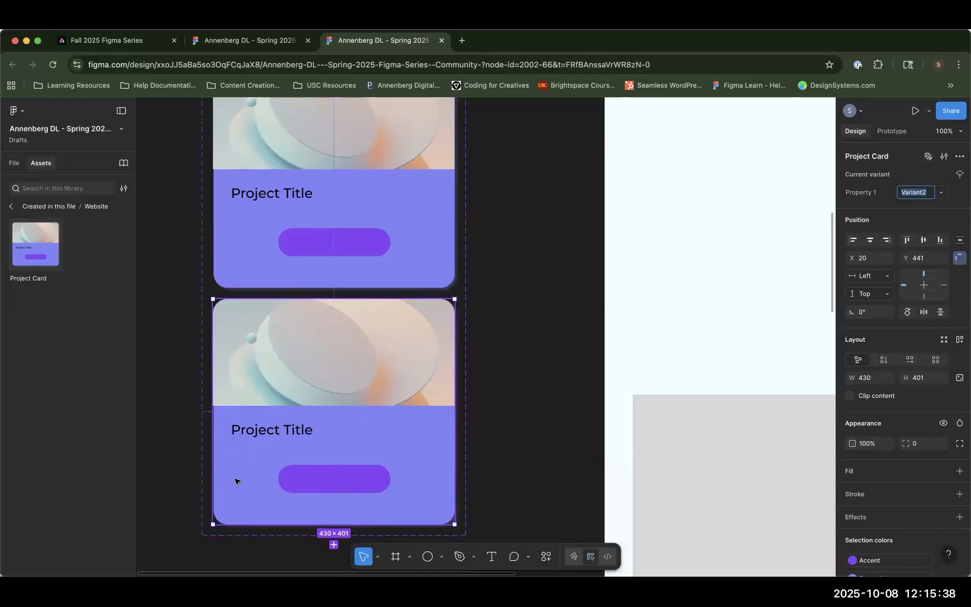
left_click(14, 163)
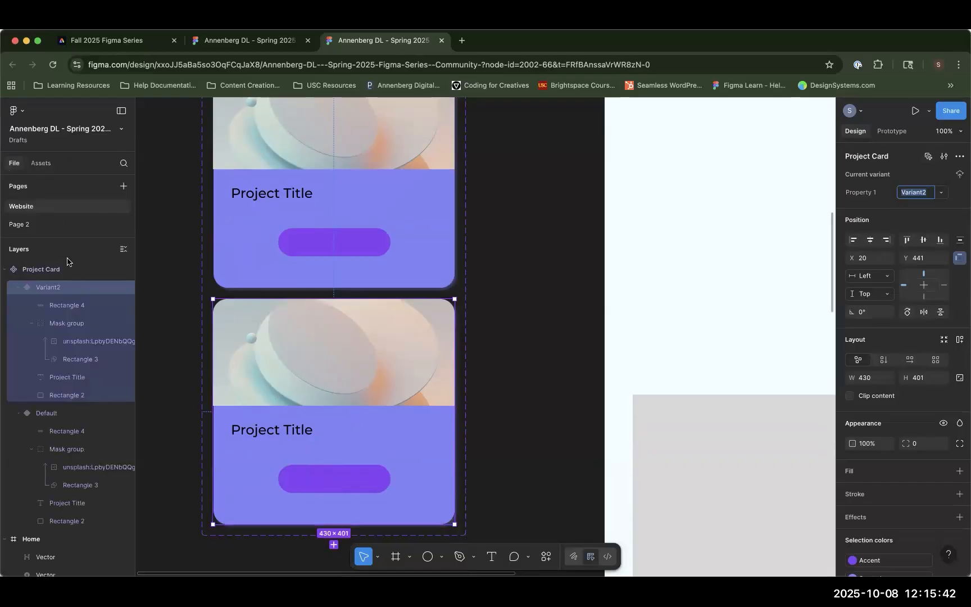
right_click(523, 386)
mouse_move(553, 477)
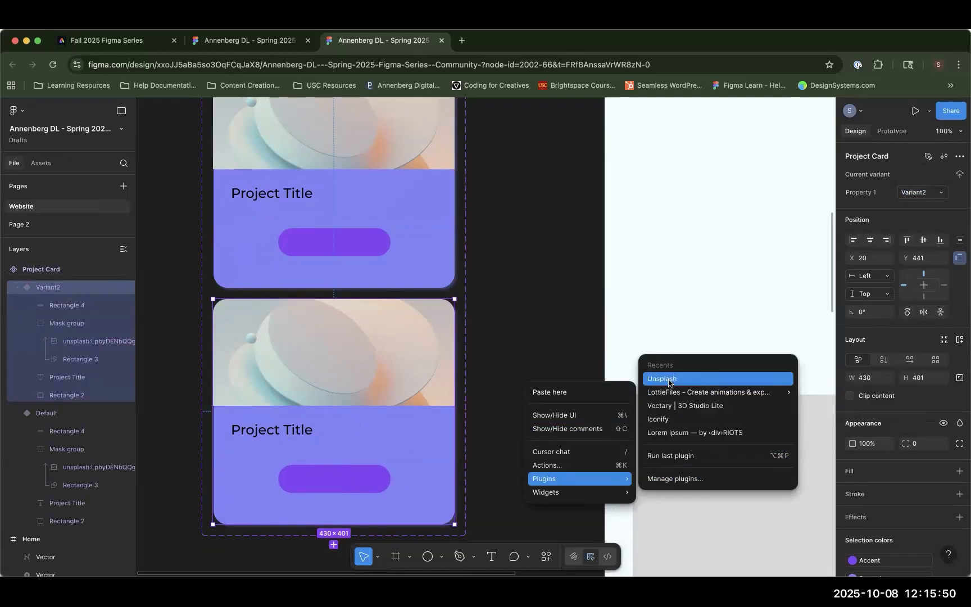
- Search Unsplash for 'abstract' and insert the floating-cubes photo onto the canvas
left_click(692, 384)
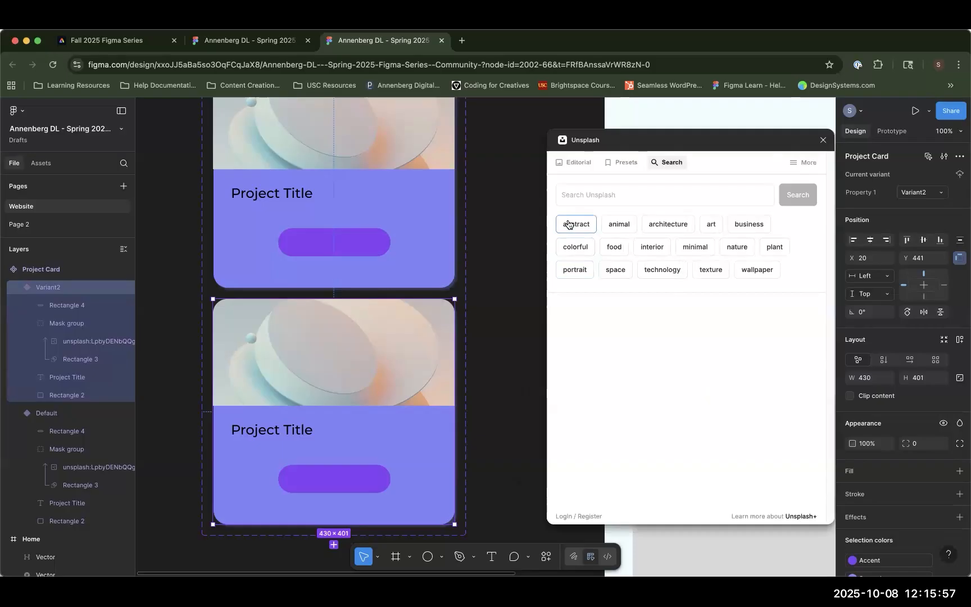
left_click(569, 224)
scroll(763, 303, "down", 10)
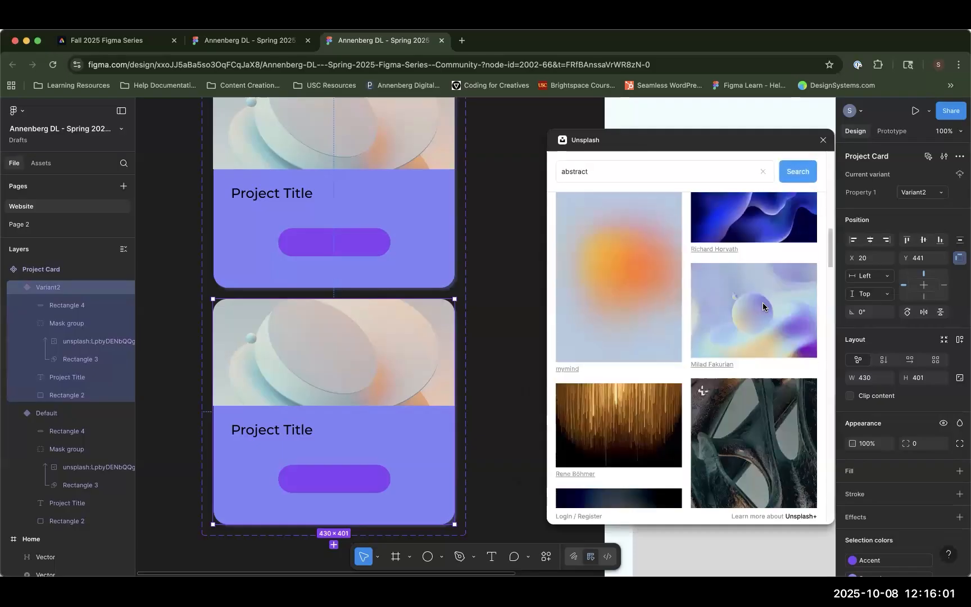
scroll(753, 303, "down", 5)
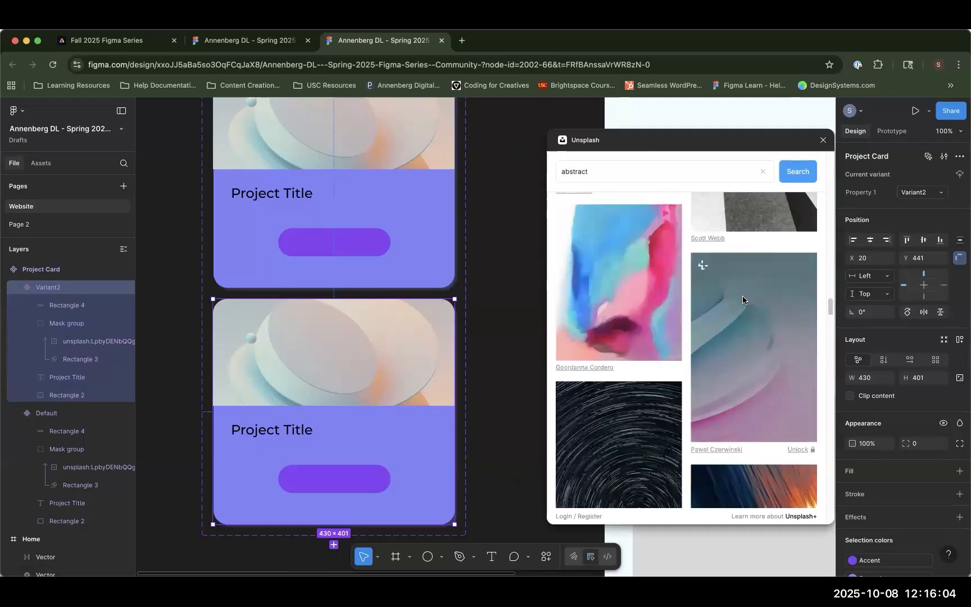
scroll(743, 296, "down", 5)
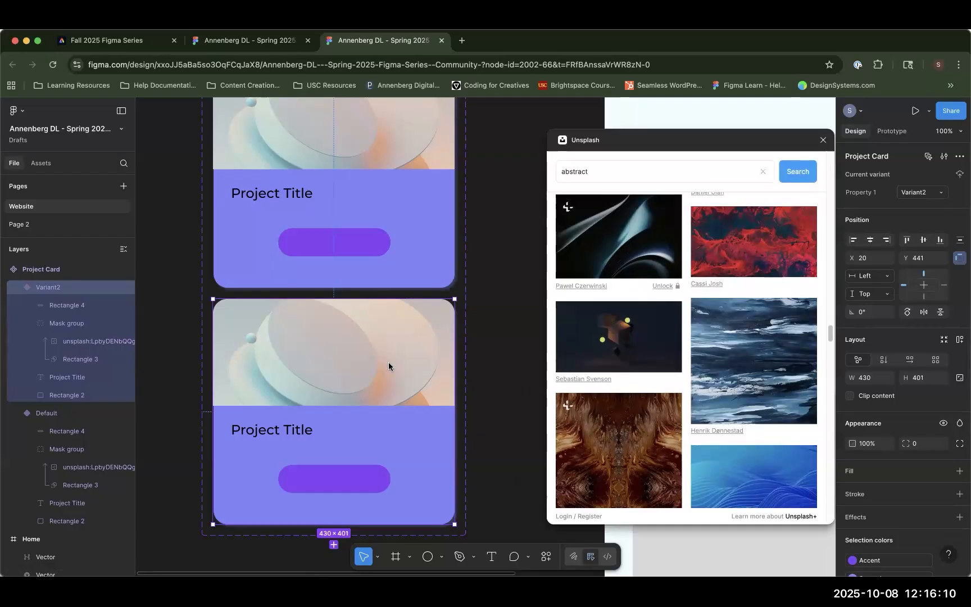
left_click(637, 318)
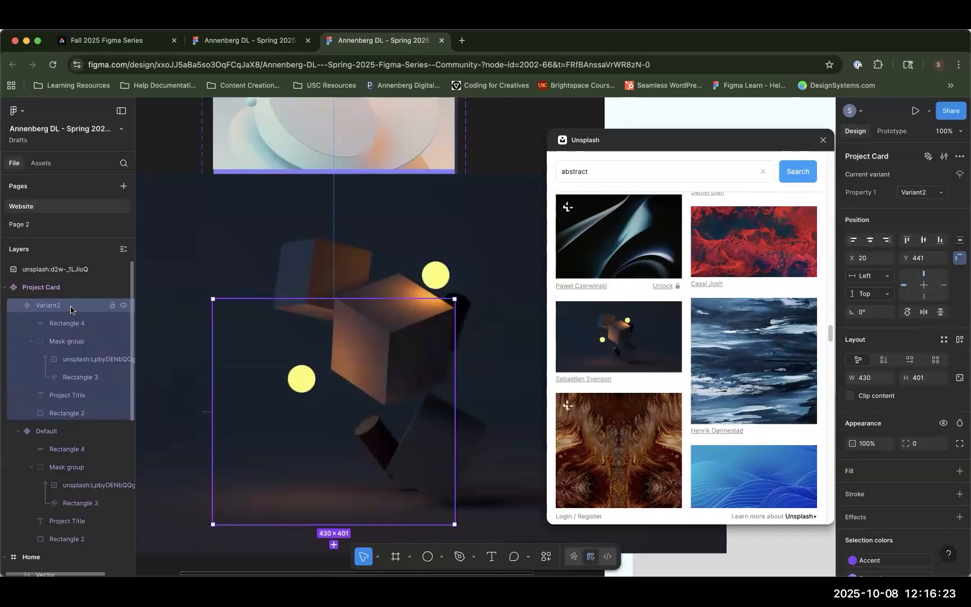
- Move the unsplash cube photo layer into Variant2's Mask group above Rectangle 3
left_click(67, 342)
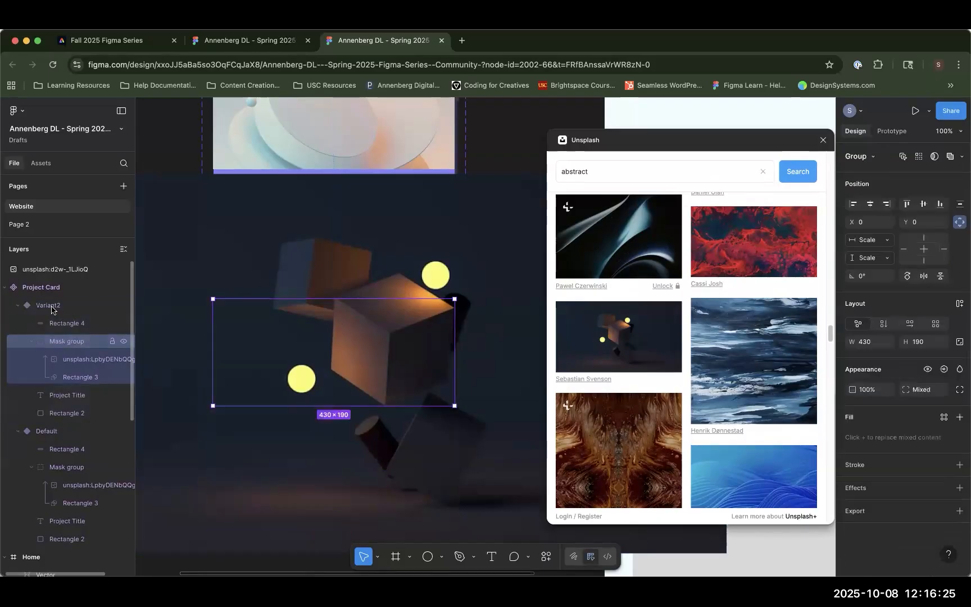
left_click(50, 306)
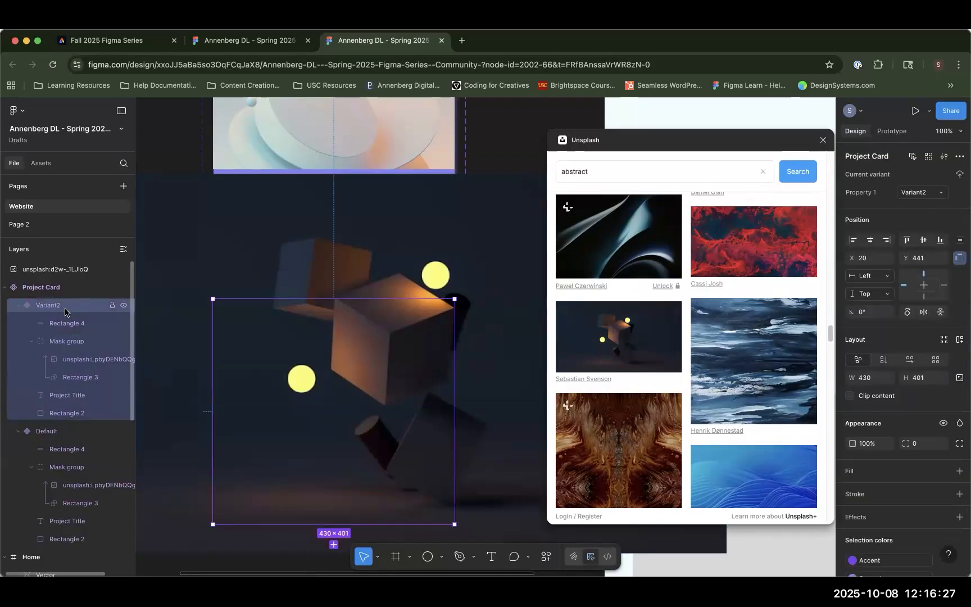
left_click(65, 341)
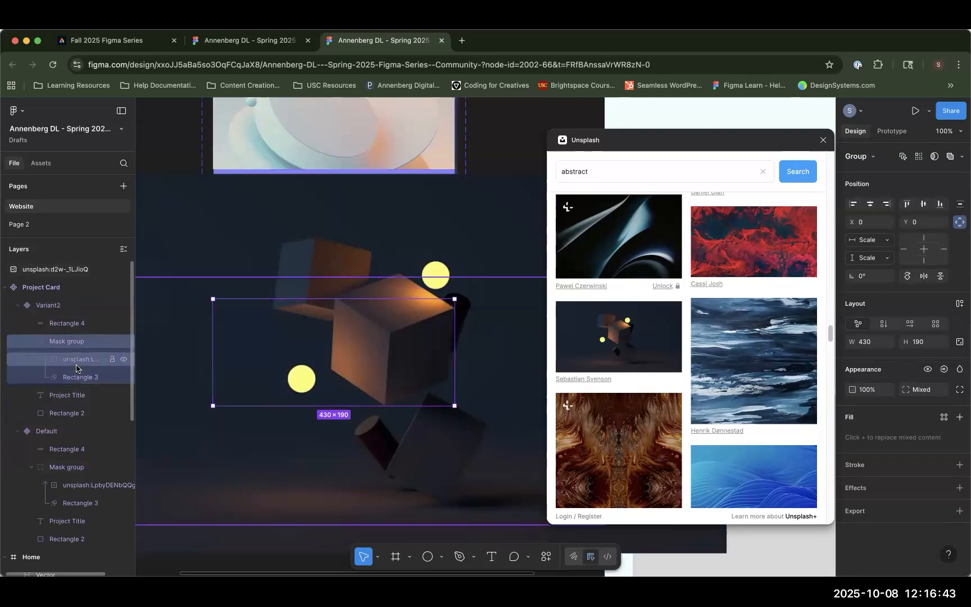
left_click_drag(55, 272, 121, 356)
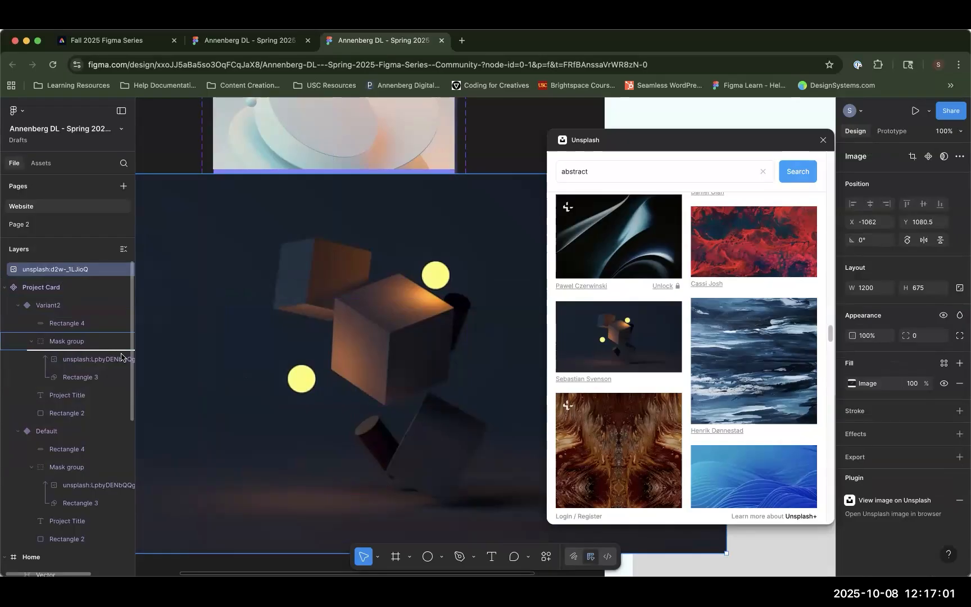
left_click_drag(121, 356, 124, 357)
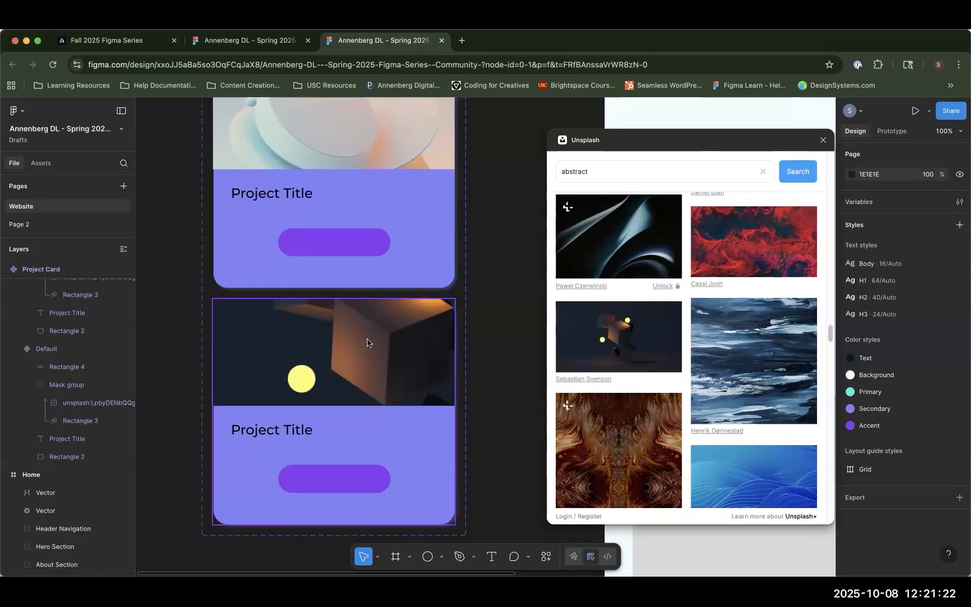
- Close Unsplash and retitle the Variant2 card 'New Project Title'
left_click(823, 139)
left_click(263, 433)
left_click(262, 432)
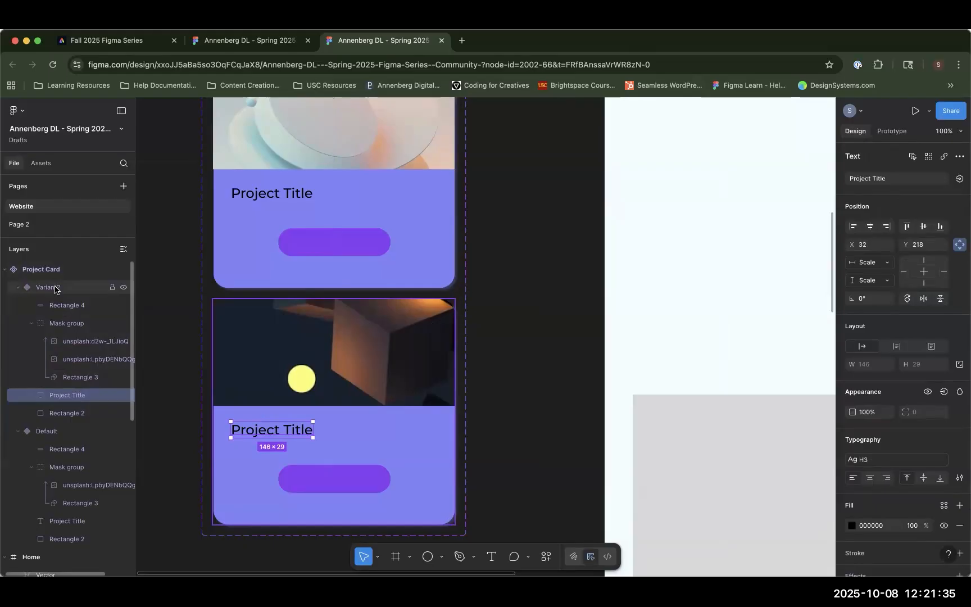
double_click(261, 432)
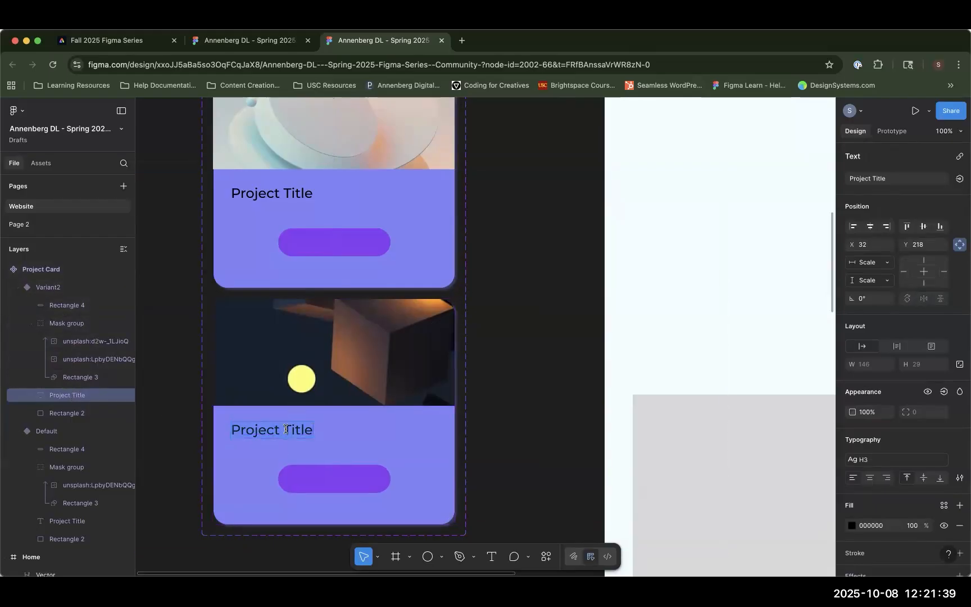
type("New Project Title")
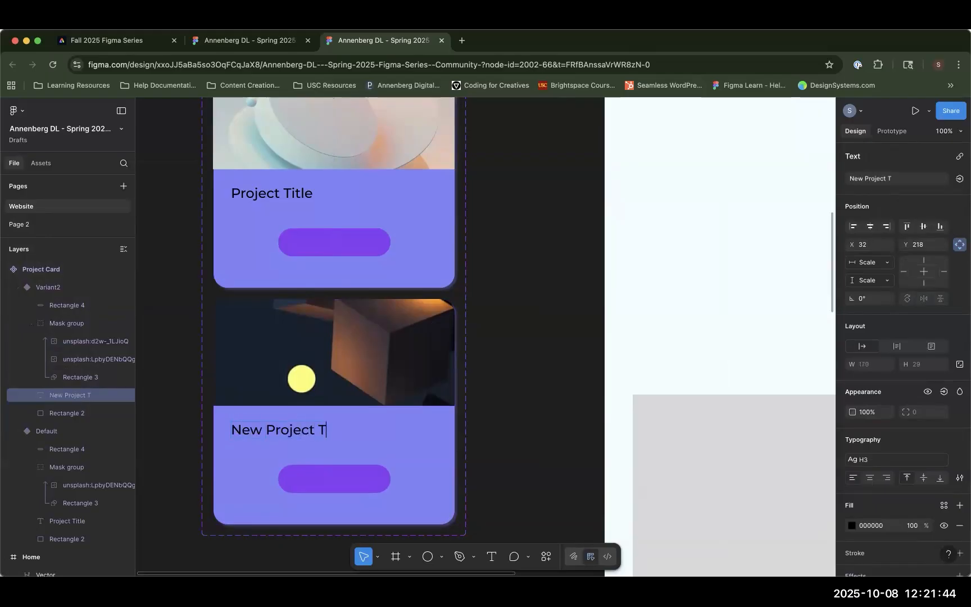
- Set the card background fill to the Primary variable and the button fill to Secondary
left_click(82, 422)
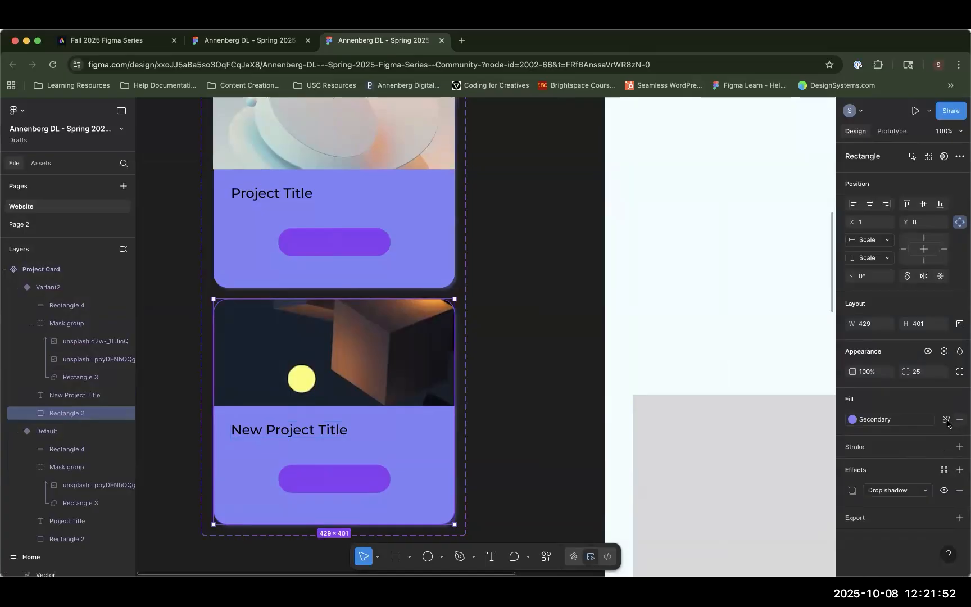
left_click(947, 420)
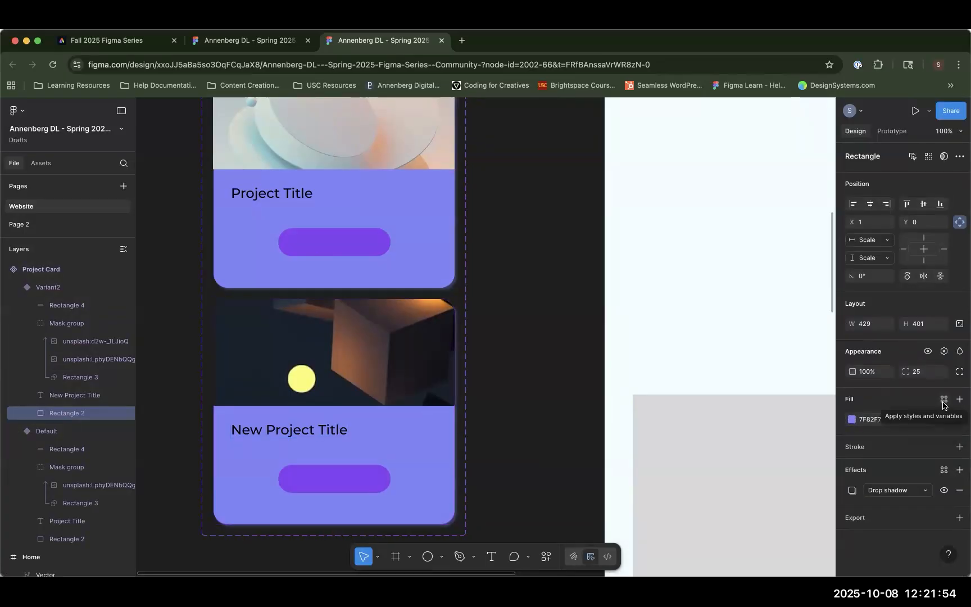
left_click(943, 404)
left_click(759, 507)
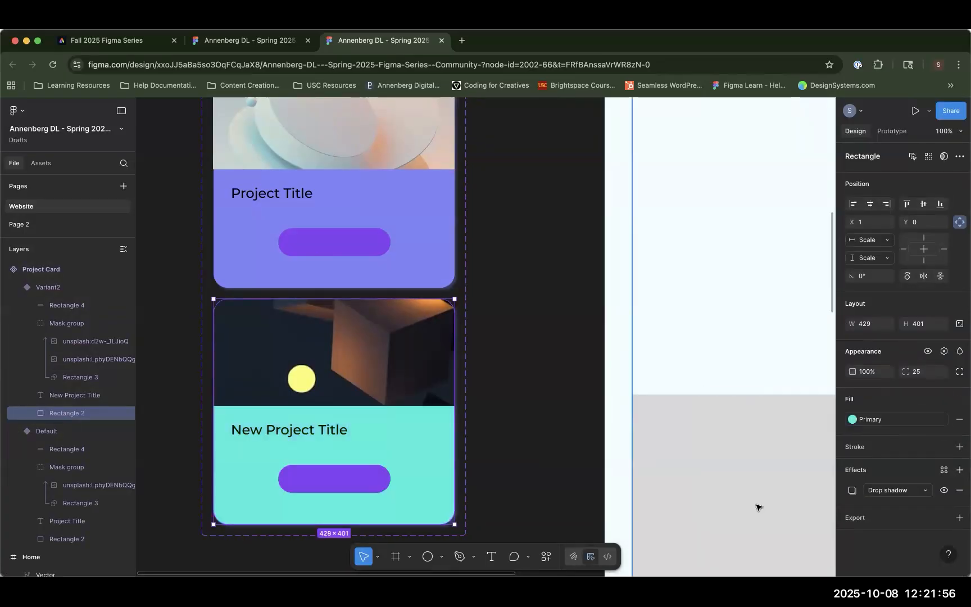
left_click(292, 471)
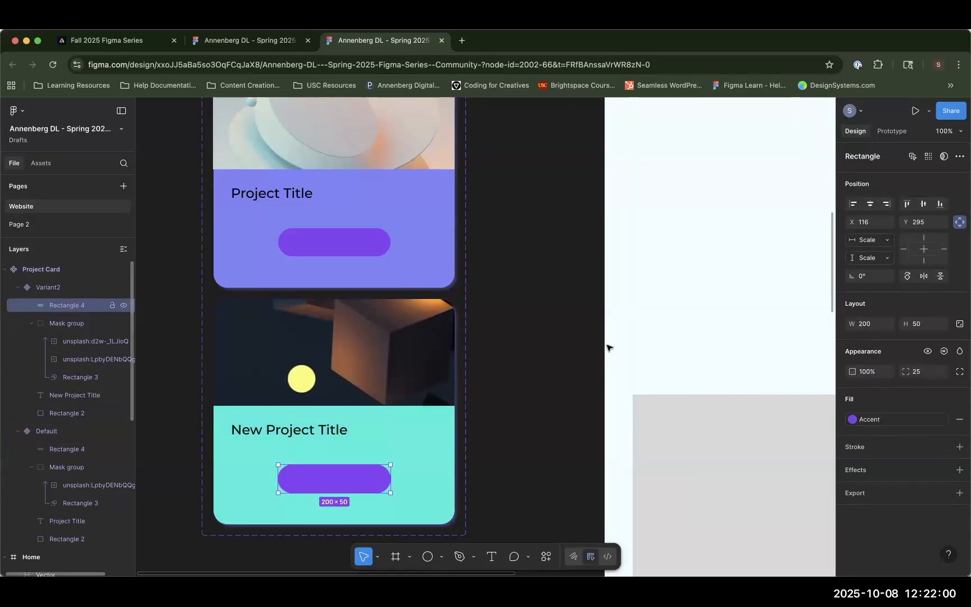
left_click(947, 419)
left_click(759, 524)
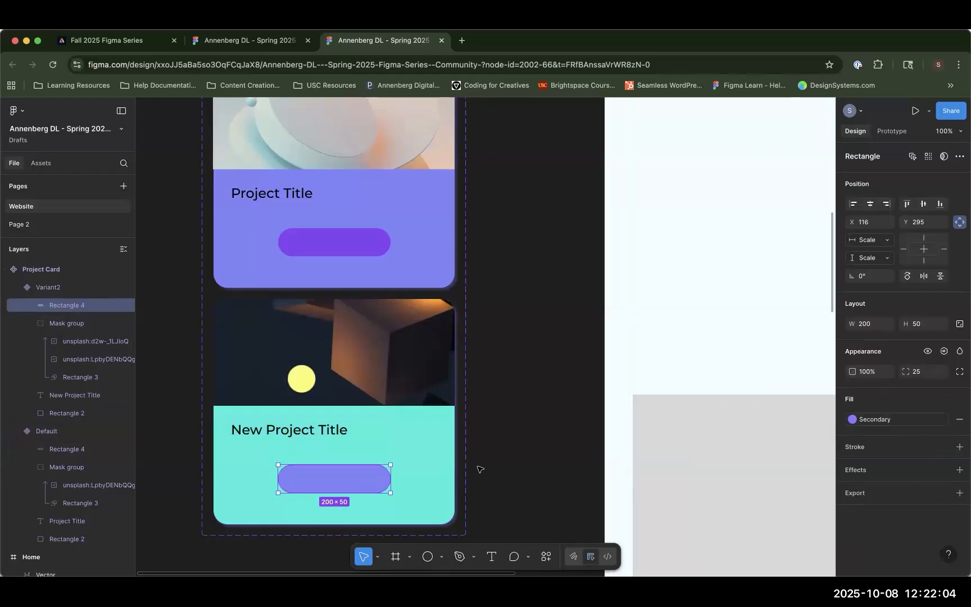
left_click(553, 395)
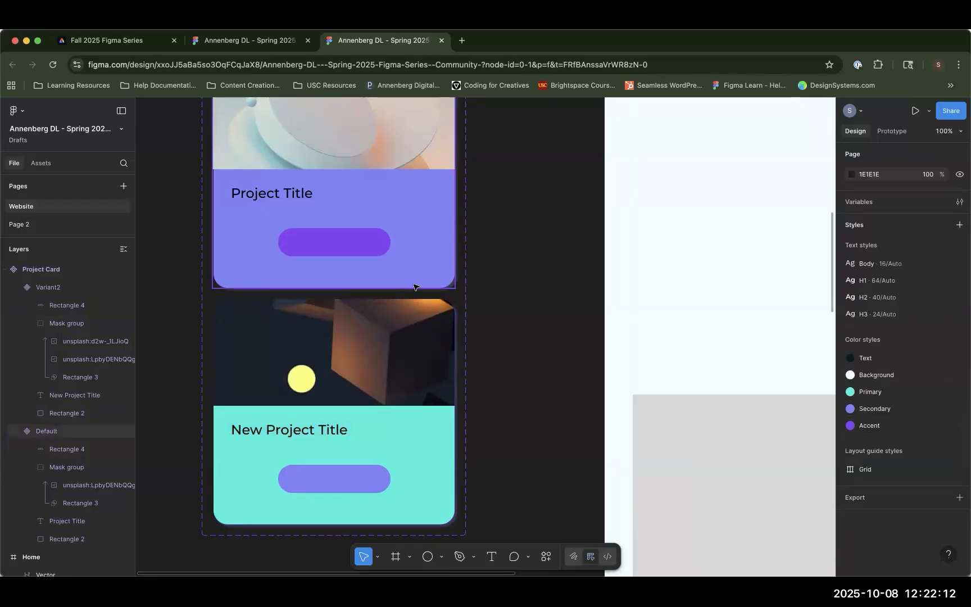
- Select the Project Card component set, then its Default variant in Layers
scroll(385, 275, "up", 4)
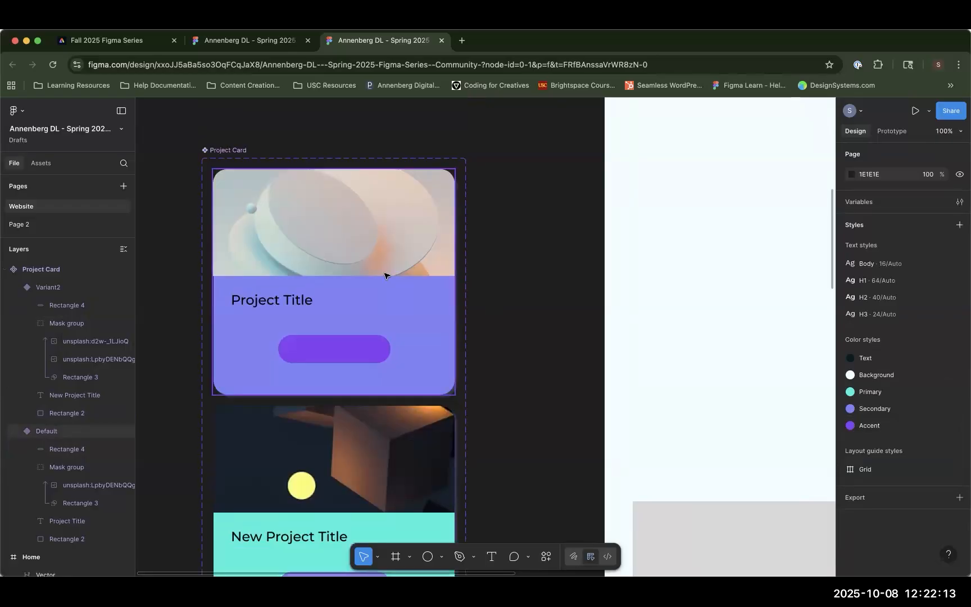
left_click(240, 158)
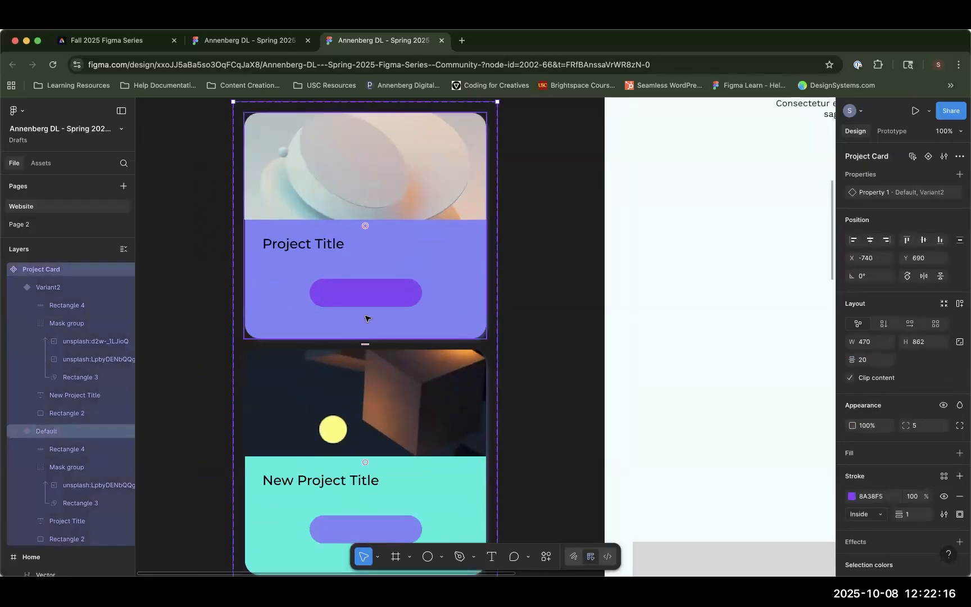
scroll(364, 318, "down", 4)
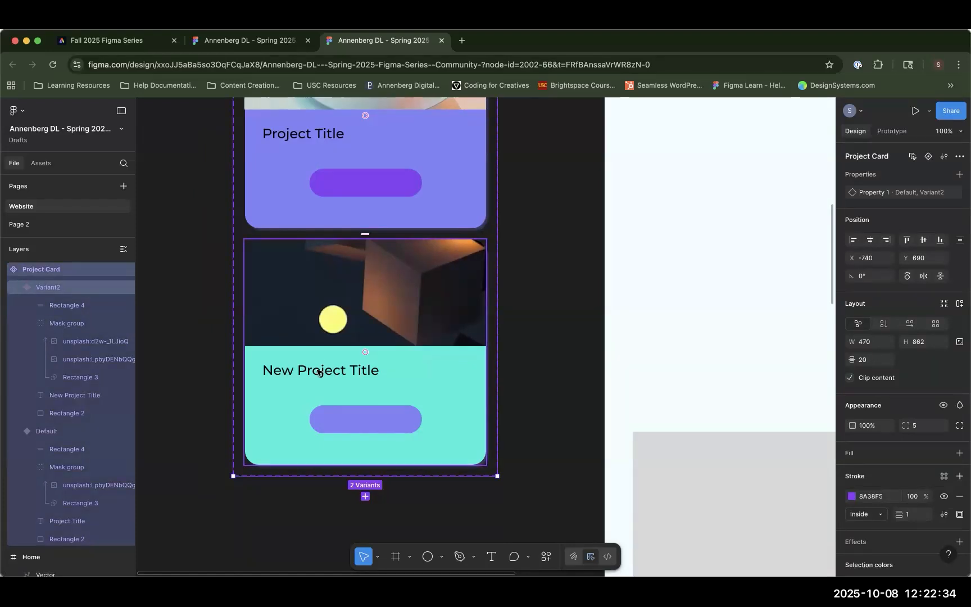
left_click(48, 432)
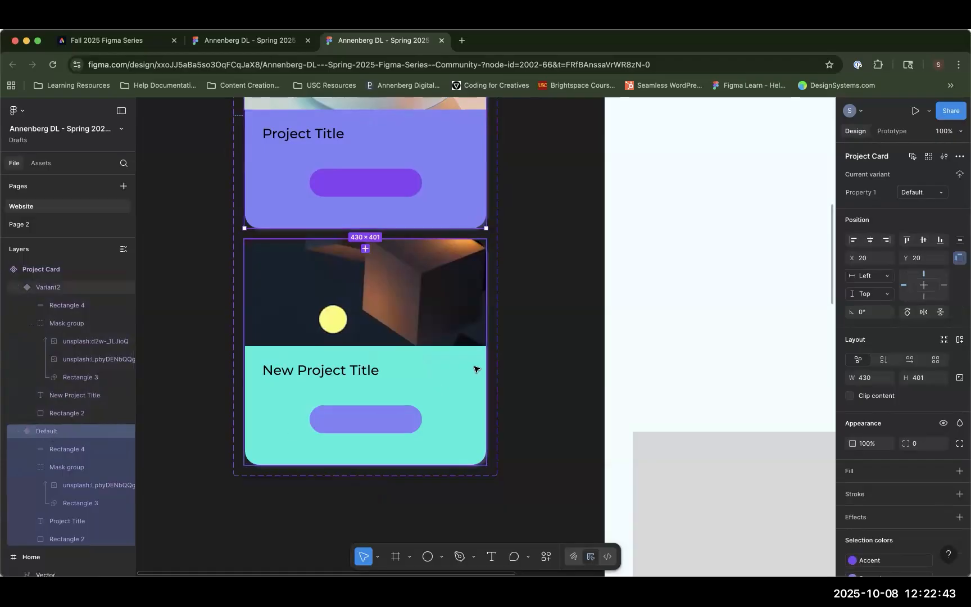
scroll(475, 369, "up", 5)
scroll(474, 369, "down", 2)
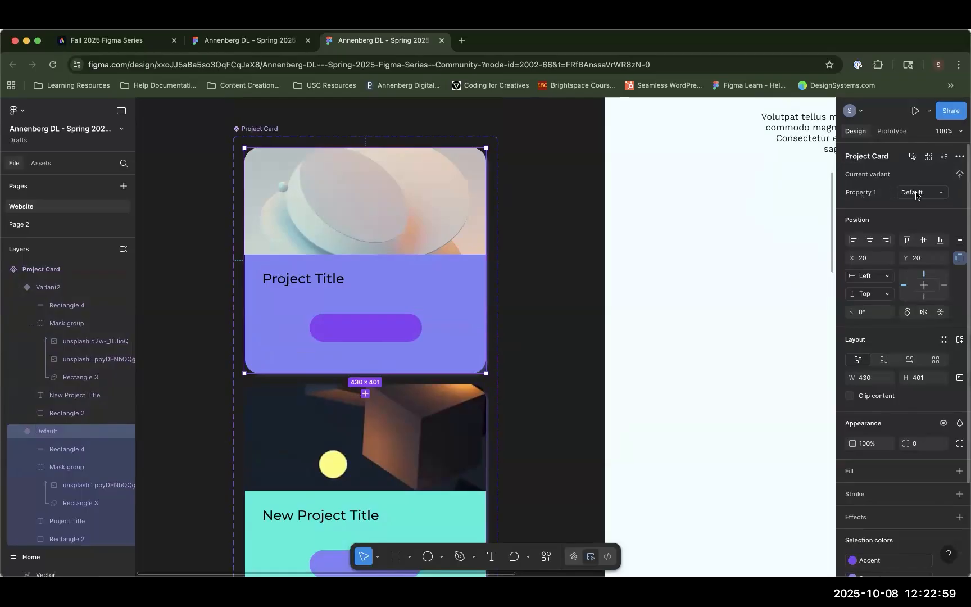
- Rename the variant property 'Property 1' to 'Project'
double_click(874, 198)
type("Projec")
left_click(921, 195)
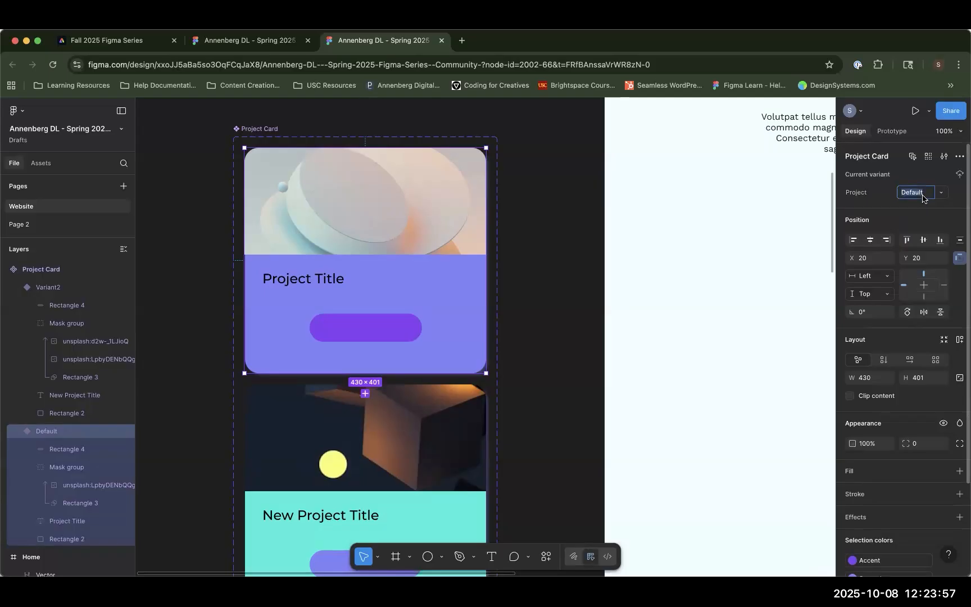
- Name the Default variant 'Num 1' and Variant2 'Num 2'
type("Num 1")
left_click(49, 287)
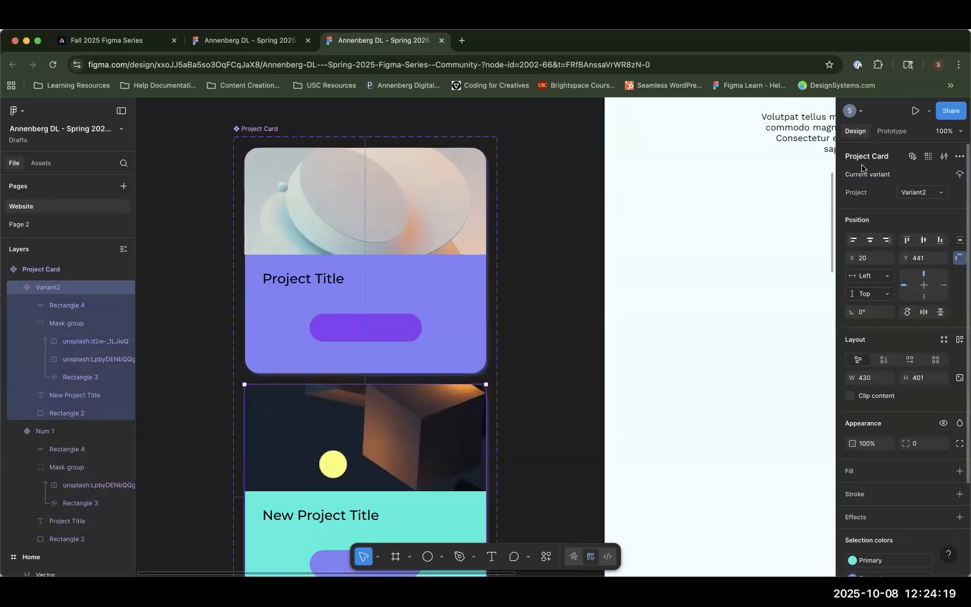
double_click(925, 196)
type("Num 2")
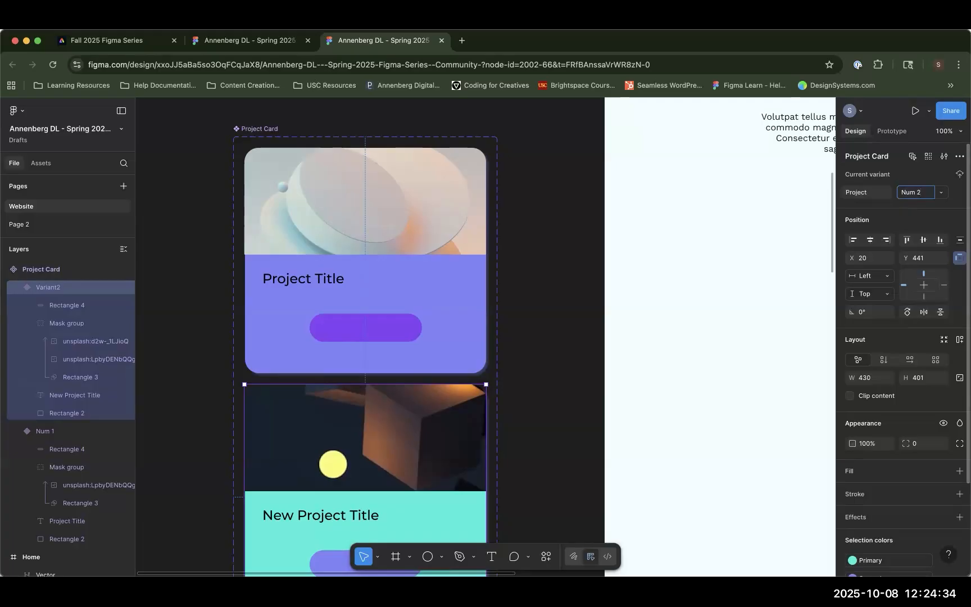
key("Return")
- Bring the Website frame into view and show the Assets panel listing the two-variant Project Card component
scroll(349, 306, "right", 5)
scroll(349, 306, "down", 2)
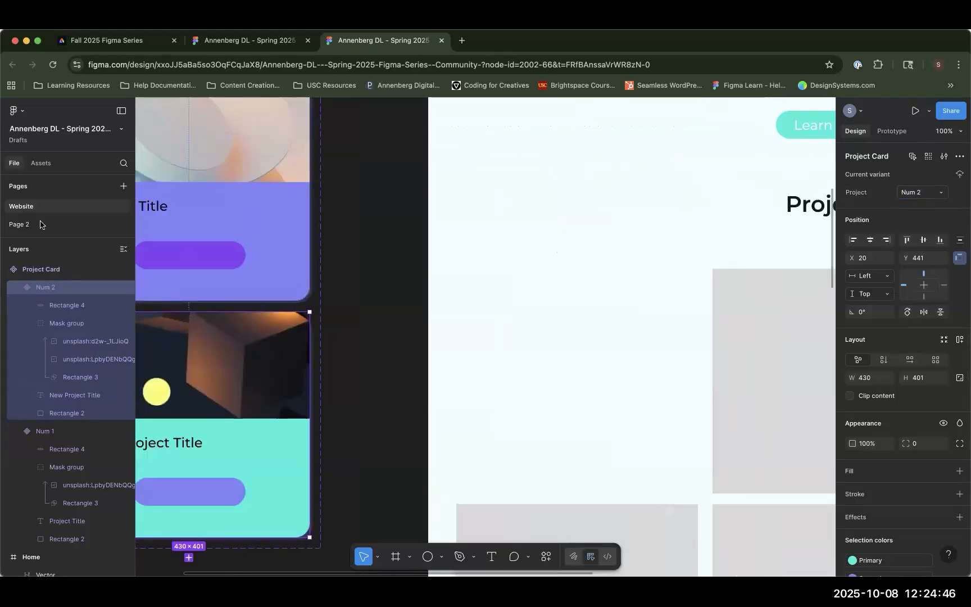
left_click(40, 164)
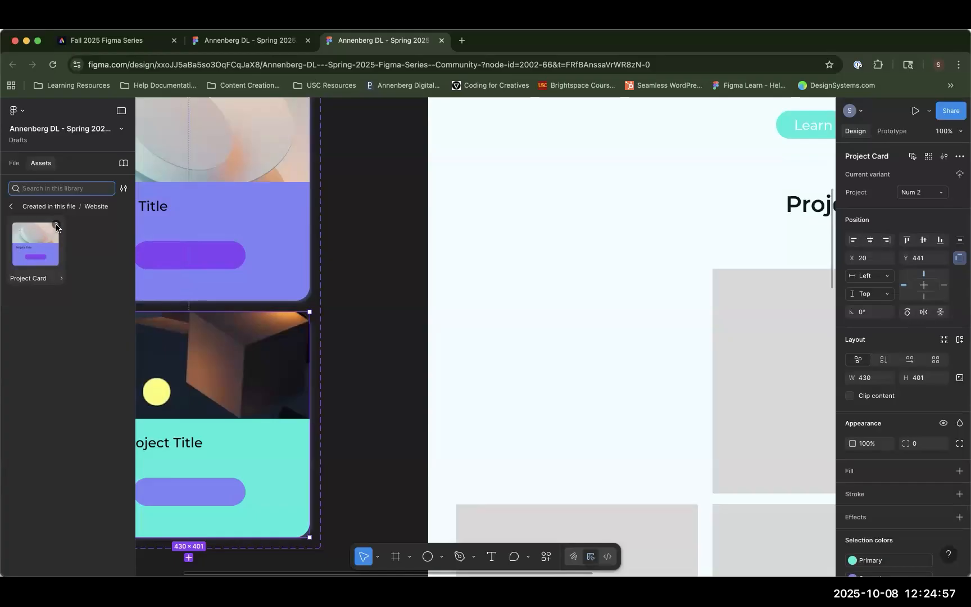
mouse_move(56, 227)
- Drop a Project Card instance into the projects grid and toggle its Project variant: Num 2, Num 1, Num 2
left_click_drag(38, 245, 591, 365)
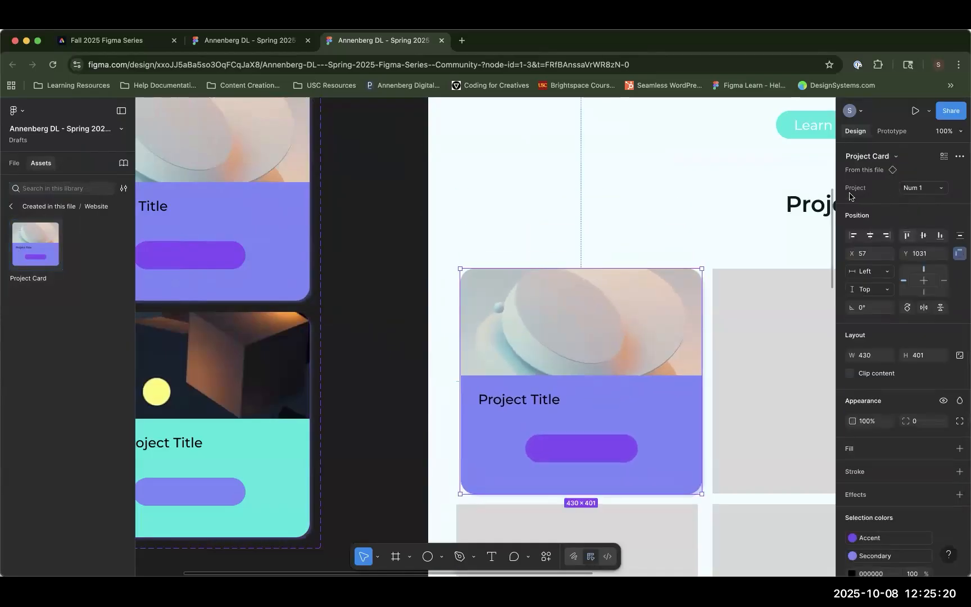
left_click(936, 192)
left_click(935, 200)
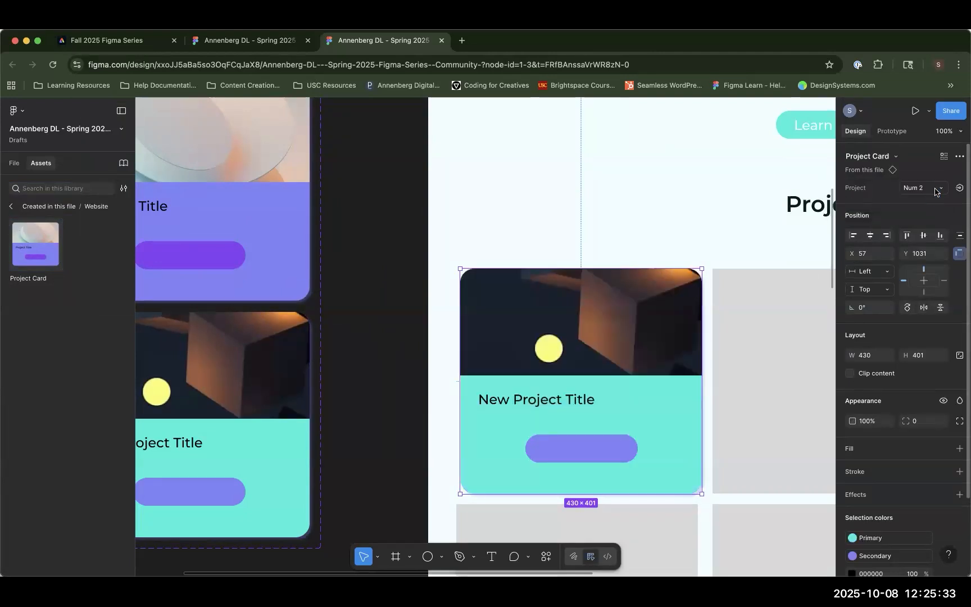
left_click(936, 190)
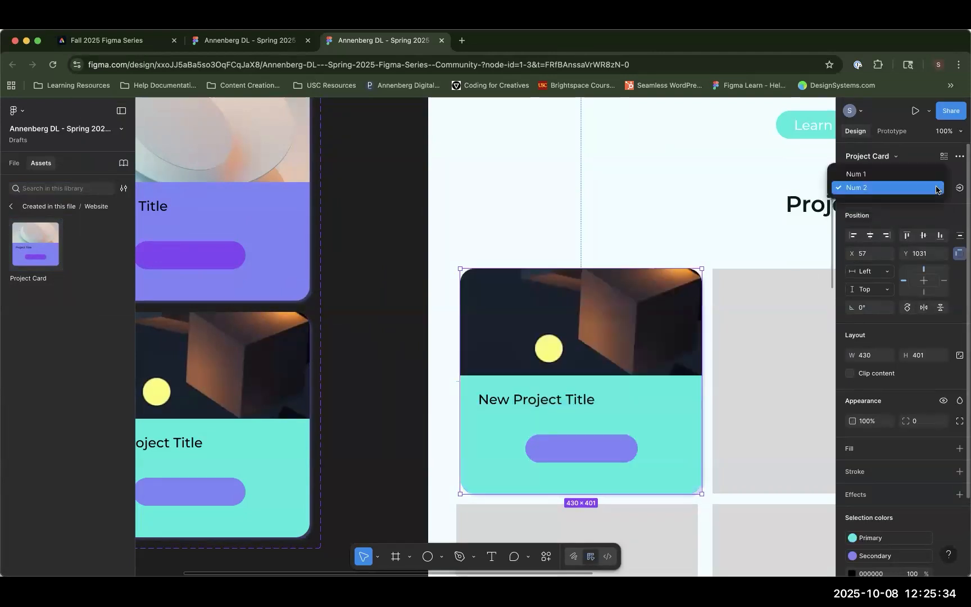
left_click(897, 176)
left_click(920, 192)
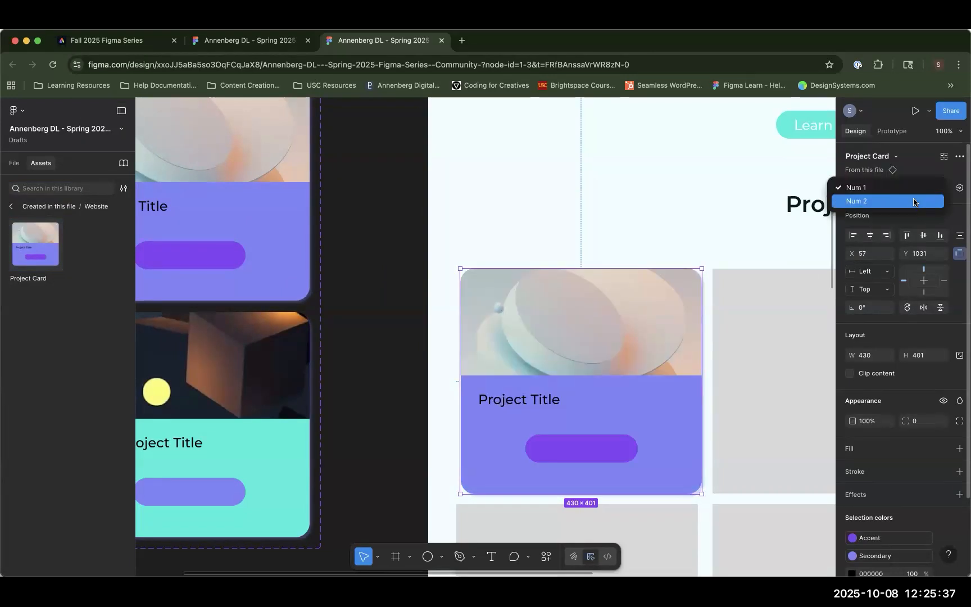
left_click(914, 201)
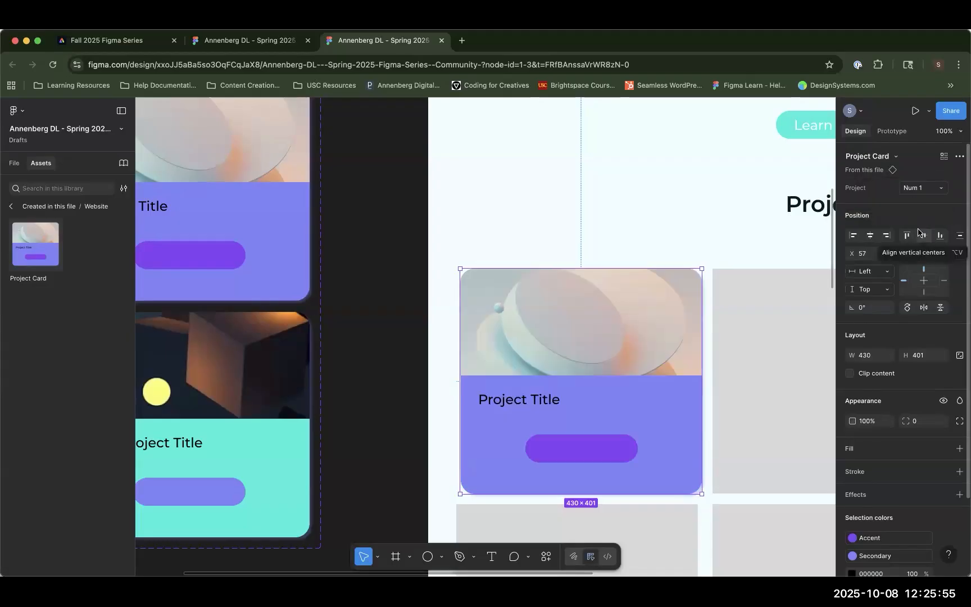
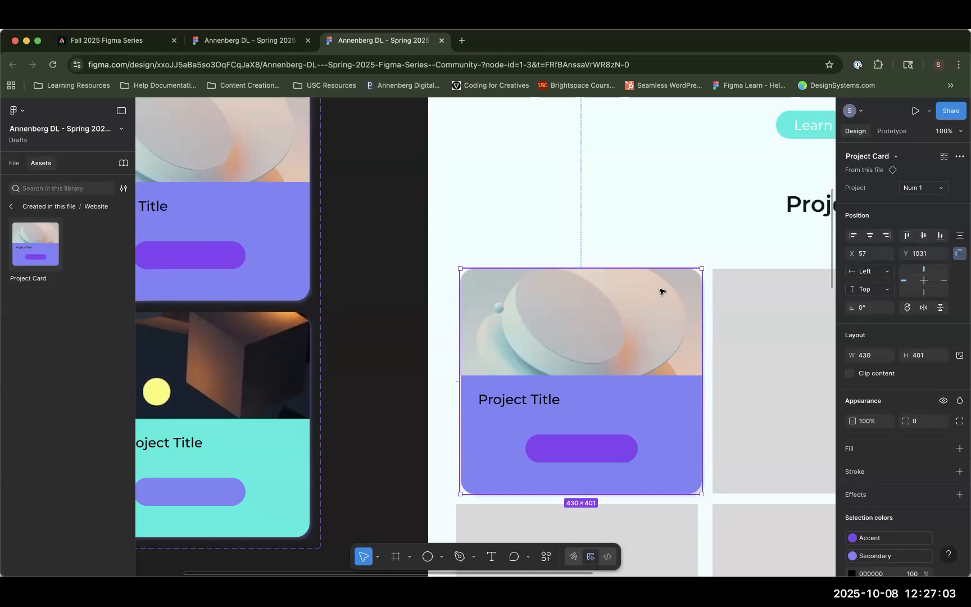
- Move the moon and sun icons from the header down beside About Us, then zoom out
left_click_drag(693, 162, 444, 467)
left_click_drag(495, 312, 442, 348)
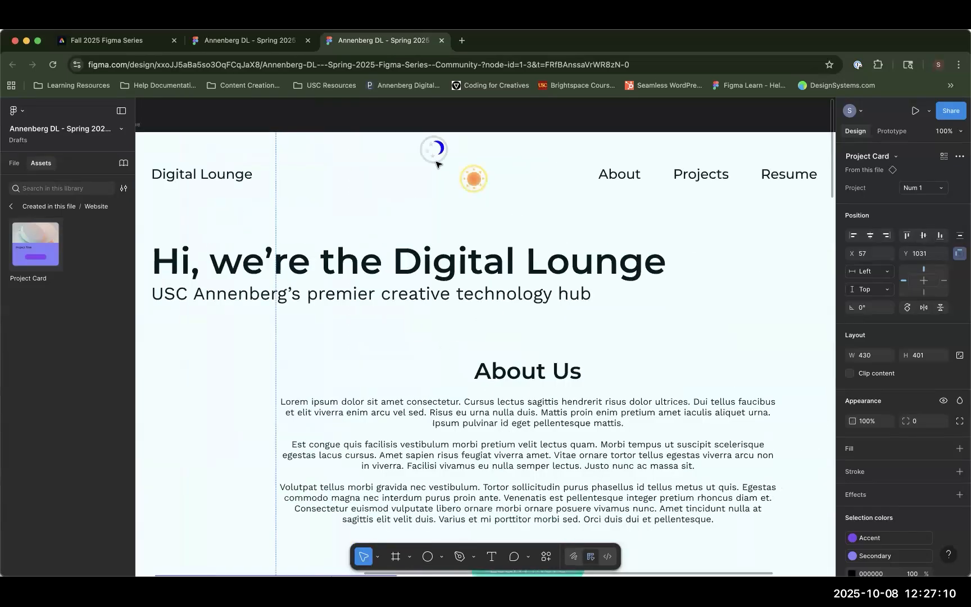
left_click_drag(434, 151, 180, 404)
left_click_drag(473, 179, 217, 433)
left_click_drag(180, 396, 174, 428)
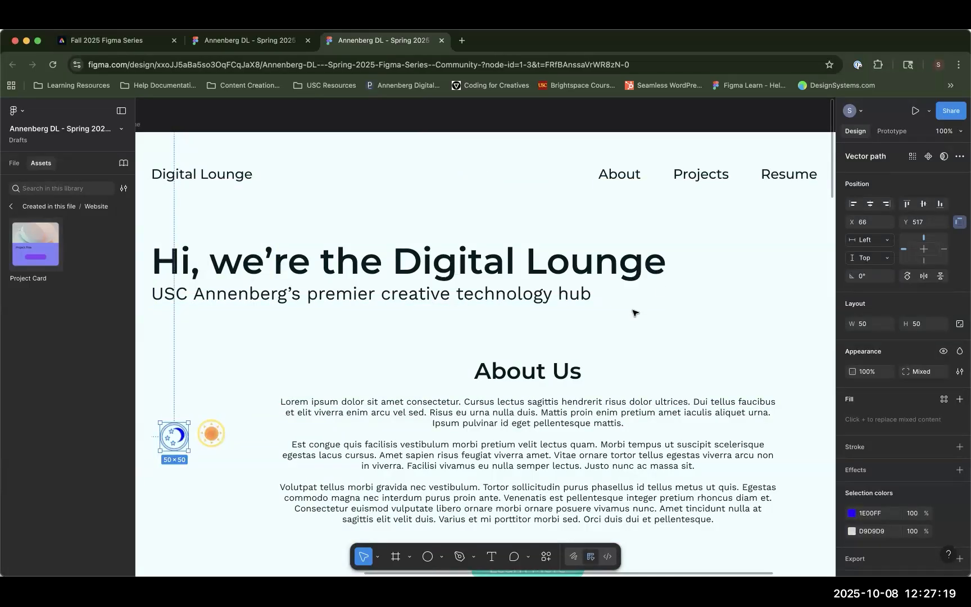
key("minus")
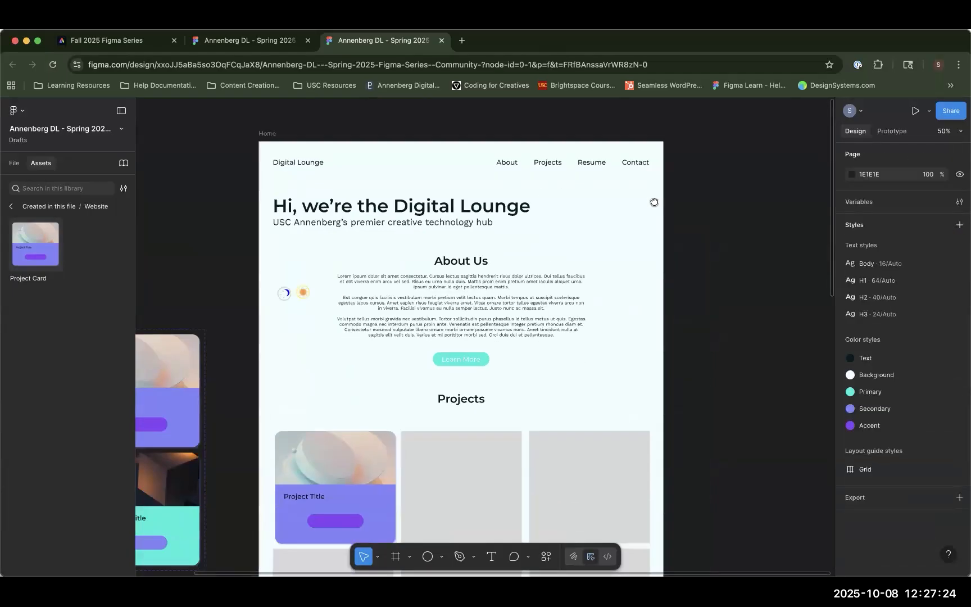
- Select the entire Home page frame, whose header now holds only the site name and links
left_click_drag(654, 202, 611, 214)
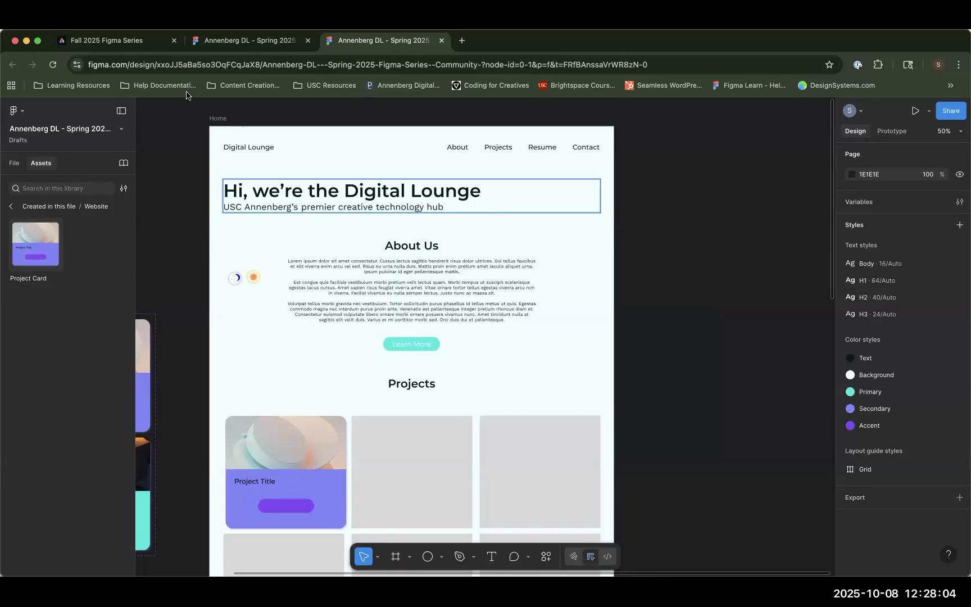
left_click(566, 215)
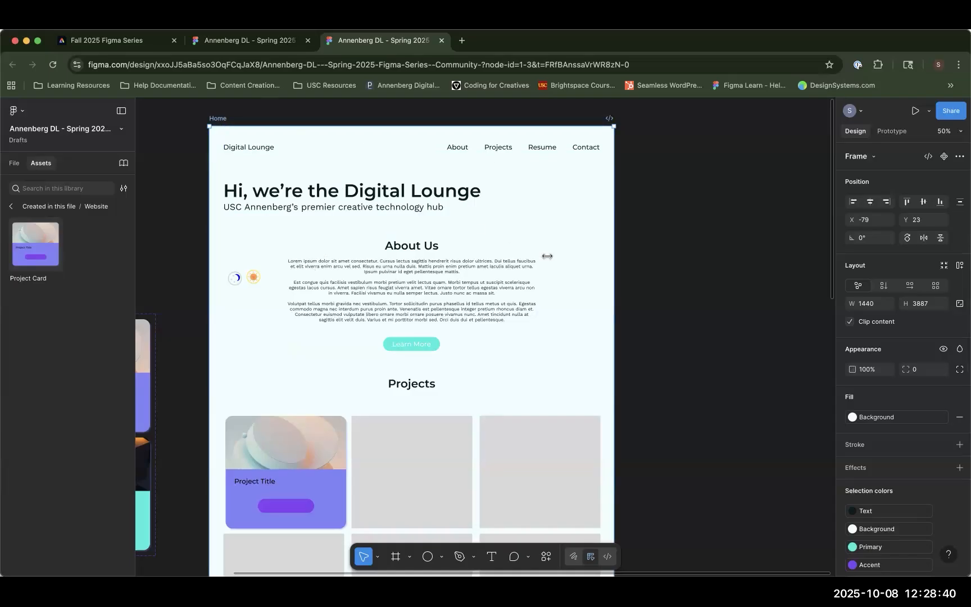
left_click_drag(614, 269, 410, 330)
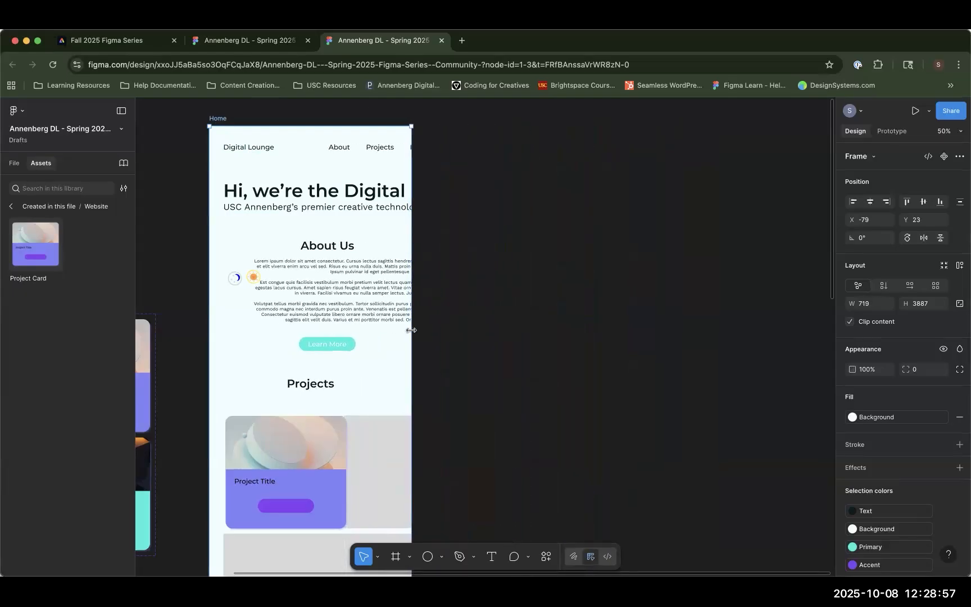
key("super+z")
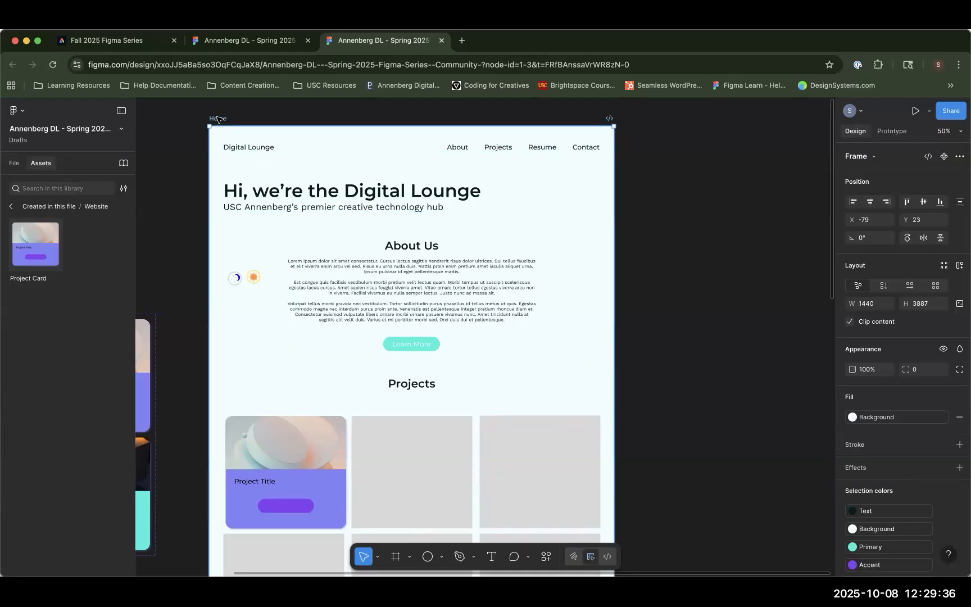
left_click_drag(500, 240, 371, 248)
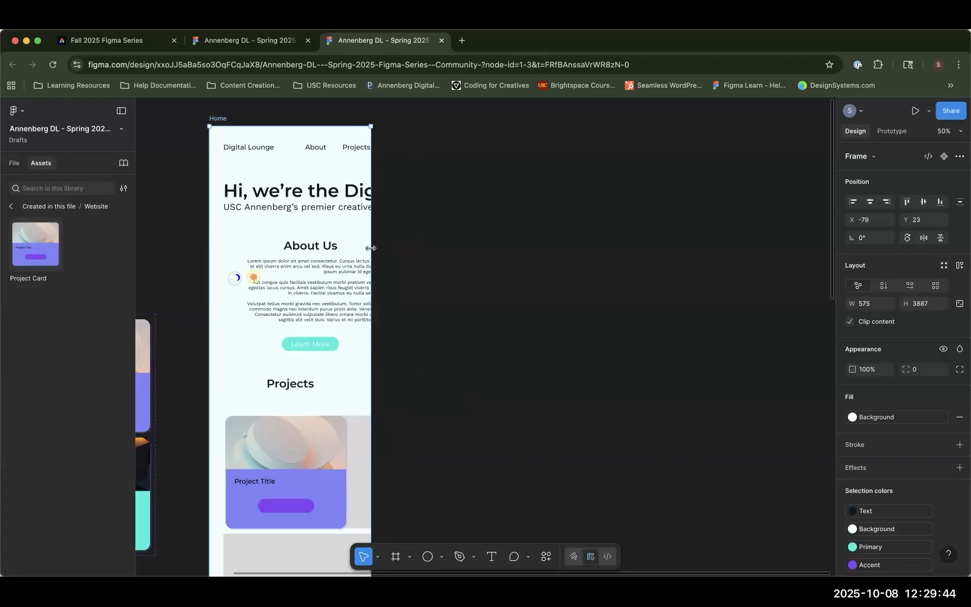
left_click_drag(371, 248, 418, 256)
key("super+z")
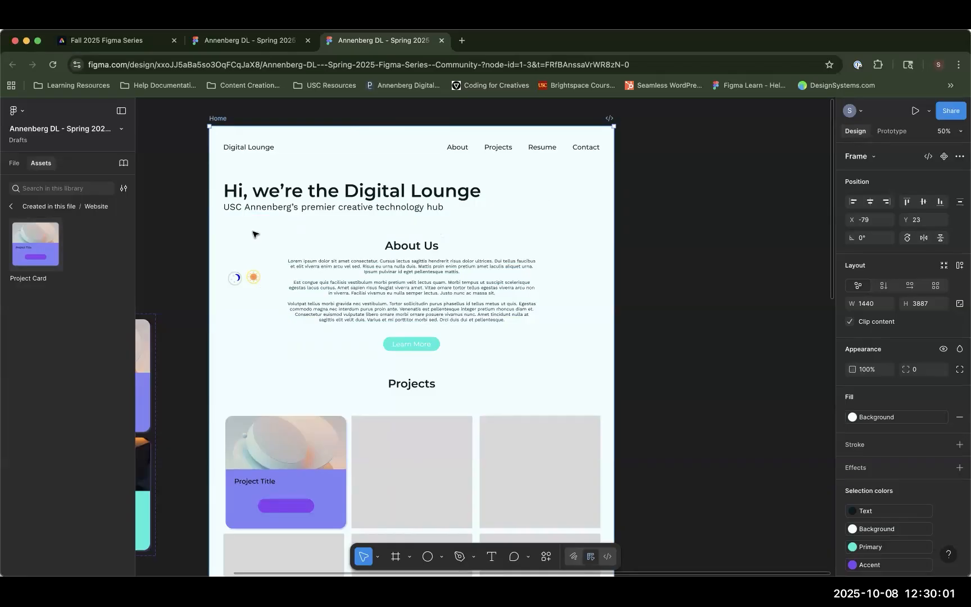
- Add auto layout to the hero heading and subtitle group
left_click(308, 197)
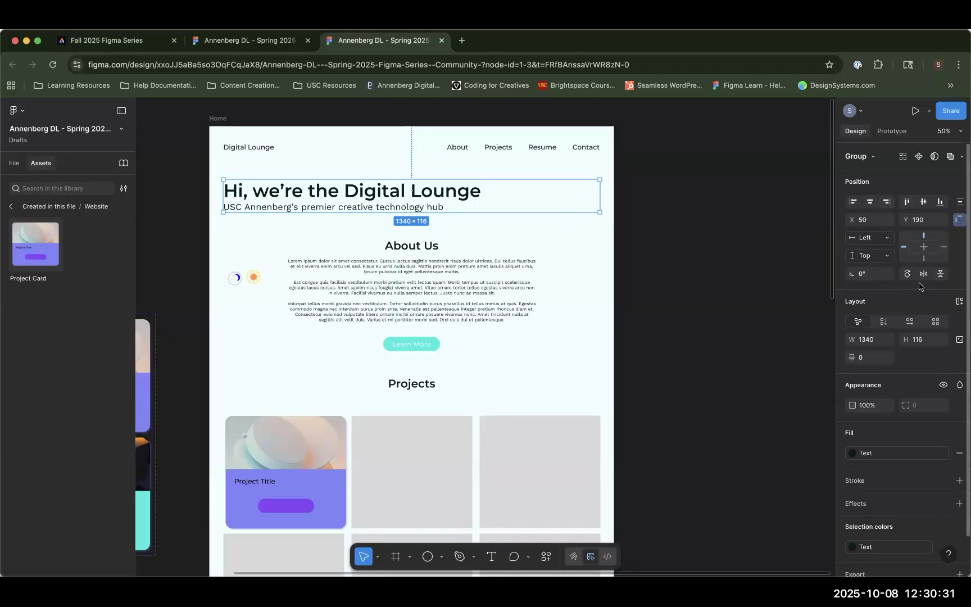
left_click(960, 304)
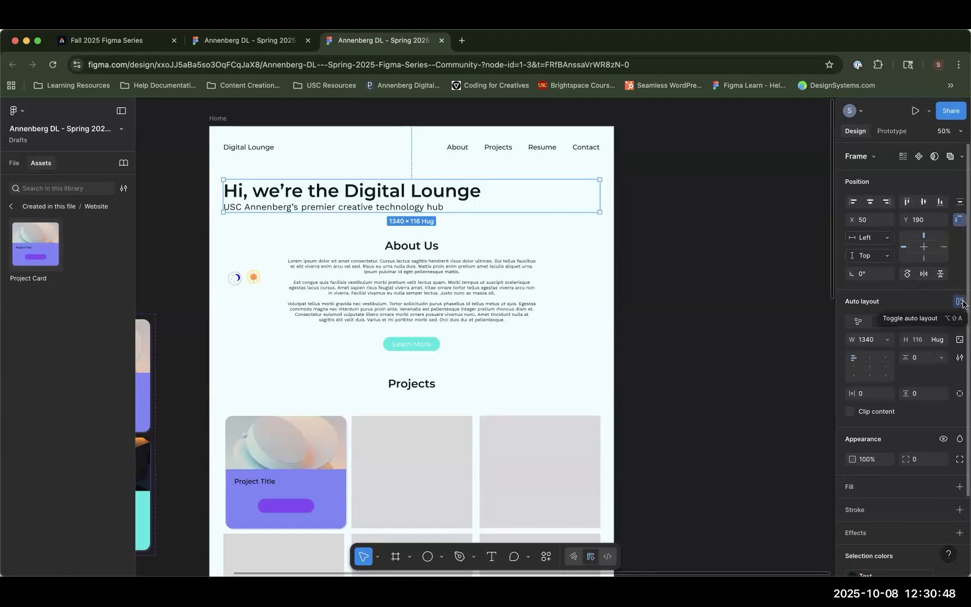
left_click(961, 302)
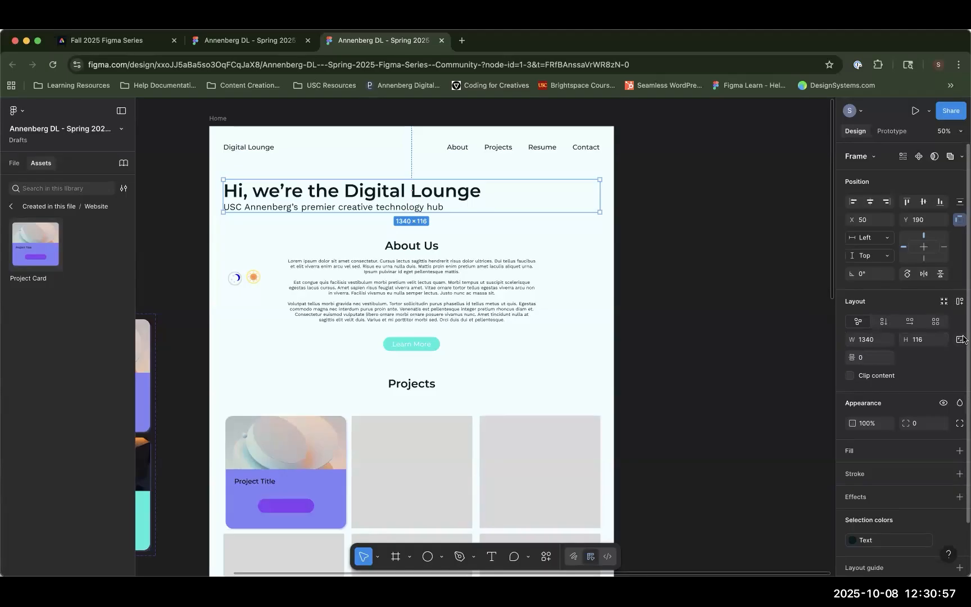
left_click(959, 303)
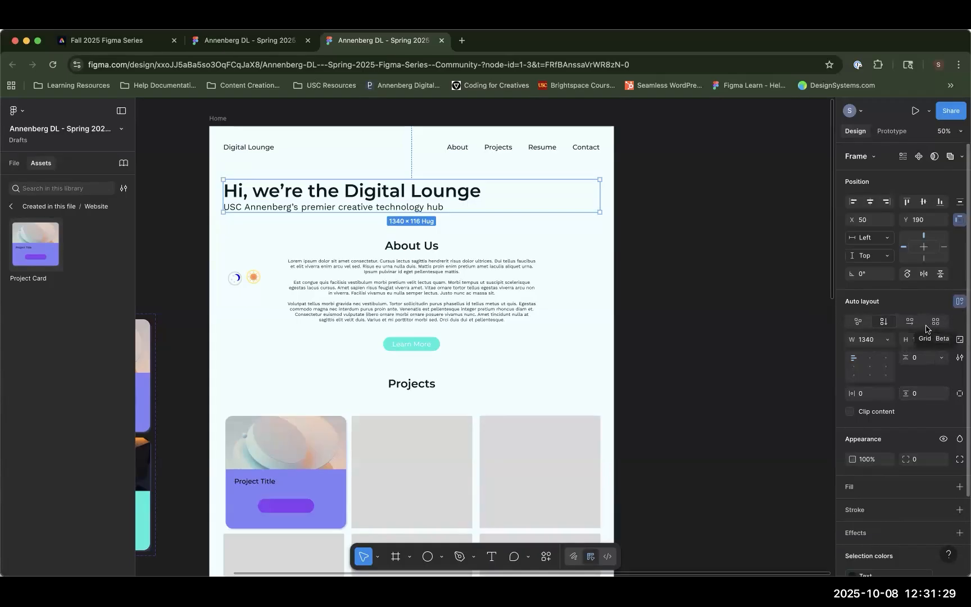
left_click(910, 321)
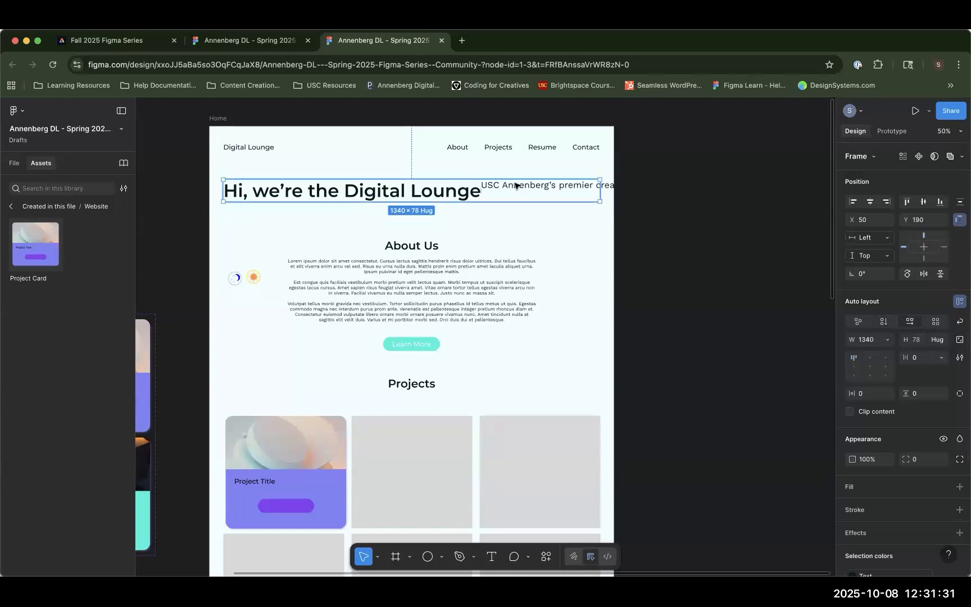
key("super+z")
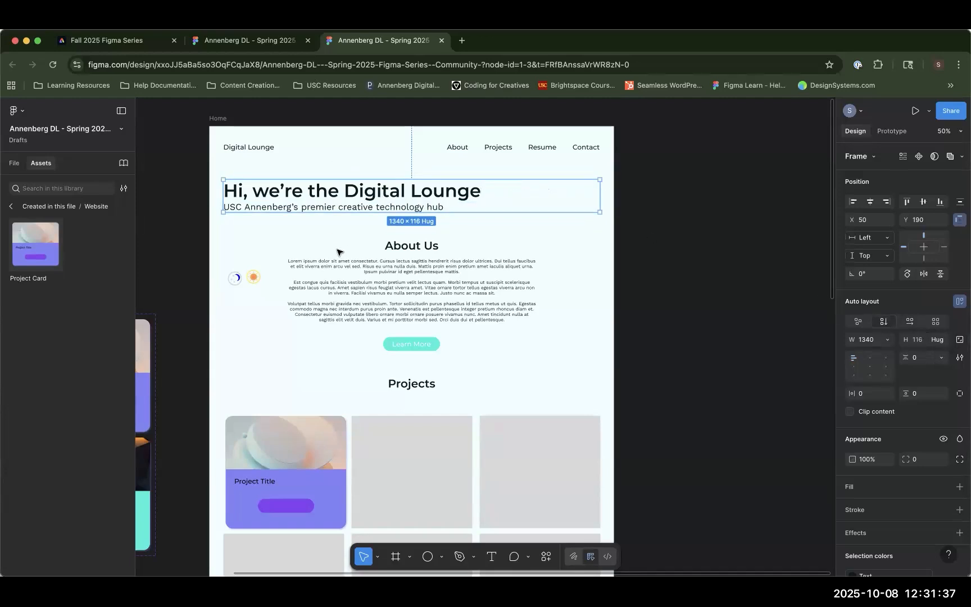
left_click(935, 322)
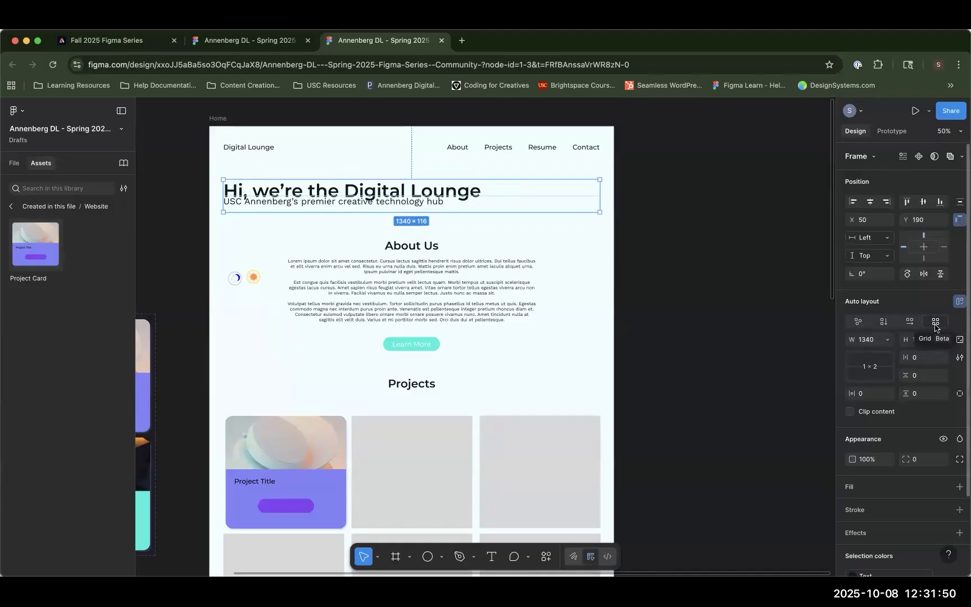
left_click(888, 326)
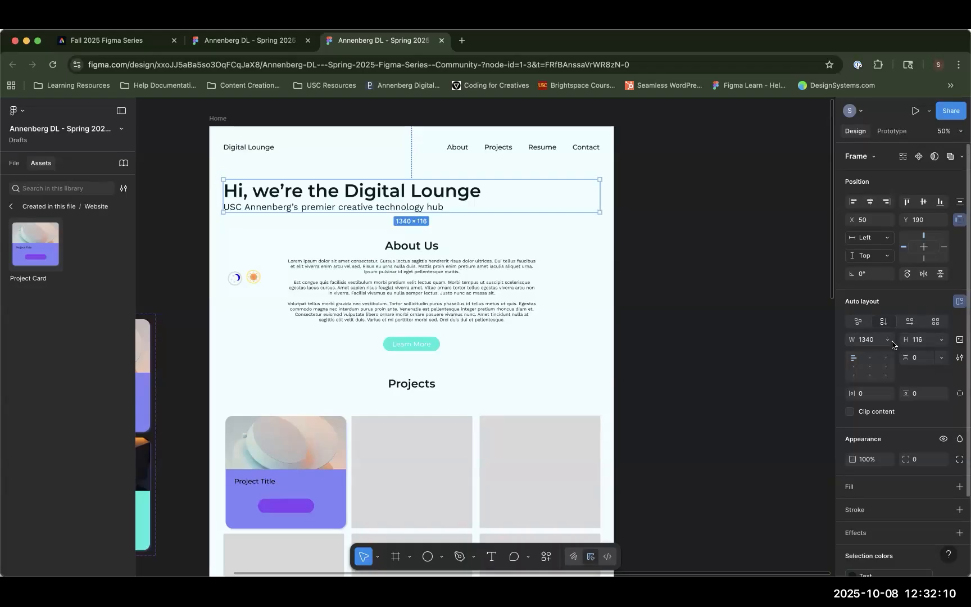
- Give the hero auto layout frame a fixed 1340 width and hug-contents height
left_click(892, 342)
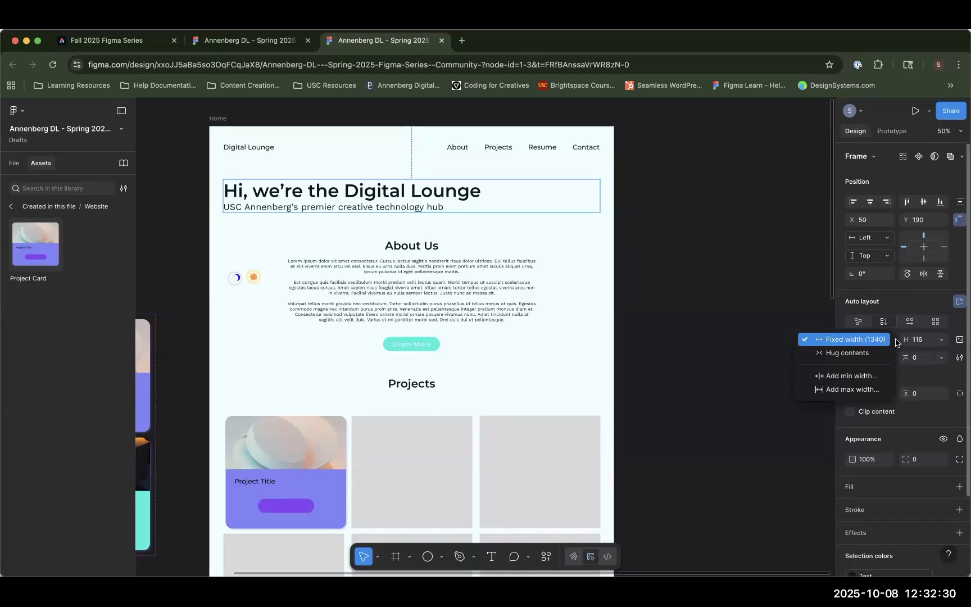
left_click(877, 353)
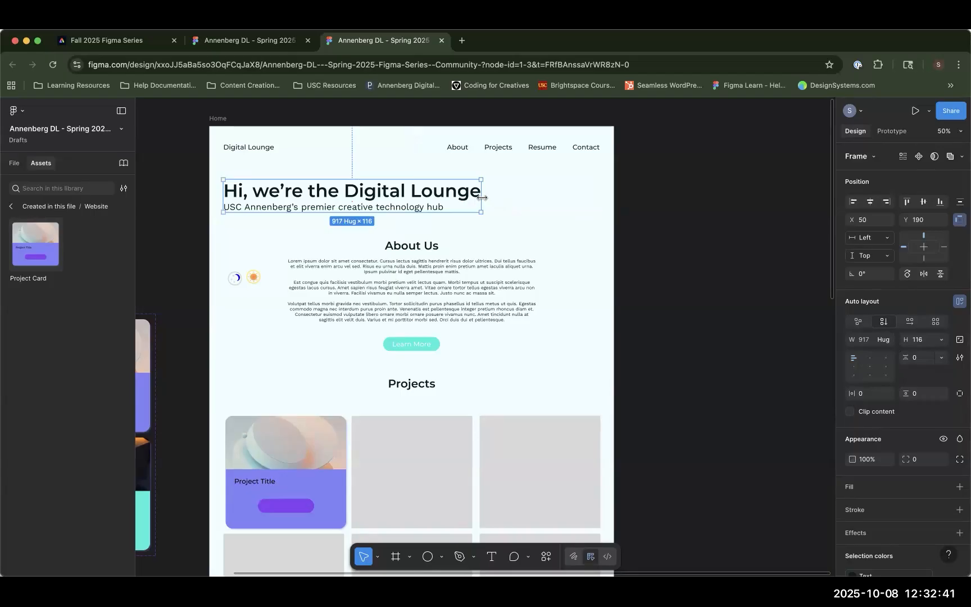
left_click(882, 340)
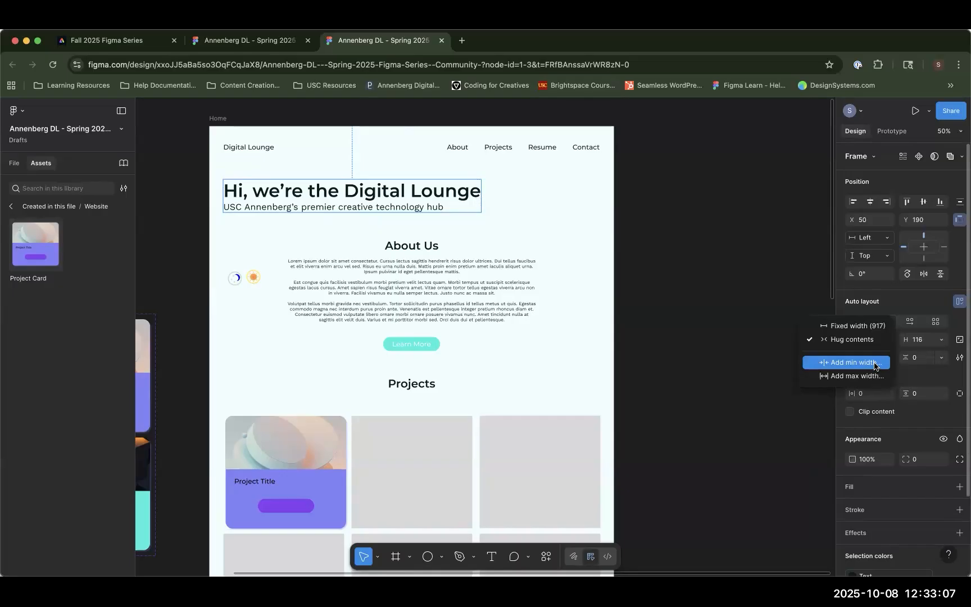
left_click(855, 328)
left_click(866, 343)
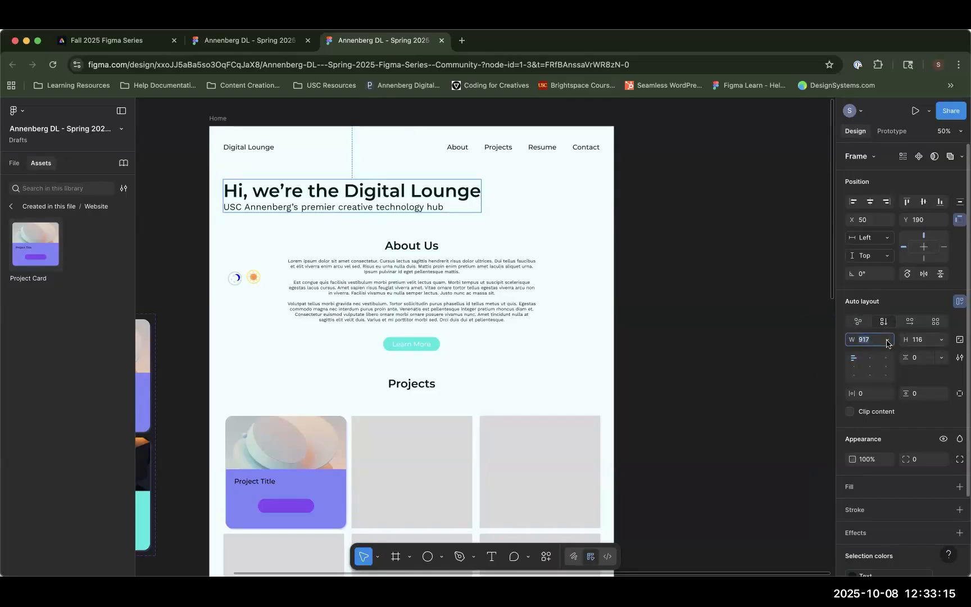
type("1340")
key("Return")
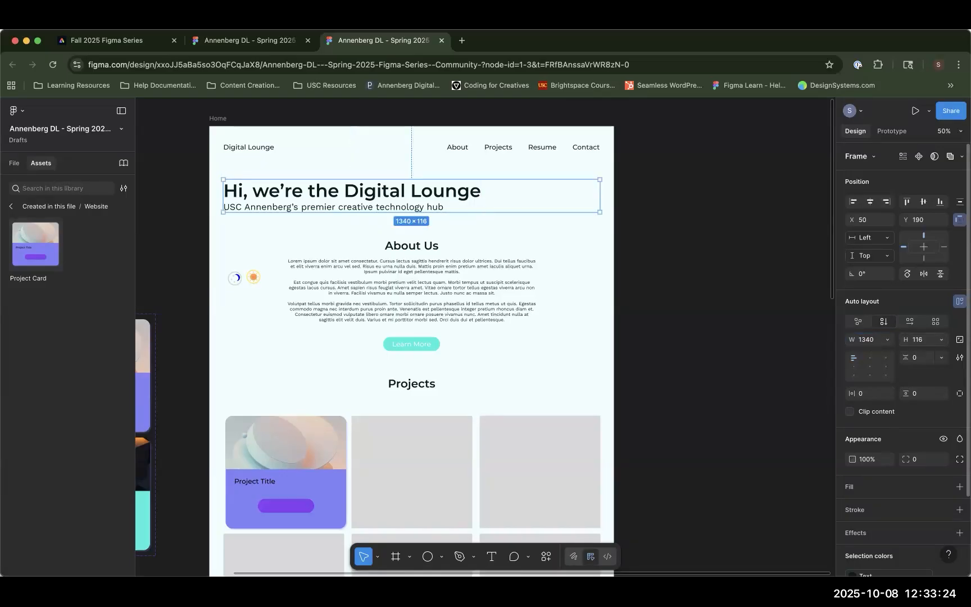
left_click(943, 339)
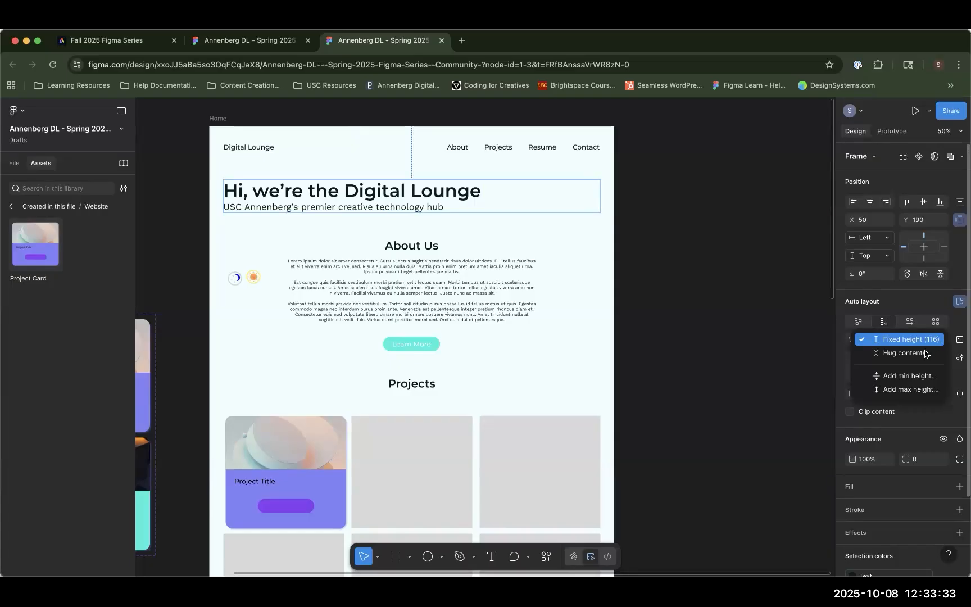
left_click(924, 353)
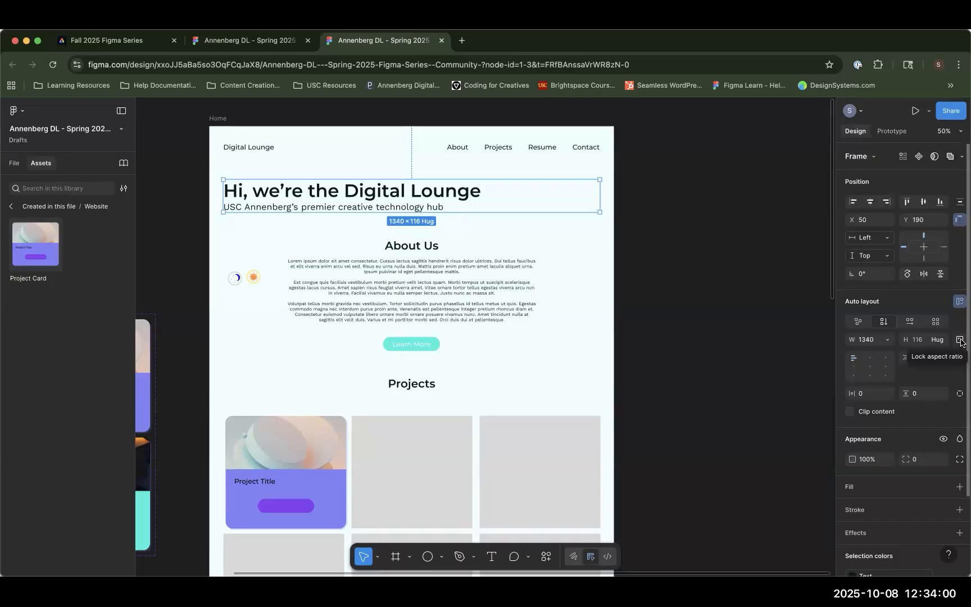
- Try several alignment options, settling on top-left for the heading and subtitle
left_click(870, 361)
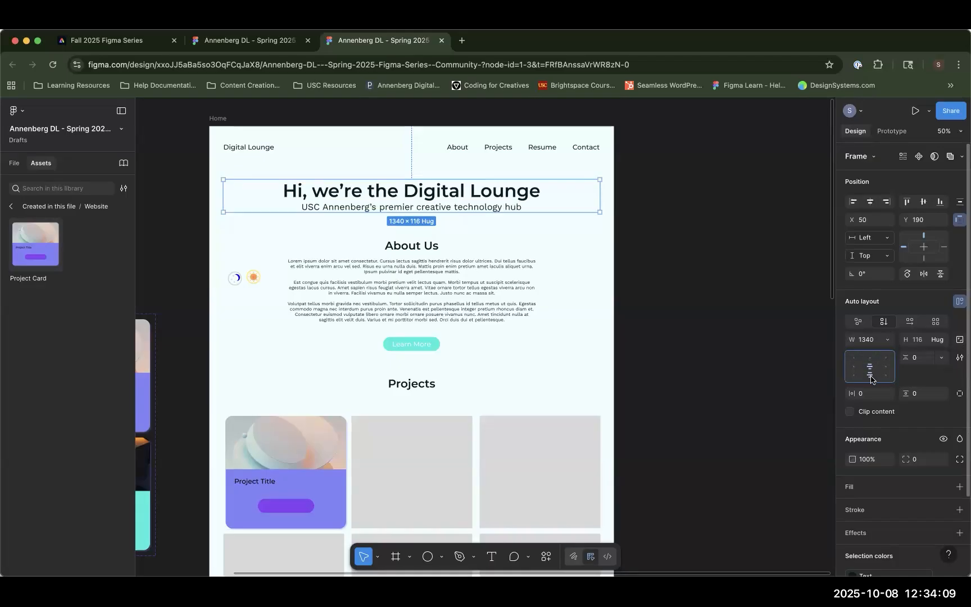
left_click(854, 368)
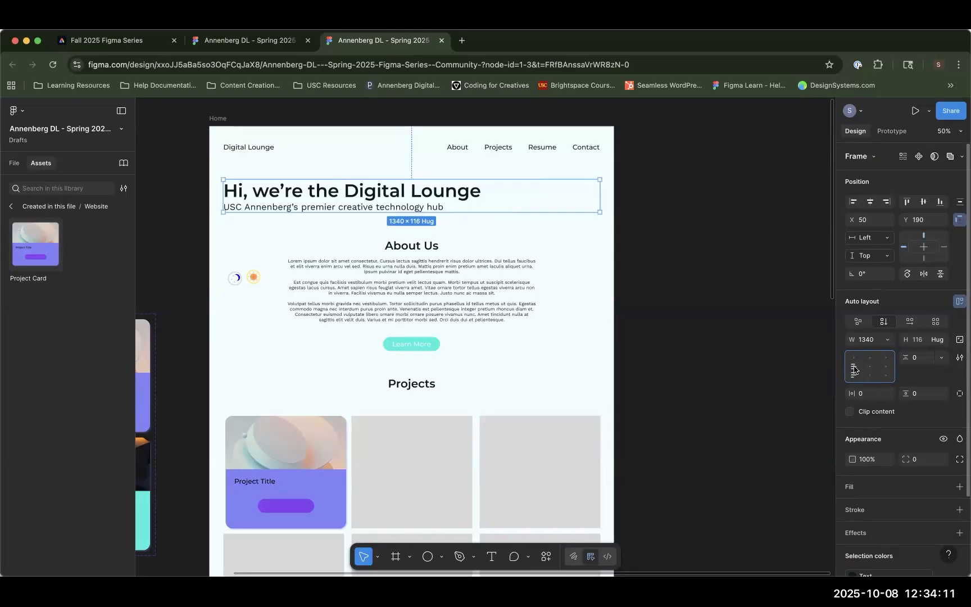
left_click(854, 360)
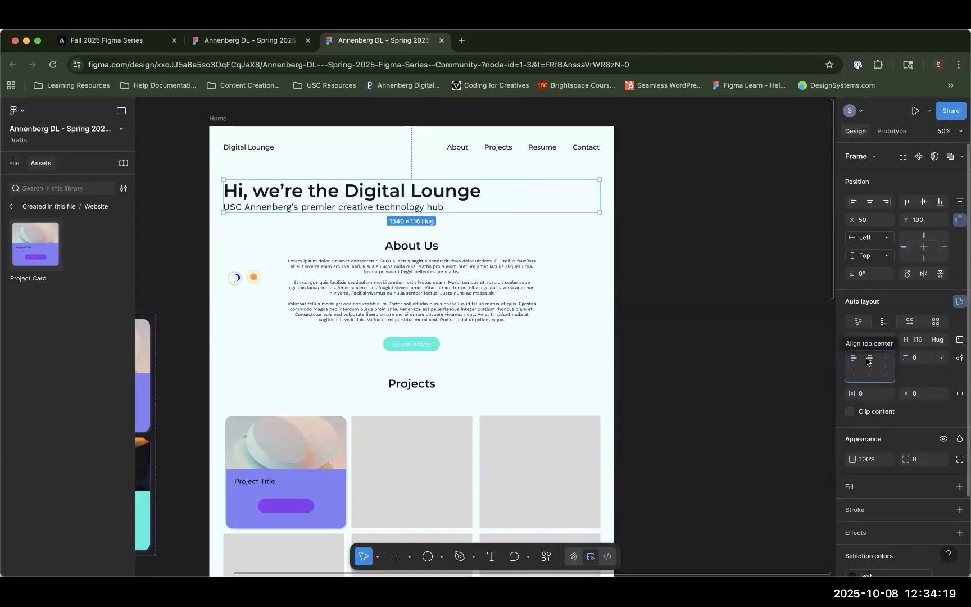
left_click(869, 358)
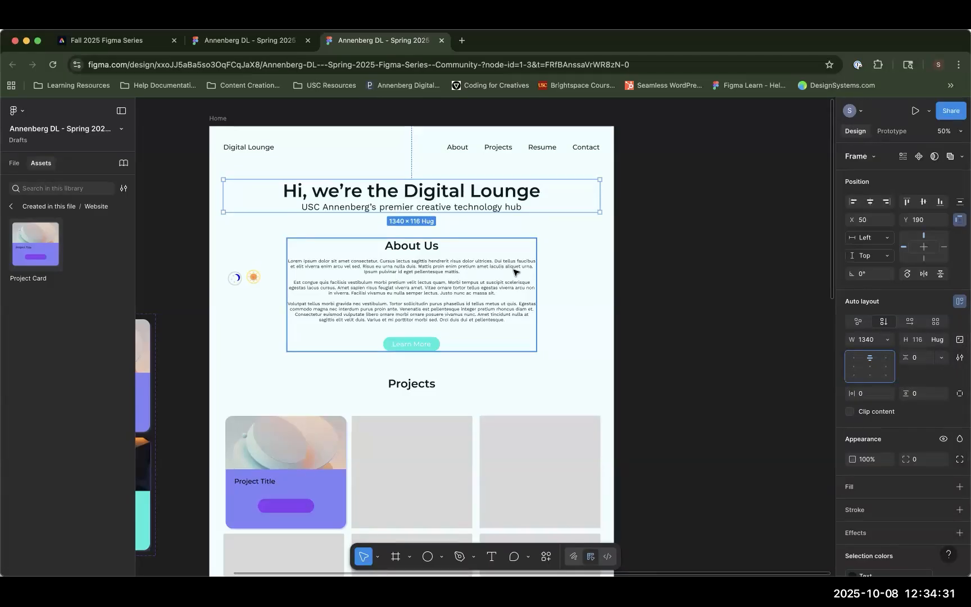
left_click(870, 368)
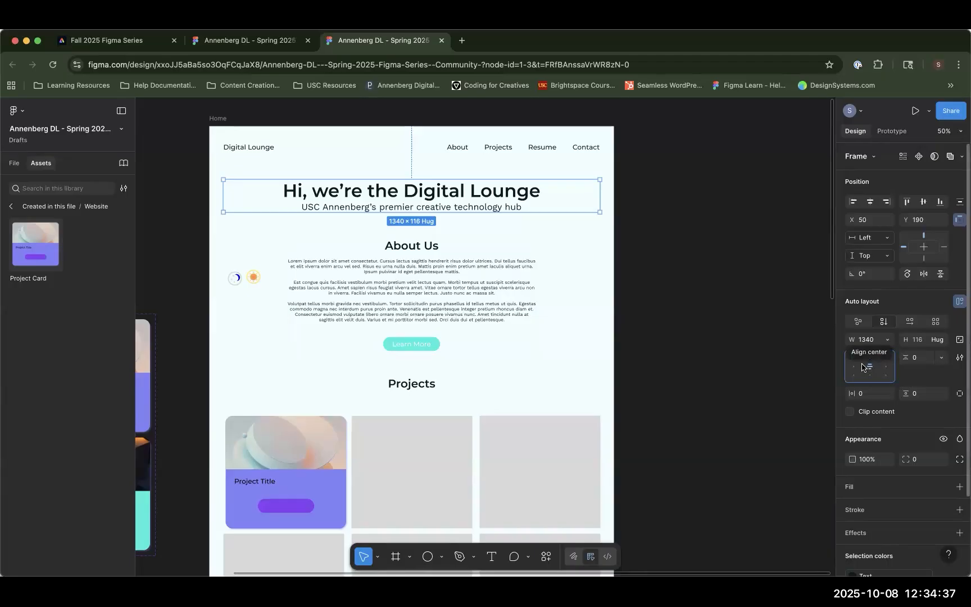
left_click(853, 360)
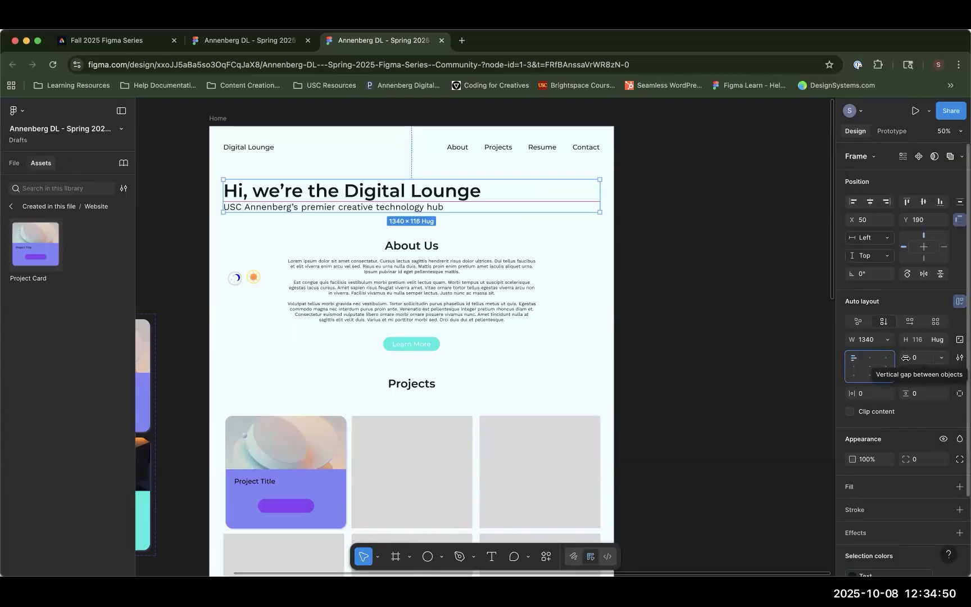
- Experiment with gap and padding values, leaving both at 0
left_click_drag(905, 358, 851, 393)
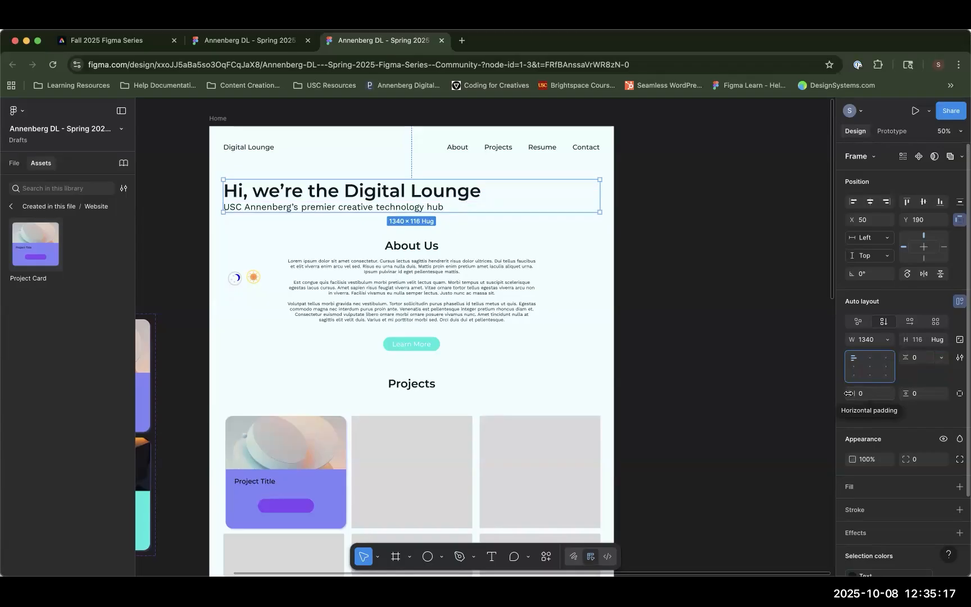
mouse_move(849, 394)
left_mouse_down()
mouse_move(922, 405)
mouse_move(845, 406)
left_mouse_up()
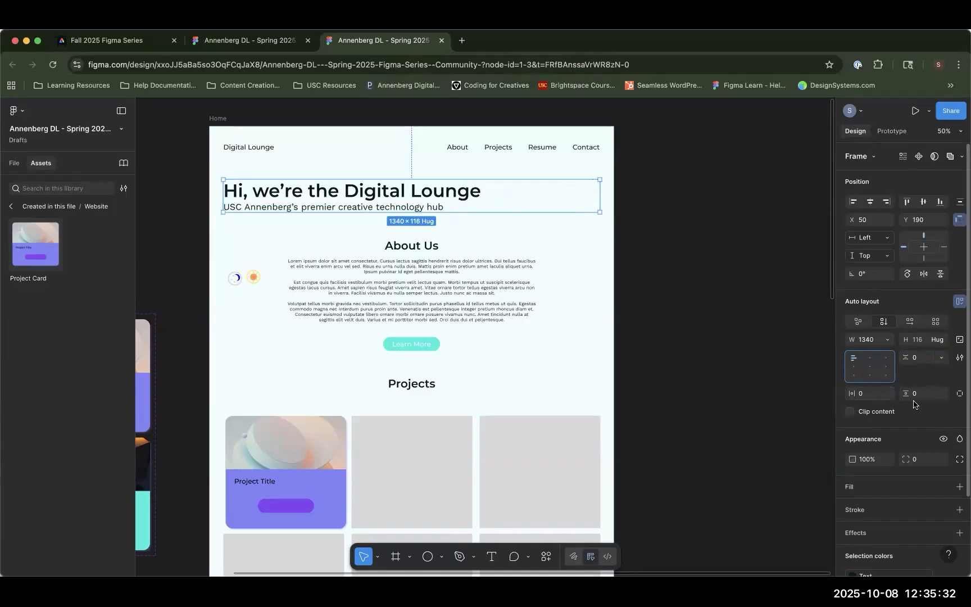
mouse_move(906, 393)
left_mouse_down()
mouse_move(945, 400)
mouse_move(908, 400)
left_mouse_up()
left_click(960, 394)
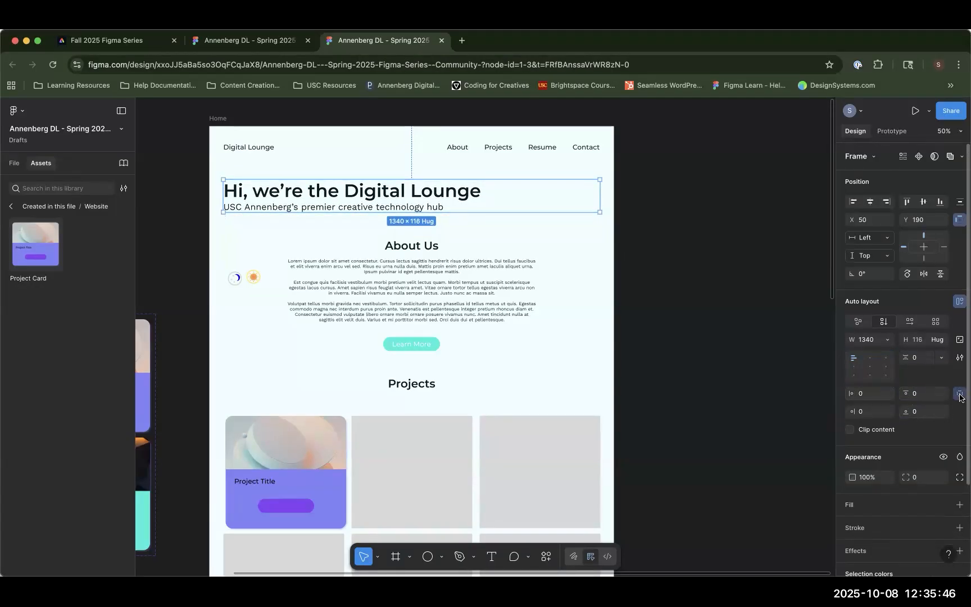
left_click(960, 395)
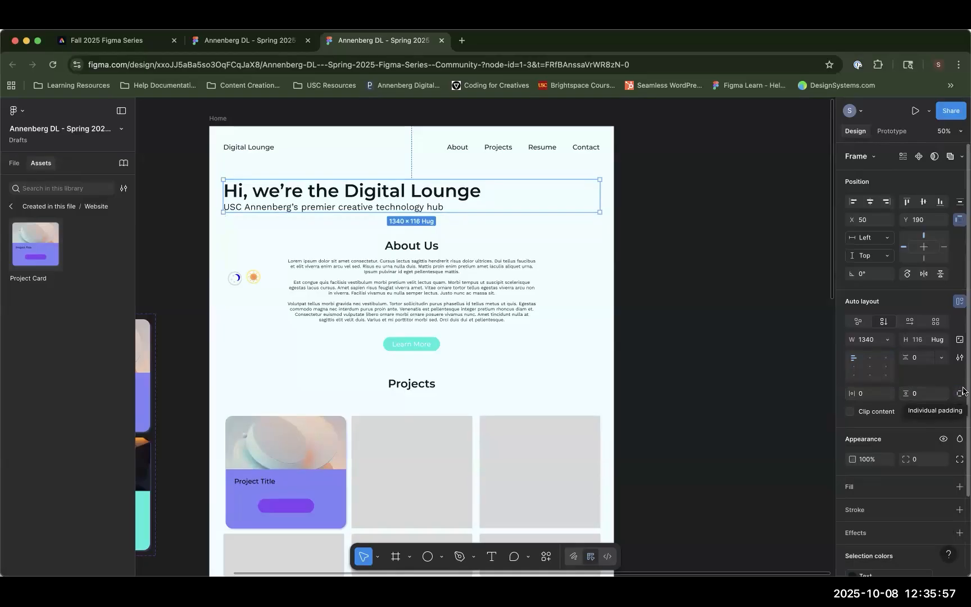
- Set the hero heading text's width to Fill container so it spans 1340
double_click(325, 190)
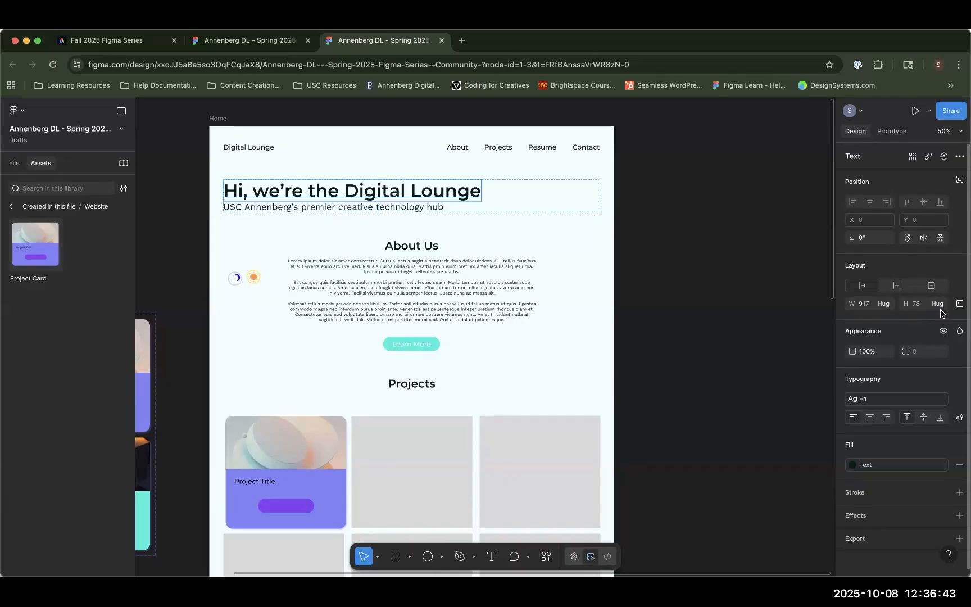
left_click(886, 306)
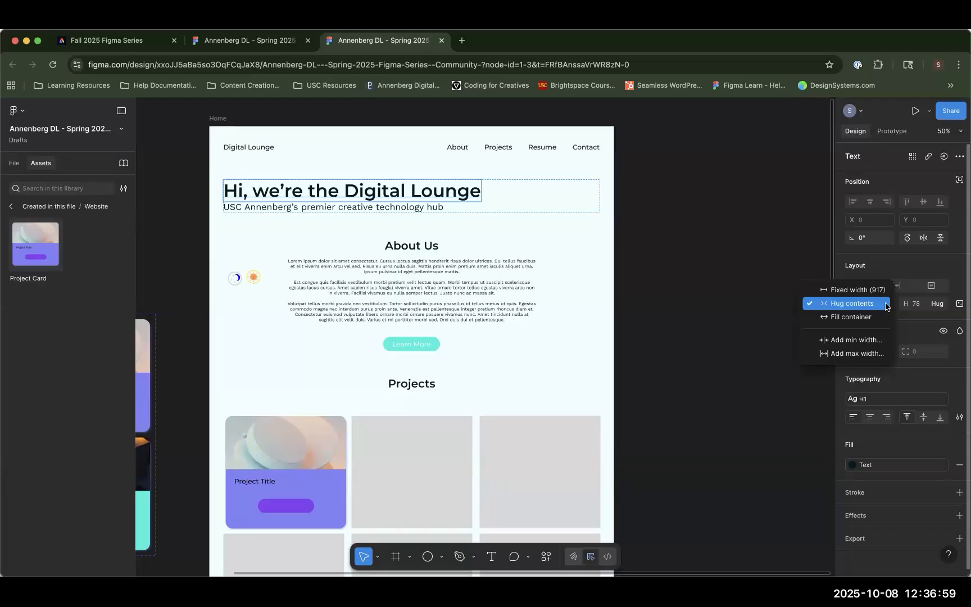
left_click(871, 317)
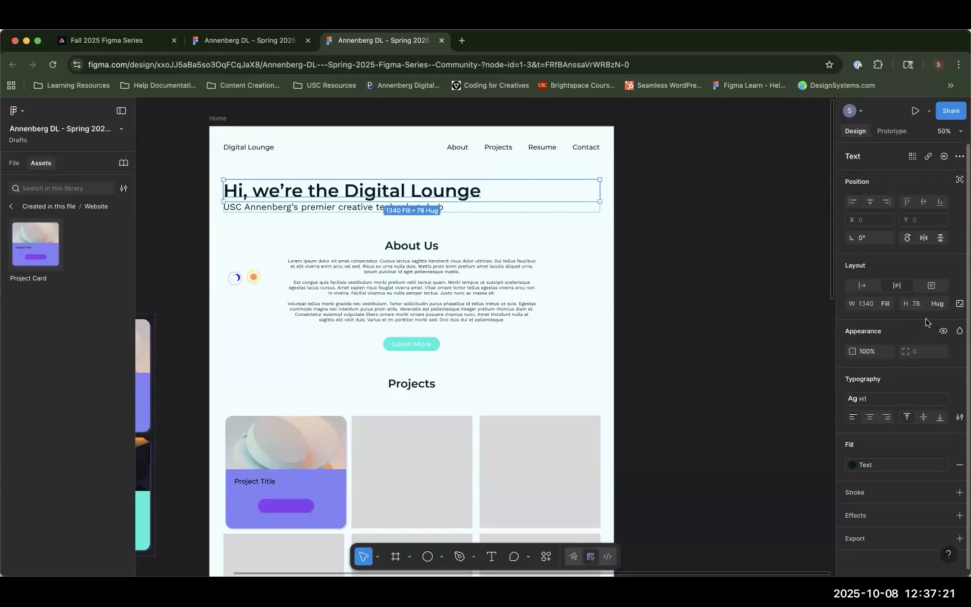
key("Escape")
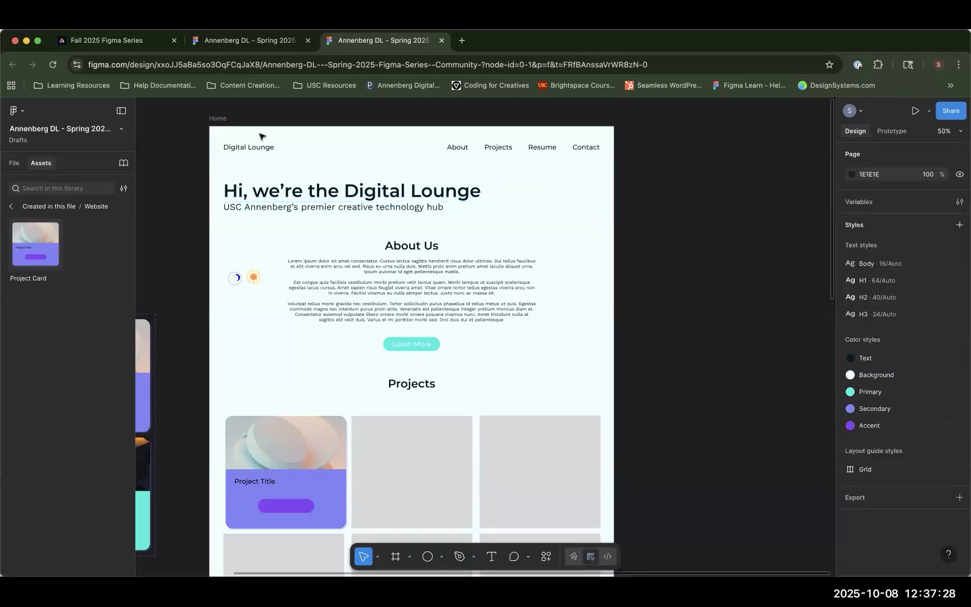
- Test narrowing the Home frame, undo it, and select the hero auto layout frame
left_click(216, 119)
left_click_drag(614, 230, 431, 243)
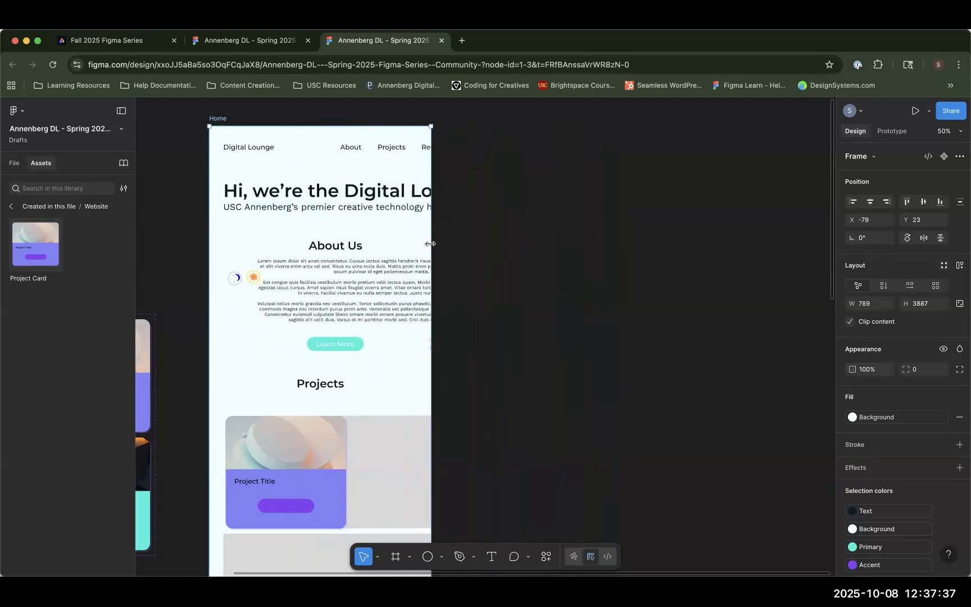
key("super+z")
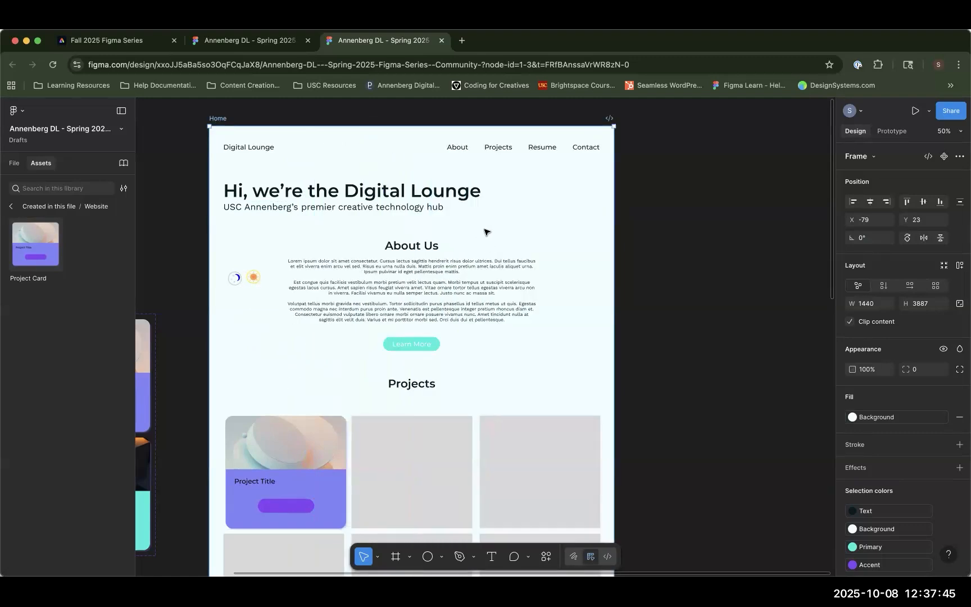
left_click(439, 189)
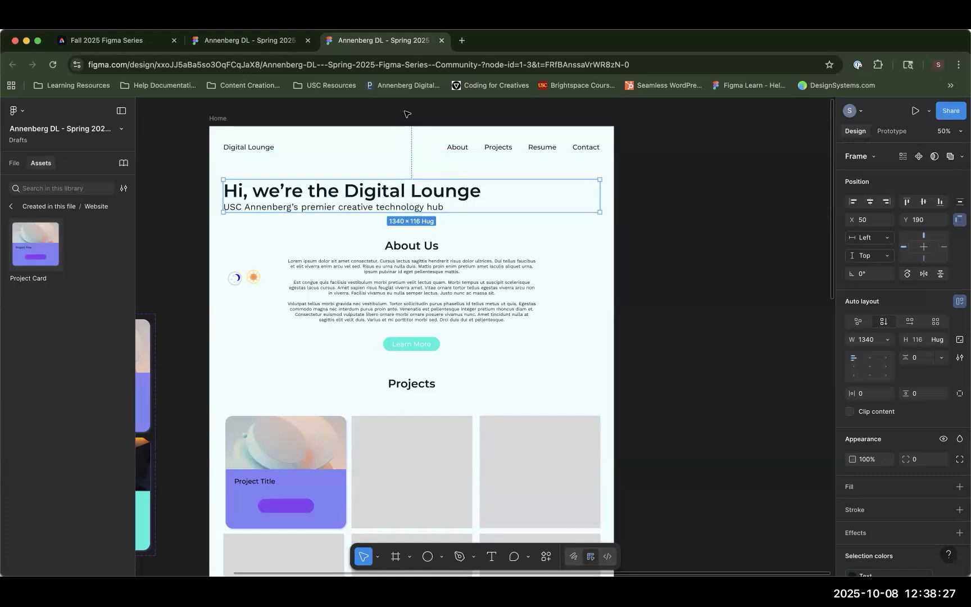
- Test stretching the Home frame taller at the bottom and top, undoing each change
left_click(576, 291)
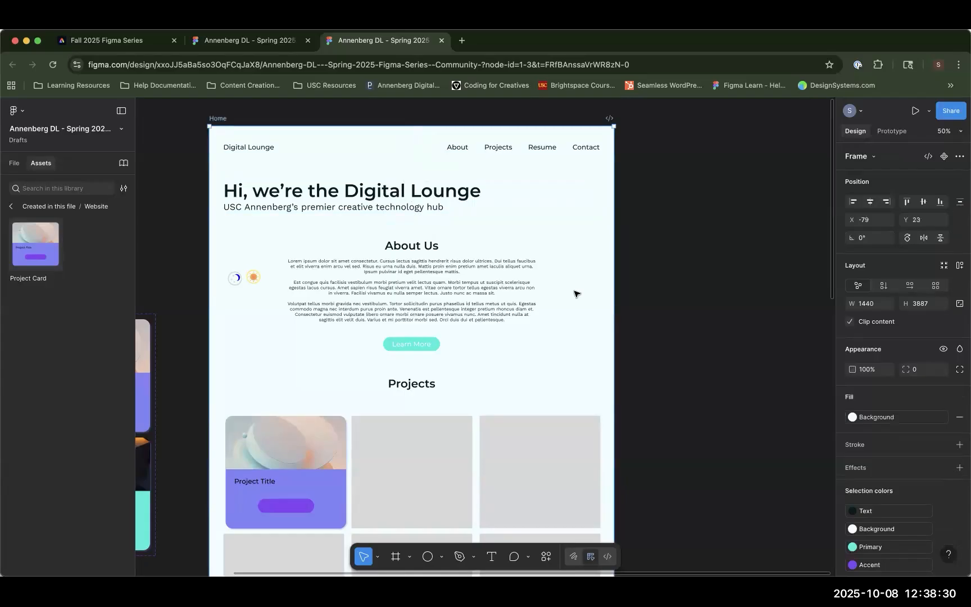
scroll(590, 296, "down", 8)
key("minus")
key("minus")
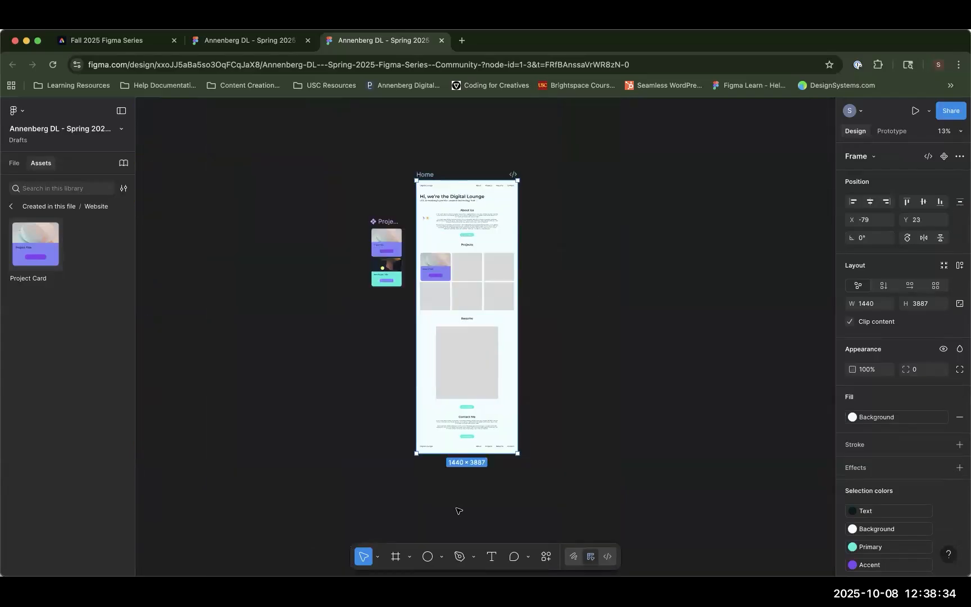
left_click_drag(460, 454, 461, 502)
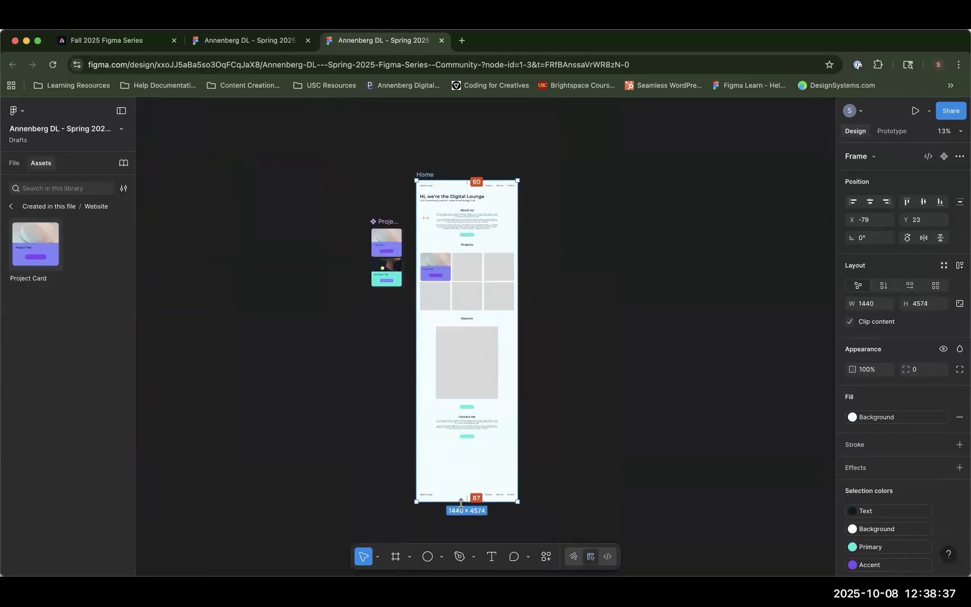
key("super+z")
left_click_drag(454, 177, 456, 139)
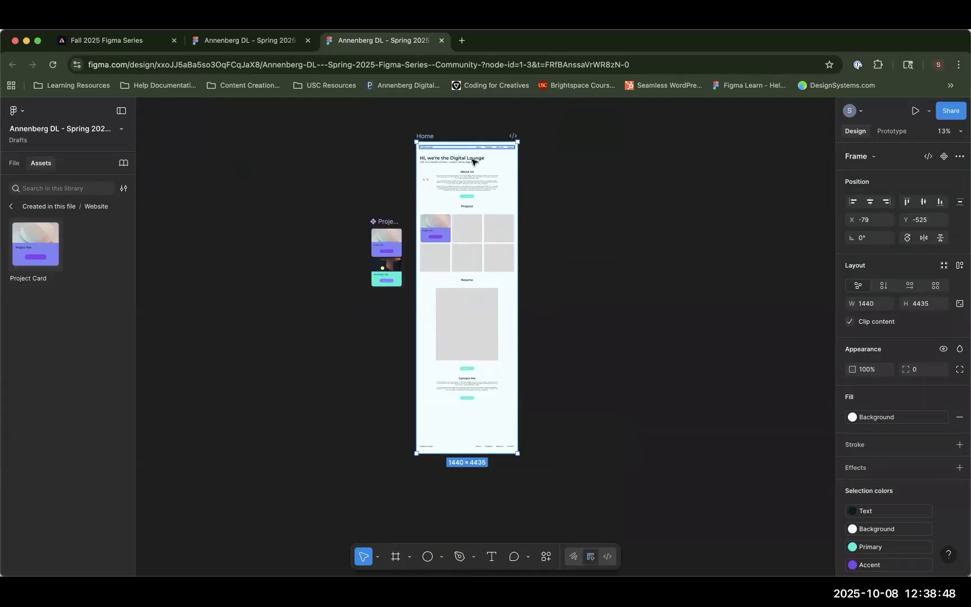
key("super+z")
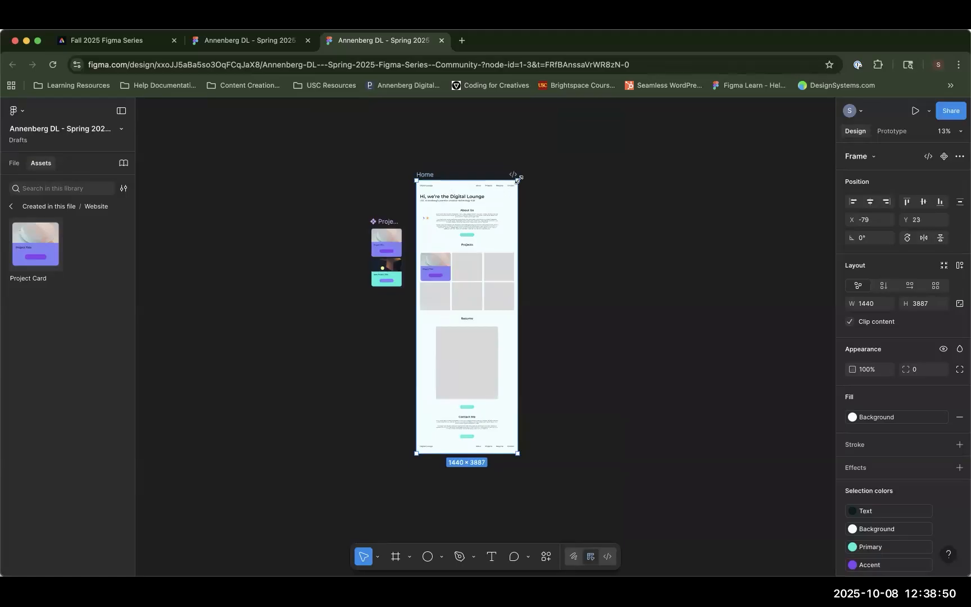
- Test widening the Home frame to the right and to the left
scroll(480, 179, "up", 5)
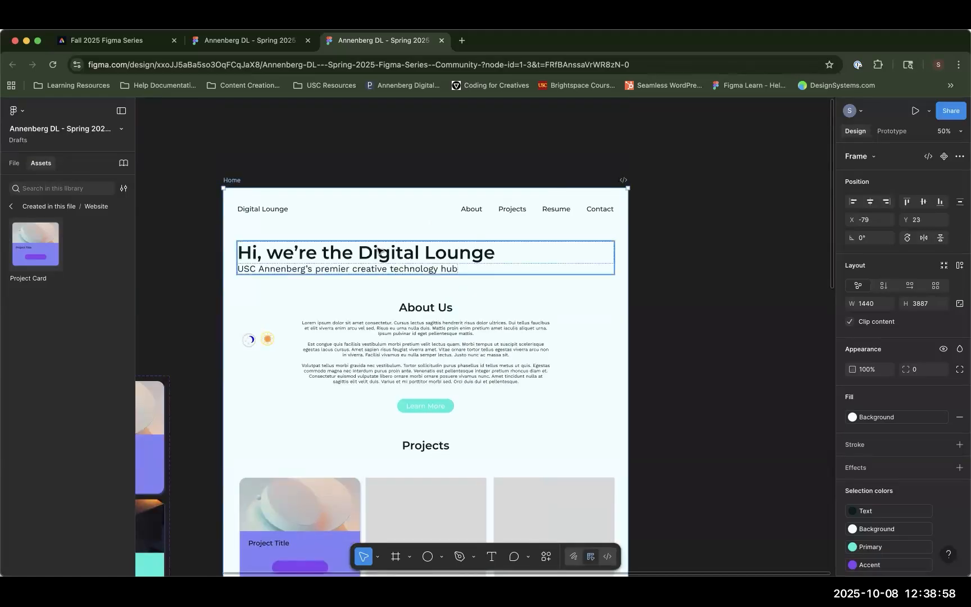
left_click_drag(628, 306, 691, 318)
left_click_drag(706, 320, 705, 320)
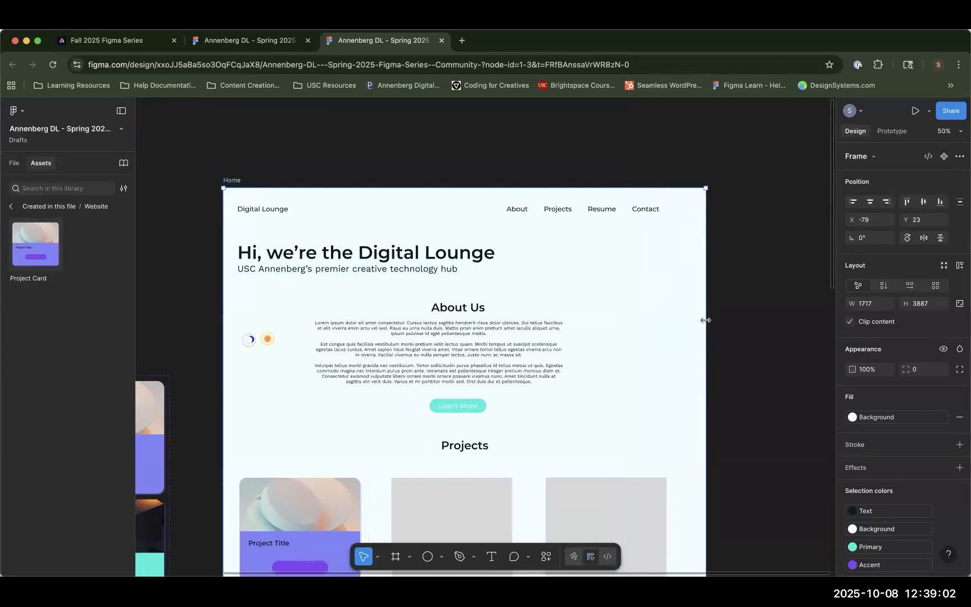
key("super+z")
left_click_drag(223, 301, 181, 292)
- Set the hero frame's horizontal constraint to Left + Right after trying Right, Center and Left
key("super+z")
left_click(440, 254)
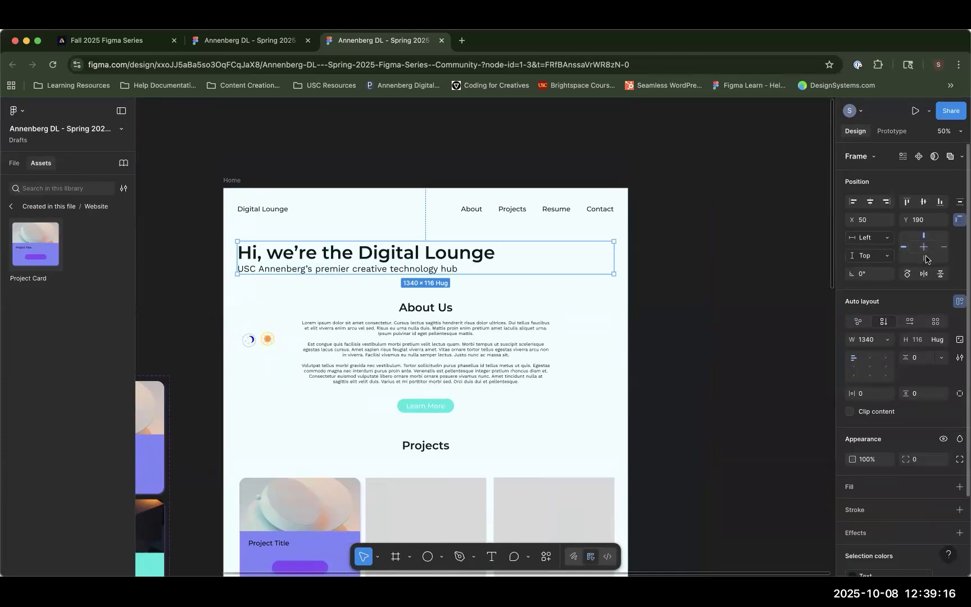
left_click(943, 248)
left_click(924, 247)
left_click(903, 247)
left_click(886, 241)
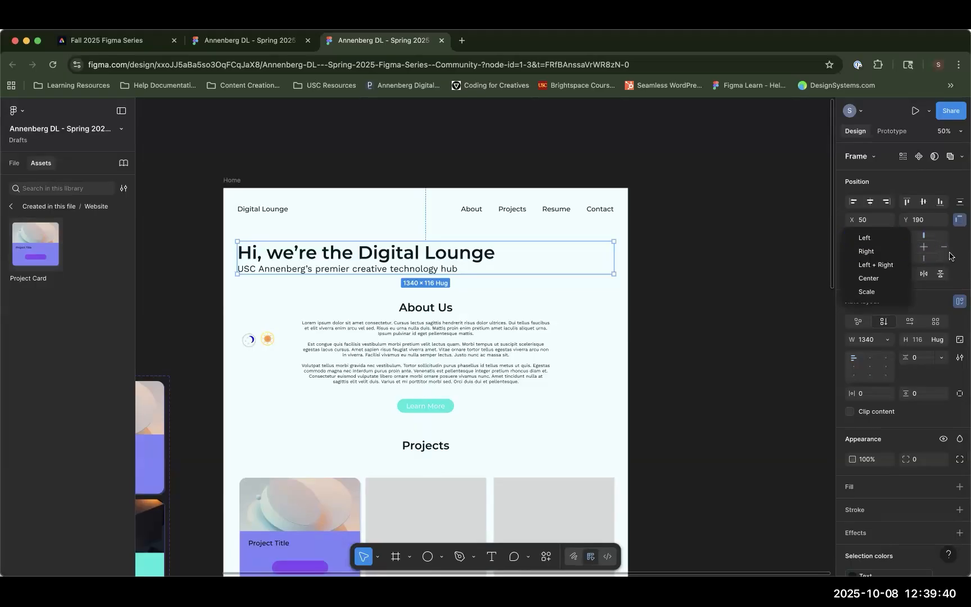
left_click(881, 264)
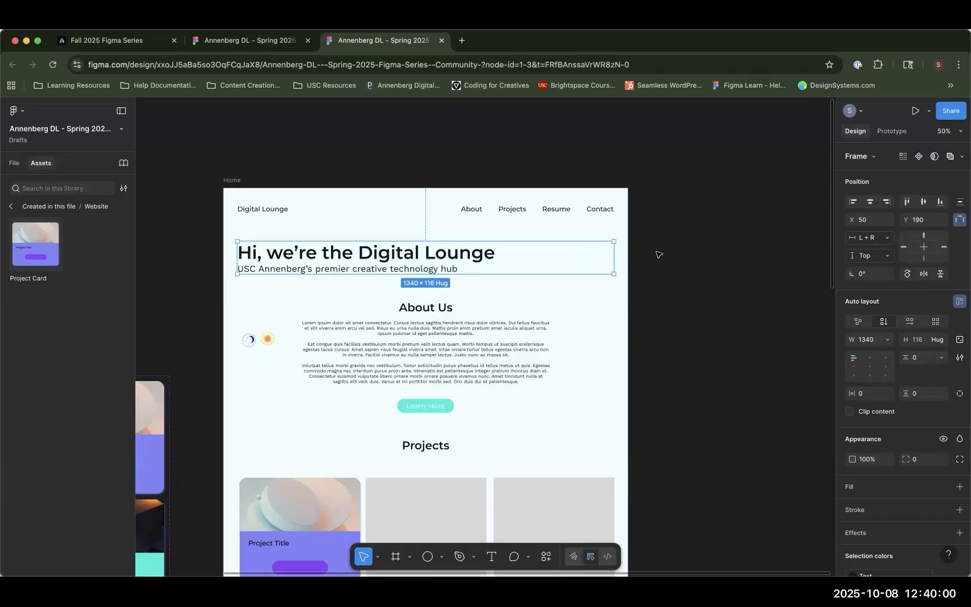
left_click(240, 181)
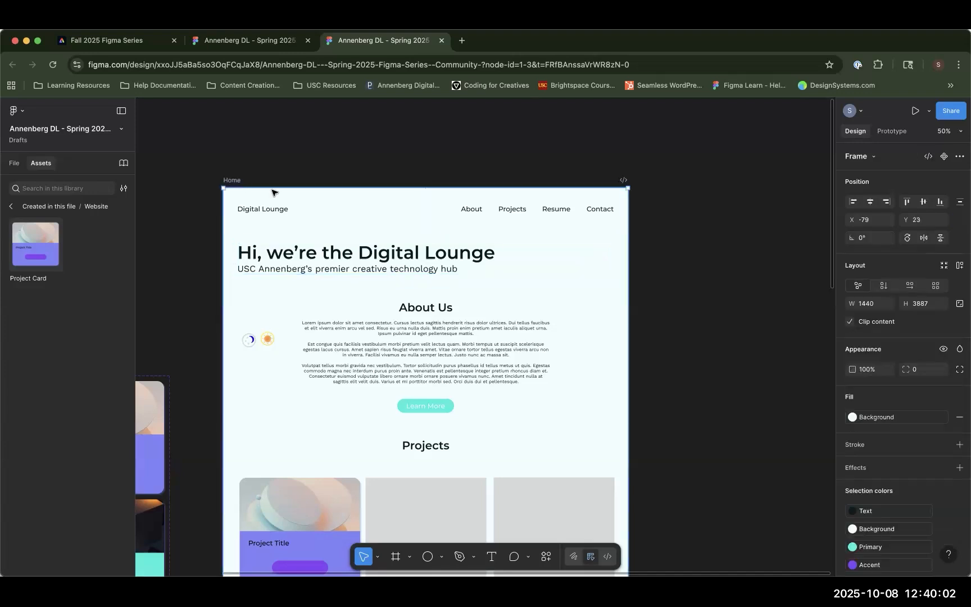
- Test narrowing the Home frame and confirm the hero frame stays pinned Left + Right
left_click_drag(626, 278, 627, 315)
left_click(300, 253)
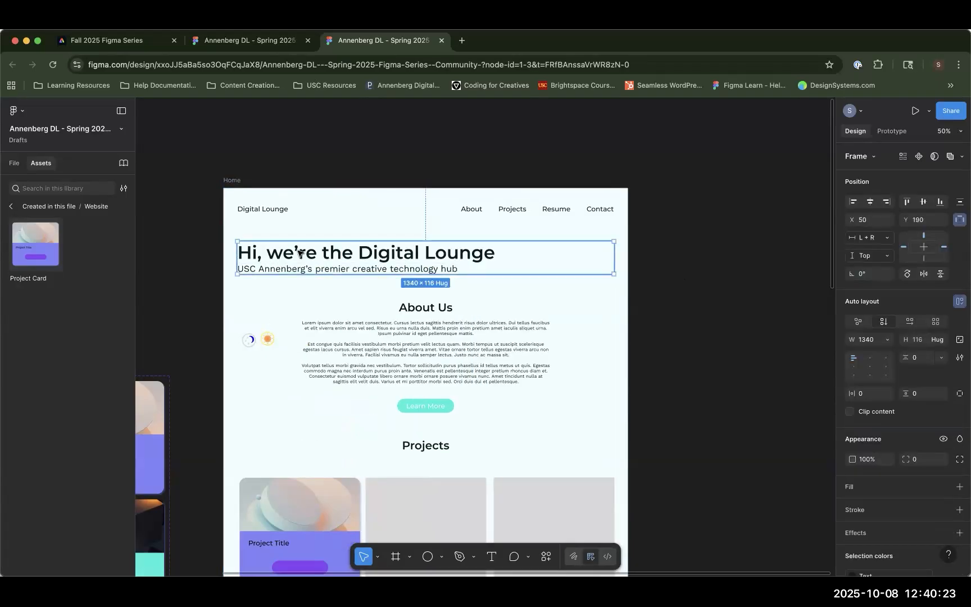
left_click(886, 243)
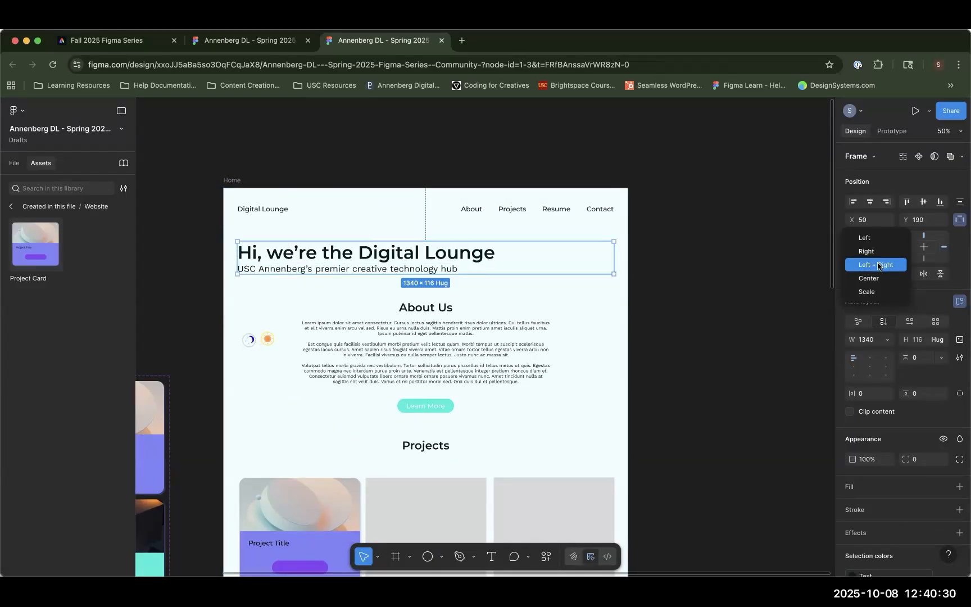
left_click(880, 265)
- Set the subtitle text to Fill container, then narrow the Home frame to 544 to check wrapping
left_click(413, 269)
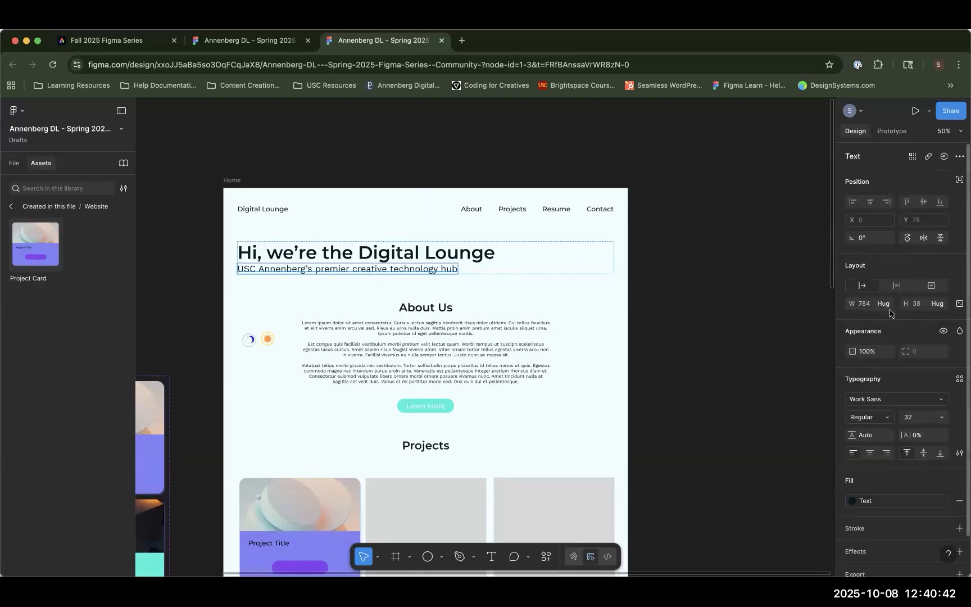
left_click(883, 304)
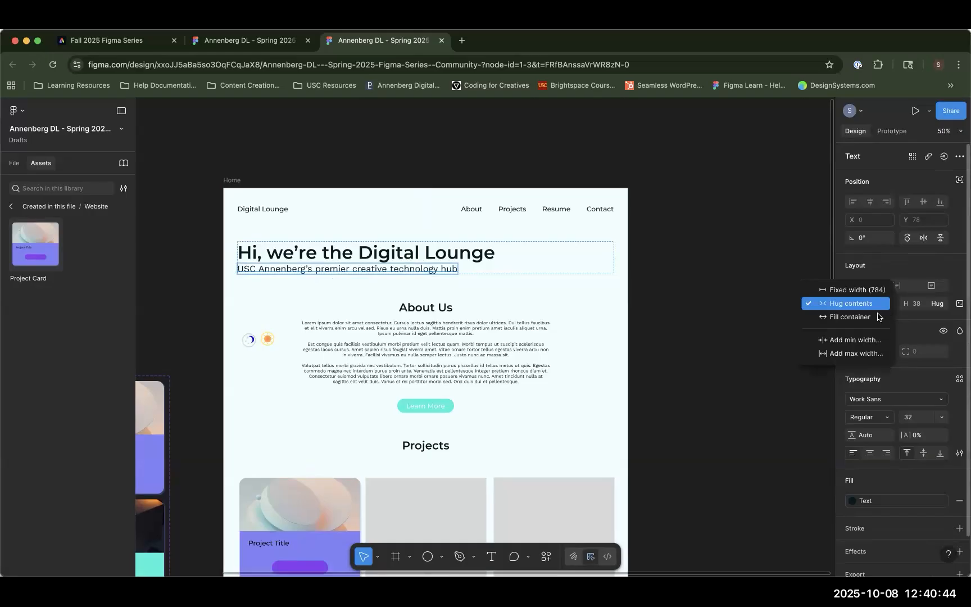
left_click(876, 318)
left_click(627, 276)
left_click_drag(627, 276, 374, 272)
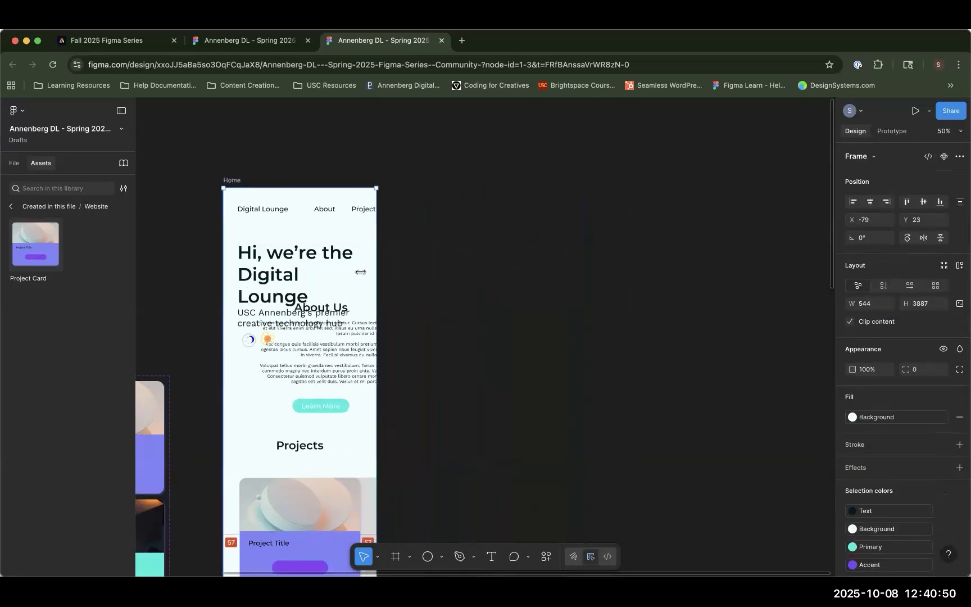